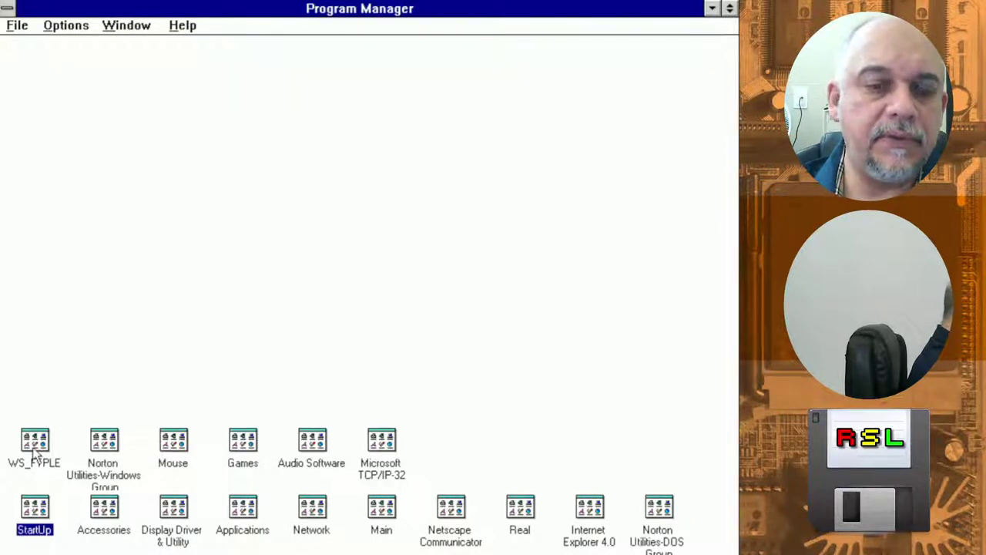
Open the WS_FTPLE and Norton Utilities-Windows Group program groups and arrange their windows side by side with all icons showing
{"action": "double_click", "coordinate": [35, 443]}
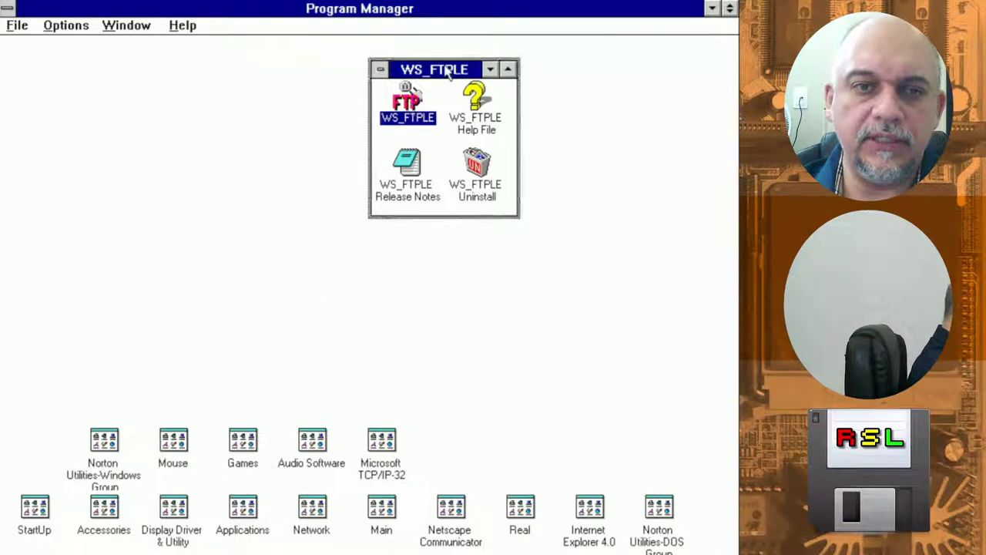
{"action": "left_click_drag", "start_coordinate": [447, 69], "coordinate": [184, 69]}
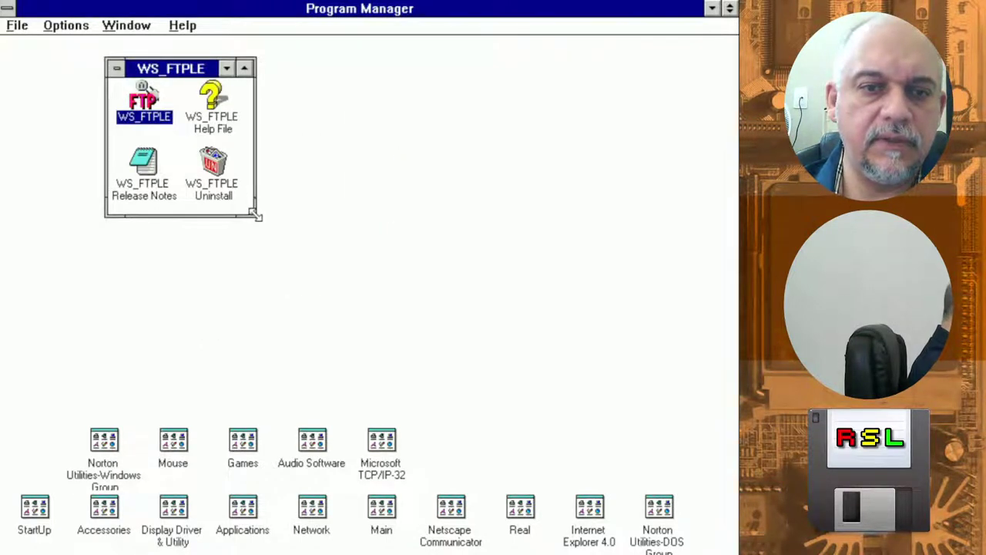
{"action": "double_click", "coordinate": [108, 445]}
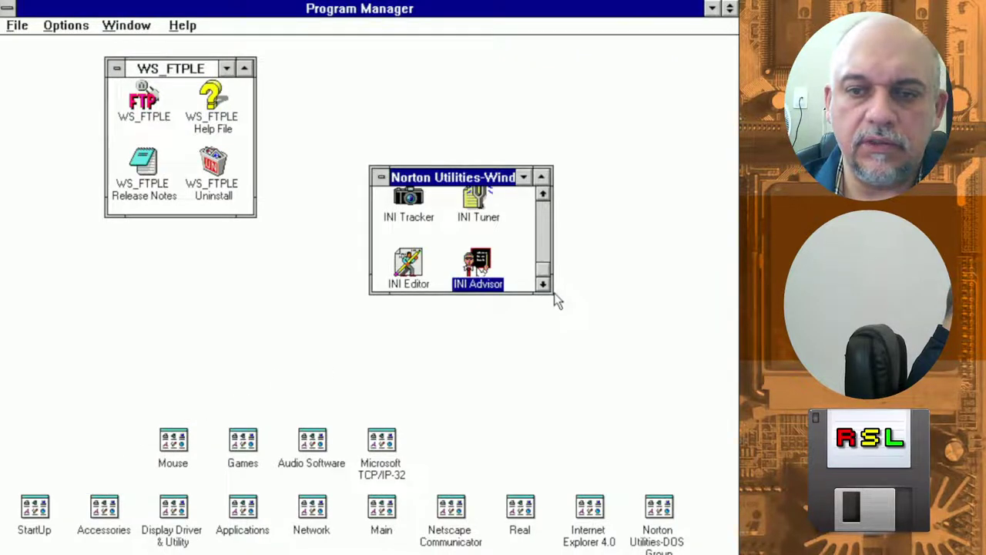
{"action": "left_click_drag", "start_coordinate": [549, 292], "coordinate": [695, 364]}
{"action": "left_click_drag", "start_coordinate": [578, 184], "coordinate": [496, 108]}
{"action": "left_click_drag", "start_coordinate": [612, 282], "coordinate": [587, 244]}
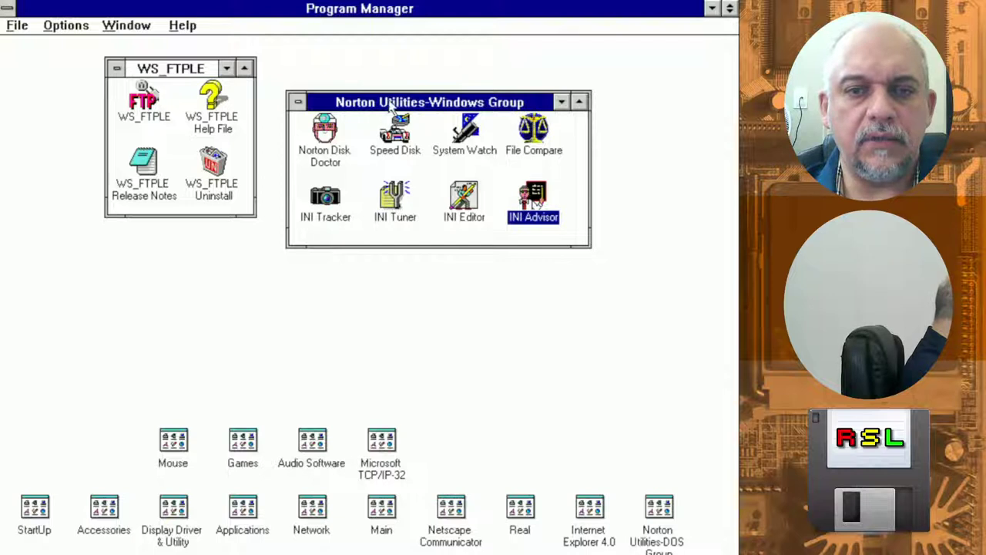
{"action": "left_click_drag", "start_coordinate": [392, 105], "coordinate": [419, 89]}
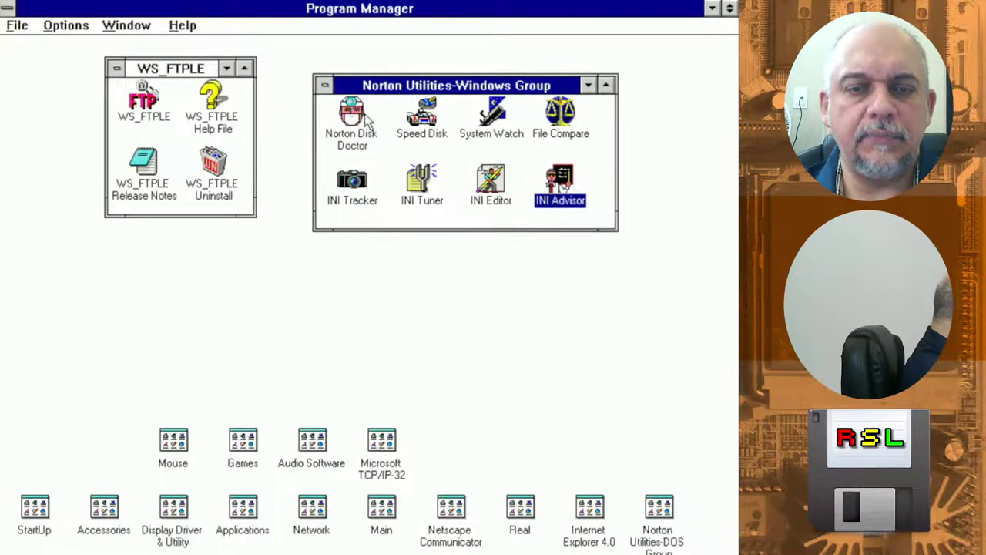
Launch Norton Disk Doctor and start testing drive C: for errors
{"action": "double_click", "coordinate": [352, 123]}
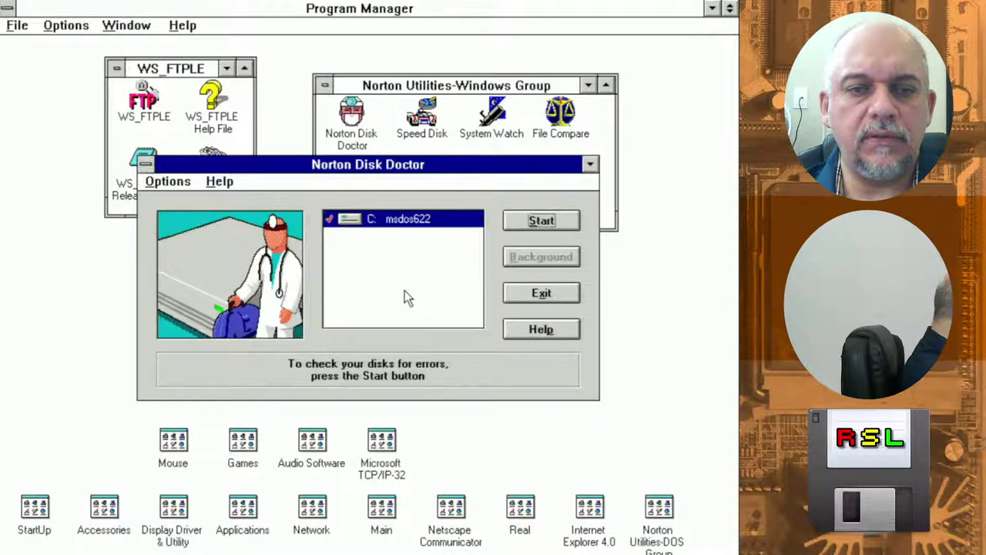
{"action": "left_click_drag", "start_coordinate": [394, 169], "coordinate": [322, 130]}
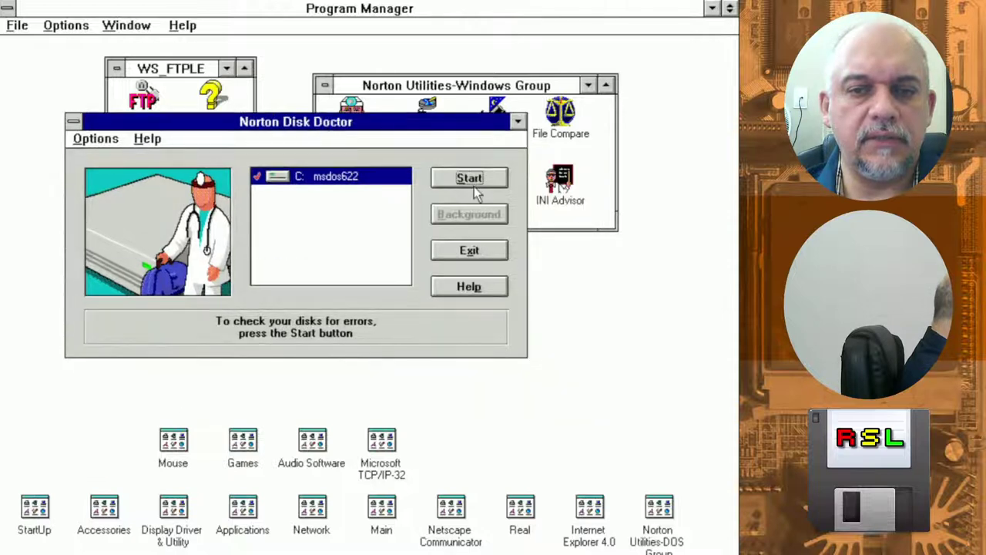
{"action": "left_click", "coordinate": [467, 179]}
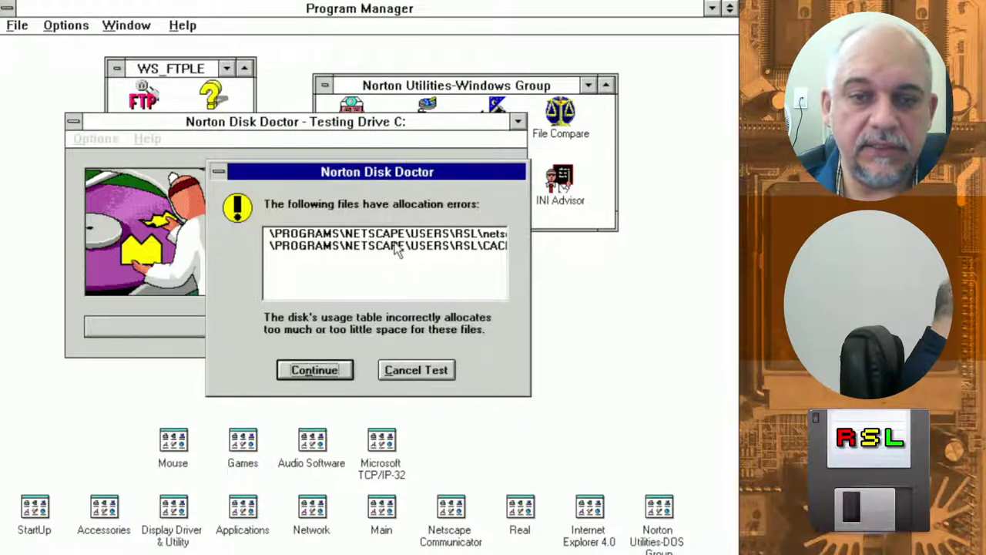
Review the Netscape files listed with allocation errors and continue the disk test
{"action": "left_click", "coordinate": [343, 235]}
{"action": "left_click", "coordinate": [344, 247]}
{"action": "left_click", "coordinate": [342, 237]}
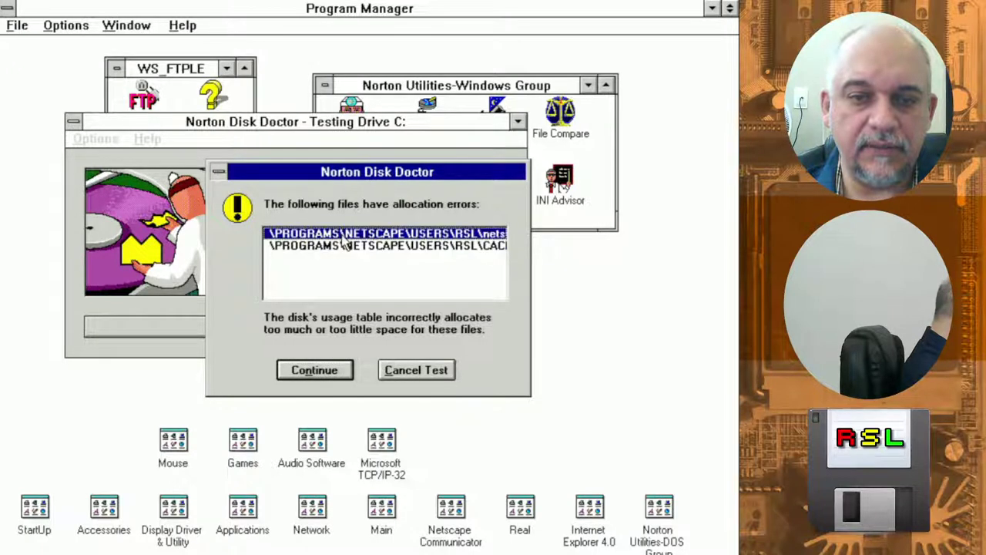
{"action": "left_click", "coordinate": [344, 247]}
{"action": "left_click", "coordinate": [344, 236]}
{"action": "left_click", "coordinate": [345, 246]}
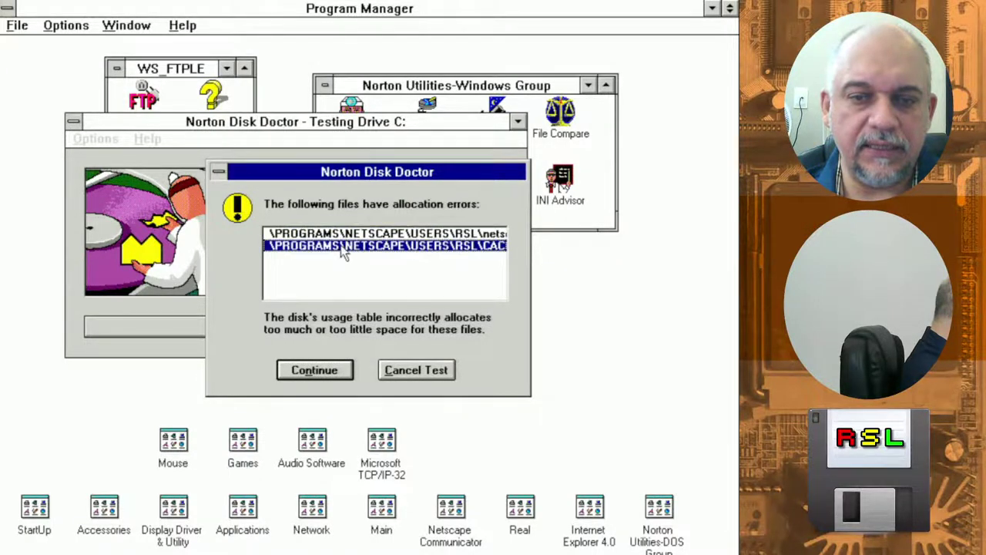
{"action": "left_click", "coordinate": [316, 374]}
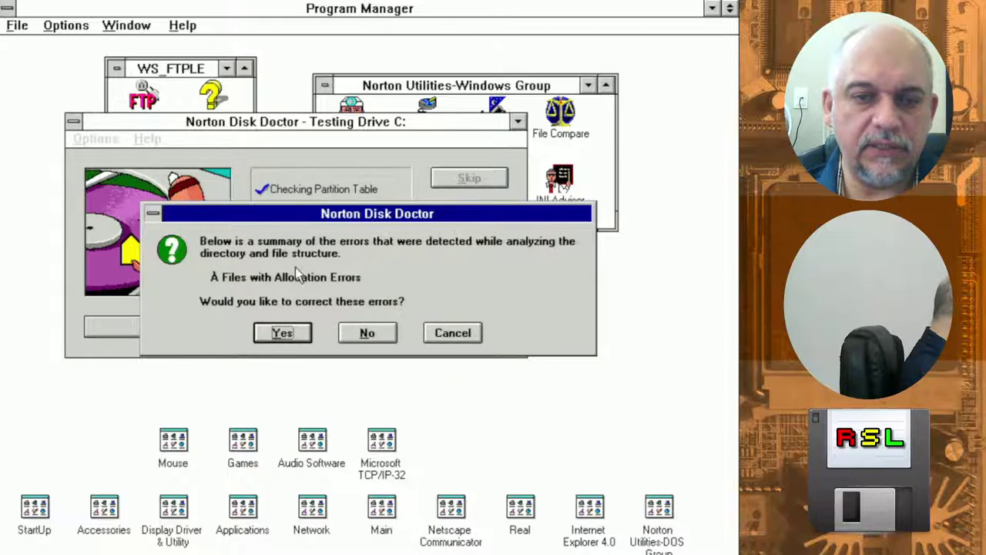
Try to correct the allocation errors on drive C: and exit Norton Disk Doctor
{"action": "left_click", "coordinate": [296, 332]}
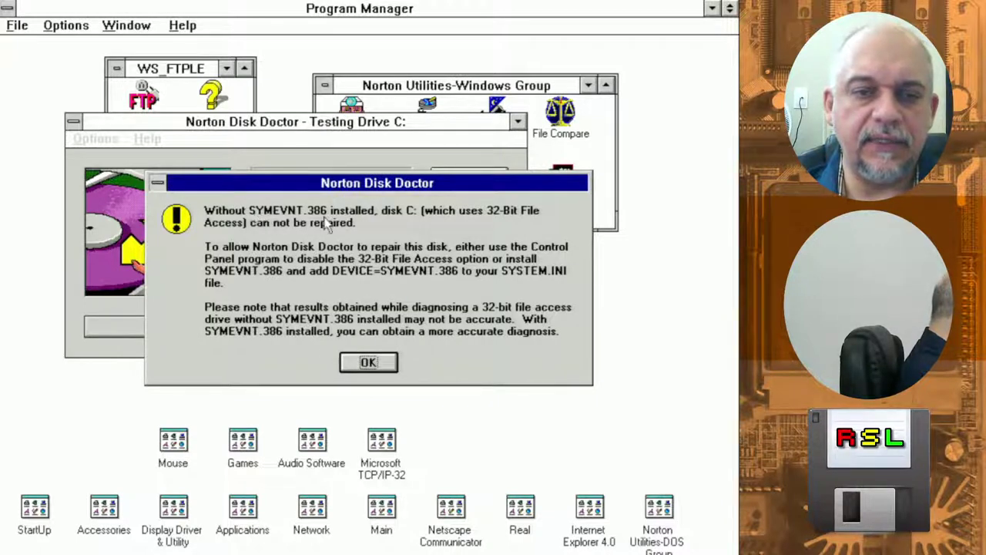
{"action": "left_click", "coordinate": [368, 364]}
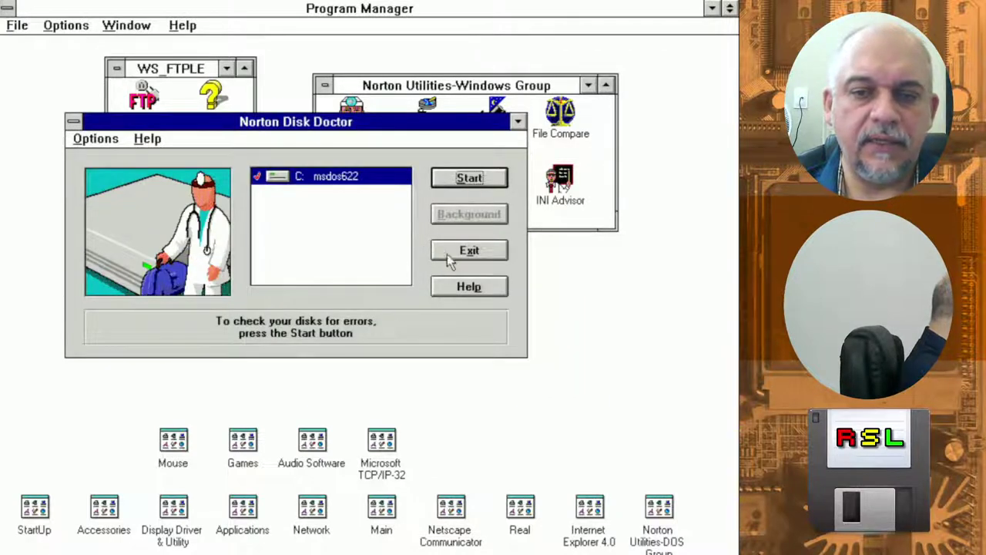
{"action": "left_click", "coordinate": [462, 252]}
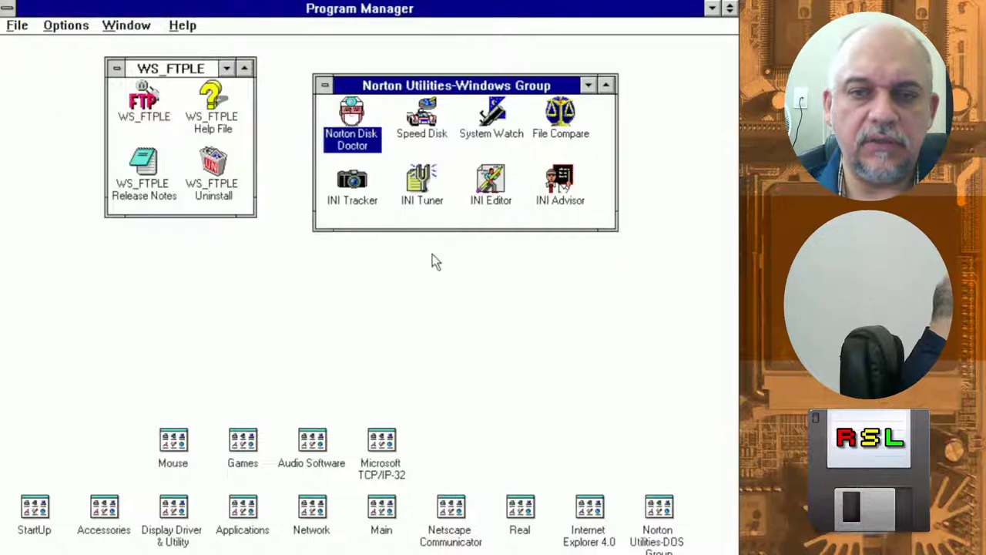
Try to launch Speed Disk from the Norton Utilities group and dismiss its error dialog
{"action": "double_click", "coordinate": [440, 144]}
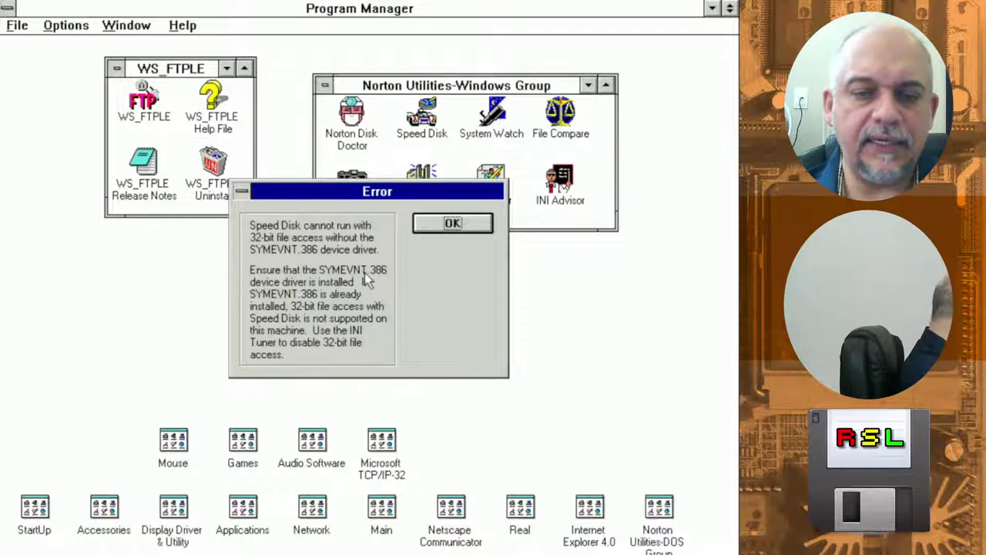
{"action": "left_click", "coordinate": [473, 225]}
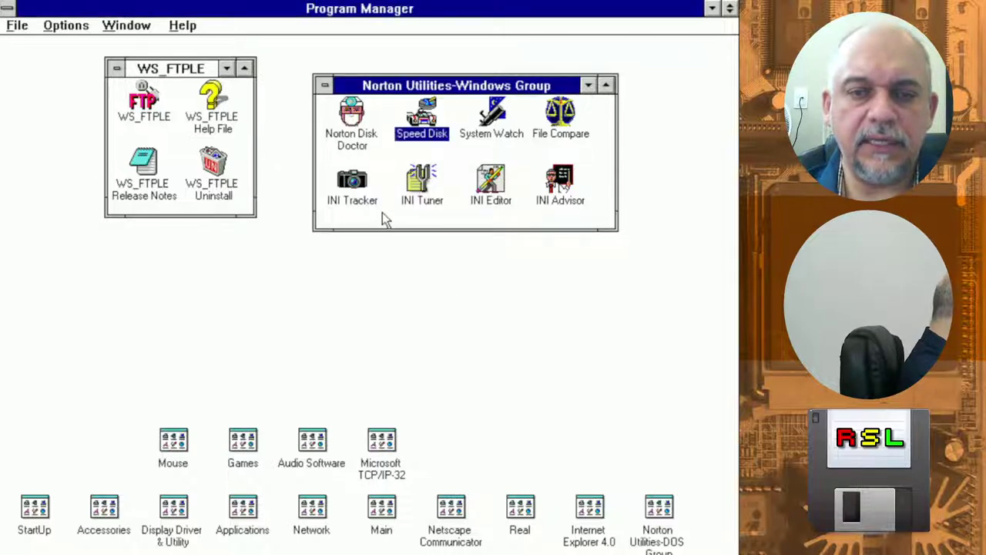
Close the Norton Utilities-Windows Group window and minimize the WS_FTPLE group
{"action": "left_click_drag", "start_coordinate": [449, 87], "coordinate": [449, 106]}
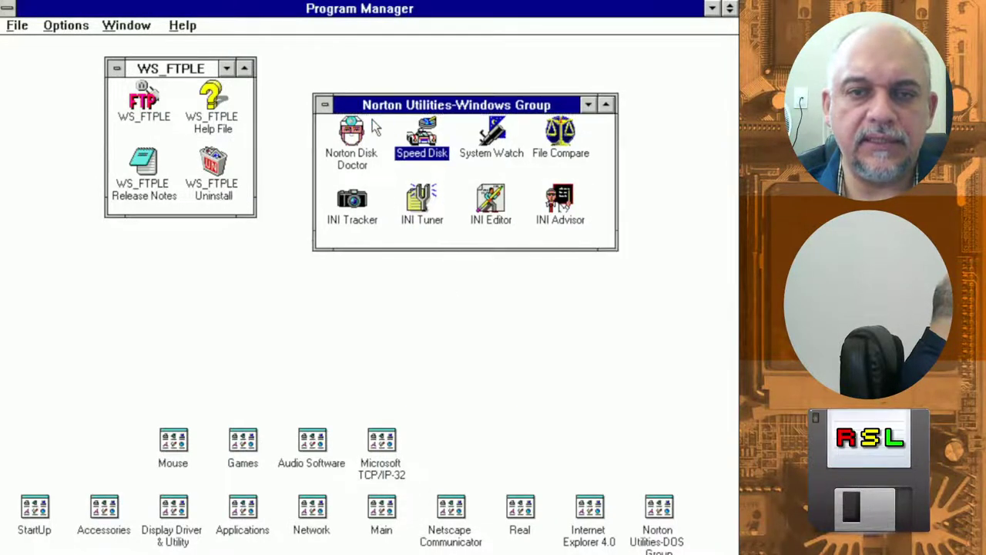
{"action": "double_click", "coordinate": [325, 105]}
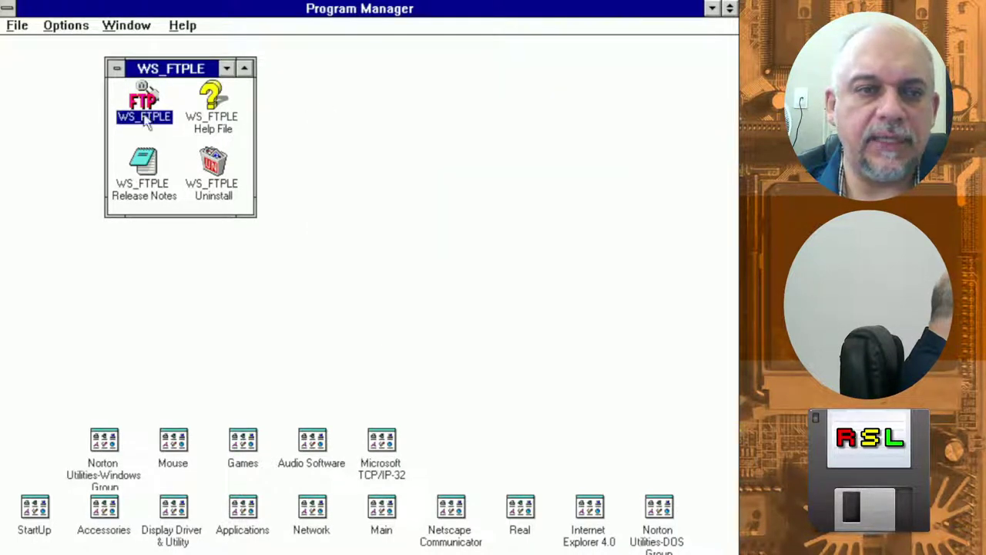
{"action": "left_click", "coordinate": [115, 69]}
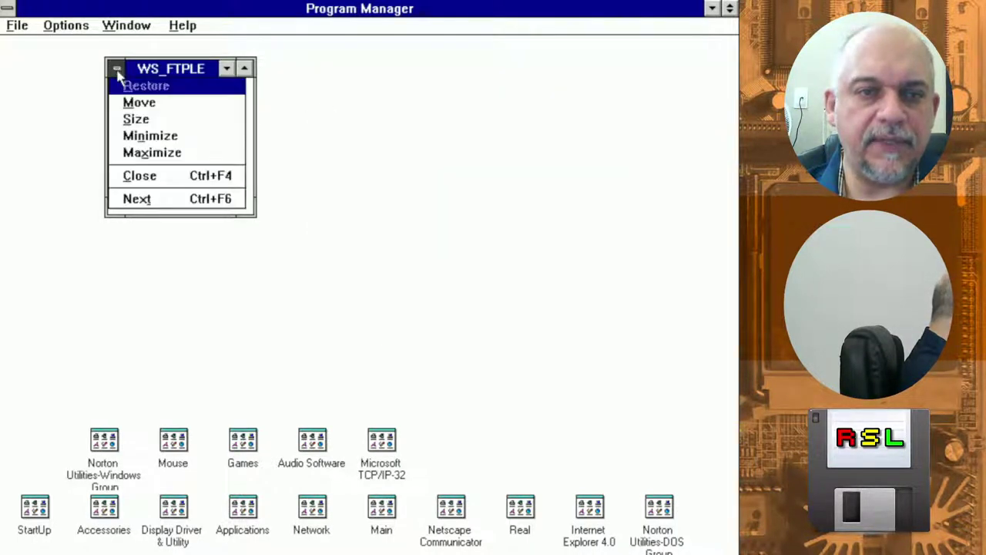
{"action": "left_click", "coordinate": [149, 135]}
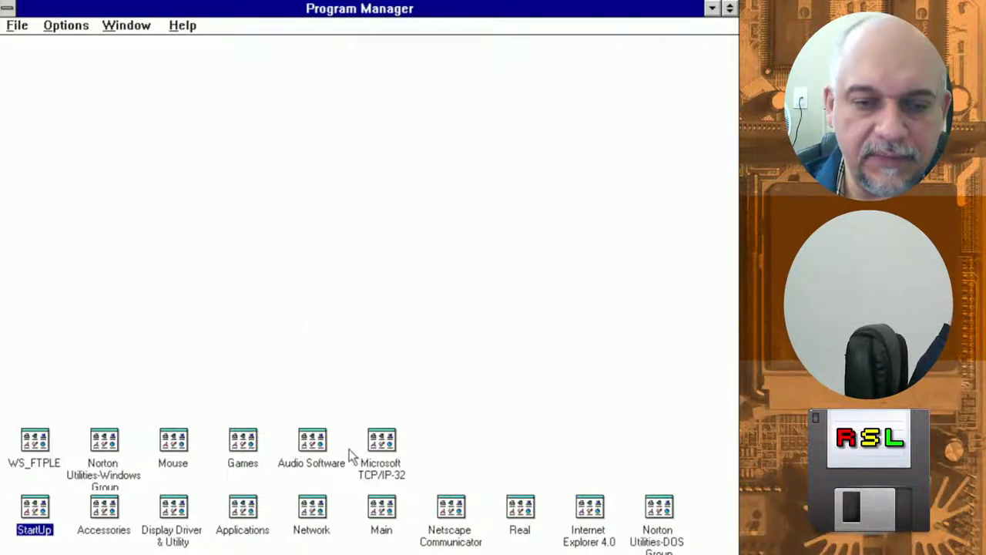
Launch File Manager from the Main program group and display the contents of the D: CD-ROM drive
{"action": "left_click", "coordinate": [387, 524]}
{"action": "double_click", "coordinate": [388, 523]}
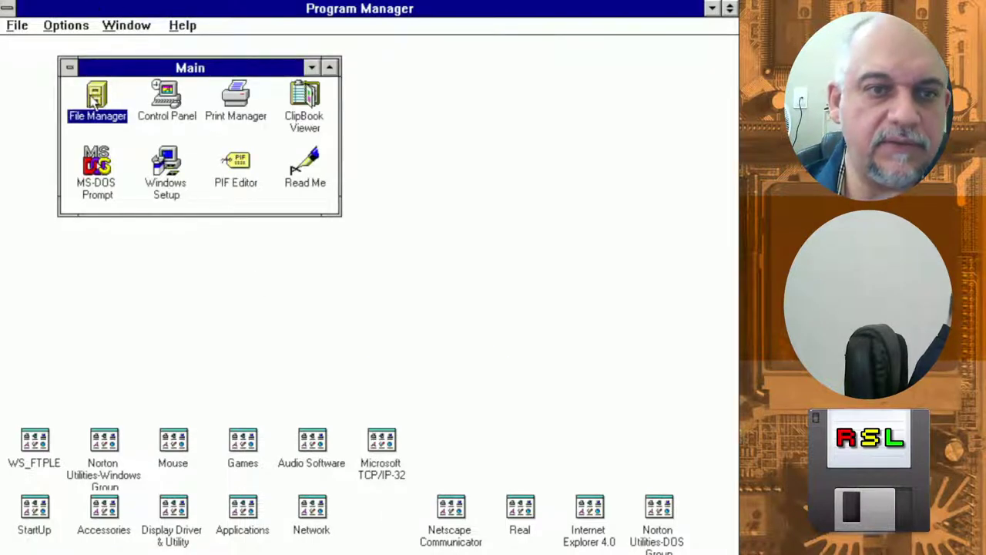
{"action": "double_click", "coordinate": [91, 98]}
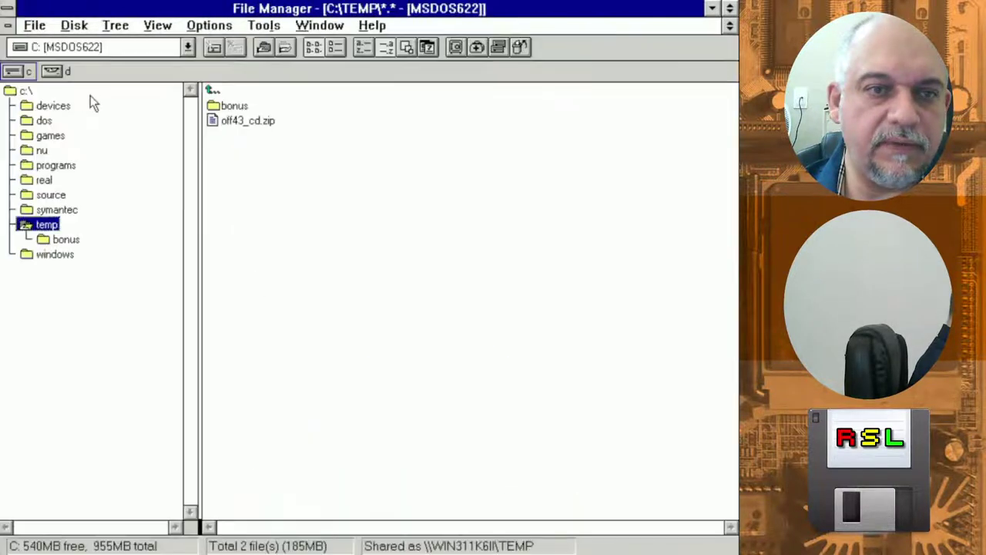
{"action": "left_click", "coordinate": [53, 72]}
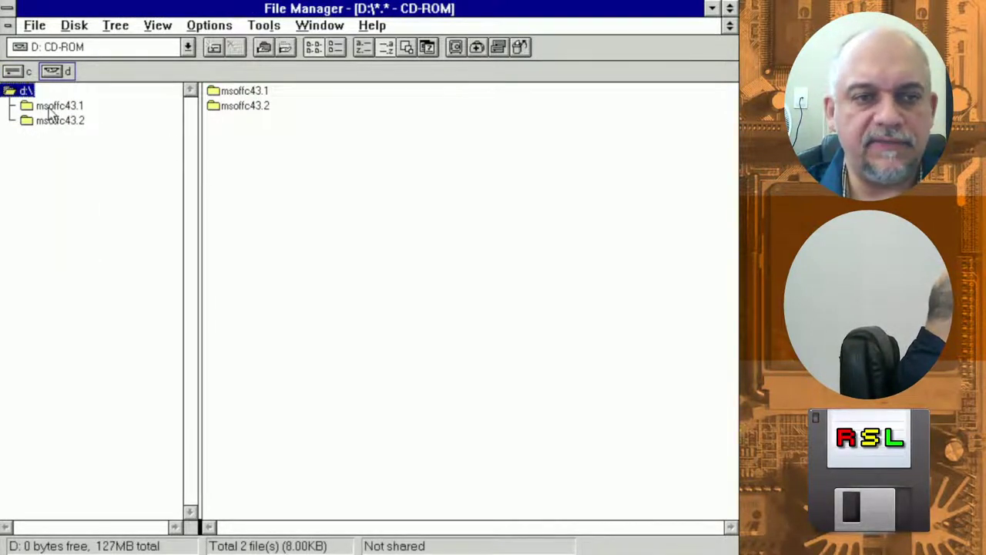
Examine the contents of the msoffc43.1 and msoffc43.2 folders on the CD-ROM
{"action": "left_click", "coordinate": [54, 106]}
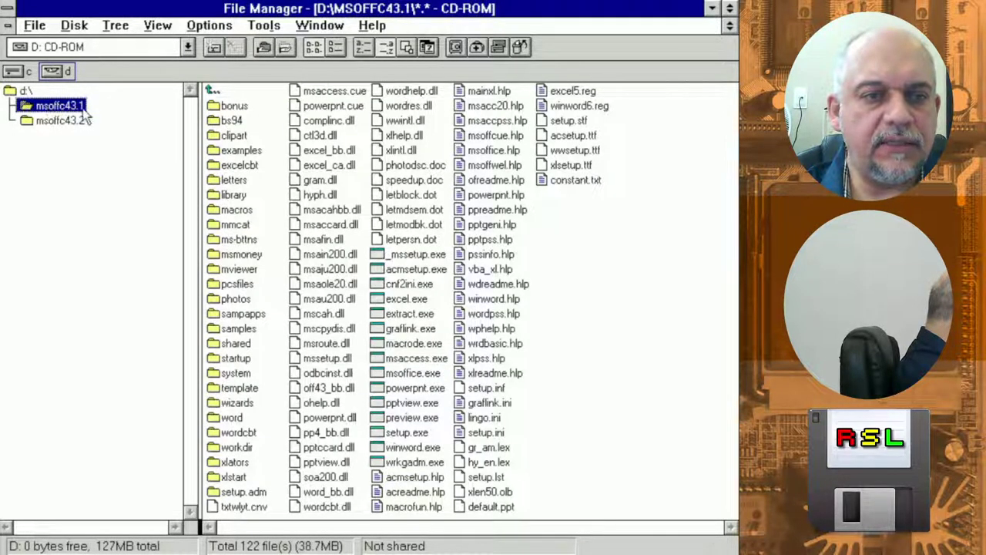
{"action": "left_click", "coordinate": [83, 124]}
{"action": "left_click", "coordinate": [83, 111]}
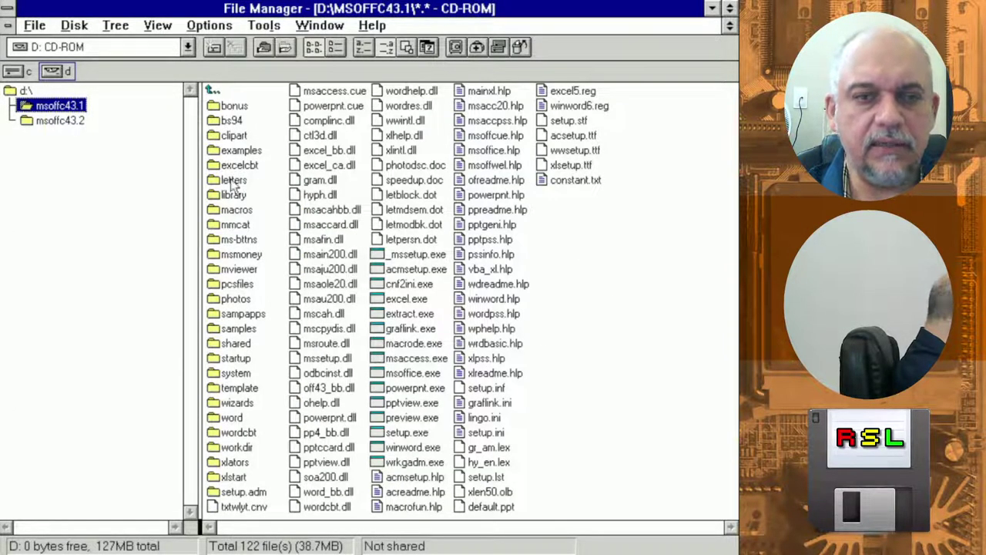
{"action": "left_click", "coordinate": [44, 123]}
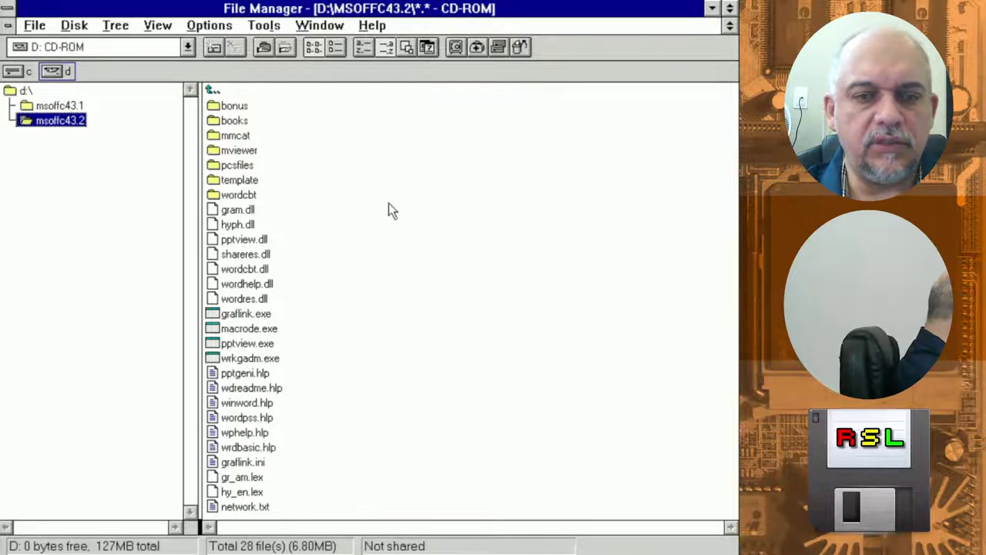
Run setup.exe from the CD's msoffc43.1 folder and proceed past the Microsoft Office and Bookshelf welcome dialog
{"action": "left_click", "coordinate": [68, 107]}
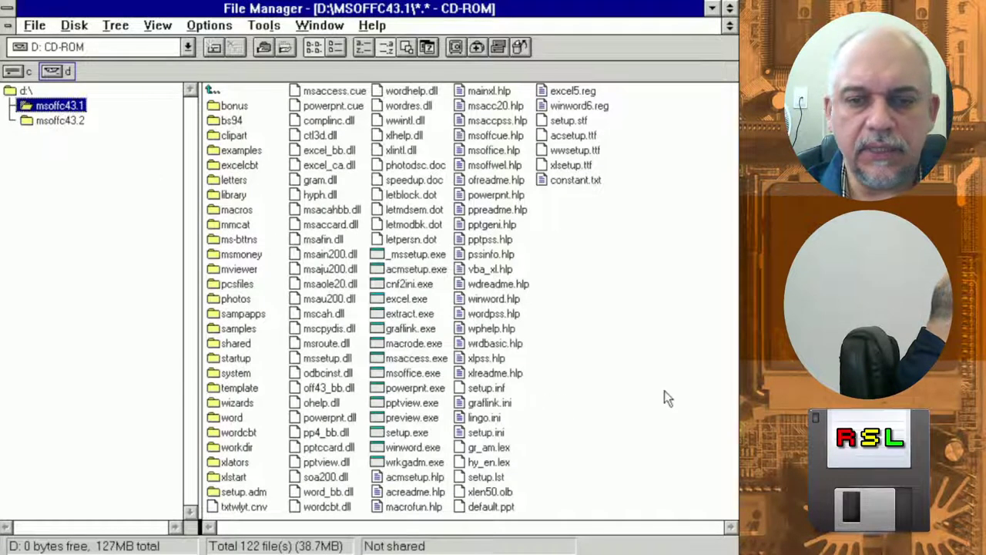
{"action": "double_click", "coordinate": [406, 433]}
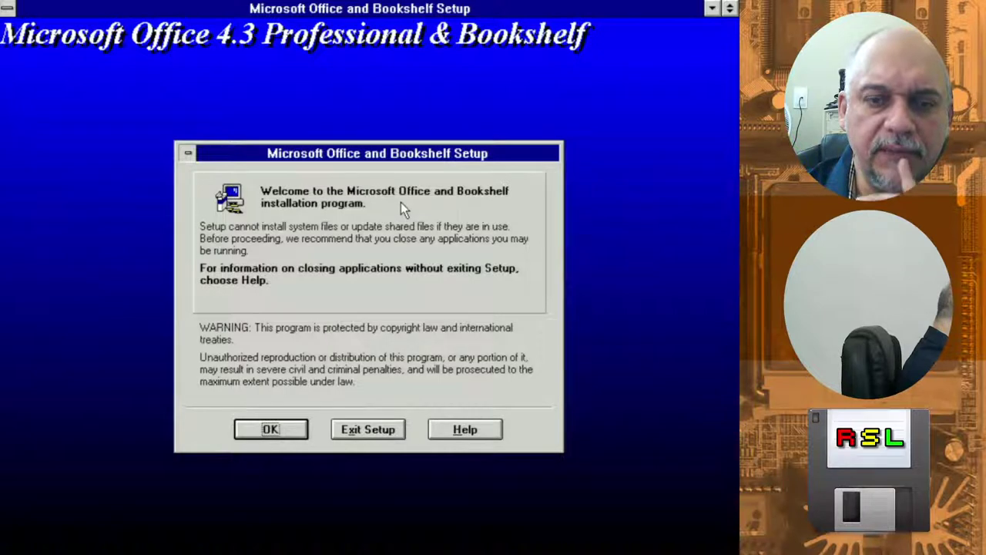
{"action": "left_click", "coordinate": [271, 429]}
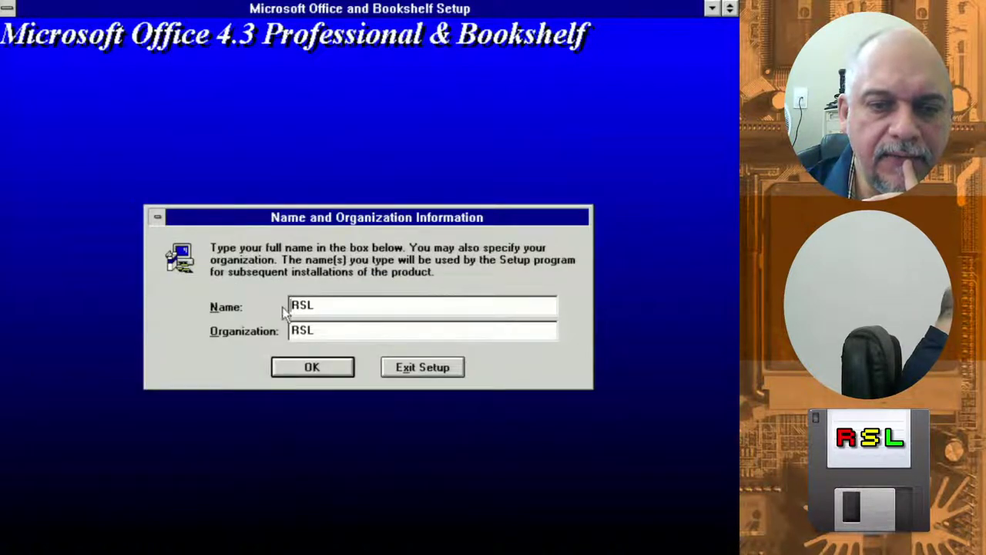
Accept the prefilled name and organization and acknowledge the product ID in the Office setup
{"action": "left_click", "coordinate": [312, 369]}
{"action": "left_click", "coordinate": [311, 370]}
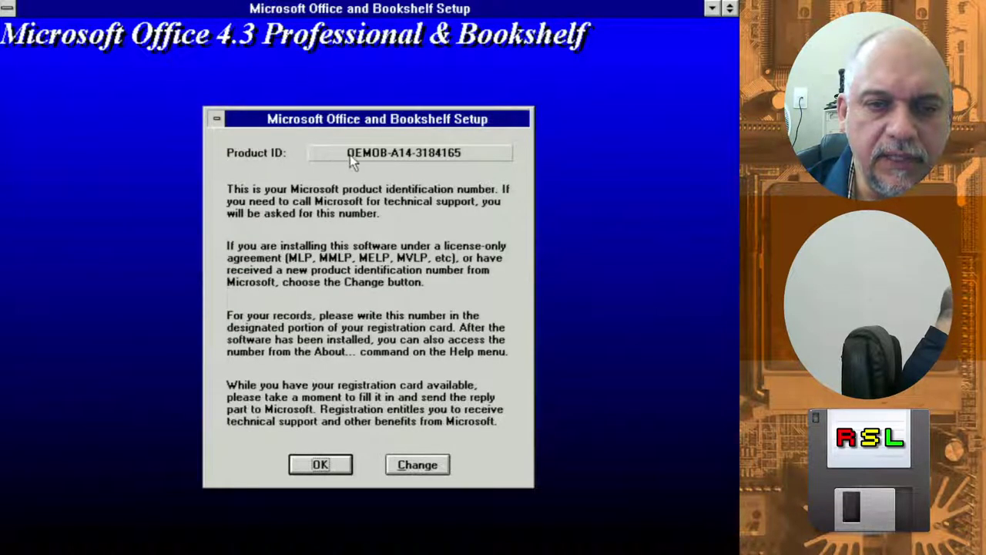
{"action": "left_click", "coordinate": [319, 466]}
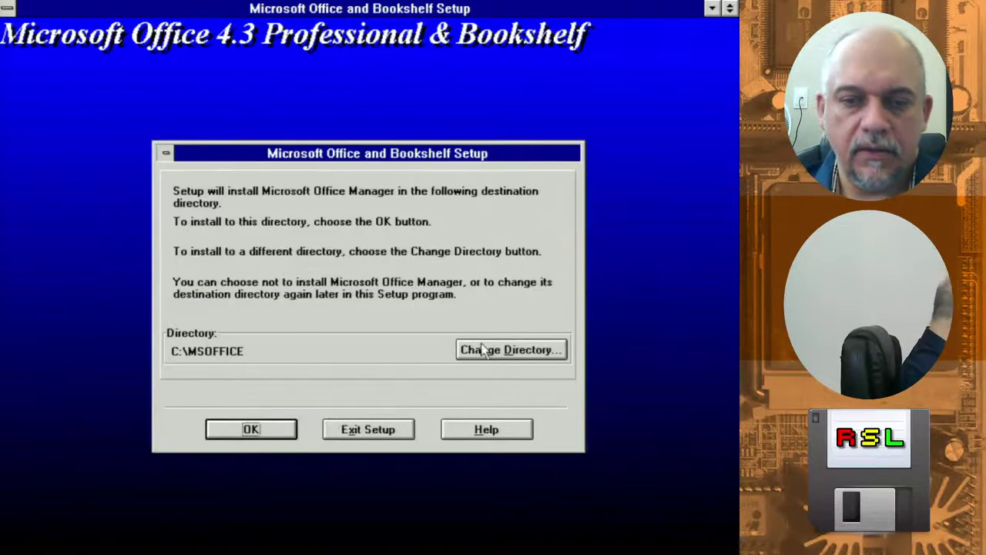
Set the Microsoft Office Manager destination to C:\PROGRAMS\MSOFFICE, have the directory created and accept it
{"action": "left_click", "coordinate": [504, 351]}
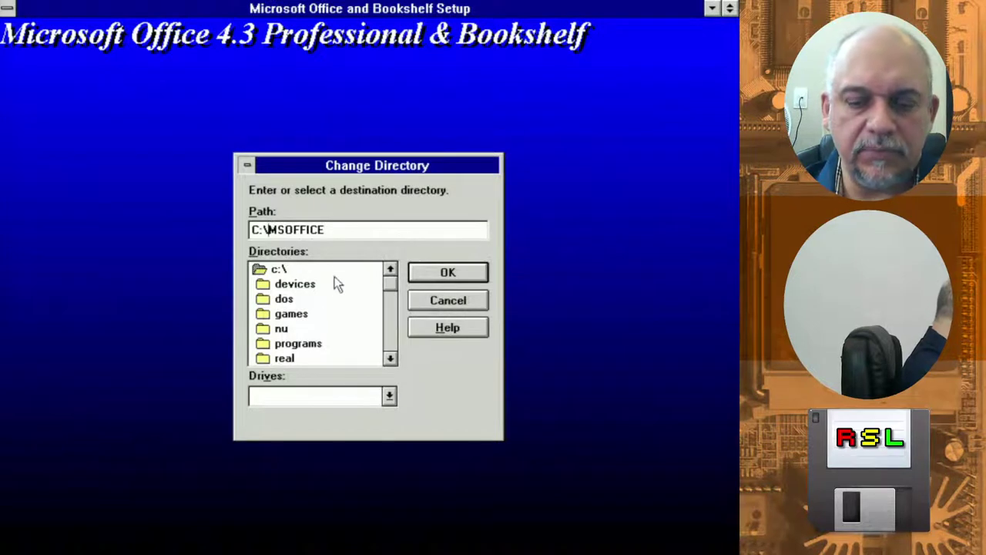
{"action": "key", "text": "shift+End"}
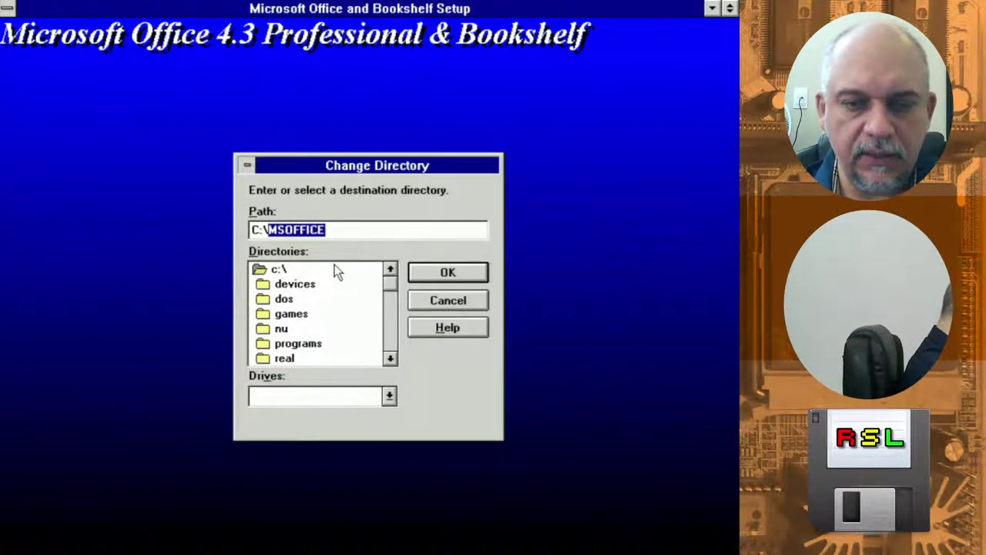
{"action": "double_click", "coordinate": [313, 343]}
{"action": "left_click", "coordinate": [353, 229]}
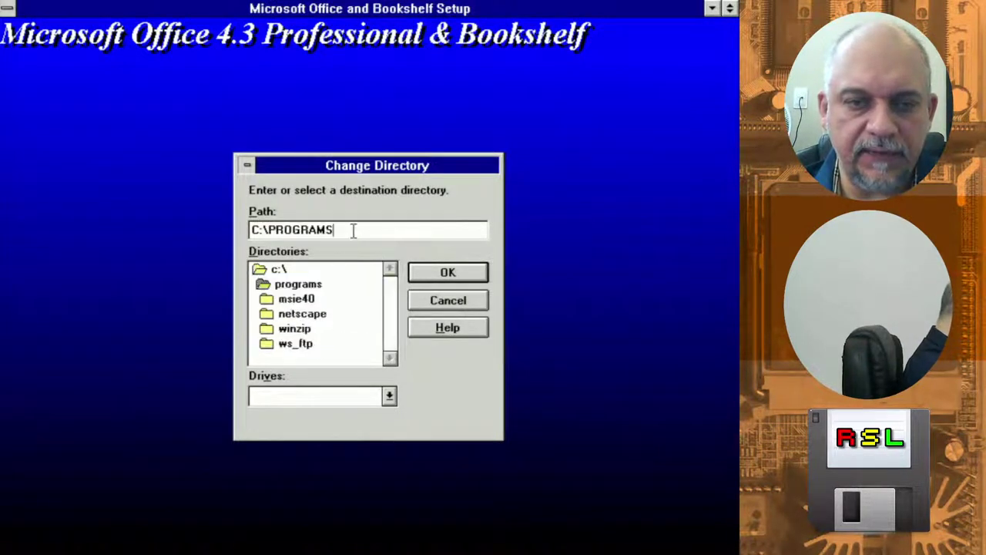
{"action": "type", "text": "\\MSOFFICE"}
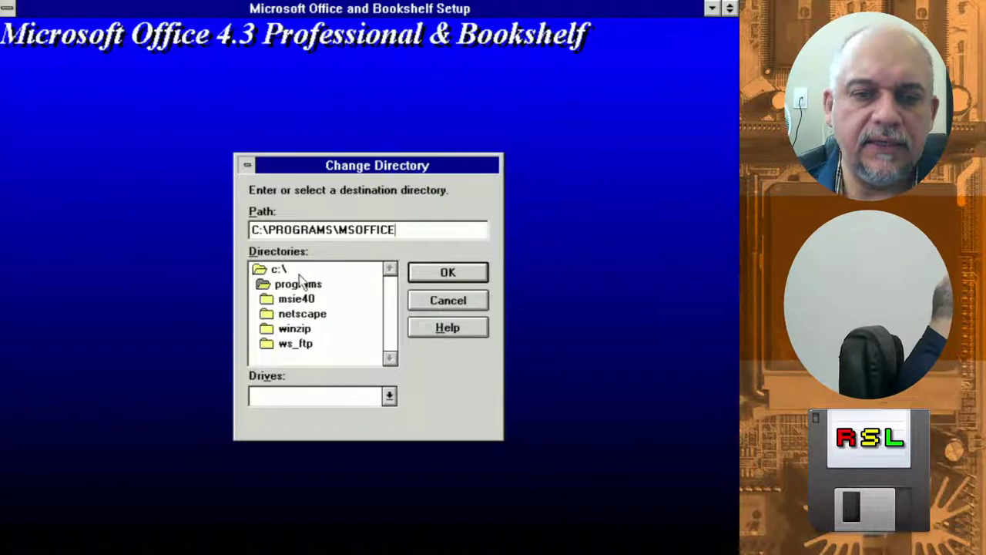
{"action": "left_click", "coordinate": [424, 273]}
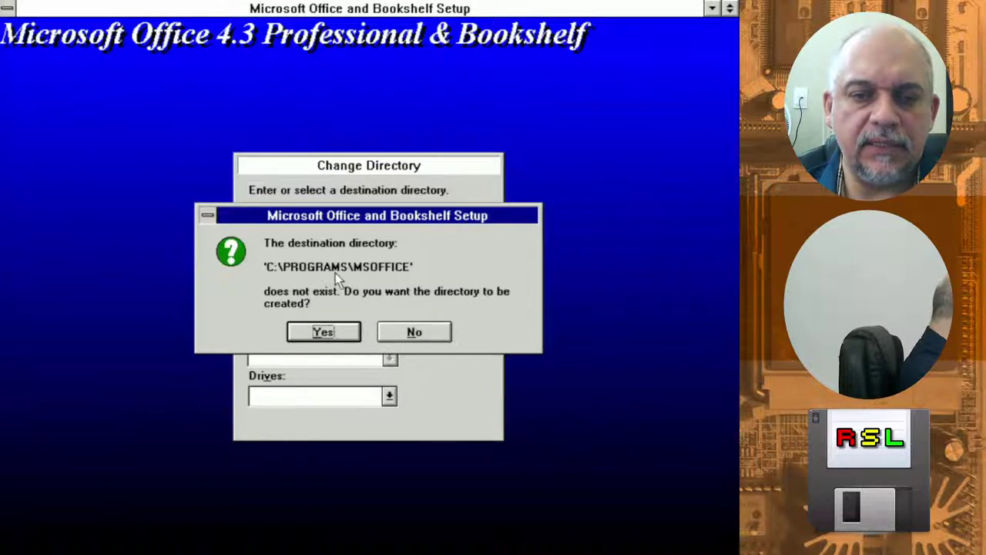
{"action": "left_click", "coordinate": [337, 331]}
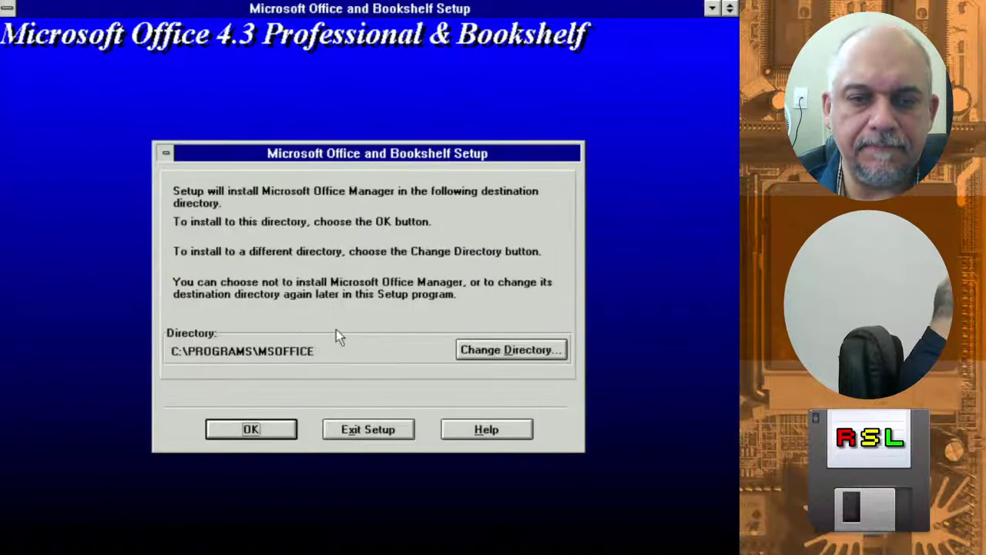
{"action": "left_click", "coordinate": [284, 430]}
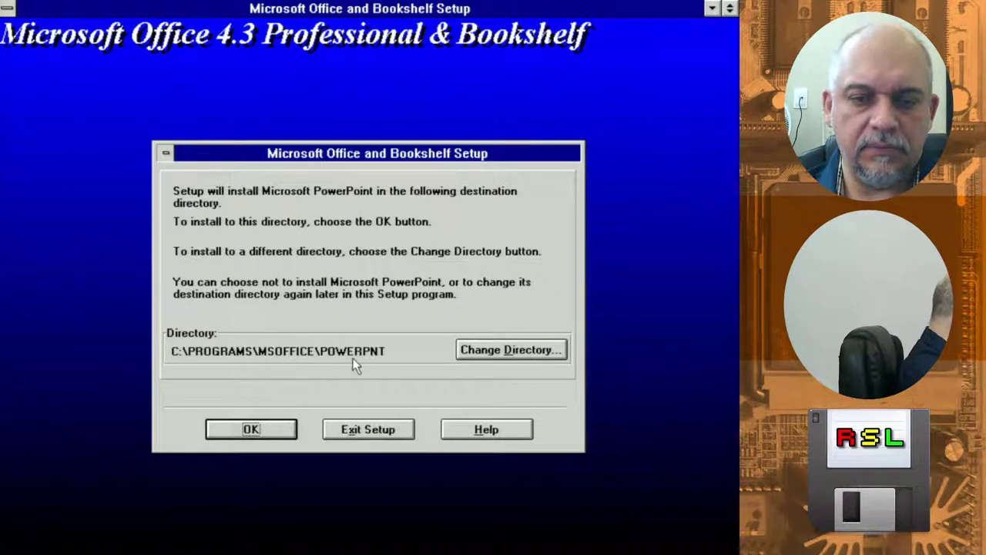
Accept the proposed destination directories for PowerPoint, Word and the remaining Office programs that come before Bookshelf
{"action": "left_click", "coordinate": [281, 435]}
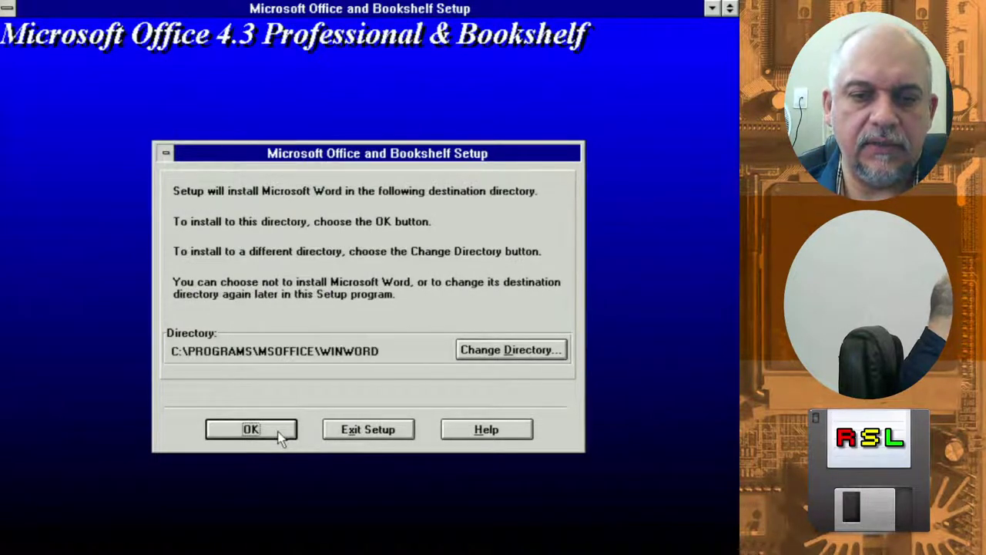
{"action": "left_click", "coordinate": [281, 432]}
{"action": "left_click", "coordinate": [281, 432]}
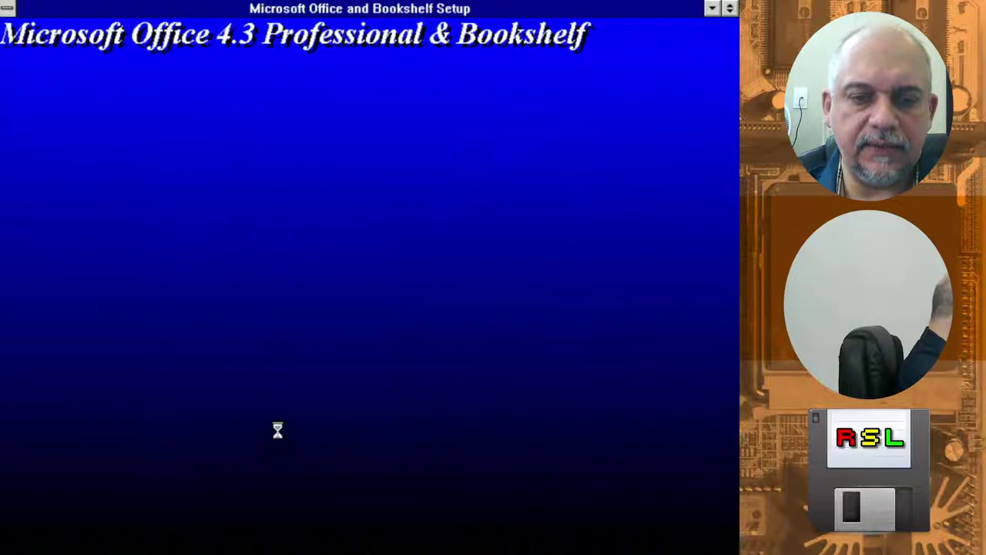
{"action": "left_click", "coordinate": [282, 435]}
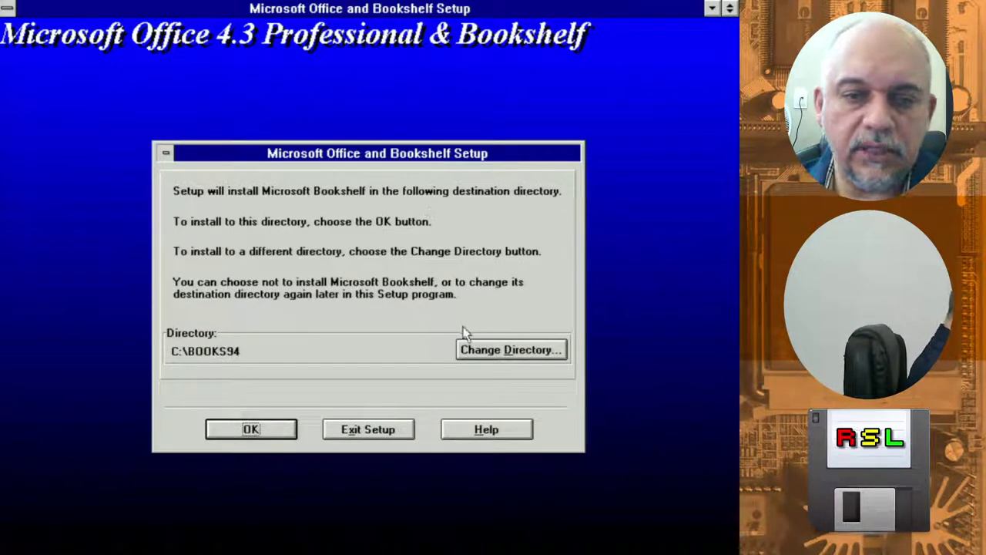
Open the Microsoft Bookshelf destination path for editing, directly before the folder name BOOKS94
{"action": "left_click", "coordinate": [499, 353]}
{"action": "left_click", "coordinate": [266, 229]}
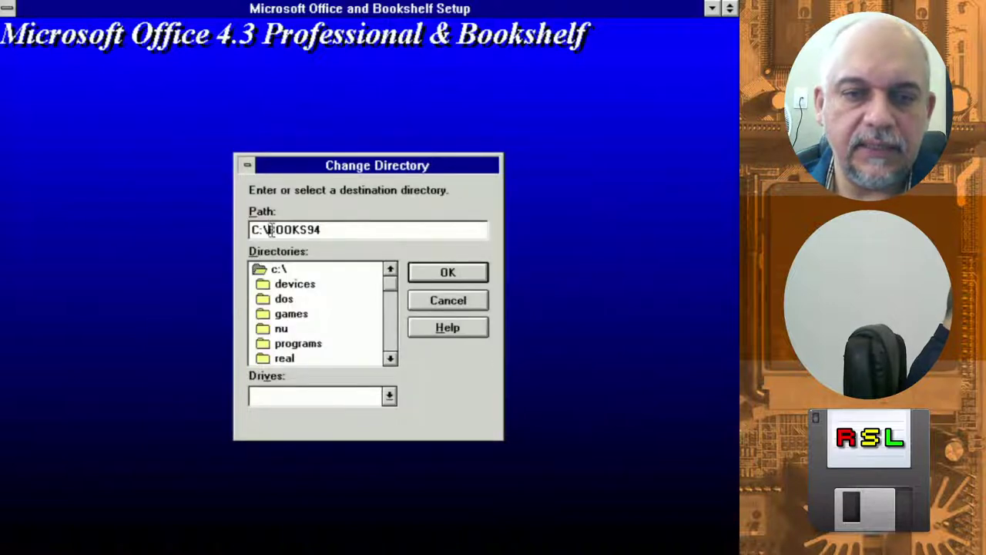
{"action": "type", "text": "MSOFFICE"}
{"action": "key", "text": "BackSpace"}
{"action": "key", "text": "BackSpace"}
{"action": "key", "text": "BackSpace"}
{"action": "key", "text": "BackSpace"}
{"action": "key", "text": "BackSpace"}
{"action": "key", "text": "BackSpace"}
{"action": "key", "text": "BackSpace"}
{"action": "key", "text": "BackSpace"}
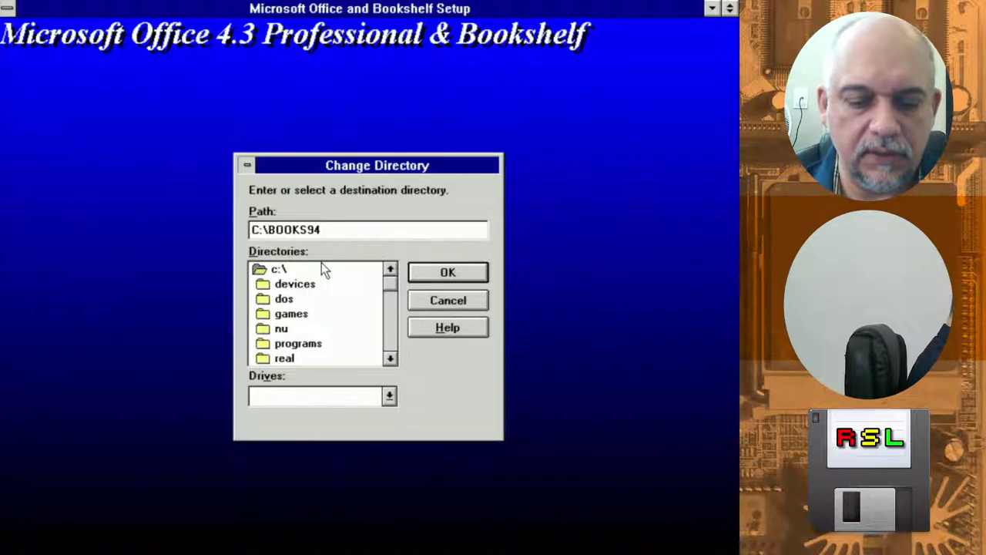
Set the Microsoft Bookshelf destination to C:\PROGRAMS\BOOKS94, have the directory created and accept it
{"action": "type", "text": "PROGRAM"}
{"action": "type", "text": "S\\"}
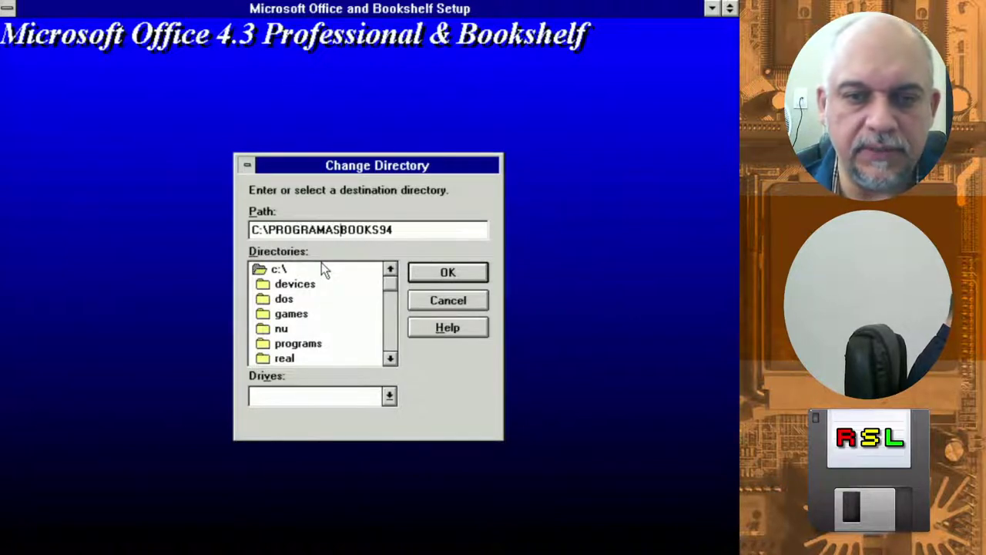
{"action": "key", "text": "BackSpace"}
{"action": "key", "text": "BackSpace"}
{"action": "type", "text": "S\\"}
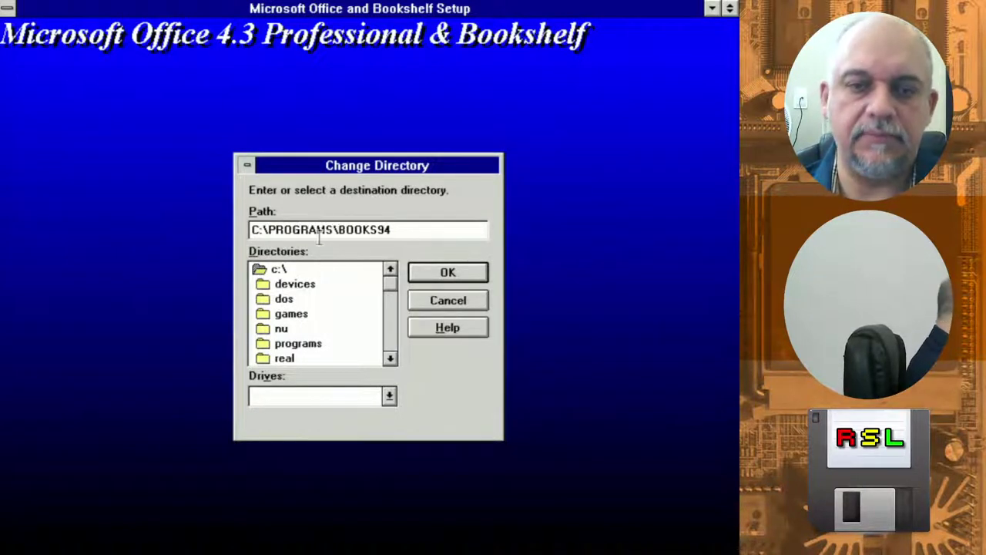
{"action": "left_click", "coordinate": [421, 275]}
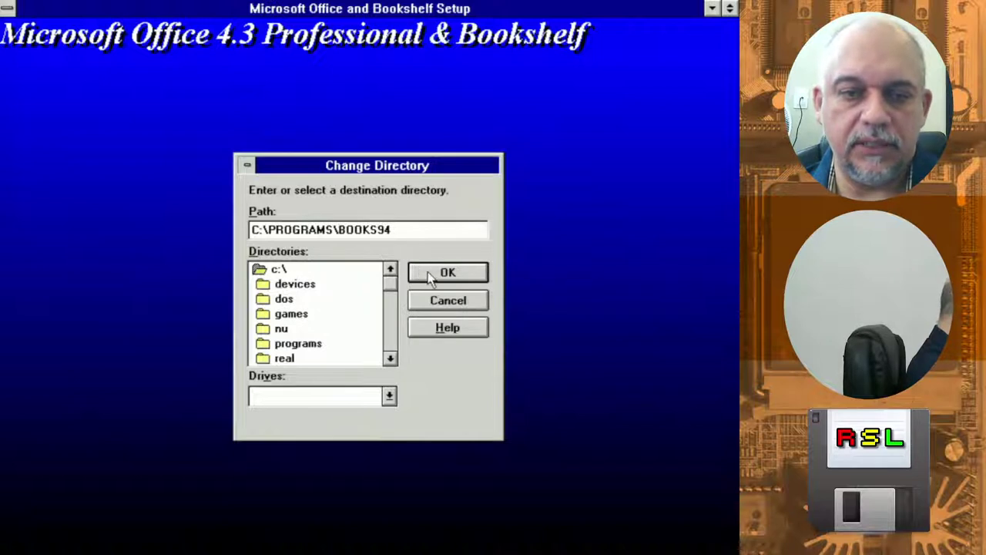
{"action": "left_click", "coordinate": [429, 274]}
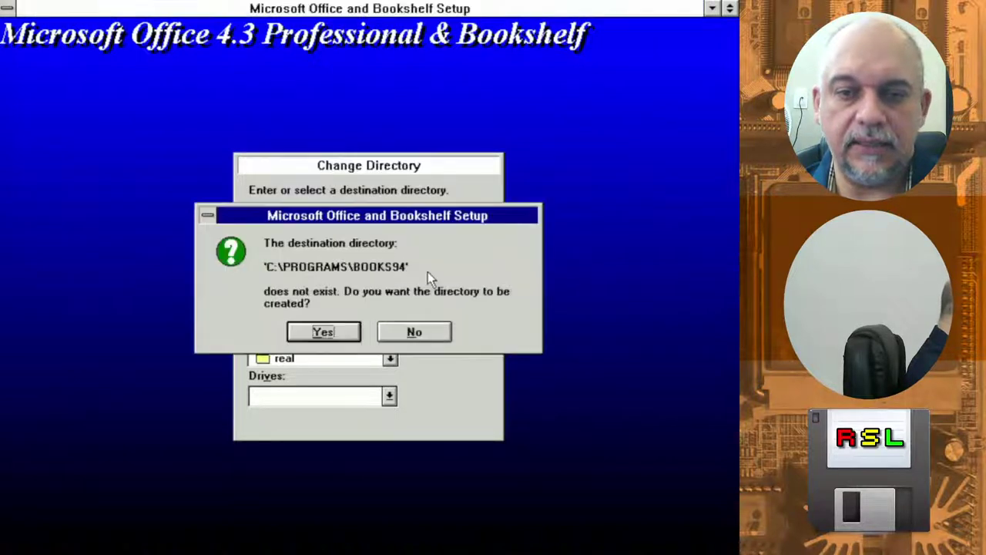
{"action": "left_click", "coordinate": [347, 339]}
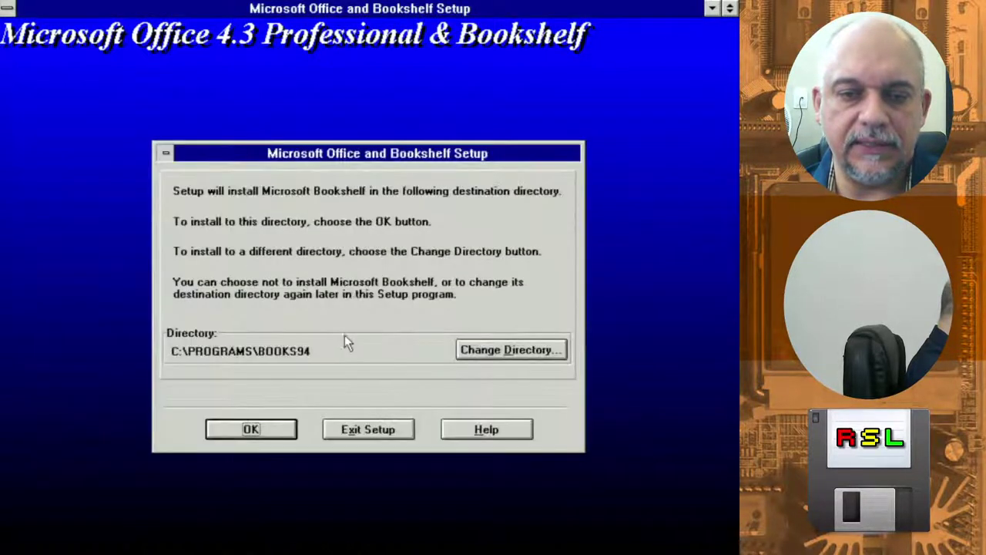
{"action": "left_click", "coordinate": [264, 428]}
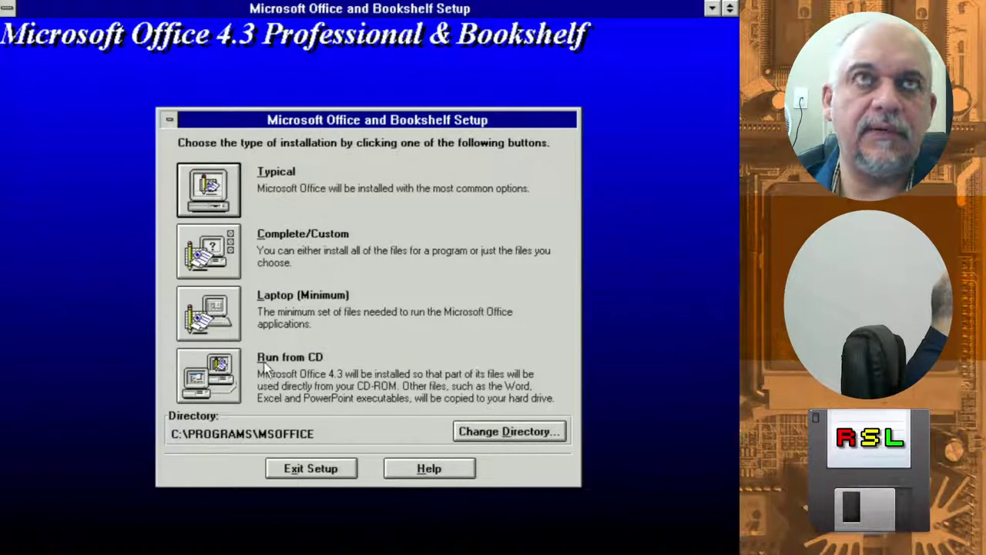
Choose the Complete/Custom installation type and look through the list of installable options
{"action": "left_click", "coordinate": [208, 251]}
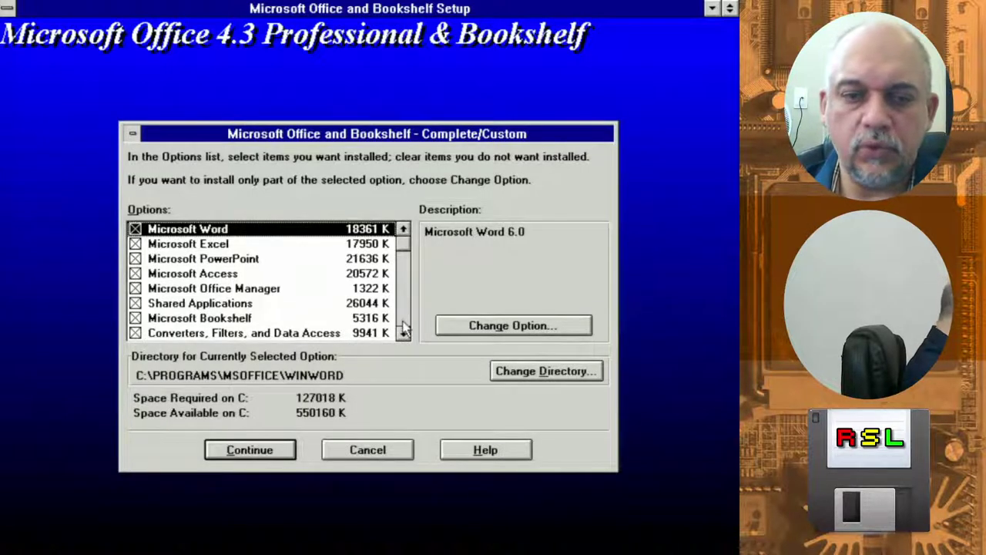
{"action": "left_click", "coordinate": [218, 290]}
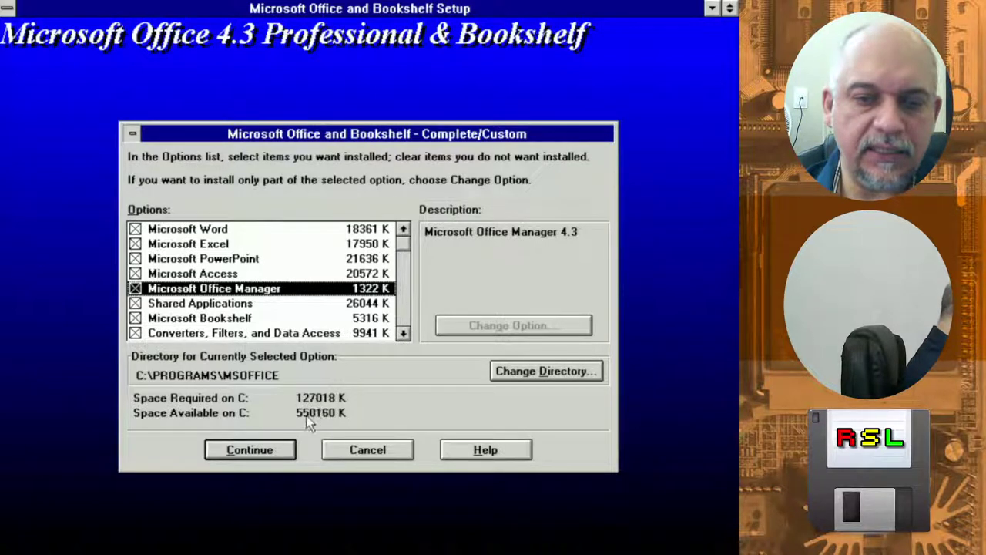
{"action": "left_click", "coordinate": [403, 333]}
{"action": "left_click", "coordinate": [403, 332]}
{"action": "left_click", "coordinate": [403, 333]}
{"action": "left_click_drag", "start_coordinate": [406, 303], "coordinate": [406, 224]}
Exclude Microsoft Access and Microsoft Bookshelf from the options to install
{"action": "left_click", "coordinate": [203, 273]}
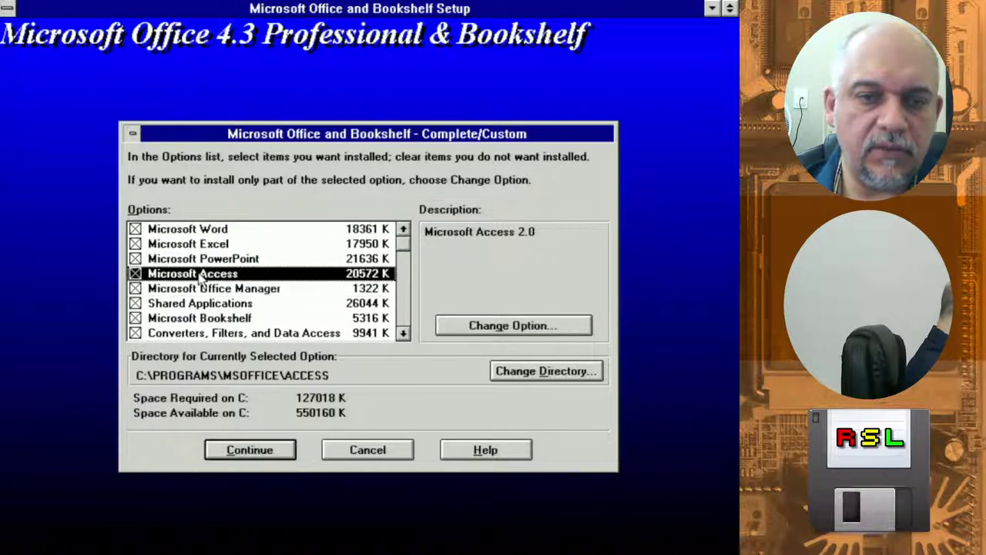
{"action": "double_click", "coordinate": [203, 276]}
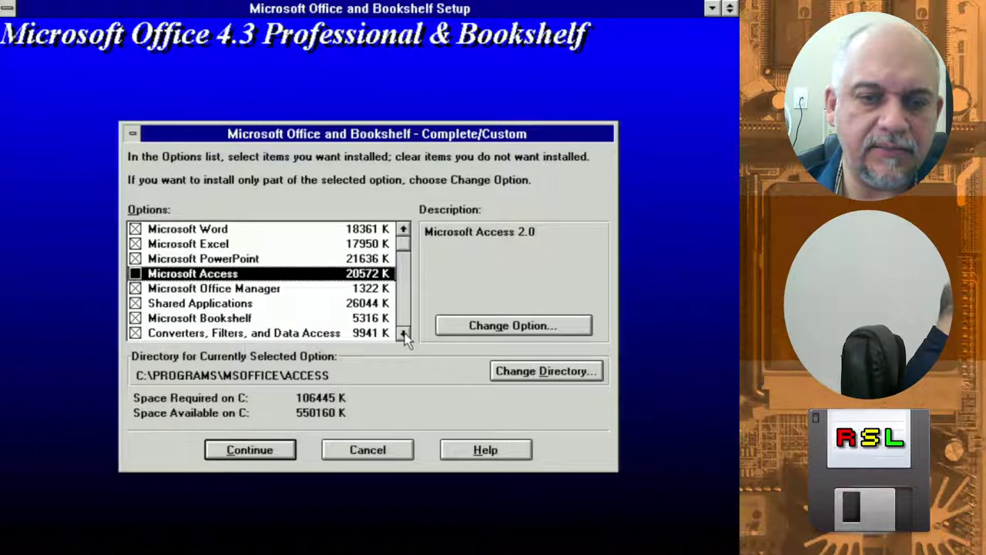
{"action": "left_click", "coordinate": [403, 333]}
{"action": "left_click", "coordinate": [403, 333]}
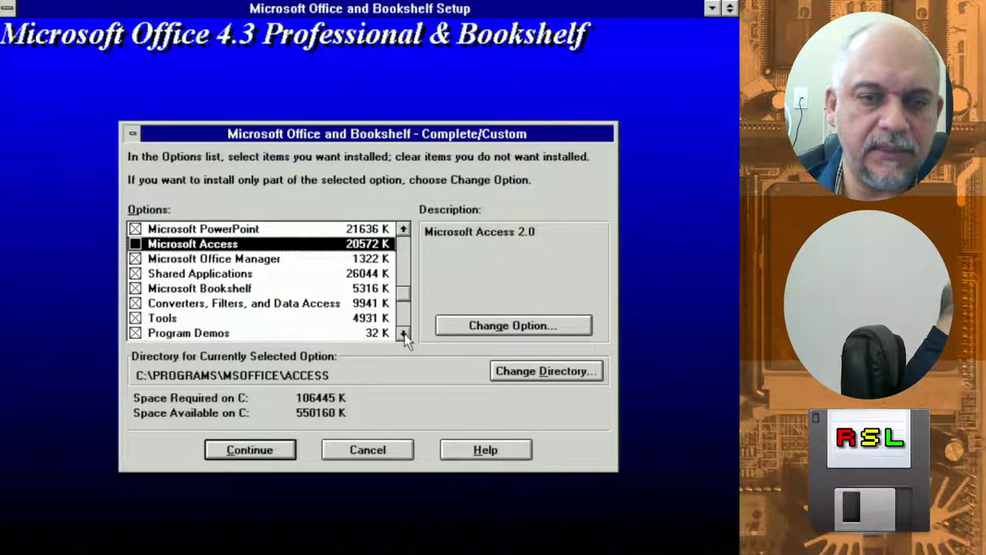
{"action": "left_click", "coordinate": [235, 288]}
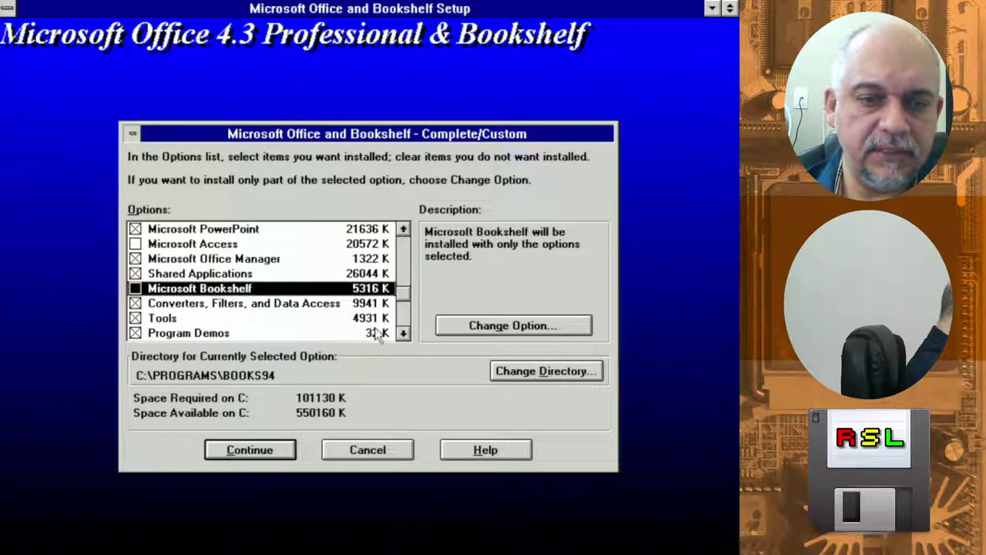
Exclude Program Demos and Online Documentation, review the selected options and continue the setup
{"action": "left_click", "coordinate": [403, 333]}
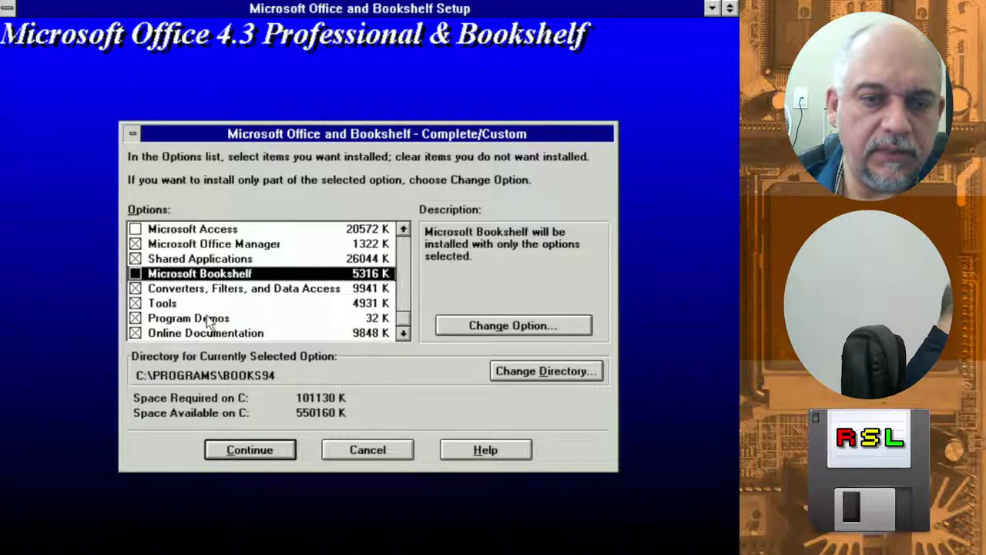
{"action": "double_click", "coordinate": [208, 318]}
{"action": "left_click", "coordinate": [209, 338]}
{"action": "double_click", "coordinate": [209, 336]}
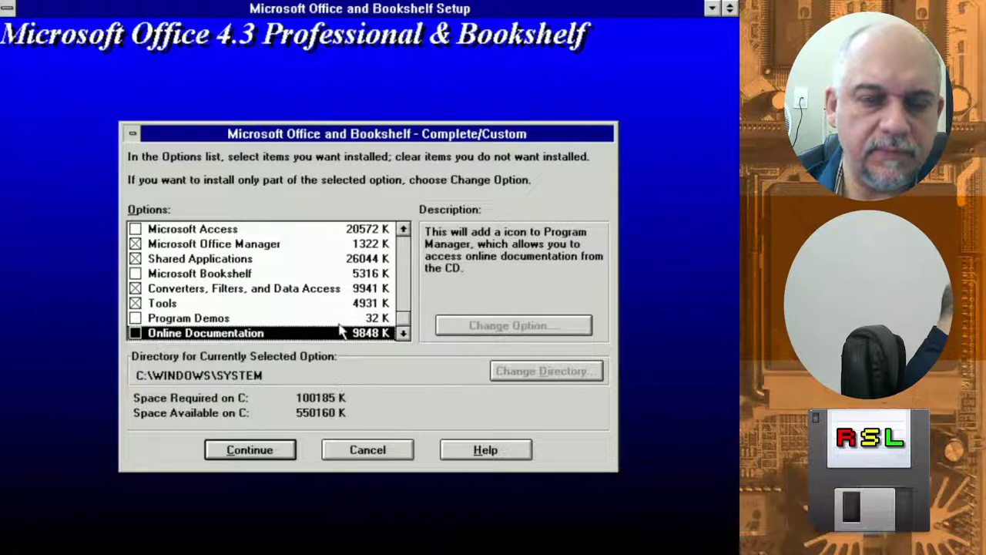
{"action": "left_click", "coordinate": [403, 230]}
{"action": "left_click", "coordinate": [403, 229]}
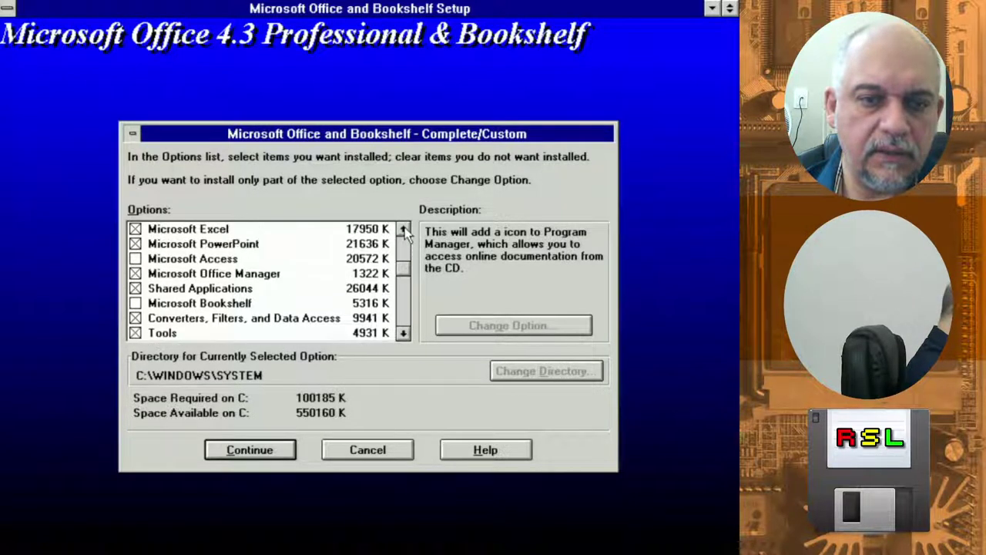
{"action": "left_click", "coordinate": [402, 230]}
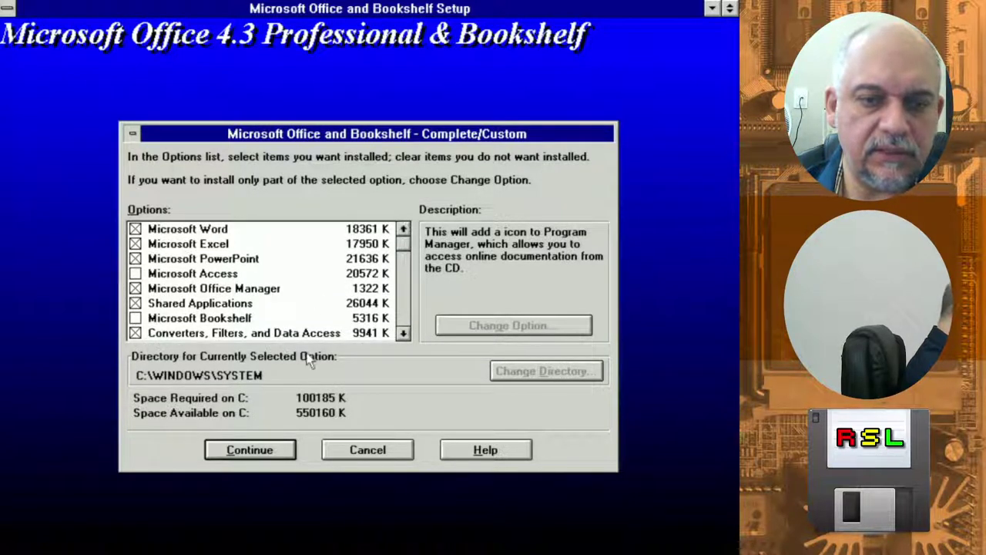
{"action": "left_click", "coordinate": [267, 451]}
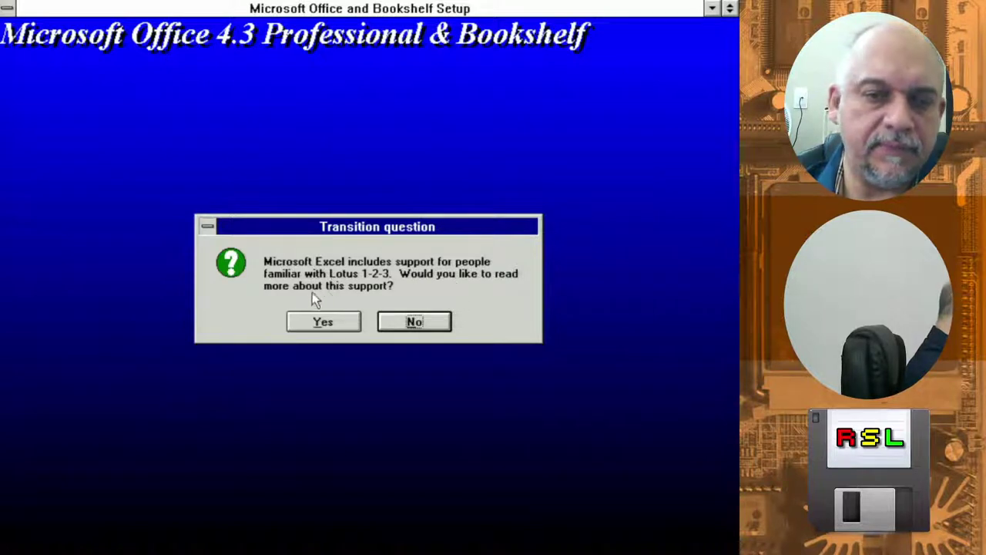
Decline the Lotus 1-2-3 support information, allow automatic graph updates to Microsoft Graph 5.0 and decline Help for WordPerfect Users
{"action": "left_click", "coordinate": [416, 322]}
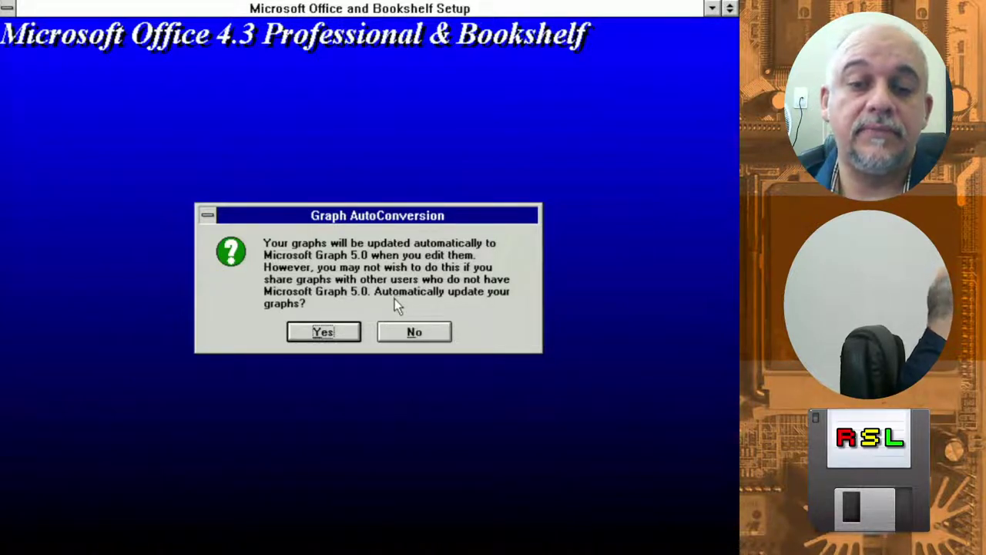
{"action": "left_click", "coordinate": [326, 333]}
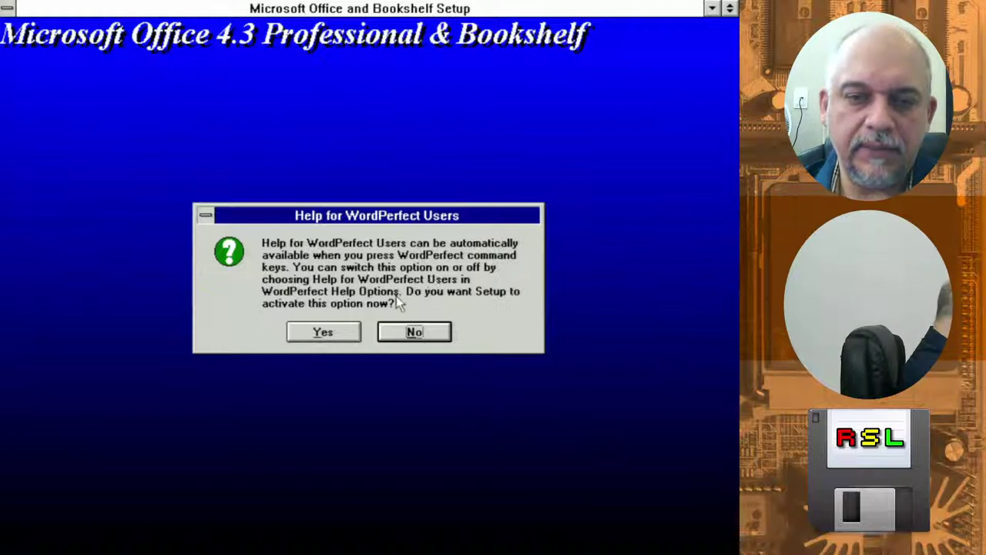
{"action": "left_click", "coordinate": [413, 339]}
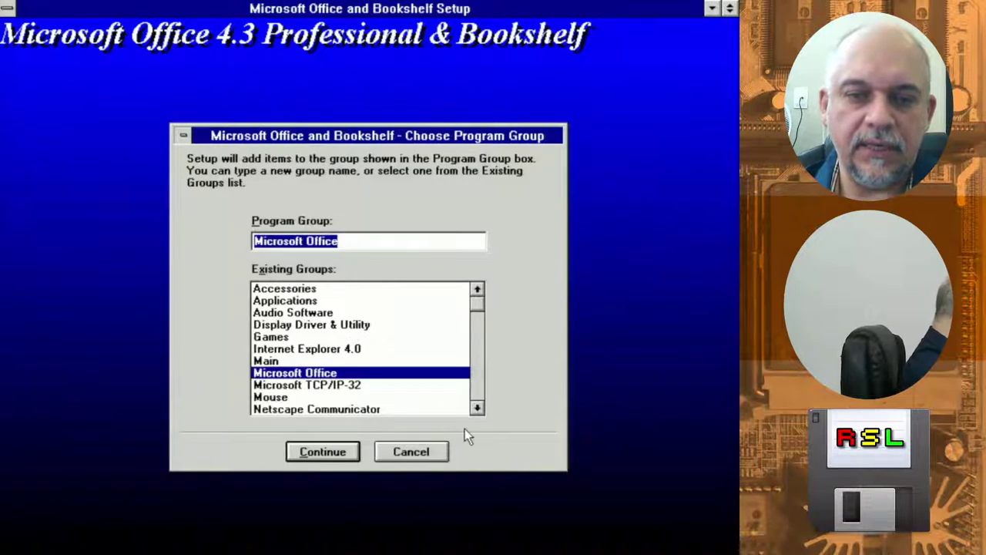
Keep Microsoft Office as the program group and continue to start the installation
{"action": "left_click", "coordinate": [356, 243]}
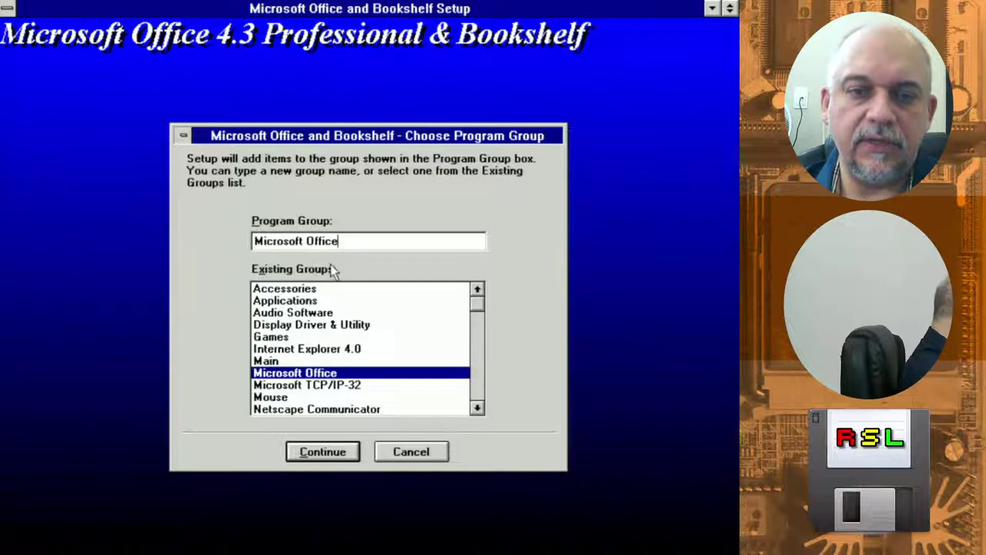
{"action": "left_click", "coordinate": [329, 455]}
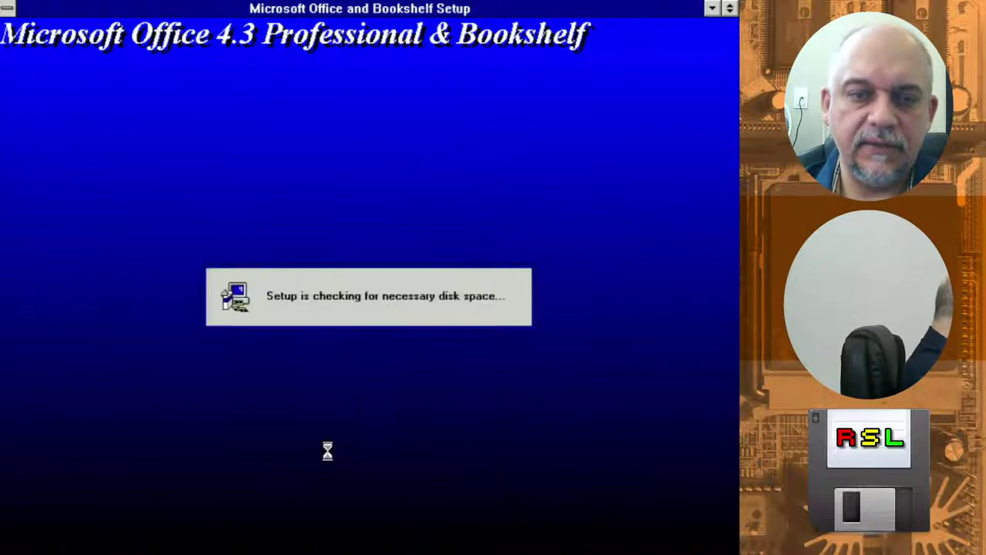
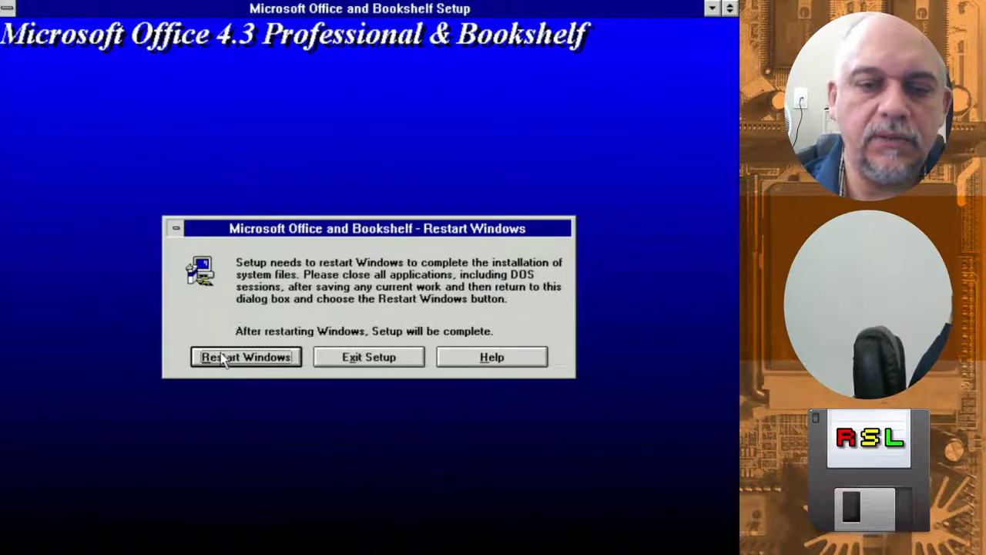
Finish the Office setup from its restart prompt and dismiss the closing notices
{"action": "left_click", "coordinate": [334, 359]}
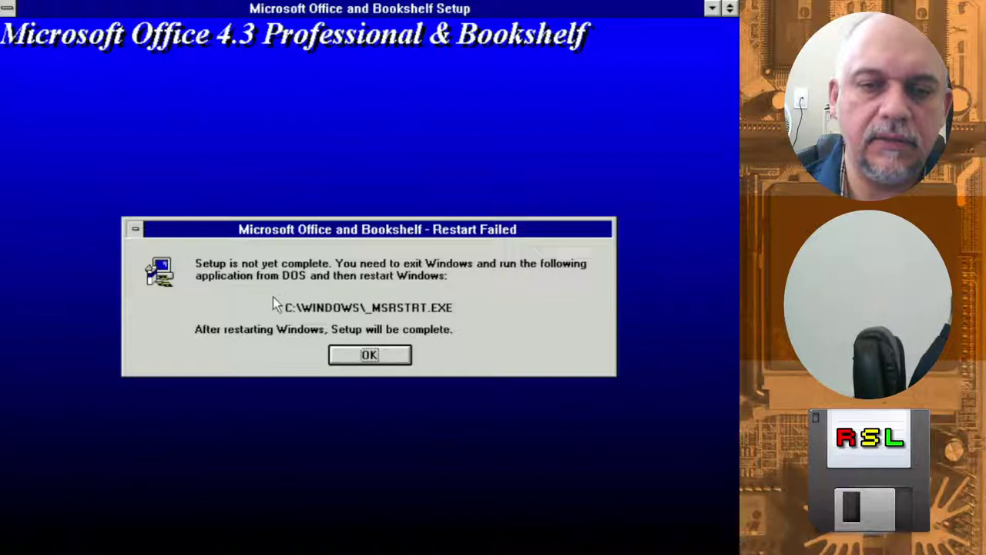
{"action": "left_click", "coordinate": [351, 360]}
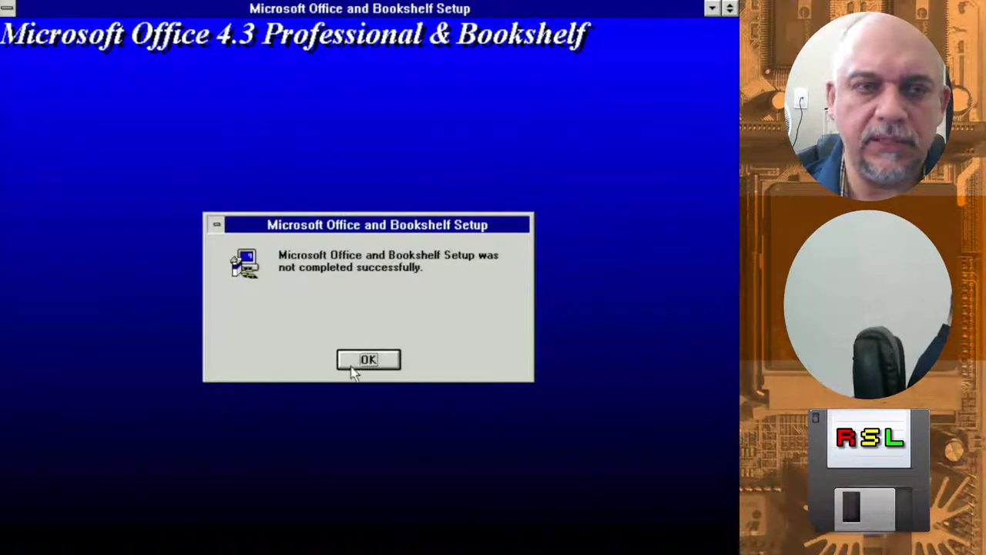
{"action": "left_click", "coordinate": [362, 360]}
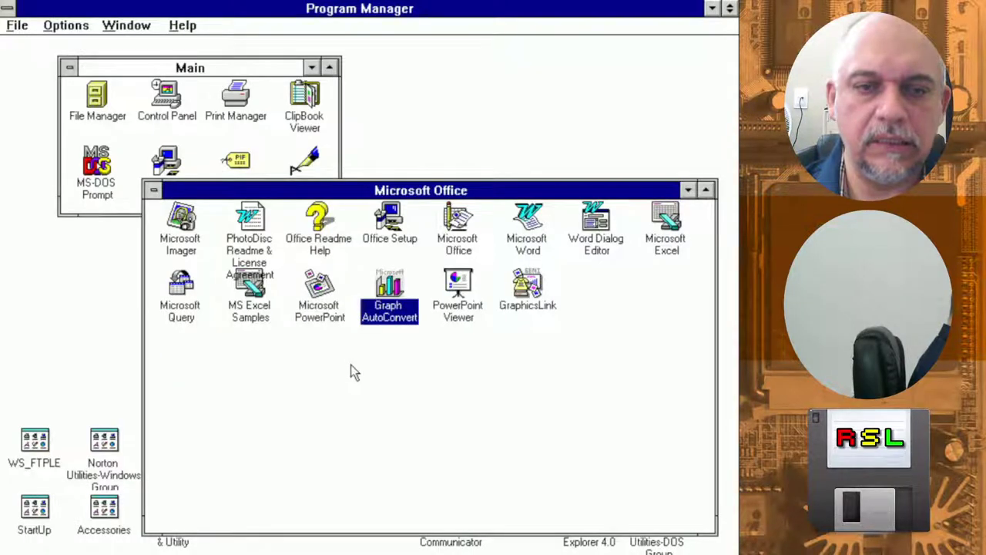
End the Windows session and reboot the computer from DOS
{"action": "left_click", "coordinate": [7, 9]}
{"action": "left_click", "coordinate": [7, 10]}
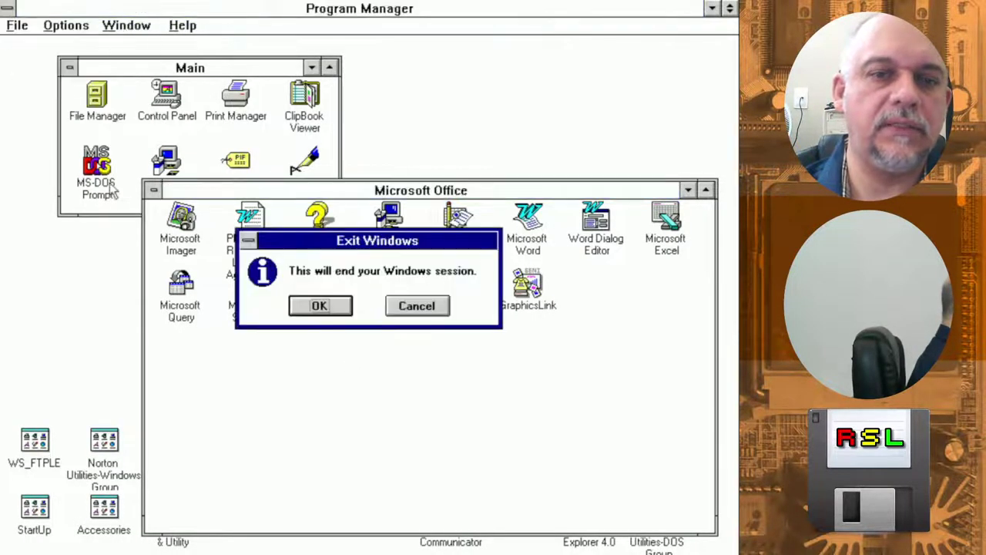
{"action": "left_click", "coordinate": [316, 310]}
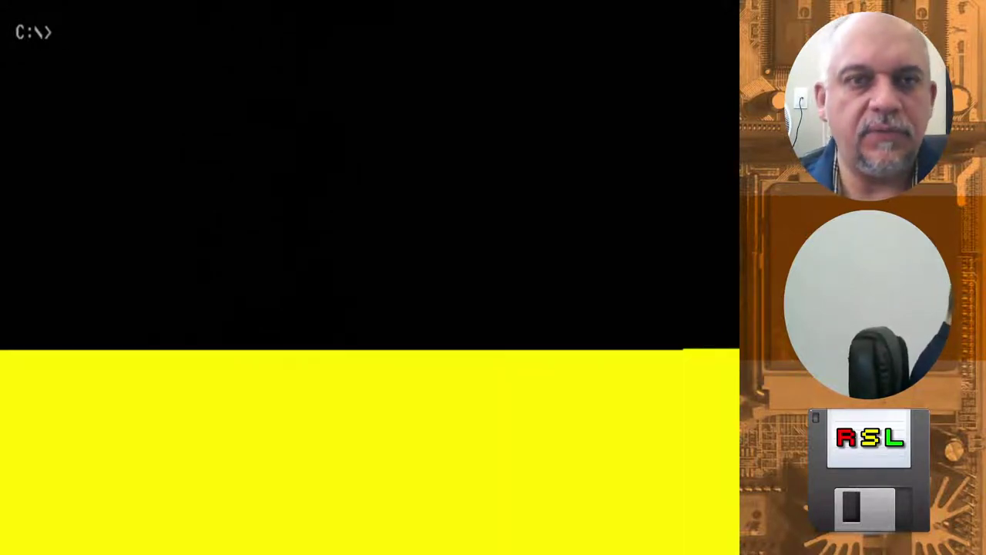
{"action": "key", "text": "ctrl+alt+Delete"}
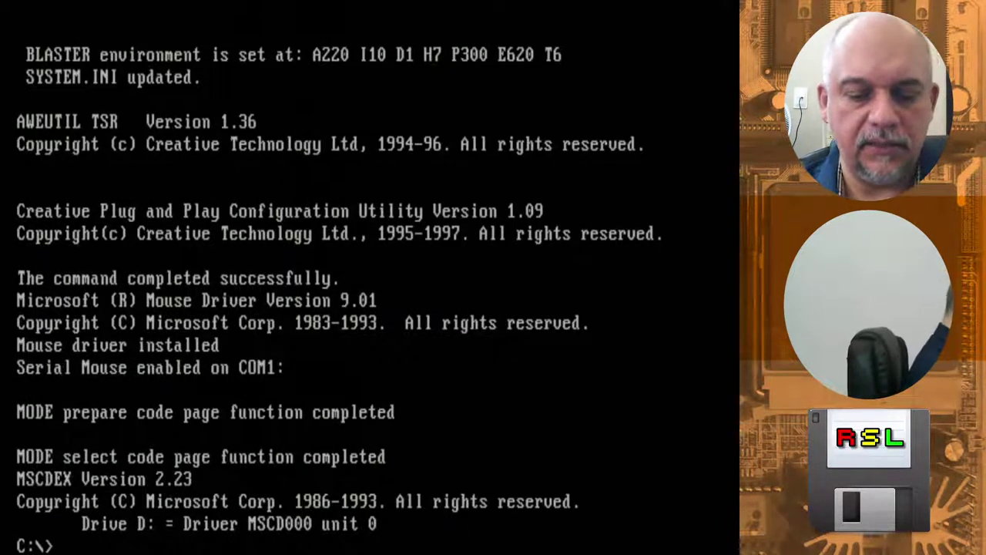
Start Windows with the win command and log on to the network with the account password
{"action": "type", "text": "win"}
{"action": "key", "text": "Return"}
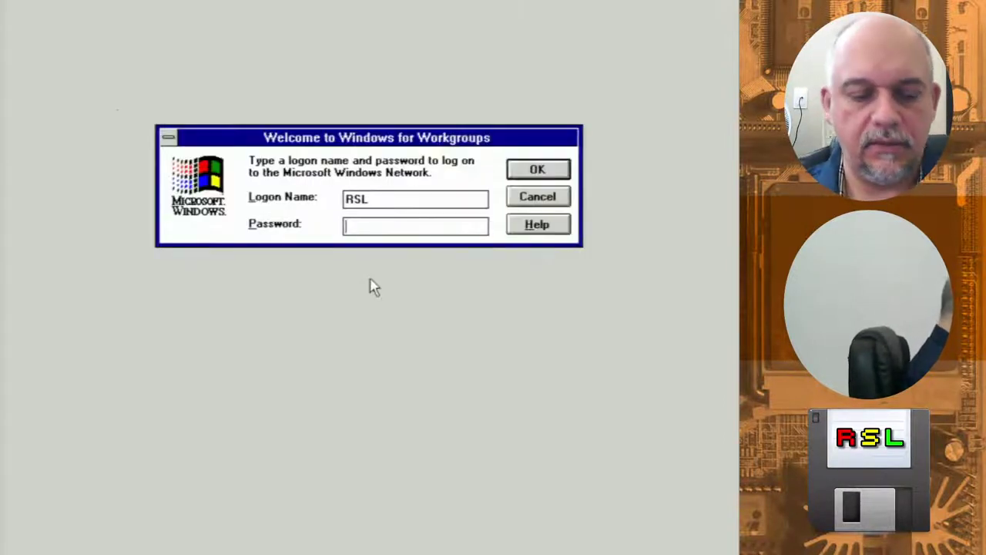
{"action": "type", "text": "***"}
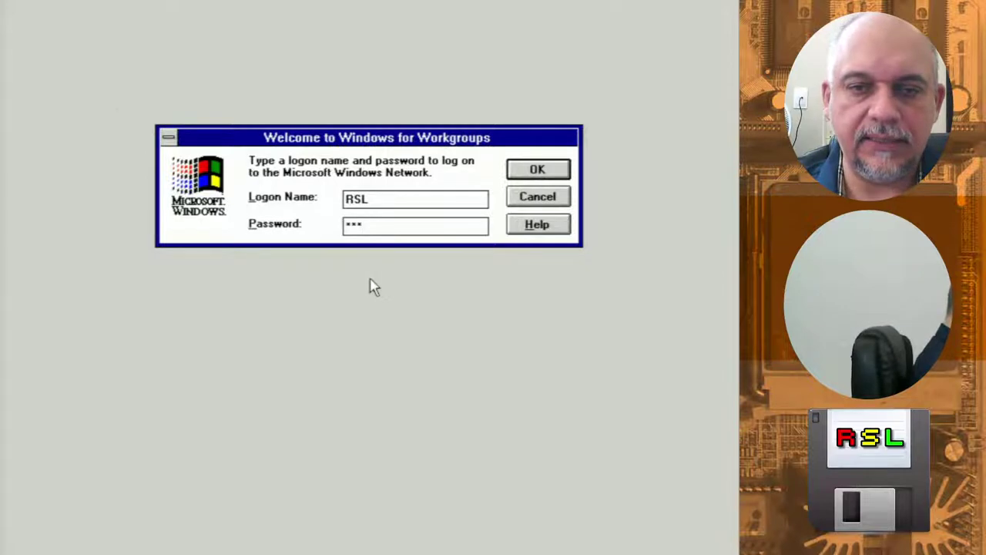
{"action": "key", "text": "Return"}
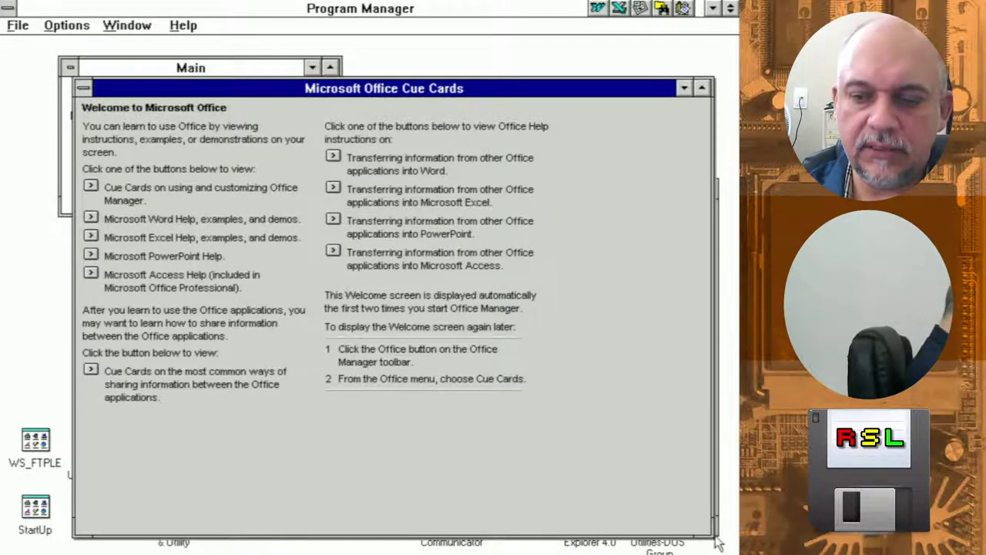
Shrink and reposition the Microsoft Office Cue Cards welcome window, and close it
{"action": "left_click_drag", "start_coordinate": [711, 533], "coordinate": [568, 414]}
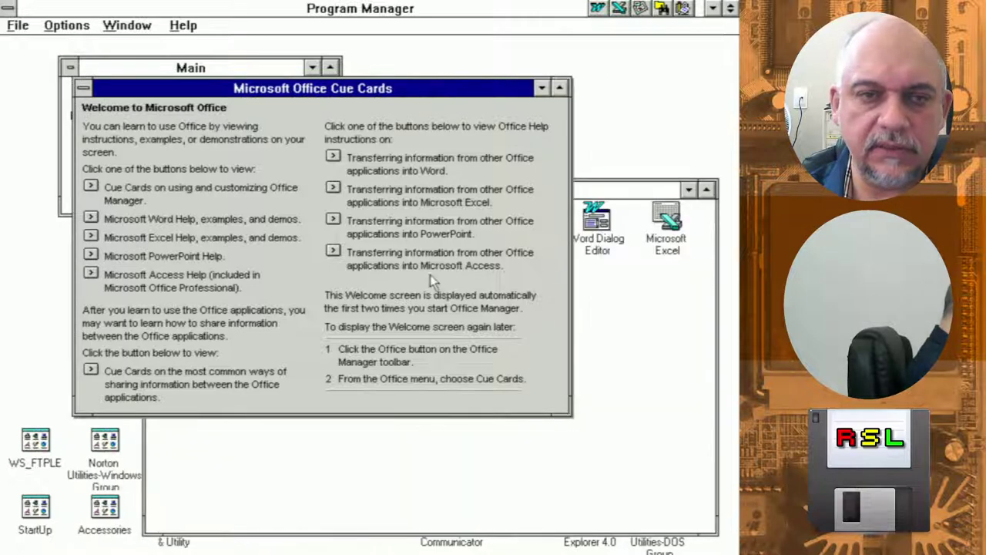
{"action": "left_click_drag", "start_coordinate": [344, 91], "coordinate": [395, 94]}
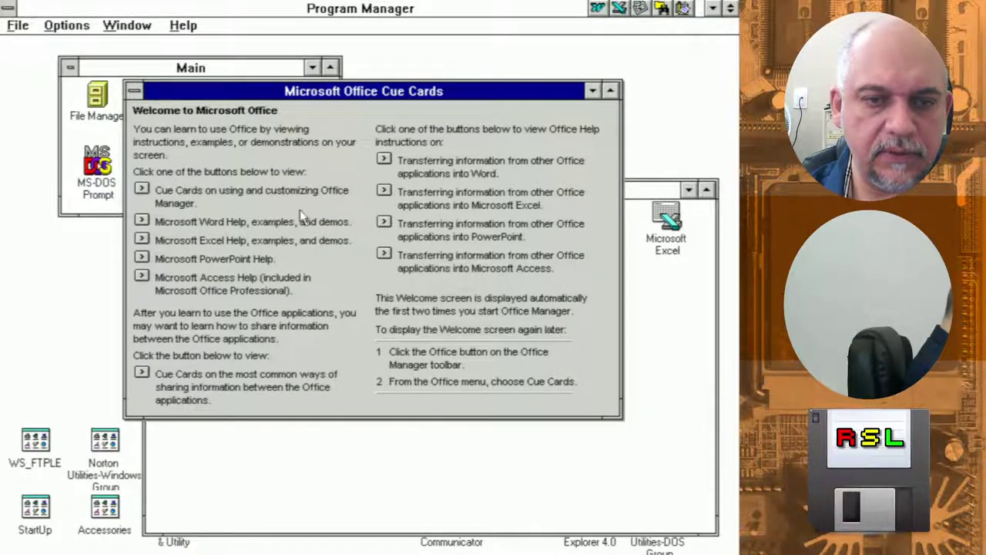
{"action": "double_click", "coordinate": [134, 91]}
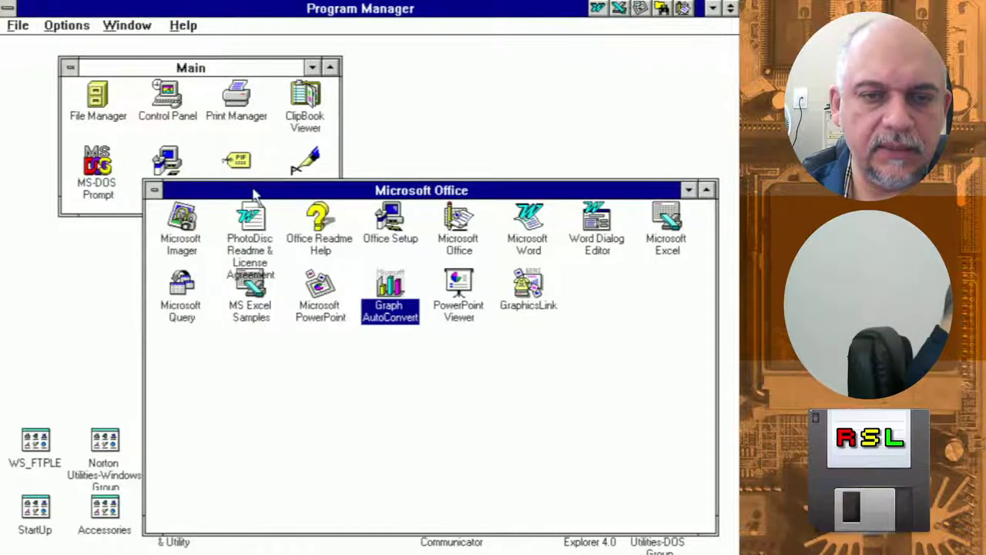
Shrink the Microsoft Office group window to five icons per row and move it so the Main group's icons are less covered
{"action": "left_click_drag", "start_coordinate": [253, 191], "coordinate": [219, 130]}
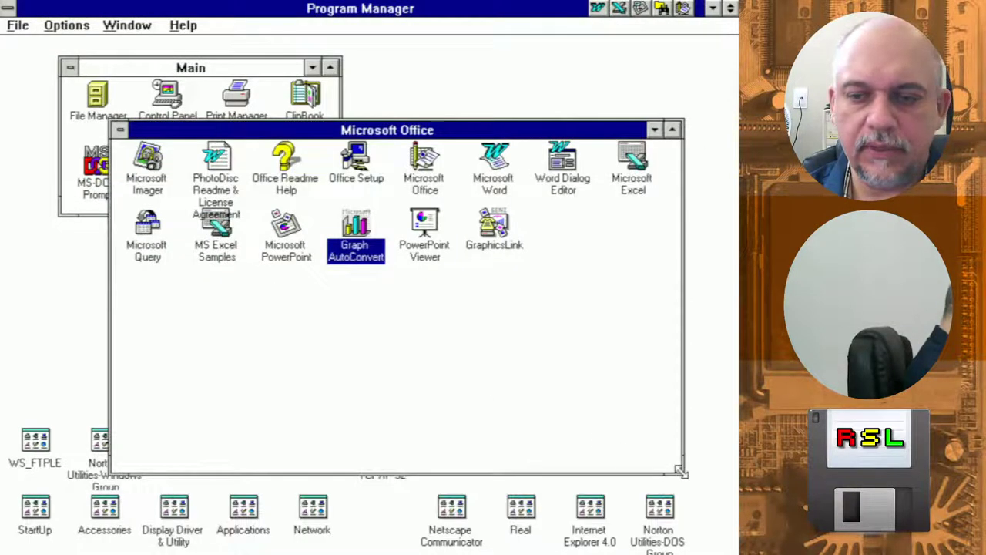
{"action": "left_click_drag", "start_coordinate": [682, 472], "coordinate": [467, 356]}
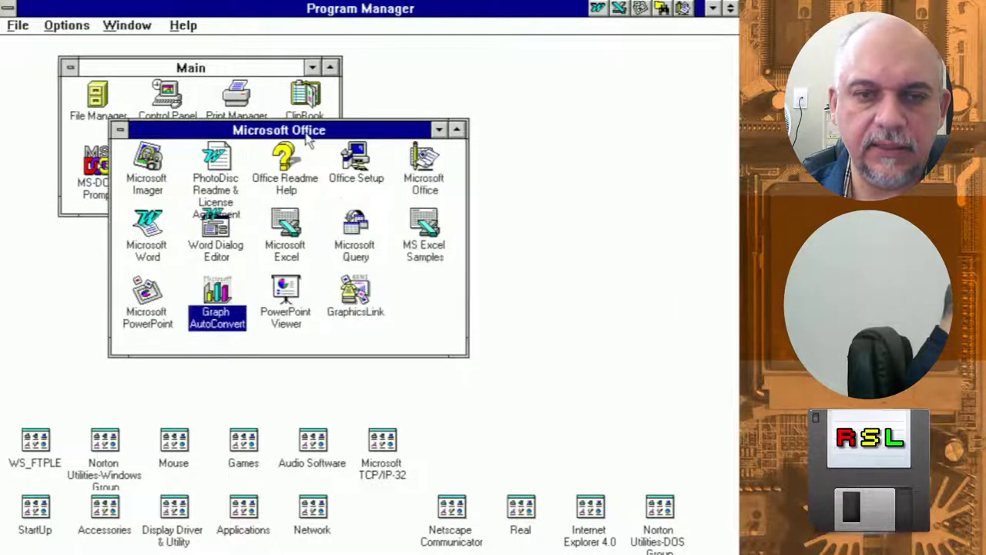
{"action": "left_click_drag", "start_coordinate": [303, 134], "coordinate": [397, 127]}
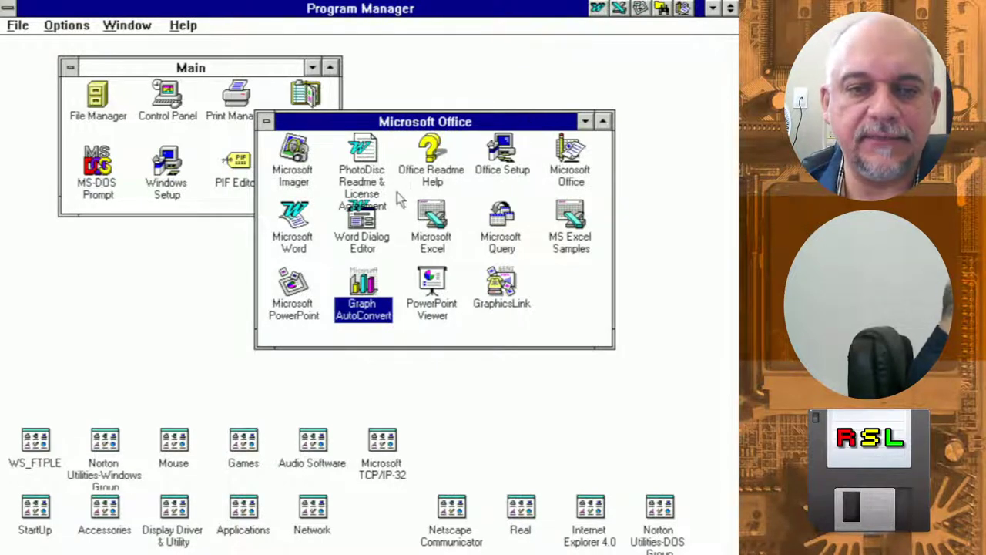
Test-launch Microsoft Word from the Microsoft Office group, close it and start it again
{"action": "double_click", "coordinate": [294, 219]}
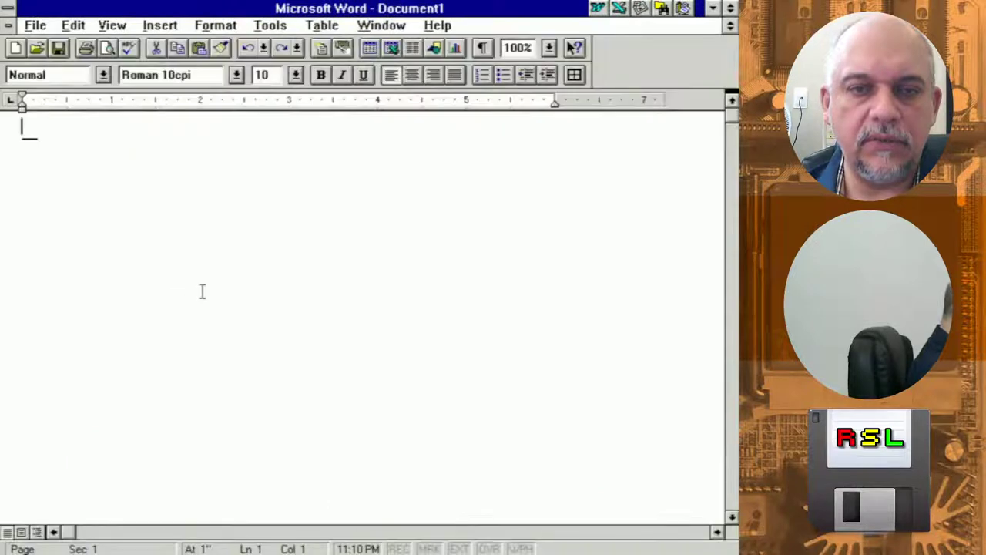
{"action": "double_click", "coordinate": [8, 8]}
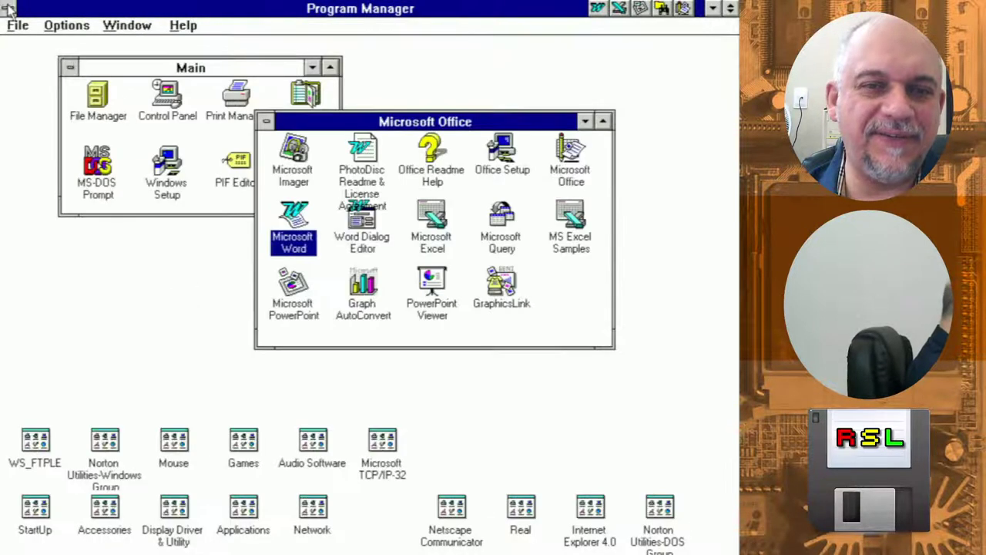
{"action": "double_click", "coordinate": [299, 222]}
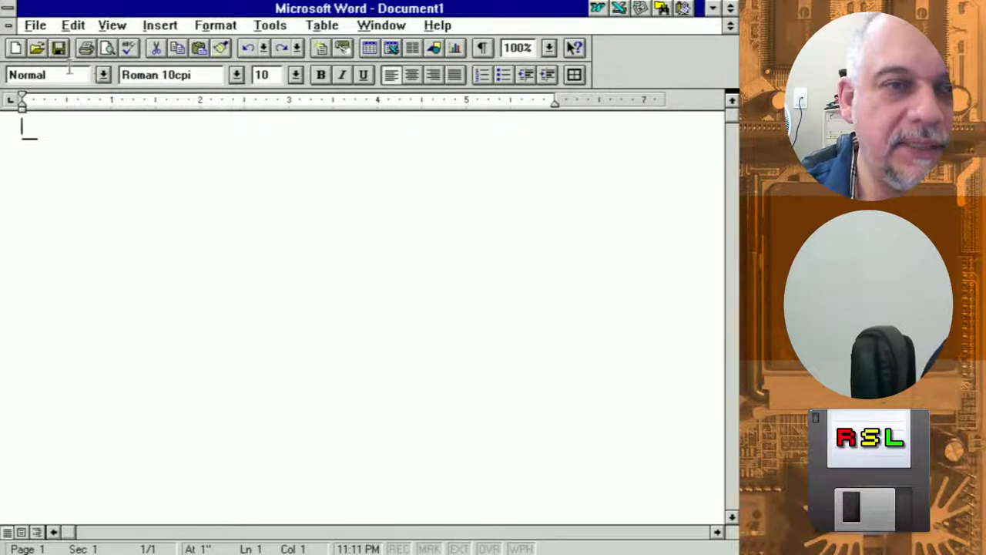
Switch the blank Word document to Page Layout view and set its zoom to Page Width after trying 75%
{"action": "left_click", "coordinate": [114, 26]}
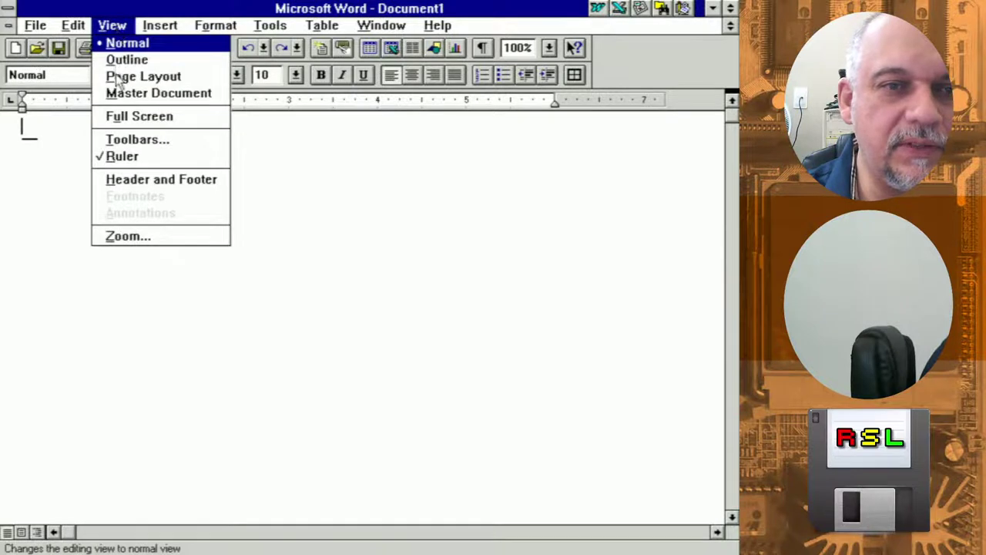
{"action": "left_click", "coordinate": [117, 77]}
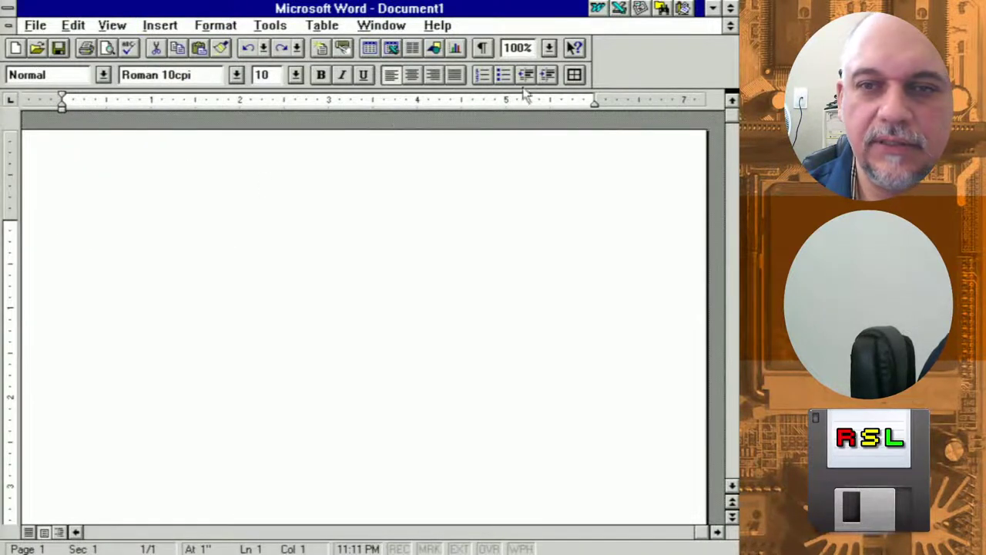
{"action": "left_click", "coordinate": [548, 48]}
{"action": "left_click", "coordinate": [541, 100]}
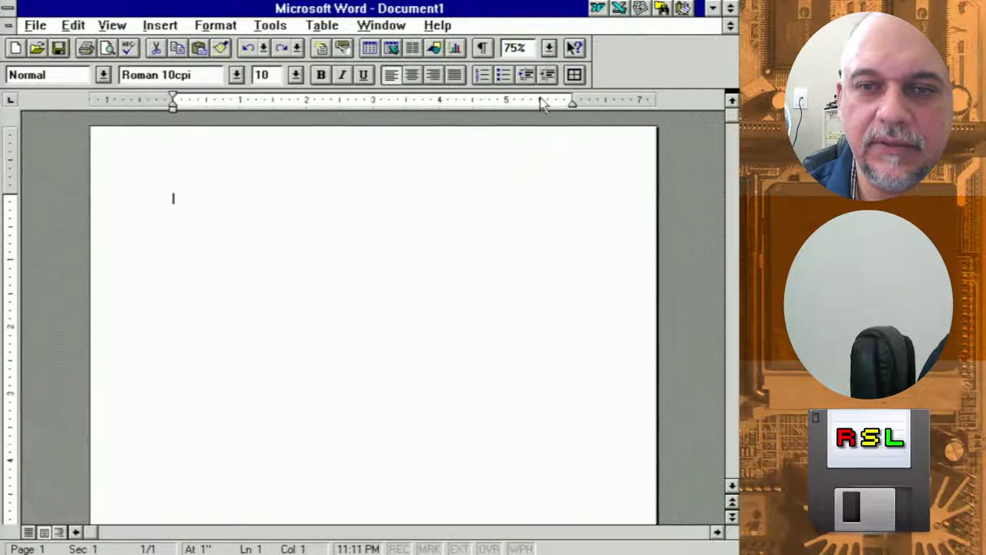
{"action": "left_click", "coordinate": [548, 48]}
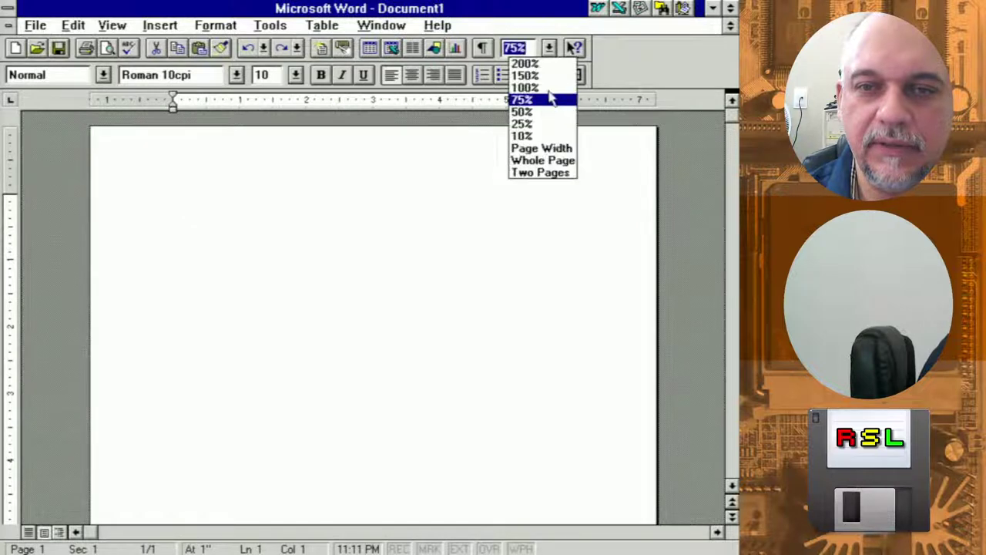
{"action": "left_click", "coordinate": [546, 151]}
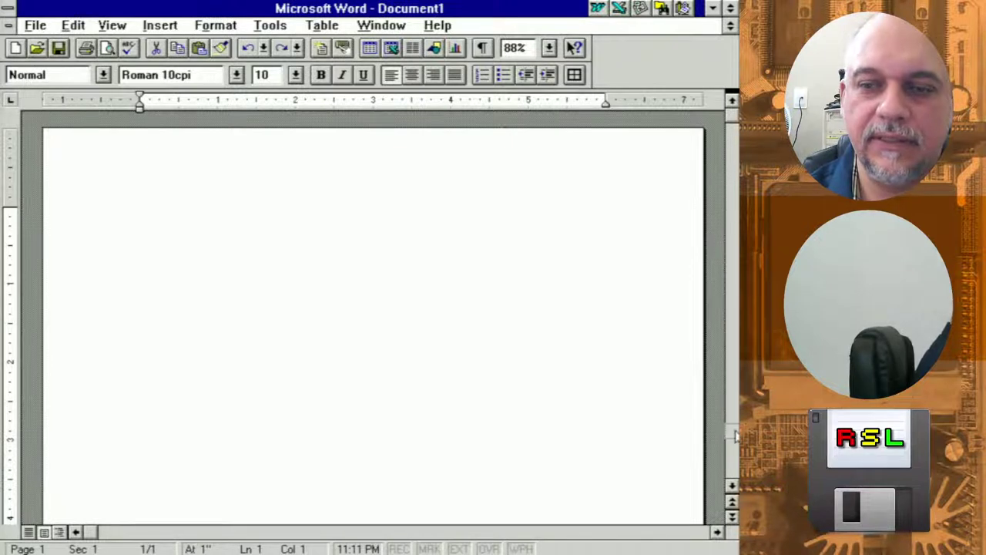
{"action": "scroll", "coordinate": [735, 437], "scroll_direction": "down", "scroll_amount": 1}
{"action": "scroll", "coordinate": [427, 178], "scroll_direction": "up", "scroll_amount": 1}
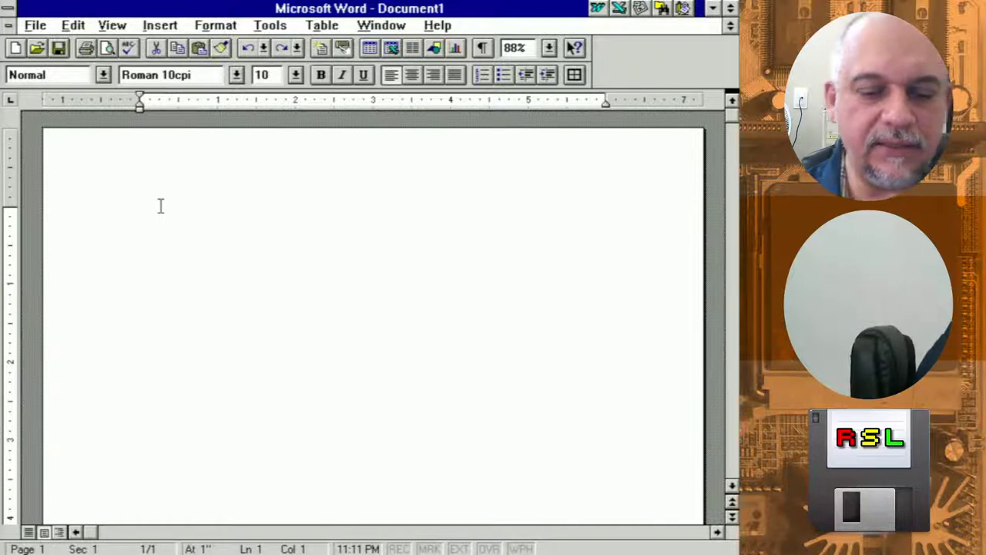
Write the paragraph "Podemos digitar uma tese de doutorado no Word, sem problemas!" in the document
{"action": "type", "text": "Podemos"}
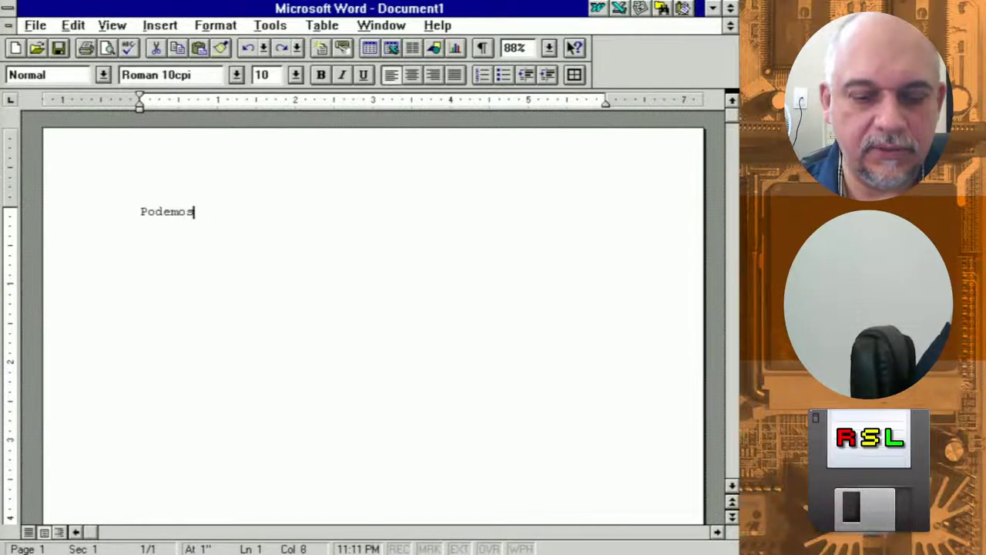
{"action": "type", "text": " digitar uma"}
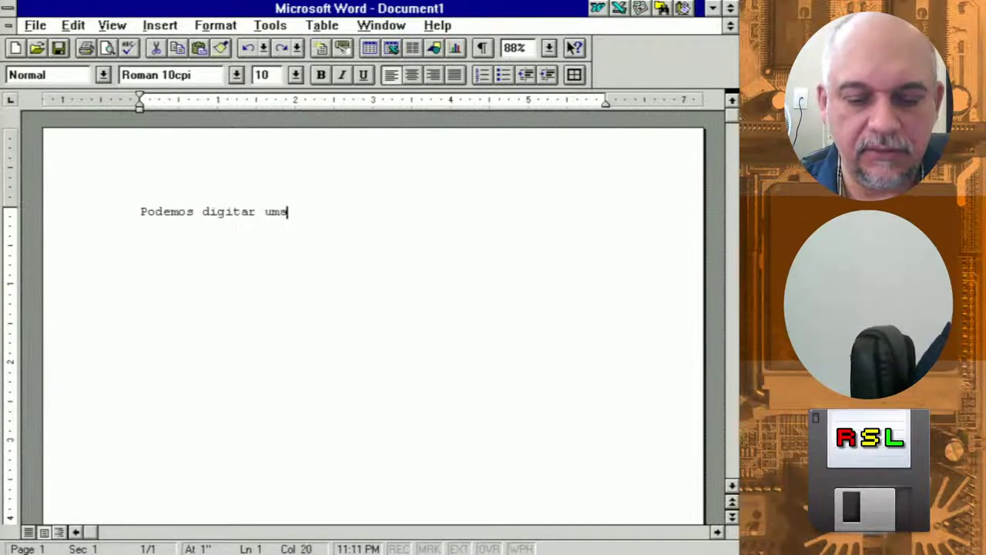
{"action": "type", "text": " tese de dou"}
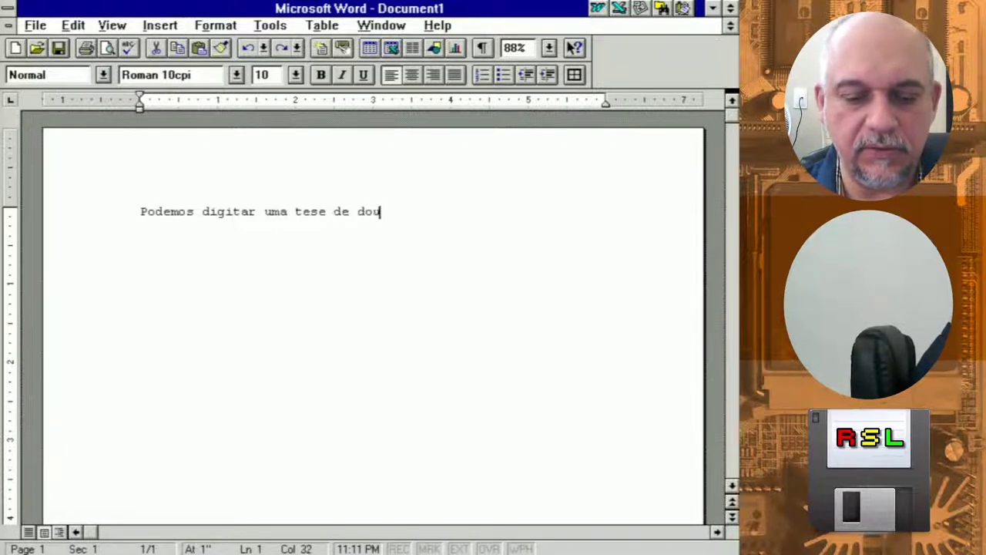
{"action": "type", "text": "torado n"}
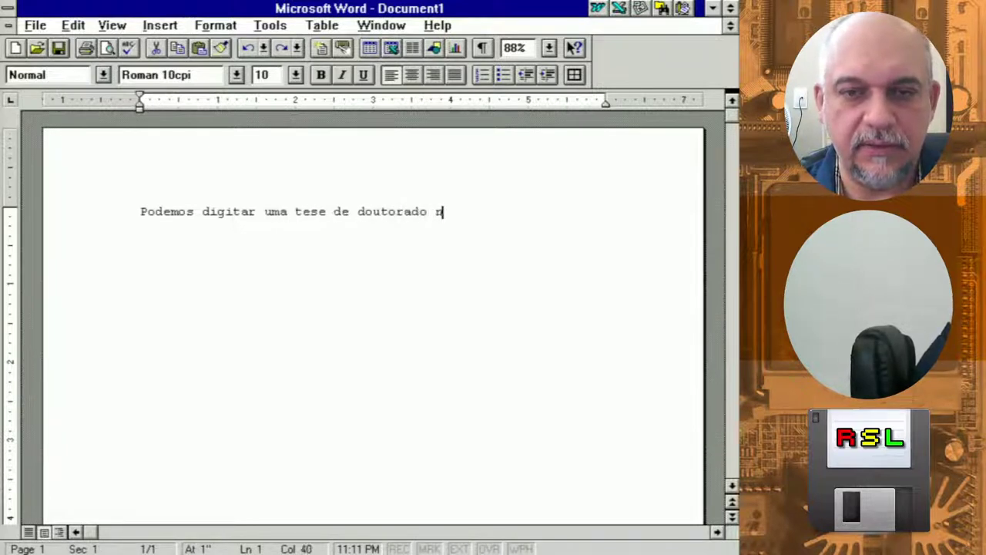
{"action": "type", "text": "o Word,"}
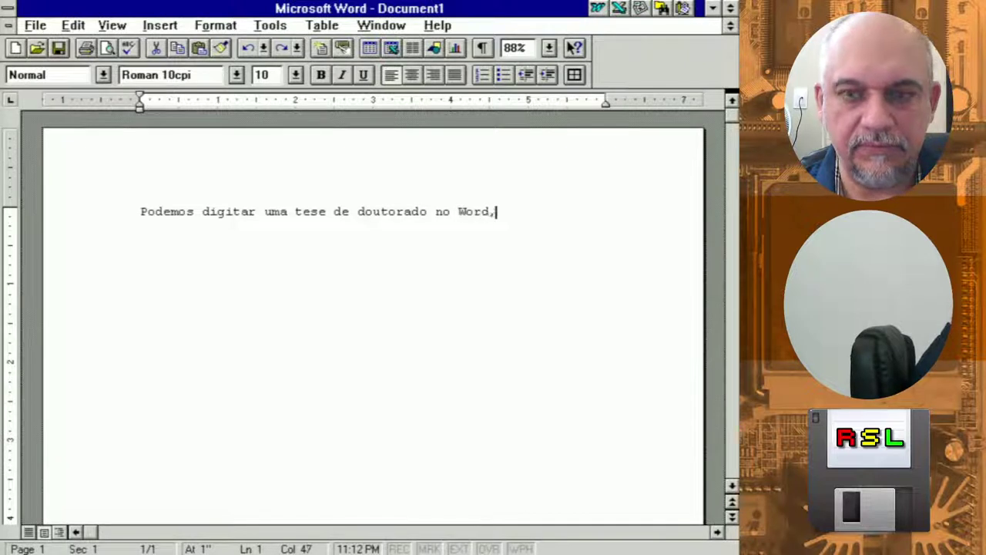
{"action": "type", "text": " sem pr"}
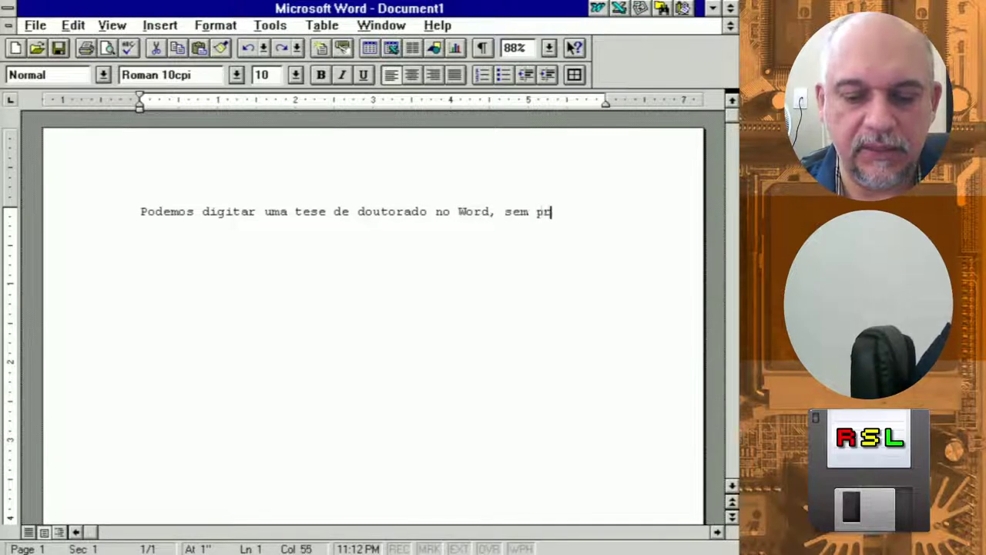
{"action": "type", "text": "oblemas!"}
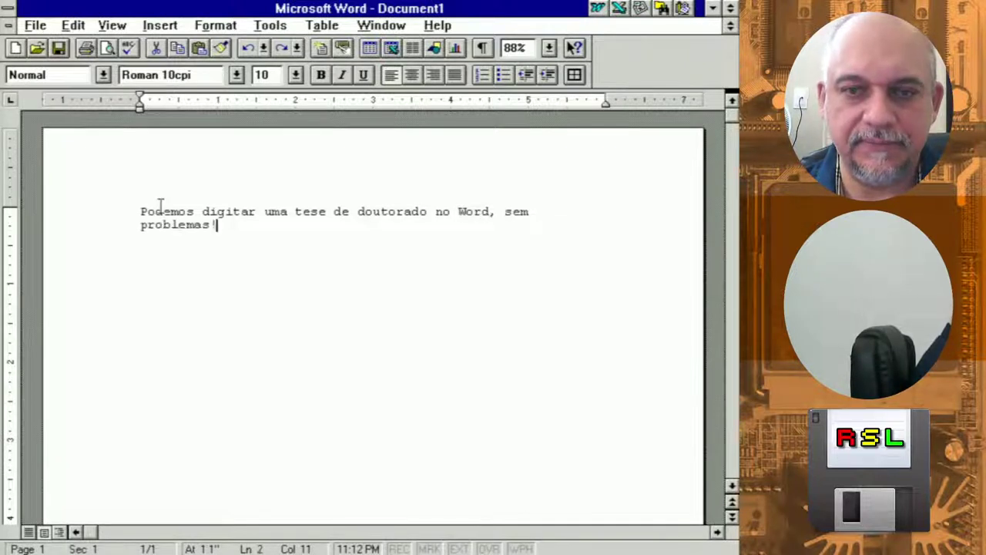
{"action": "key", "text": "Return"}
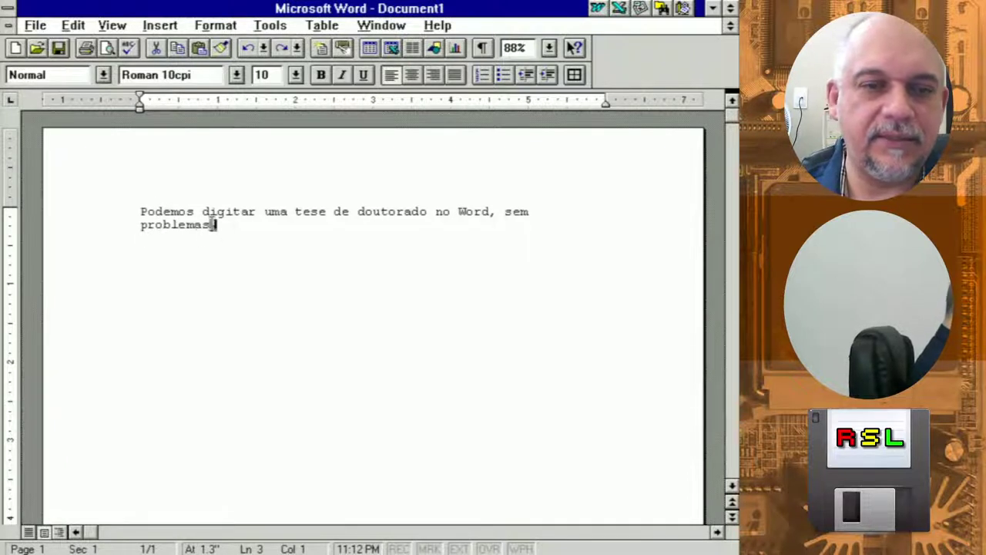
Make the whole typed sentence bold and check which fonts are available for it
{"action": "left_click_drag", "start_coordinate": [215, 224], "coordinate": [123, 216]}
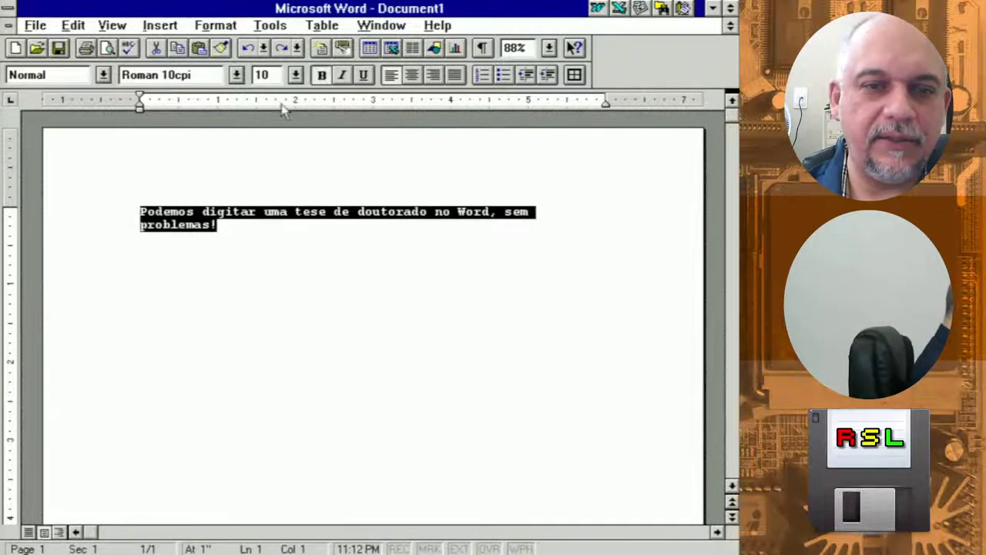
{"action": "left_click", "coordinate": [238, 75]}
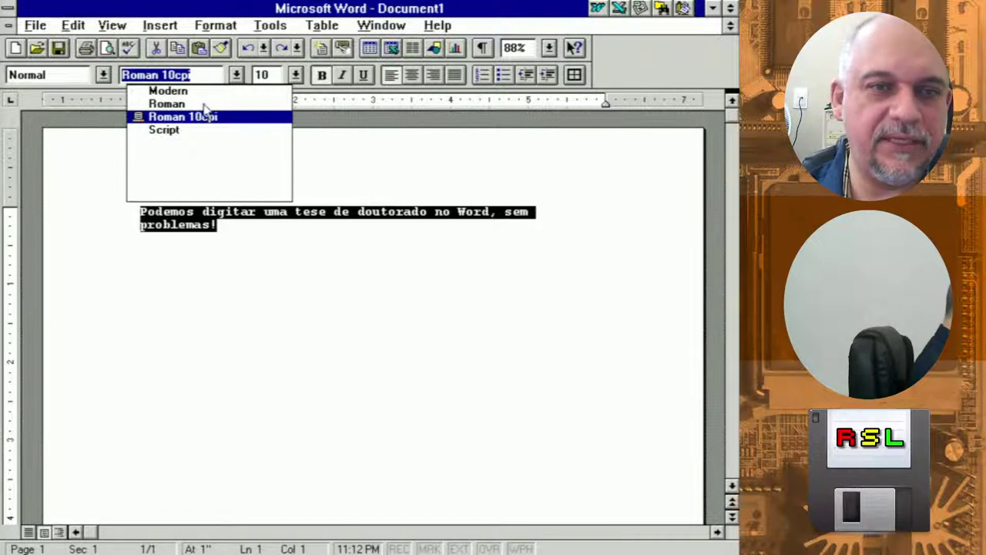
{"action": "left_click", "coordinate": [237, 75]}
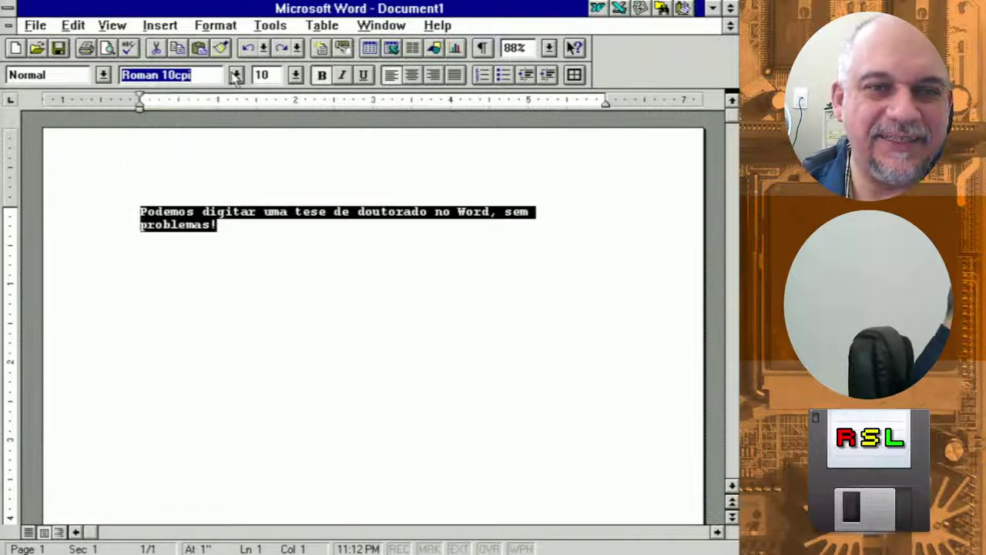
Set the selected sentence in the Modern font at size 28, after trying sizes 12 and 24
{"action": "key", "text": "Escape"}
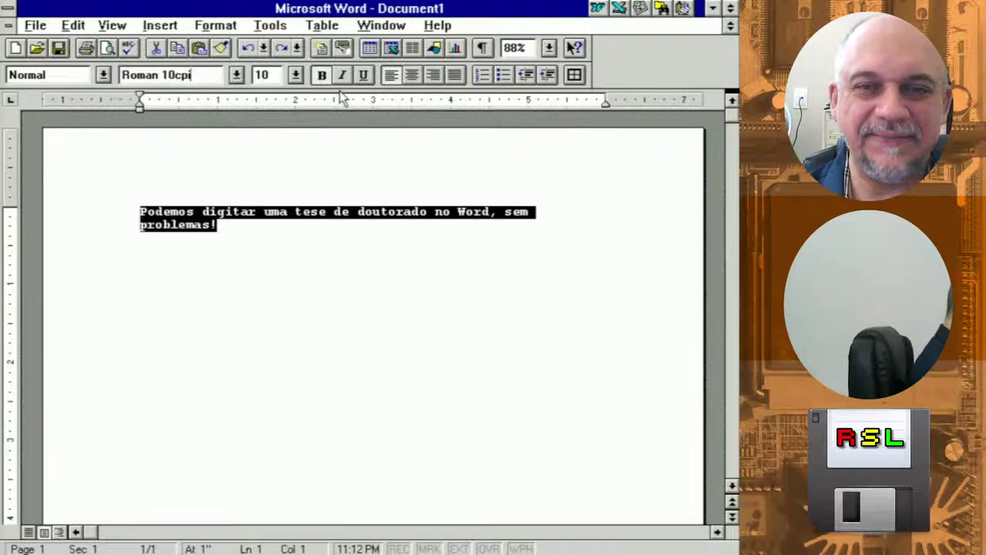
{"action": "left_click", "coordinate": [295, 75]}
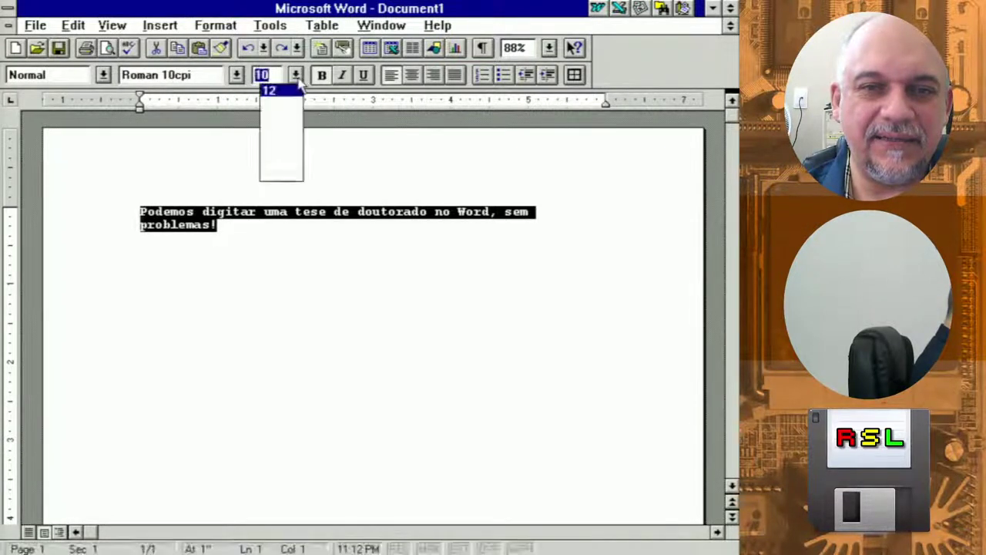
{"action": "left_click", "coordinate": [284, 91]}
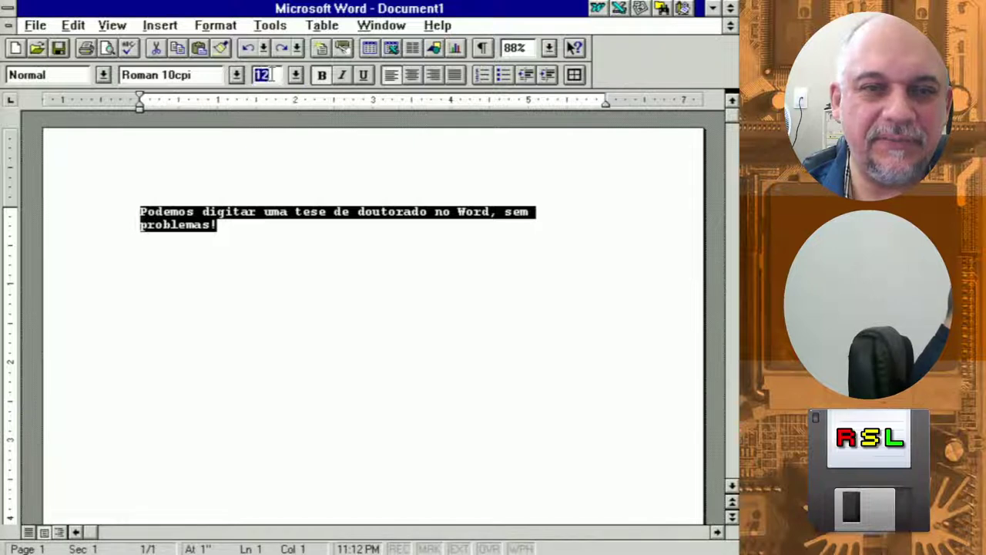
{"action": "type", "text": "24"}
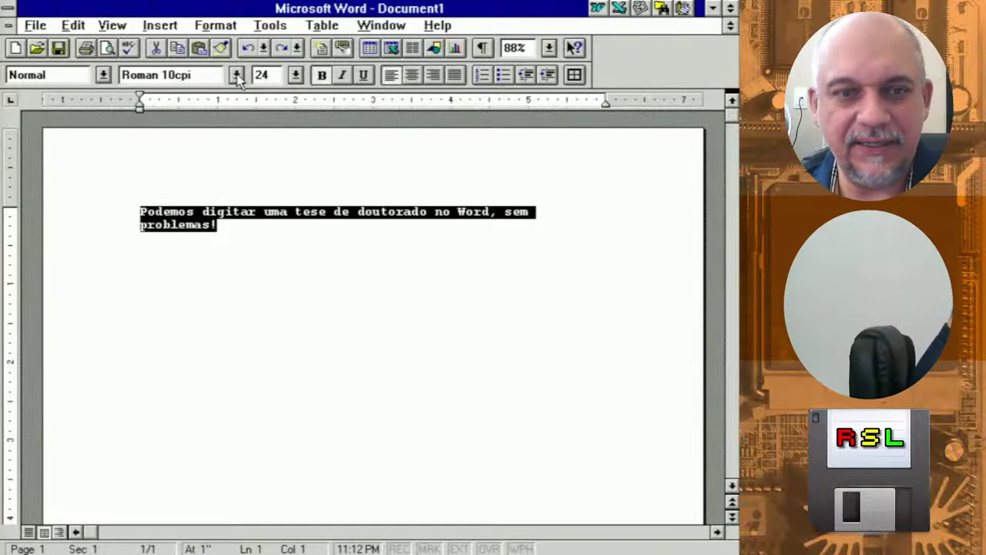
{"action": "left_click", "coordinate": [236, 75]}
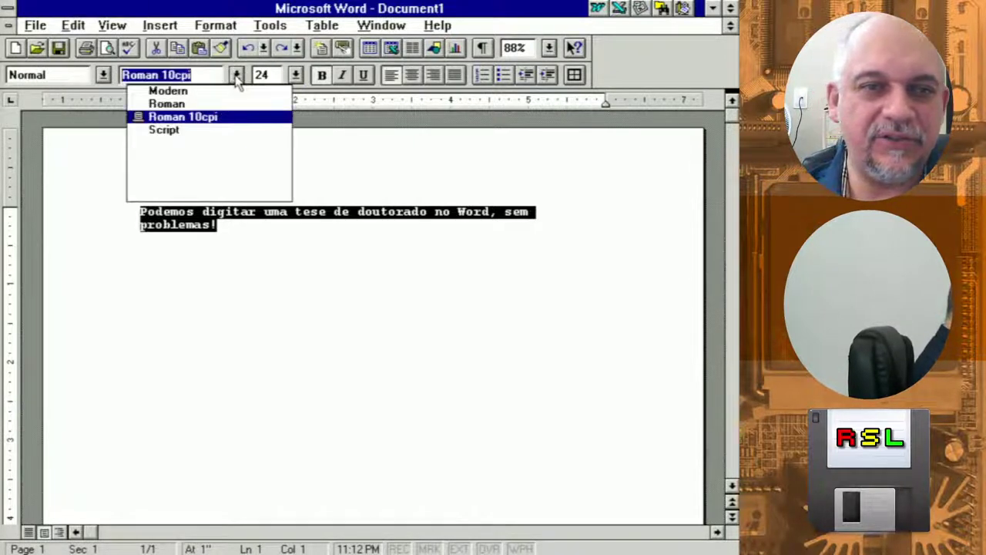
{"action": "left_click", "coordinate": [199, 91]}
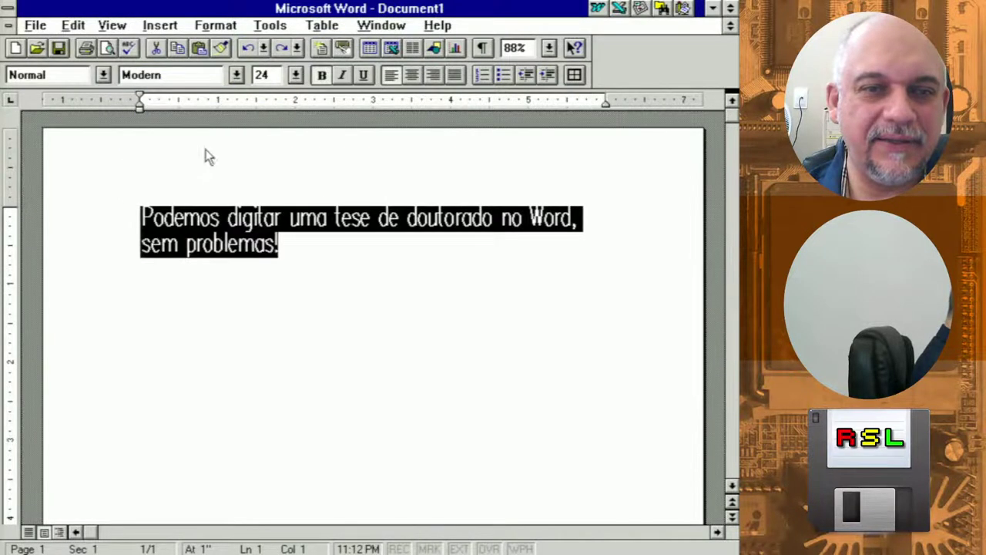
{"action": "left_click", "coordinate": [295, 74]}
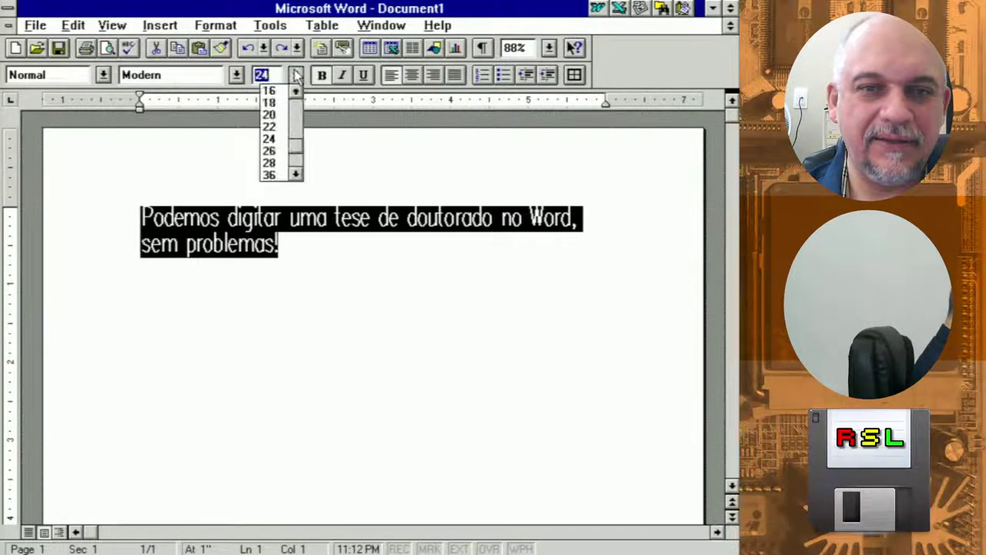
{"action": "left_click", "coordinate": [274, 162]}
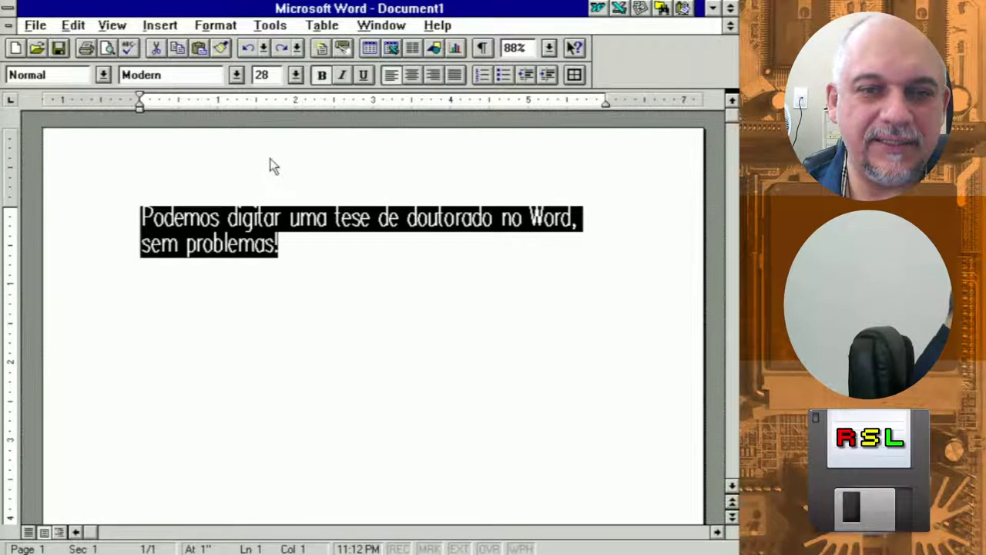
Make the selected sentence italic and underlined, then deselect it
{"action": "left_click", "coordinate": [342, 74]}
{"action": "left_click", "coordinate": [362, 77]}
{"action": "left_click", "coordinate": [328, 275]}
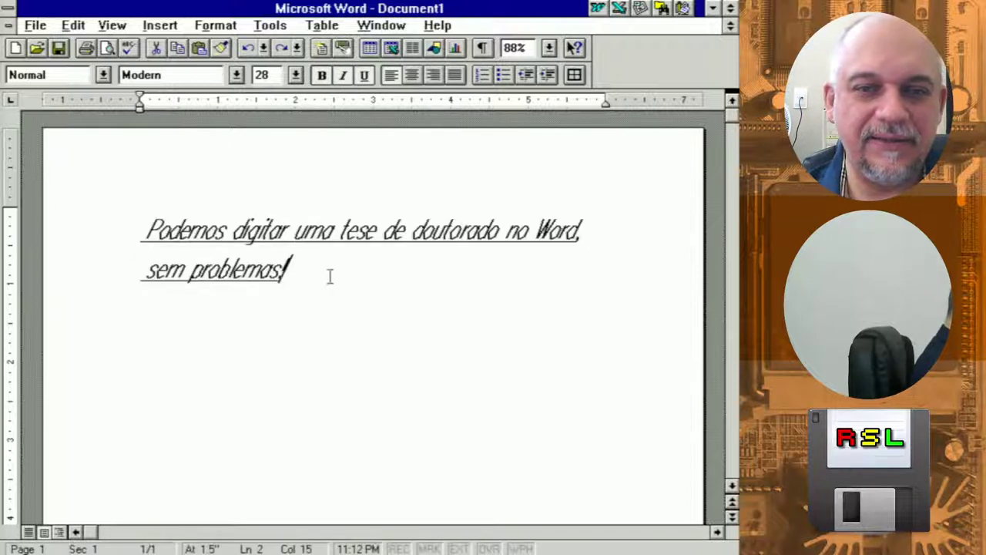
Insert the clip art picture 1stplace.wmf two lines below the sentence, previewing it before insertion
{"action": "key", "text": "Return"}
{"action": "key", "text": "Return"}
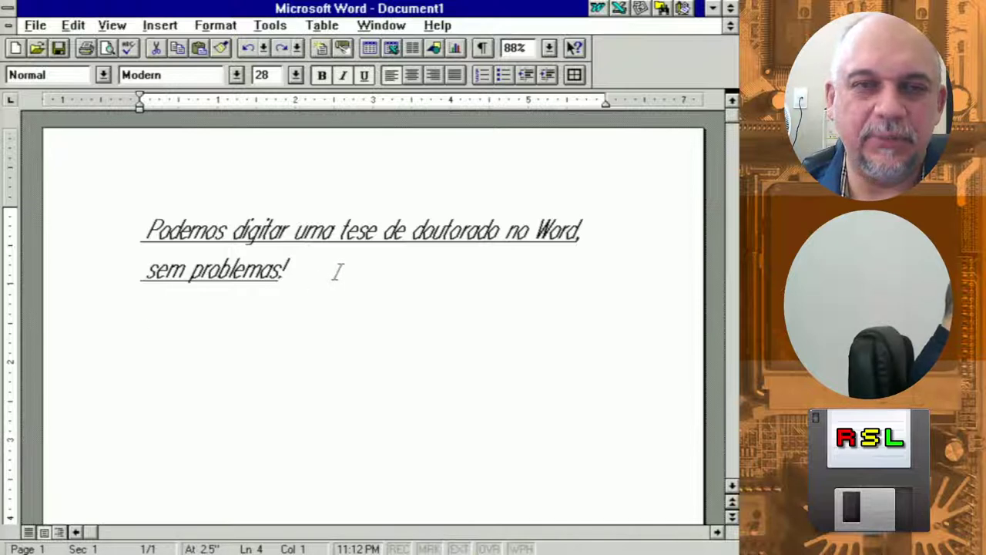
{"action": "left_click", "coordinate": [161, 26]}
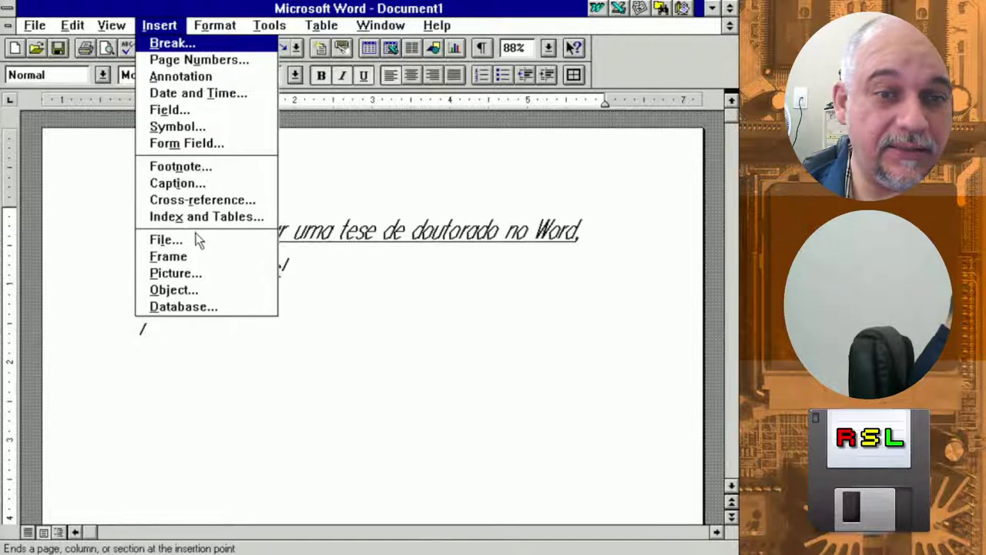
{"action": "left_click", "coordinate": [192, 276]}
{"action": "left_click", "coordinate": [194, 279]}
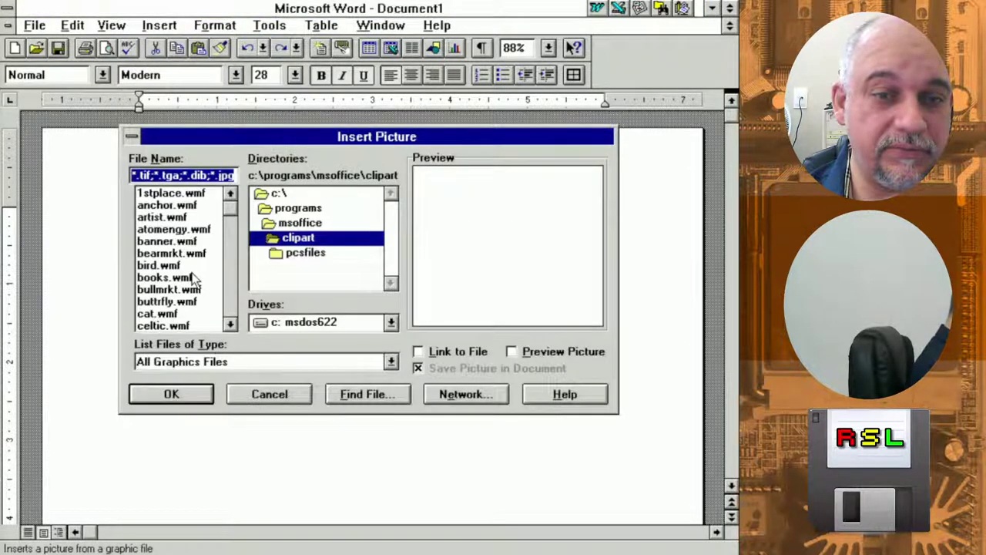
{"action": "left_click", "coordinate": [167, 195]}
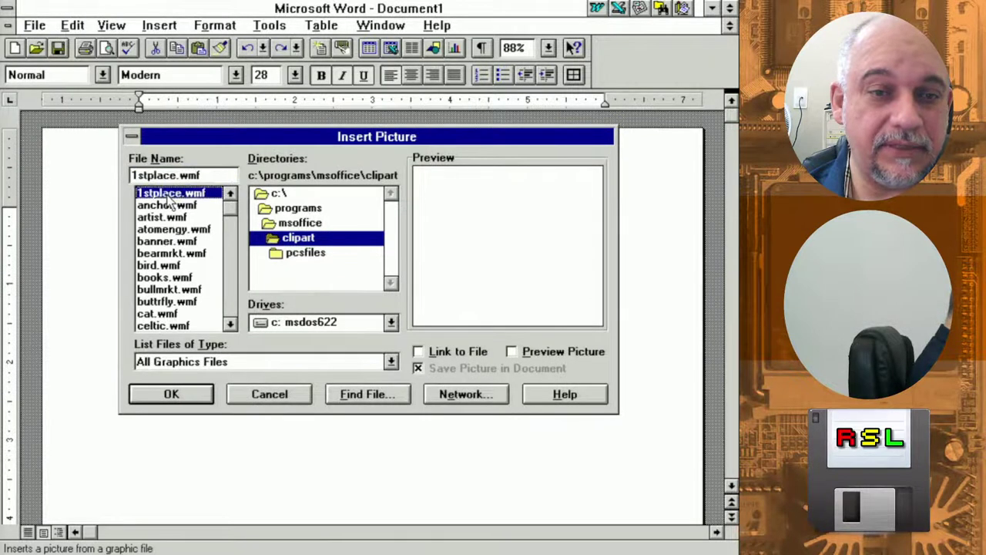
{"action": "left_click", "coordinate": [549, 355]}
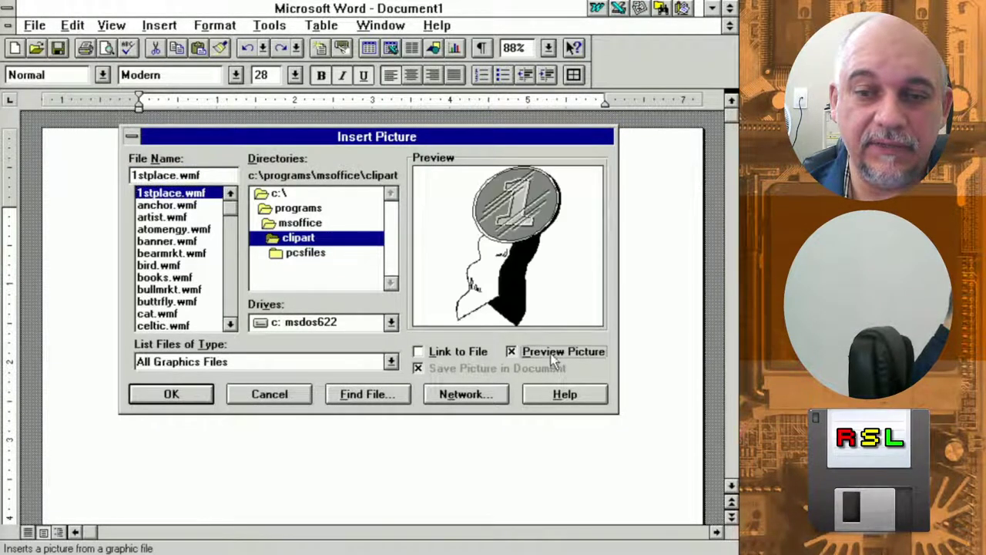
{"action": "left_click", "coordinate": [194, 394]}
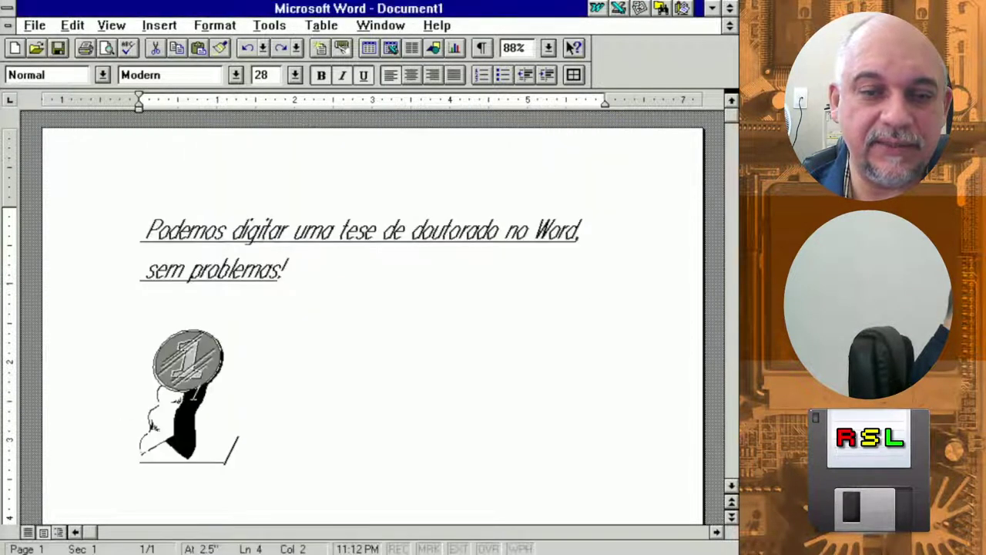
Enlarge the medal picture proportionally to about 1.5 inches wide and deselect it
{"action": "left_click", "coordinate": [199, 389]}
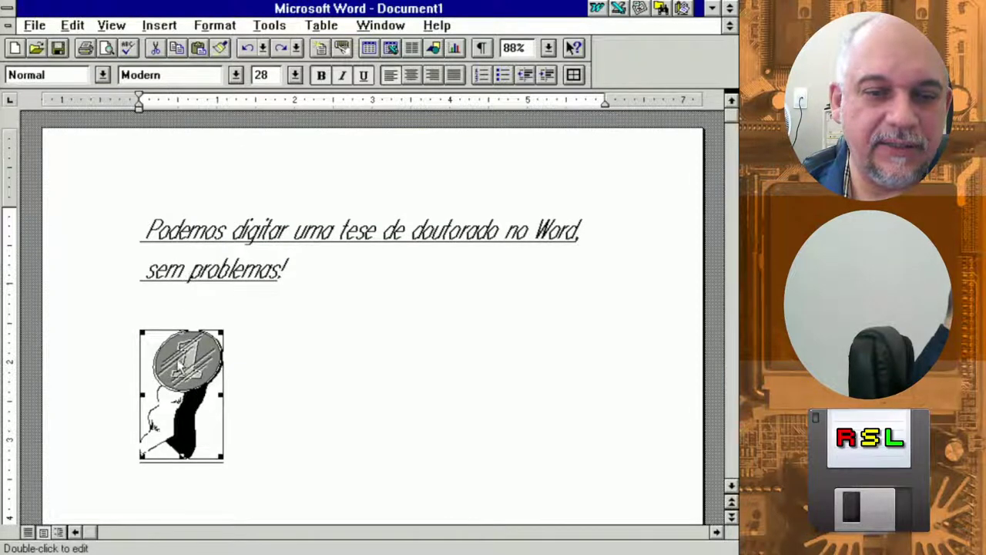
{"action": "left_click", "coordinate": [221, 332]}
{"action": "left_click", "coordinate": [221, 332]}
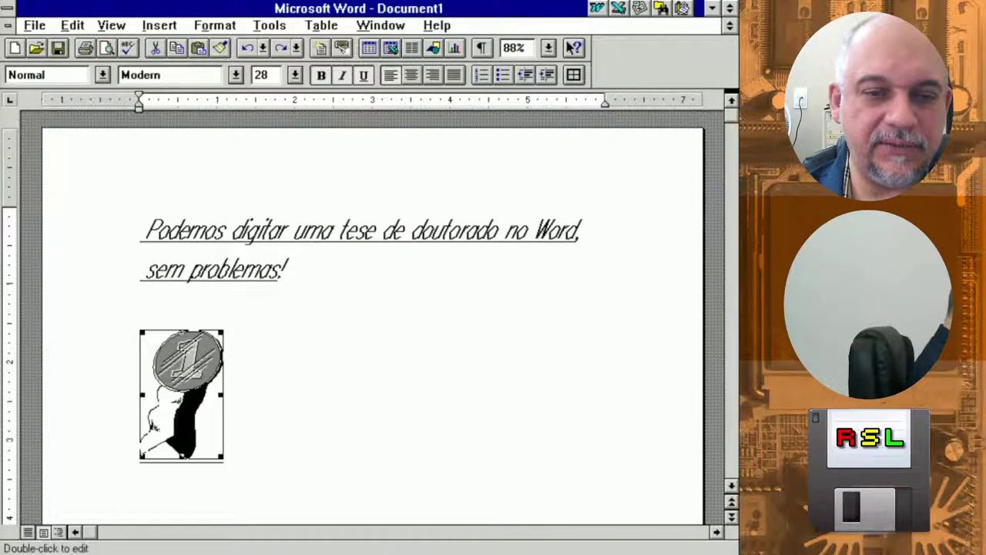
{"action": "left_click_drag", "start_coordinate": [223, 329], "coordinate": [252, 330]}
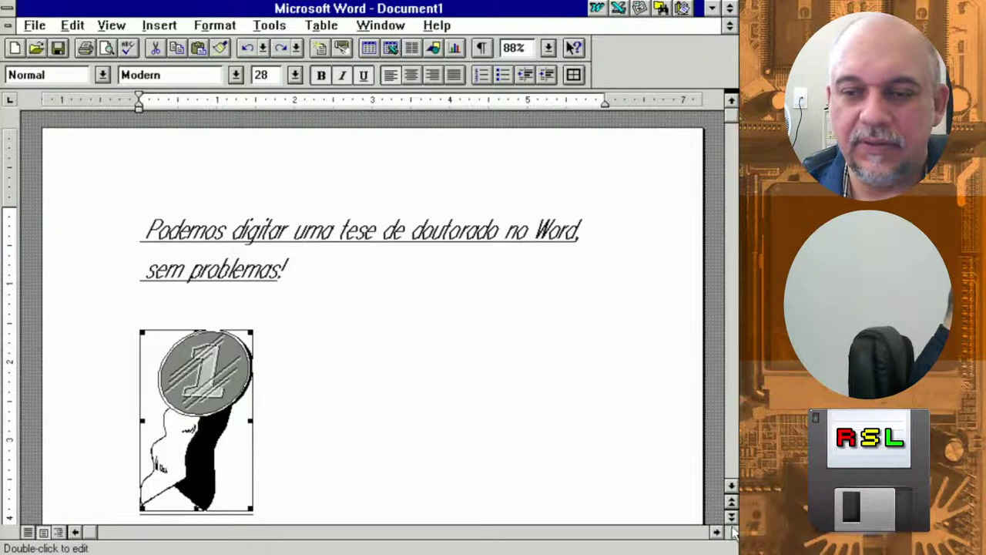
{"action": "left_click", "coordinate": [731, 486]}
{"action": "left_click", "coordinate": [454, 401]}
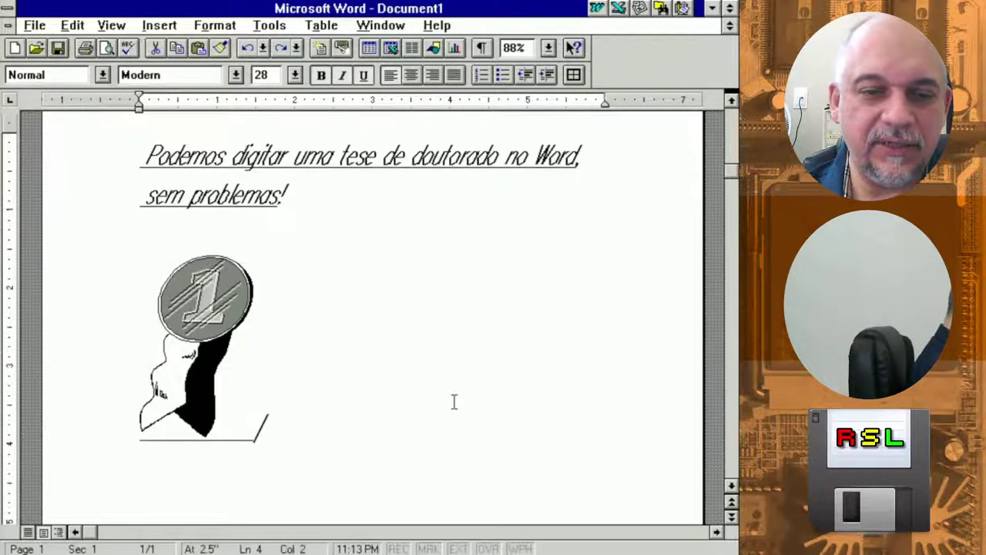
Insert a new Microsoft WordArt 2.0 object two lines below the medal picture
{"action": "key", "text": "Return"}
{"action": "key", "text": "Return"}
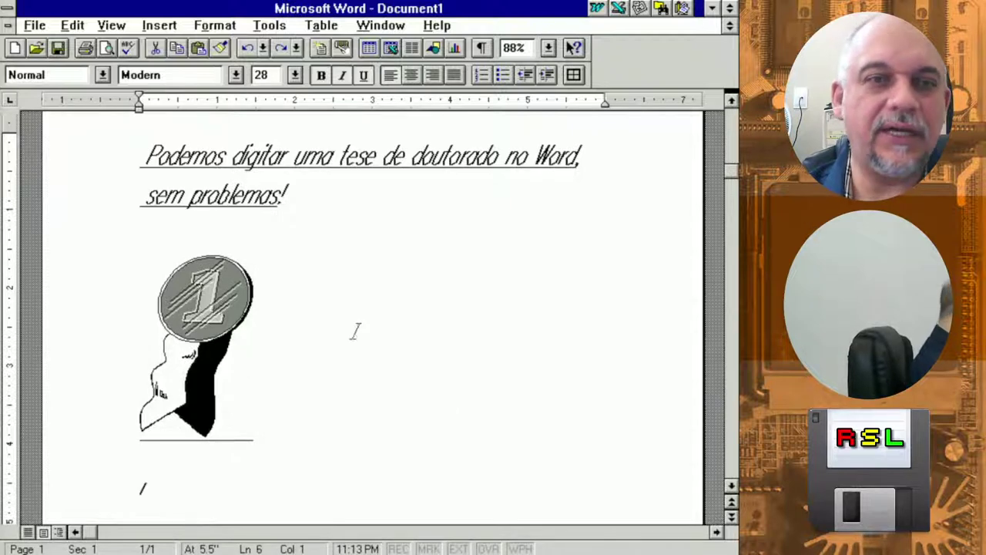
{"action": "left_click", "coordinate": [159, 26]}
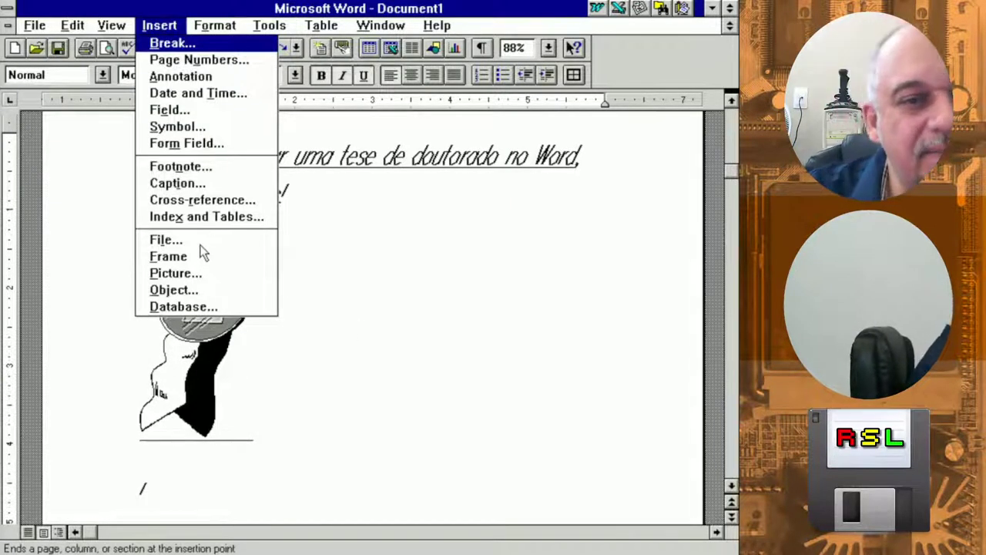
{"action": "left_click", "coordinate": [177, 289]}
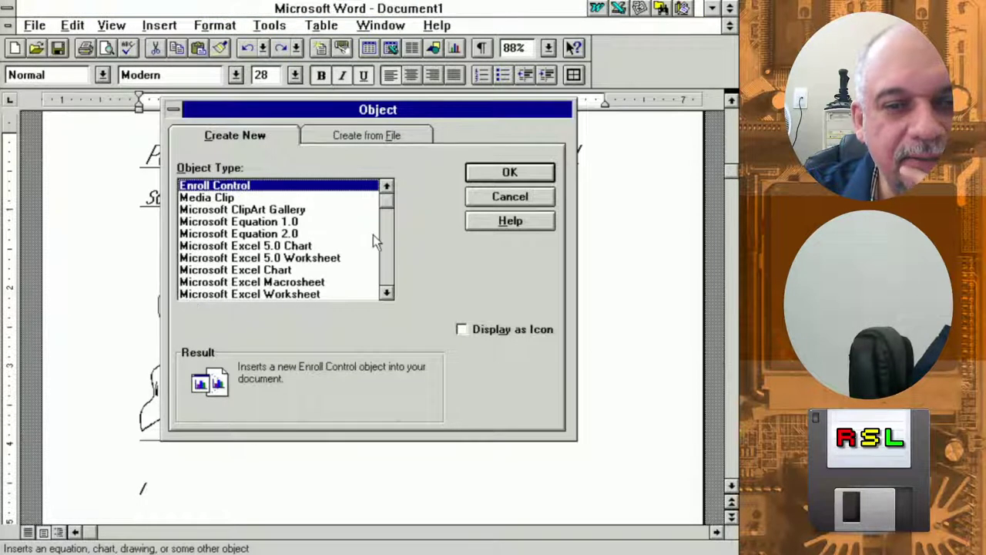
{"action": "left_click", "coordinate": [386, 293]}
{"action": "left_click", "coordinate": [386, 292]}
{"action": "left_click", "coordinate": [386, 293]}
{"action": "left_click", "coordinate": [386, 293]}
{"action": "left_click", "coordinate": [386, 292]}
{"action": "left_click", "coordinate": [386, 293]}
{"action": "left_click", "coordinate": [386, 292]}
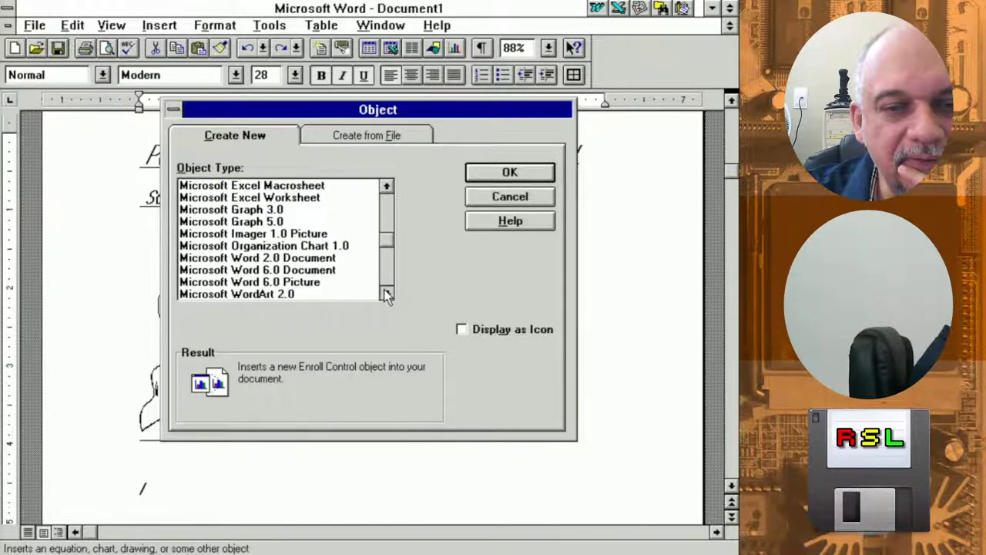
{"action": "left_click", "coordinate": [386, 293]}
{"action": "left_click", "coordinate": [386, 293]}
{"action": "left_click", "coordinate": [293, 271]}
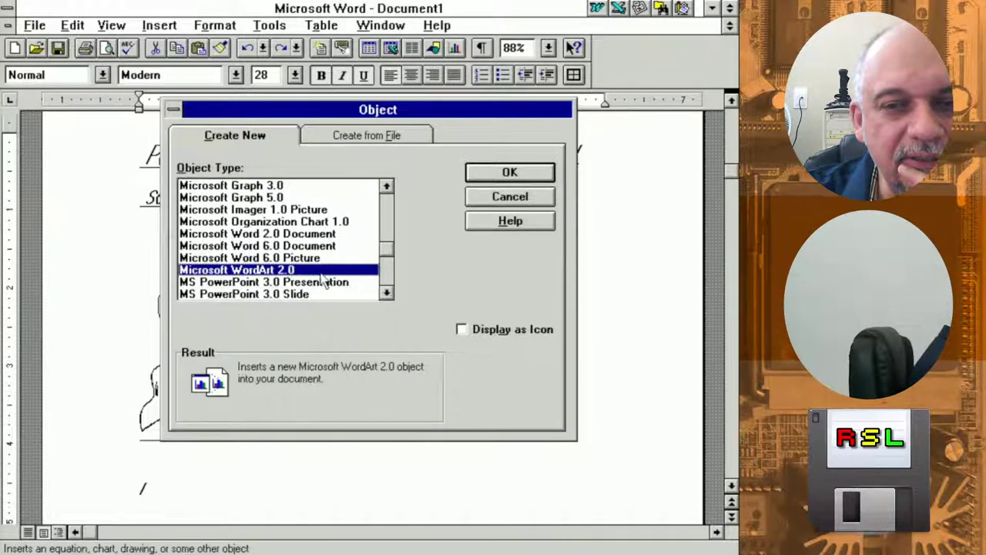
{"action": "left_click", "coordinate": [514, 172]}
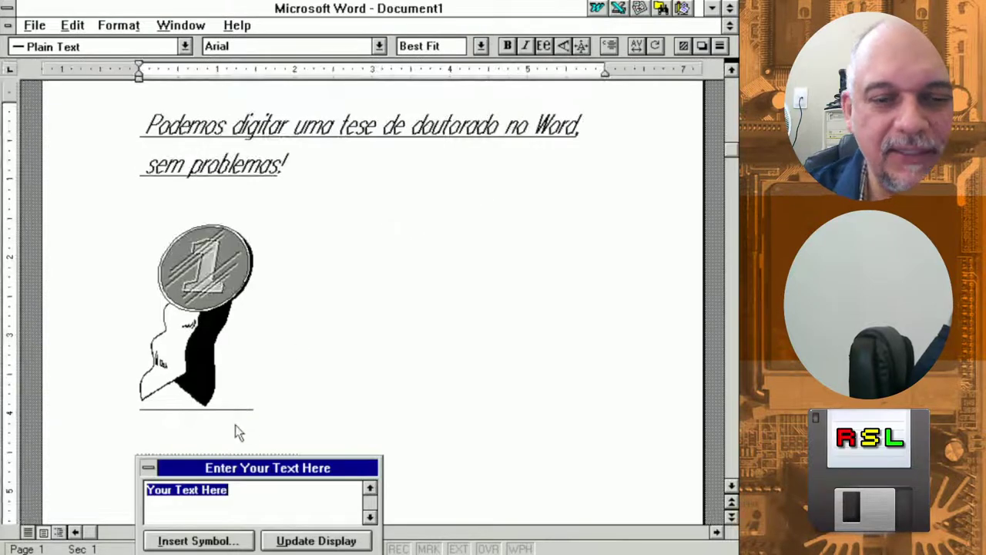
Enter "Título do Texto" as the WordArt text and update it in the document
{"action": "type", "text": "Tí"}
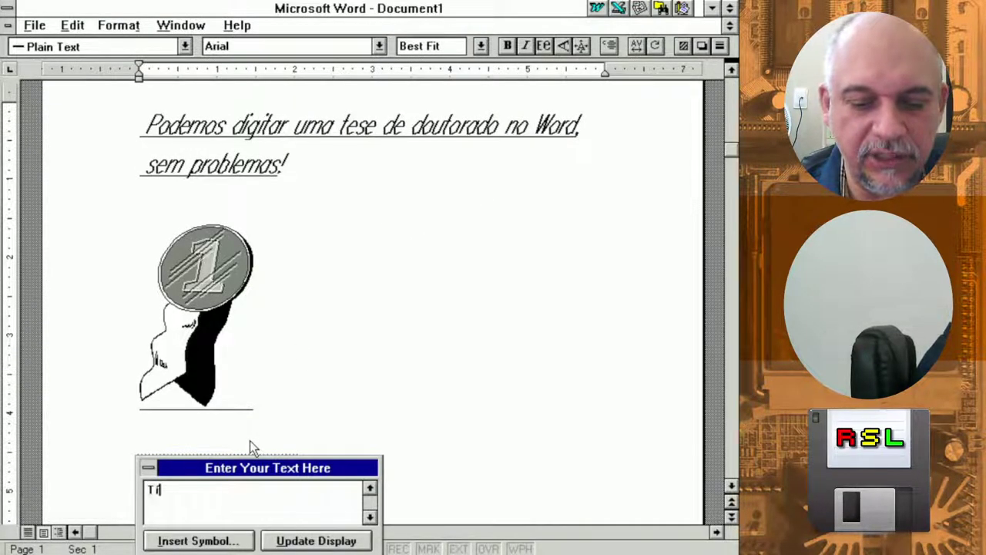
{"action": "type", "text": "tulo do"}
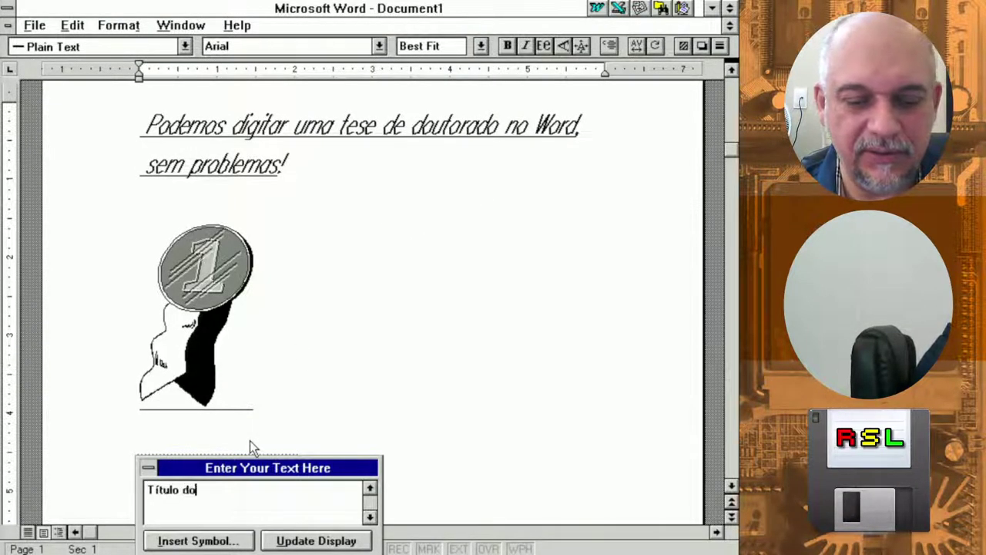
{"action": "type", "text": " Texto"}
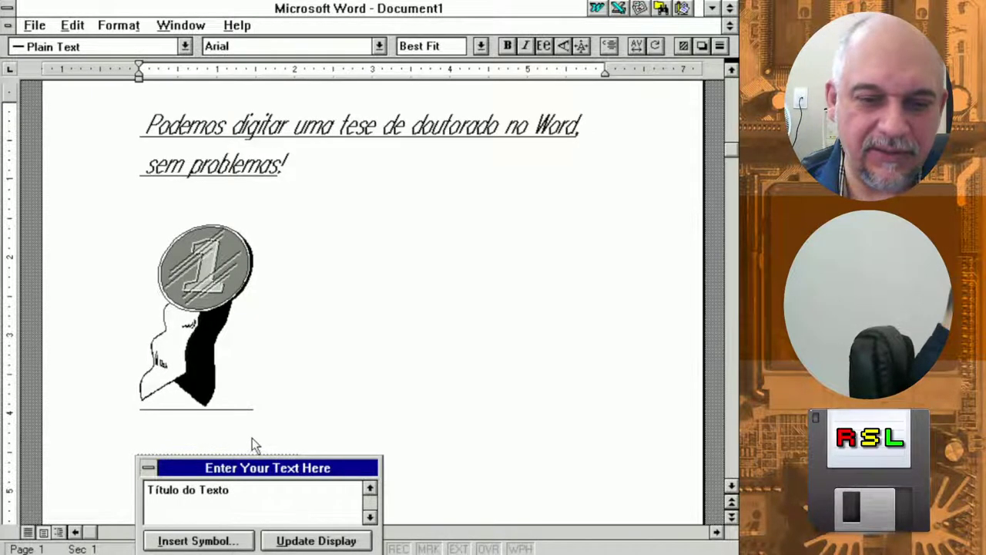
{"action": "left_click_drag", "start_coordinate": [293, 473], "coordinate": [518, 220]}
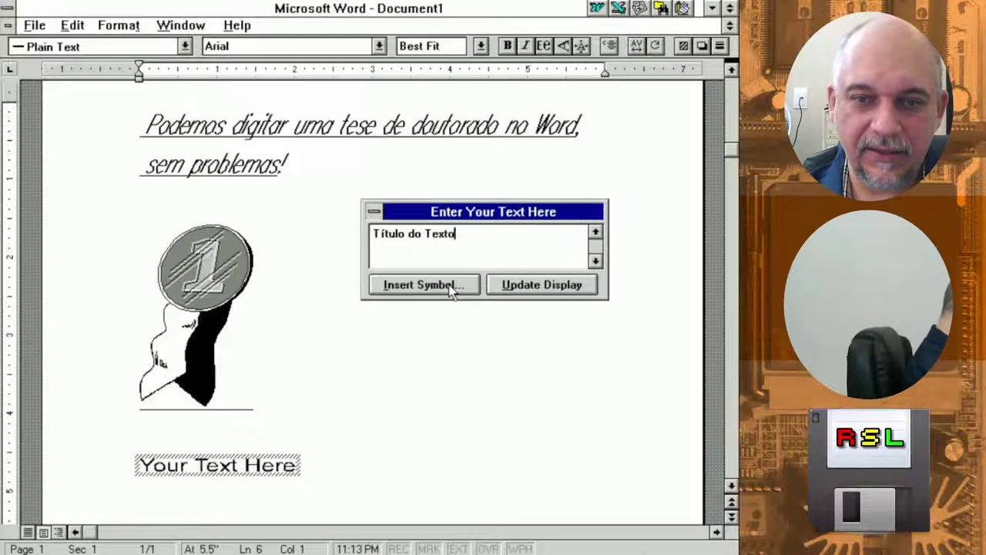
{"action": "left_click", "coordinate": [544, 287]}
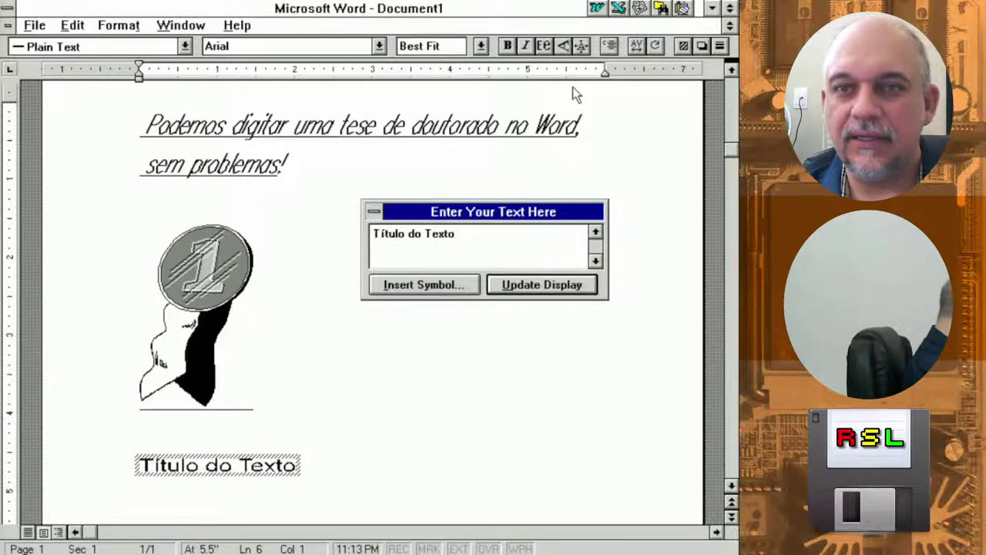
Make the WordArt title bold and italic, apply the first shadow style in the second row, and close its text window
{"action": "left_click", "coordinate": [509, 46]}
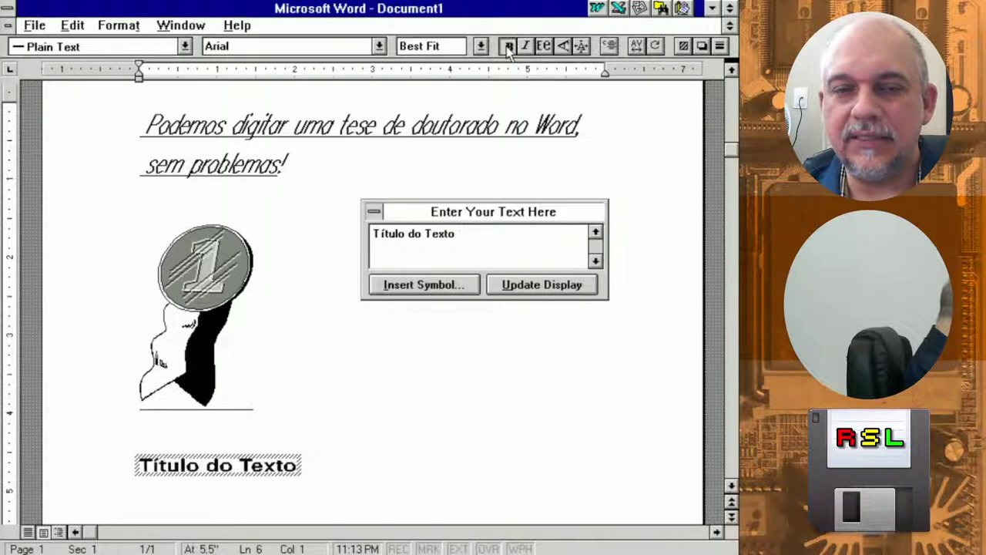
{"action": "left_click", "coordinate": [526, 47]}
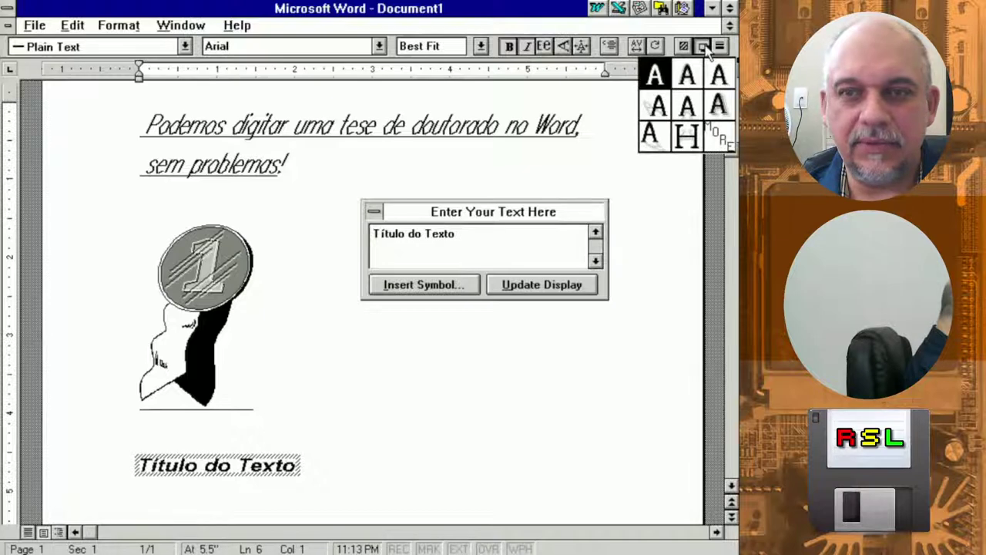
{"action": "left_click", "coordinate": [659, 106]}
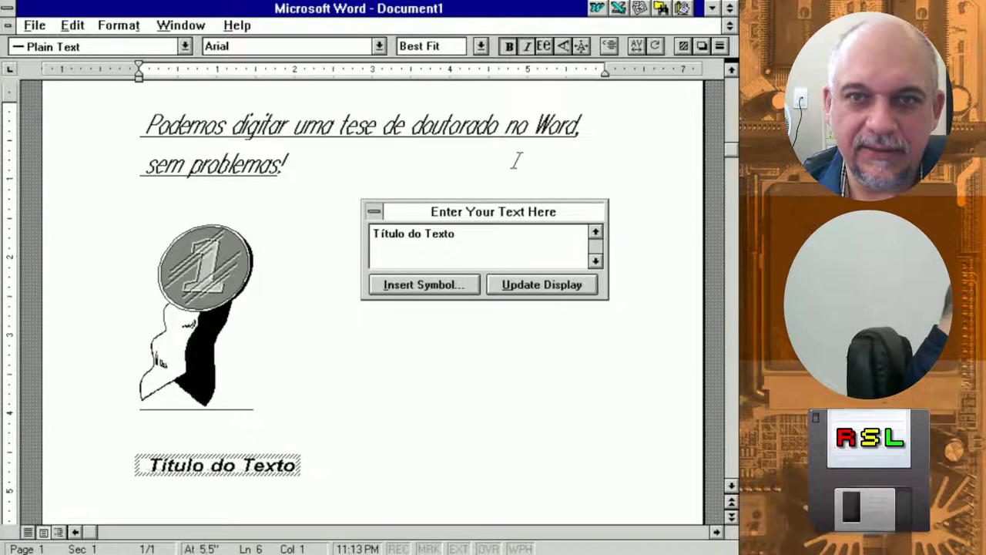
{"action": "left_click", "coordinate": [380, 214]}
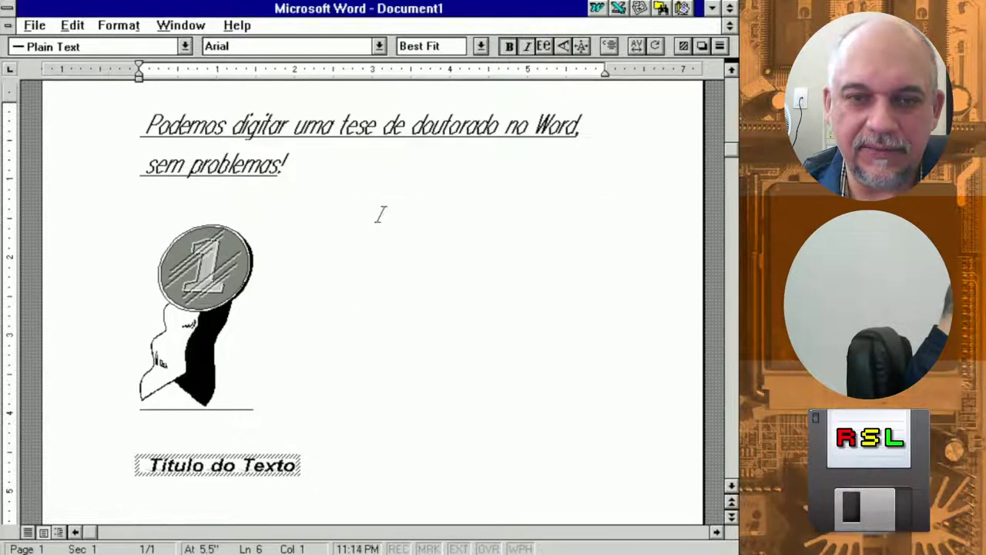
Close the WordArt title's text window and finish editing the object to return to the document
{"action": "double_click", "coordinate": [273, 471]}
{"action": "left_click_drag", "start_coordinate": [280, 469], "coordinate": [430, 298]}
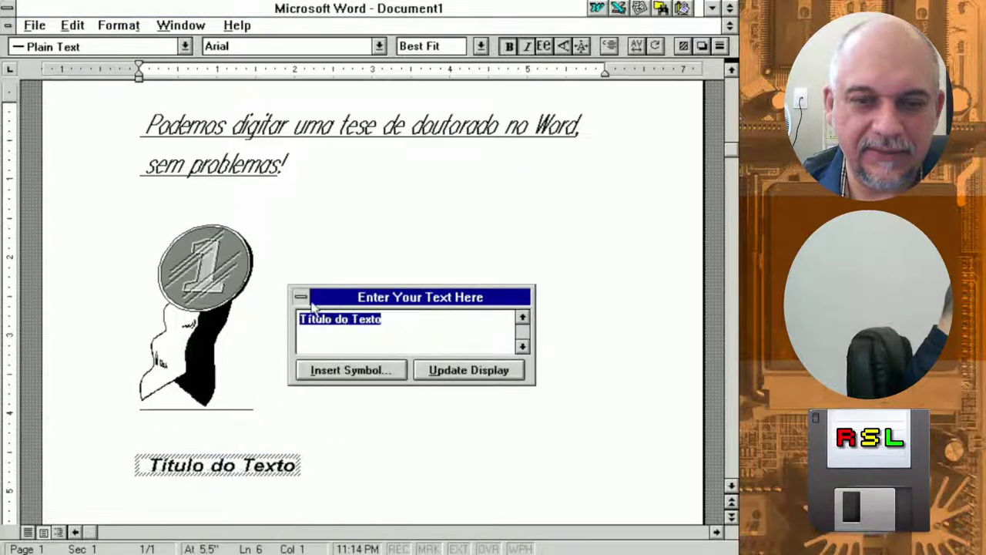
{"action": "double_click", "coordinate": [300, 297]}
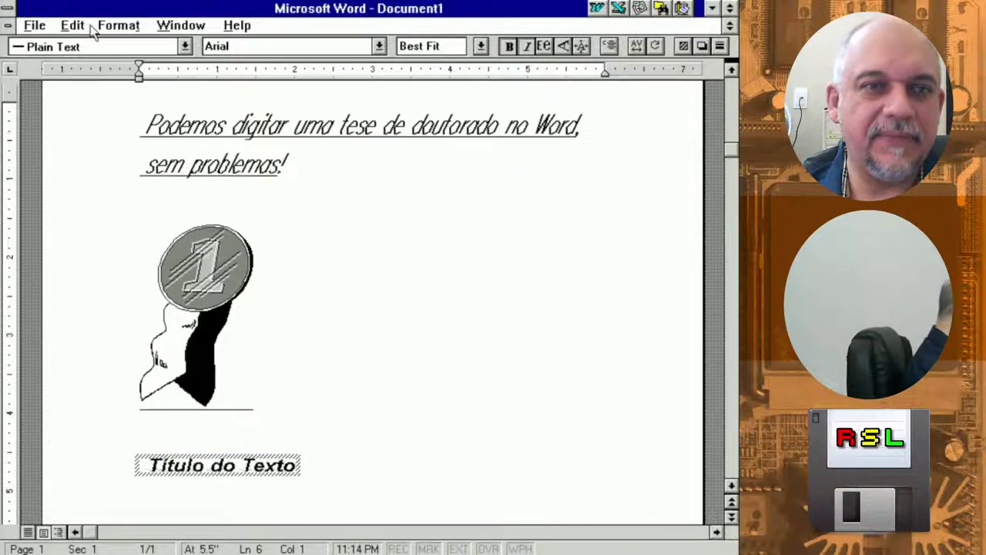
{"action": "left_click", "coordinate": [431, 353]}
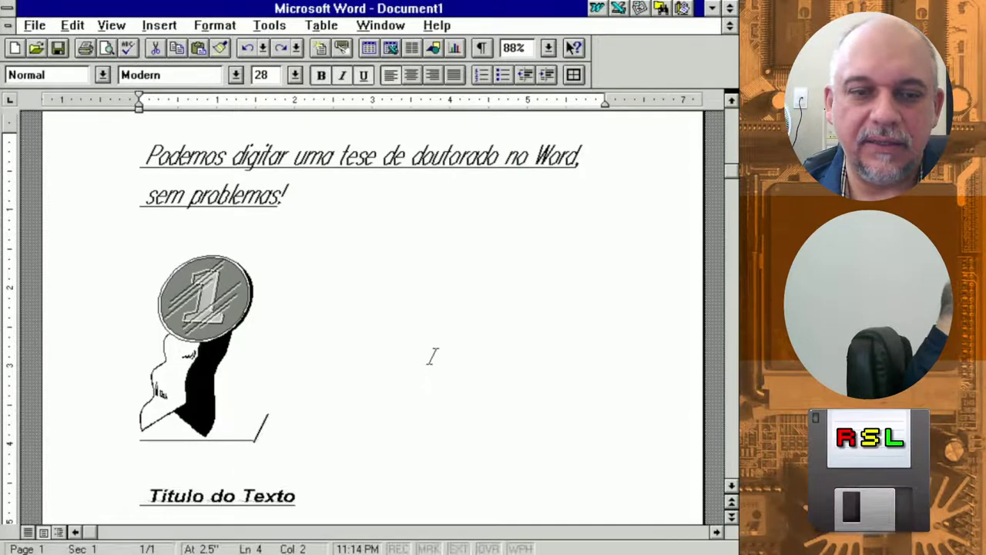
Enlarge the WordArt title "Título do Texto" proportionally to about 5.8 inches wide and deselect it
{"action": "left_click", "coordinate": [179, 495]}
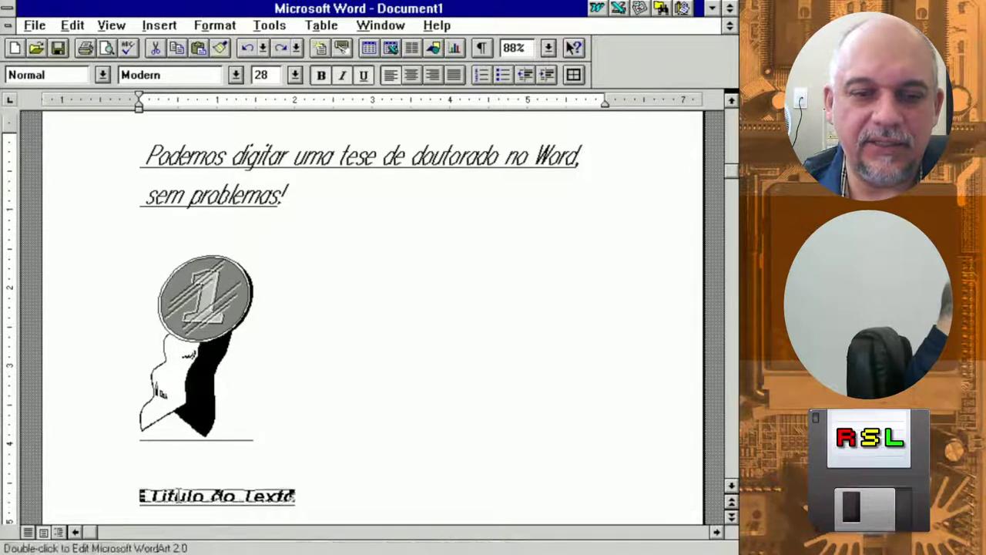
{"action": "left_click_drag", "start_coordinate": [295, 500], "coordinate": [355, 445]}
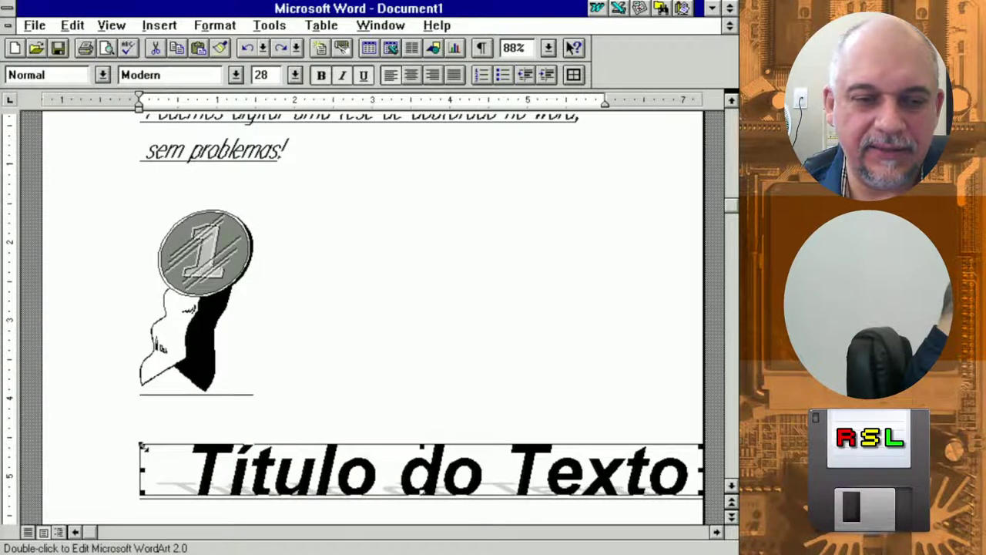
{"action": "left_click", "coordinate": [143, 446]}
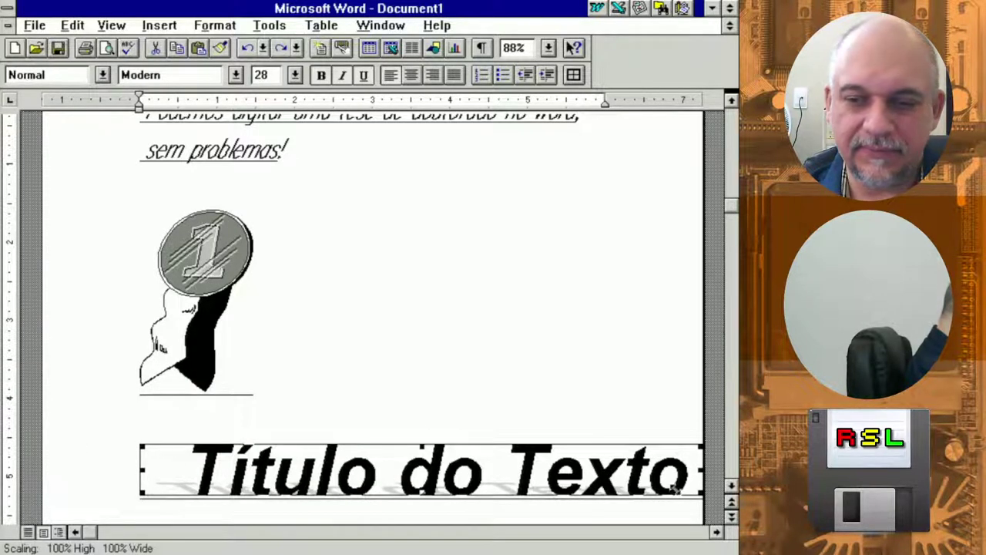
{"action": "left_click_drag", "start_coordinate": [675, 487], "coordinate": [678, 472]}
{"action": "left_click", "coordinate": [430, 359]}
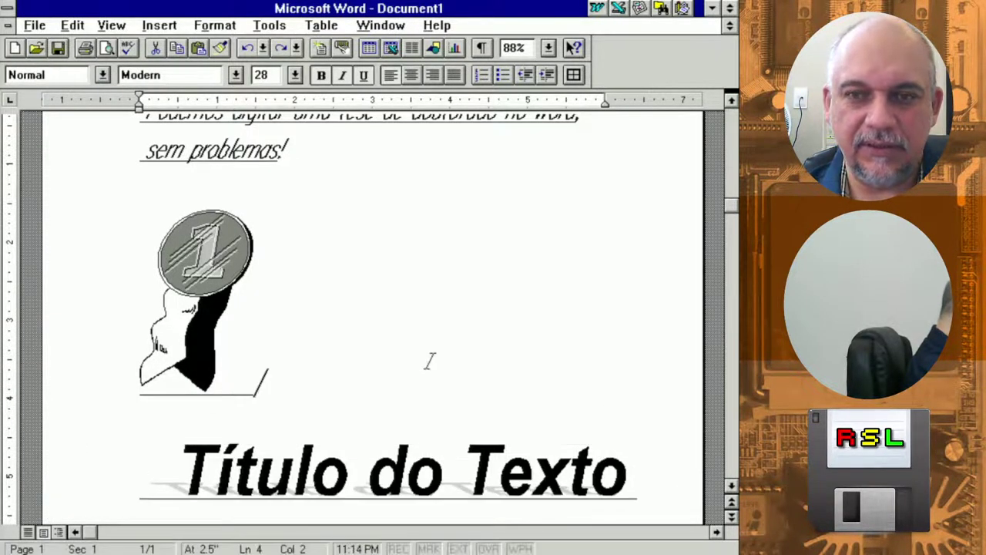
{"action": "left_click", "coordinate": [625, 462]}
{"action": "left_click_drag", "start_coordinate": [638, 445], "coordinate": [594, 447]}
{"action": "left_click", "coordinate": [453, 379]}
Center the WordArt title between the page indents and deselect it
{"action": "left_click", "coordinate": [400, 471]}
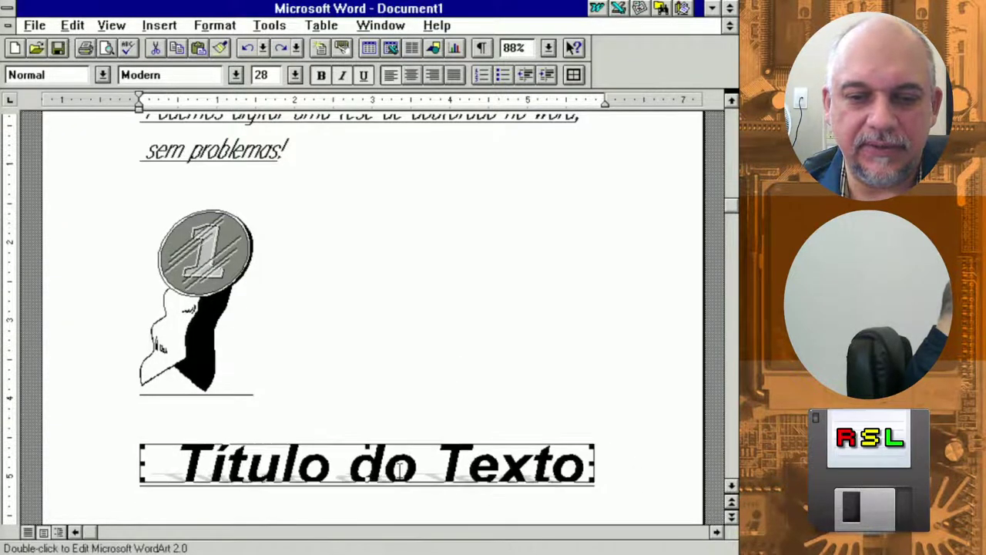
{"action": "left_click", "coordinate": [412, 75]}
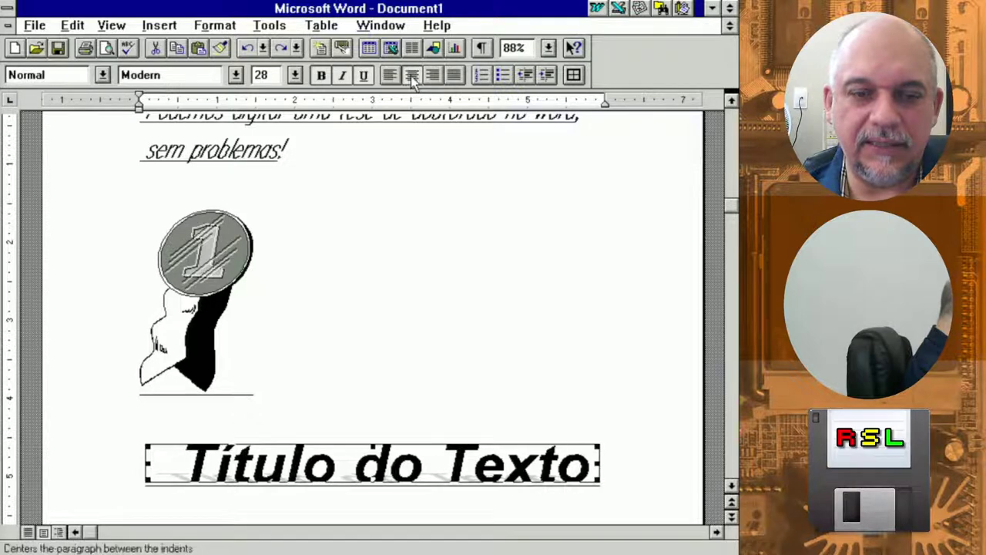
{"action": "left_click", "coordinate": [344, 275]}
Check the whole page in print preview, zooming in on the title and back out, and return to the document
{"action": "left_click", "coordinate": [101, 30]}
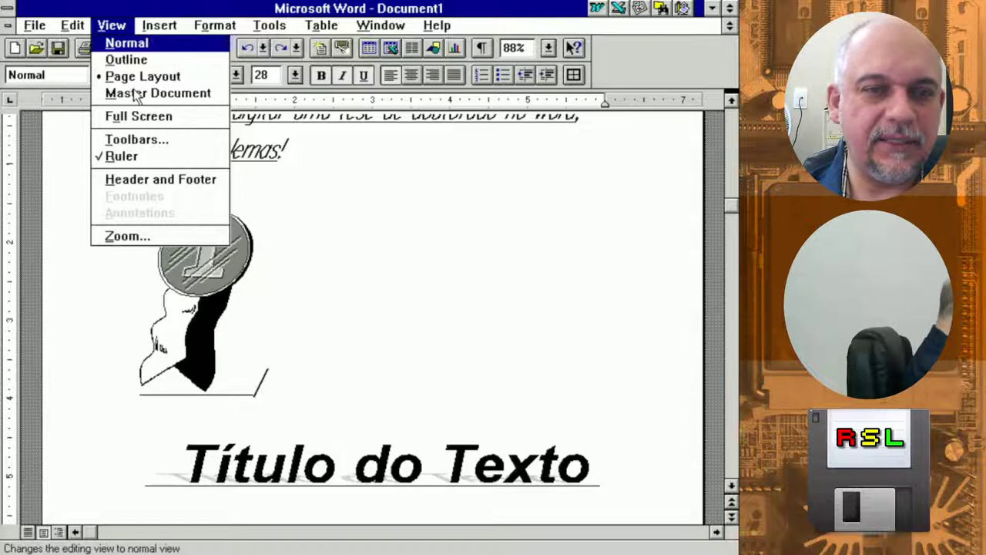
{"action": "left_click", "coordinate": [36, 25]}
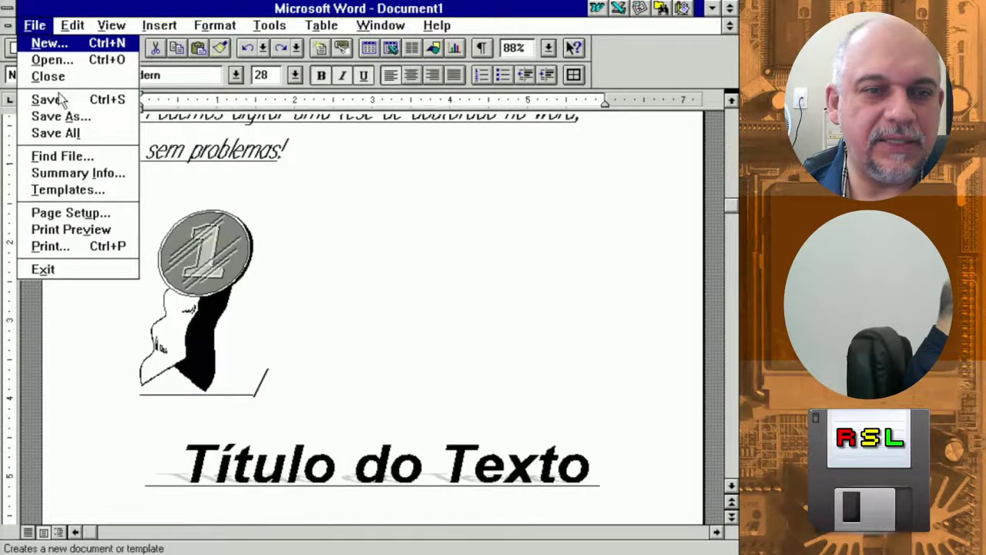
{"action": "left_click", "coordinate": [85, 231]}
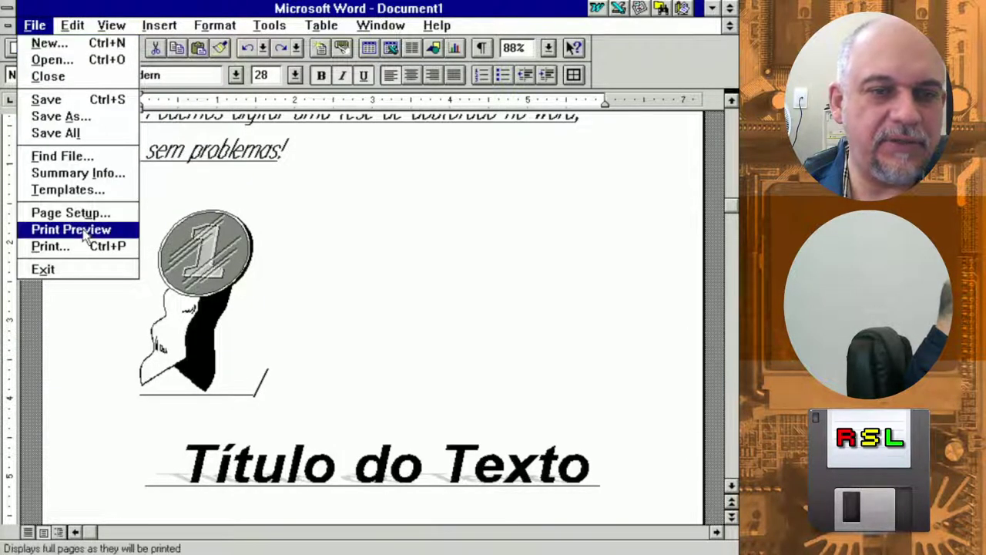
{"action": "left_click", "coordinate": [399, 305]}
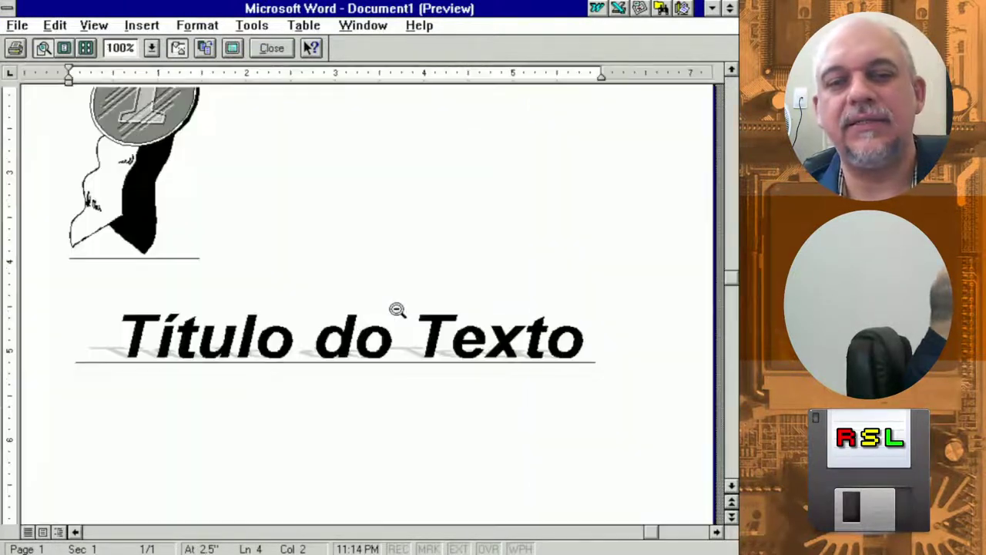
{"action": "left_click", "coordinate": [369, 273]}
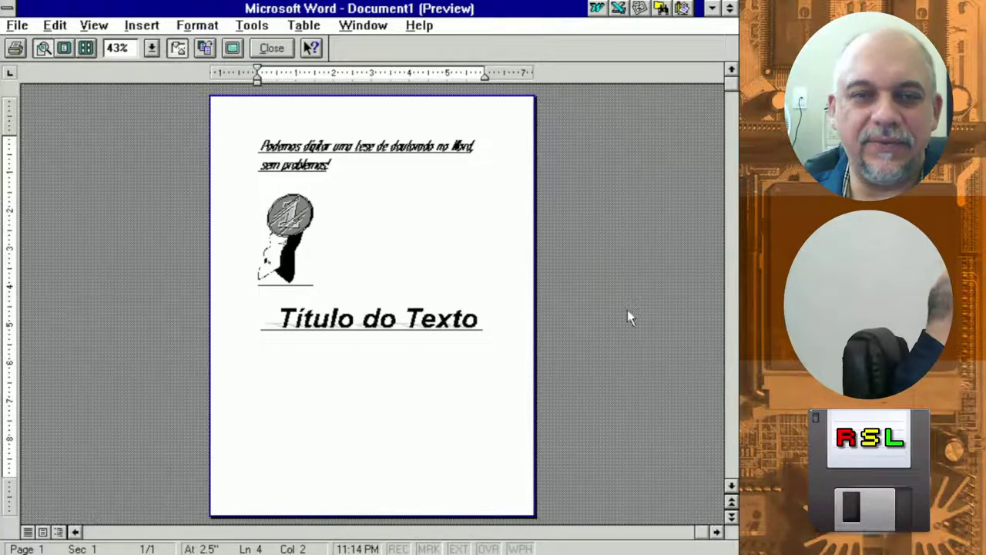
{"action": "left_click", "coordinate": [271, 48]}
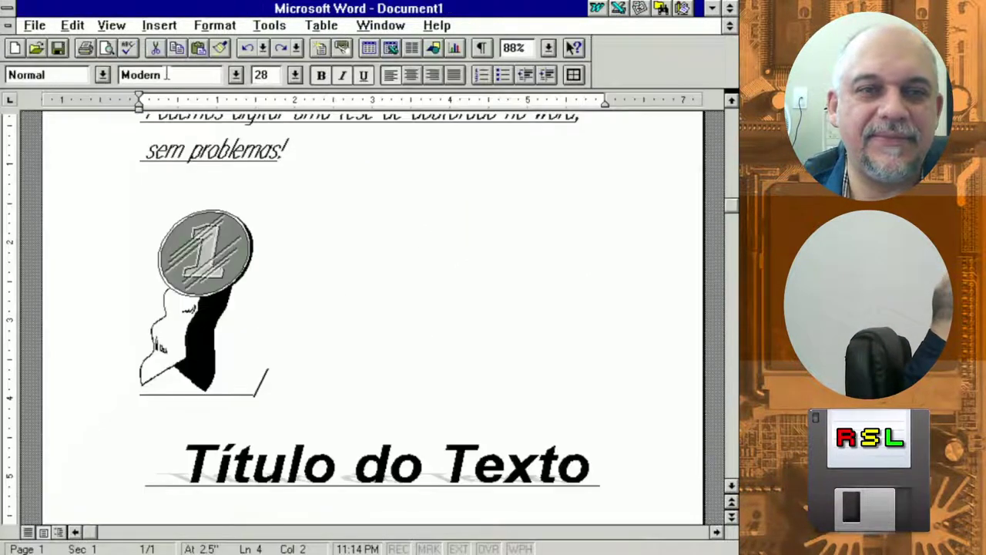
Start saving the document under a new name and choose the c:\temp directory as its location
{"action": "left_click", "coordinate": [35, 26]}
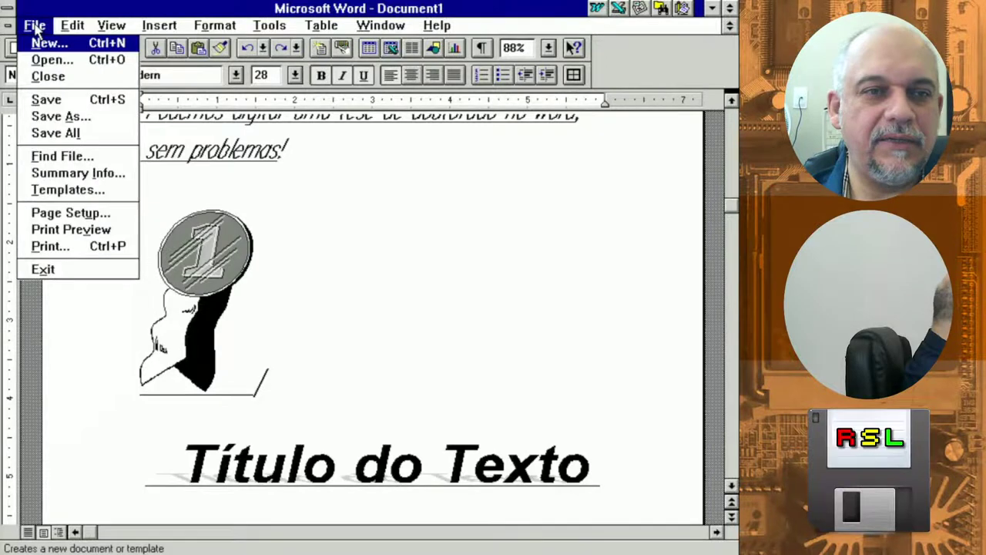
{"action": "left_click", "coordinate": [58, 118]}
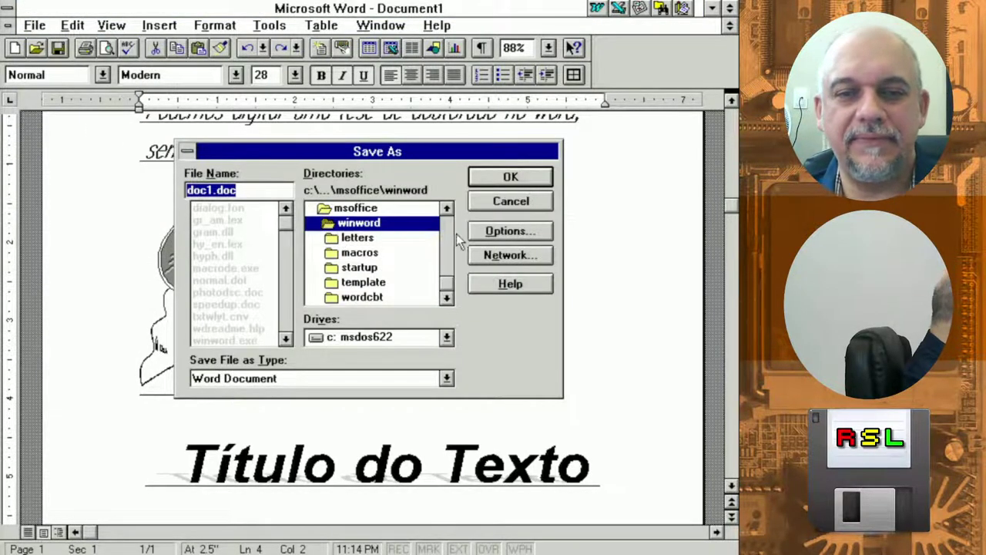
{"action": "left_click_drag", "start_coordinate": [448, 284], "coordinate": [445, 222]}
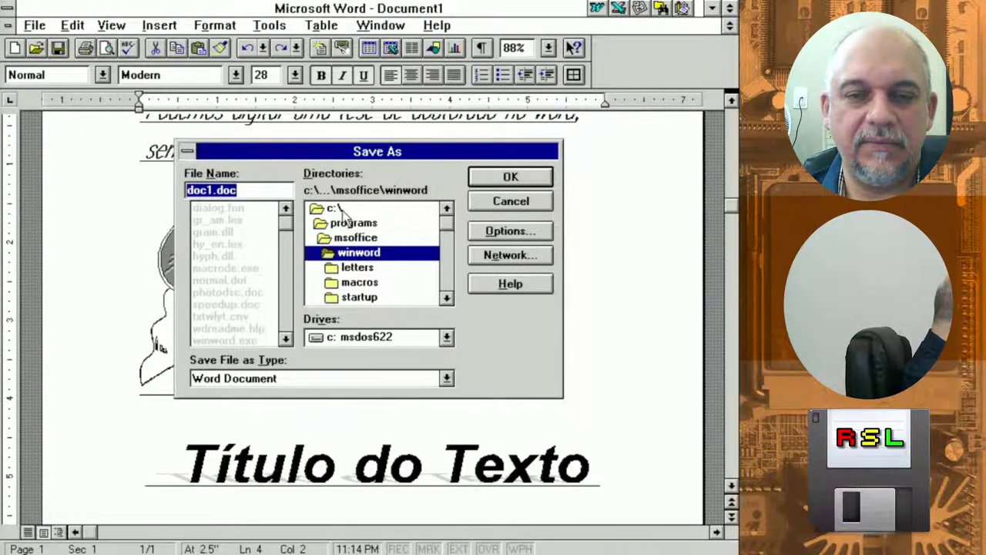
{"action": "double_click", "coordinate": [342, 212]}
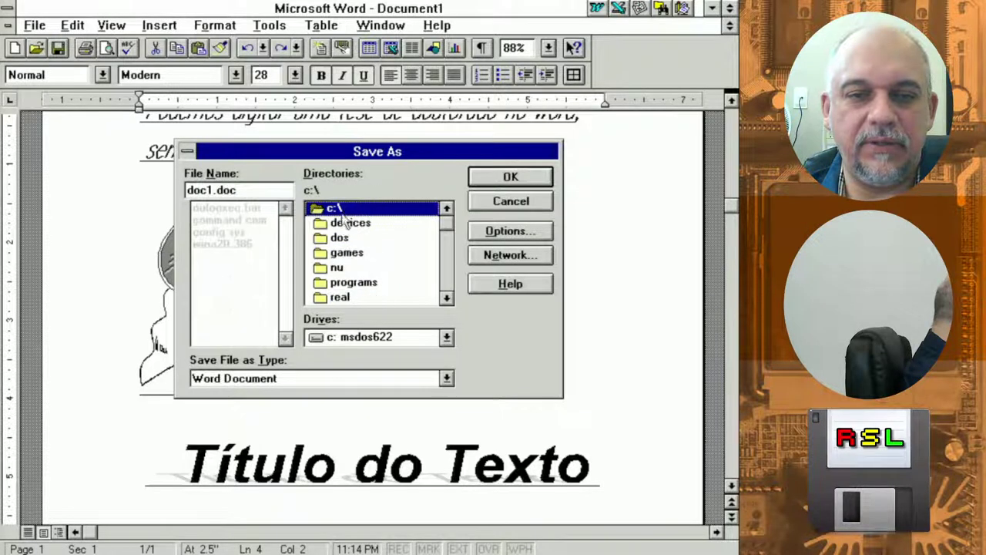
{"action": "left_click", "coordinate": [446, 299]}
{"action": "left_click", "coordinate": [446, 299]}
{"action": "double_click", "coordinate": [370, 284]}
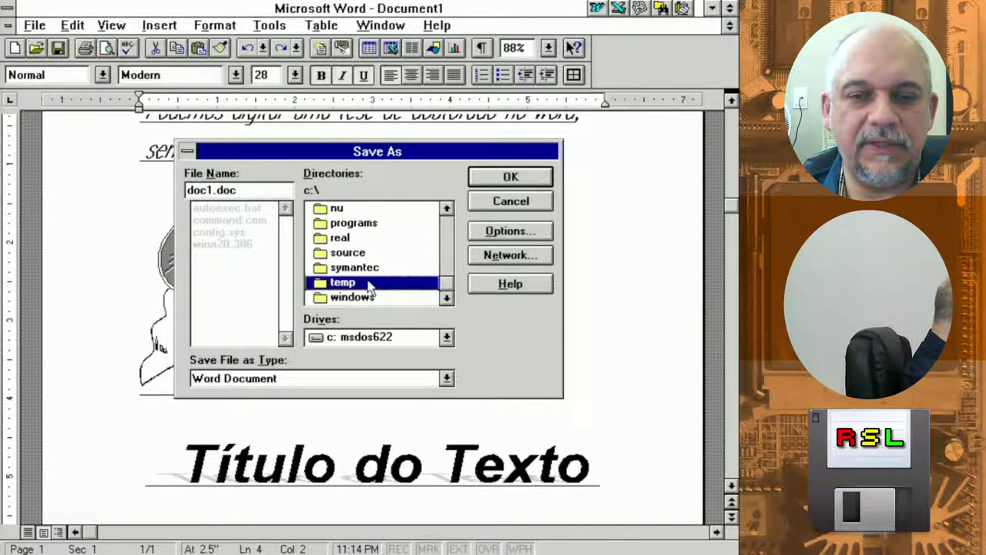
{"action": "left_click", "coordinate": [250, 191]}
{"action": "left_click_drag", "start_coordinate": [250, 190], "coordinate": [181, 191]}
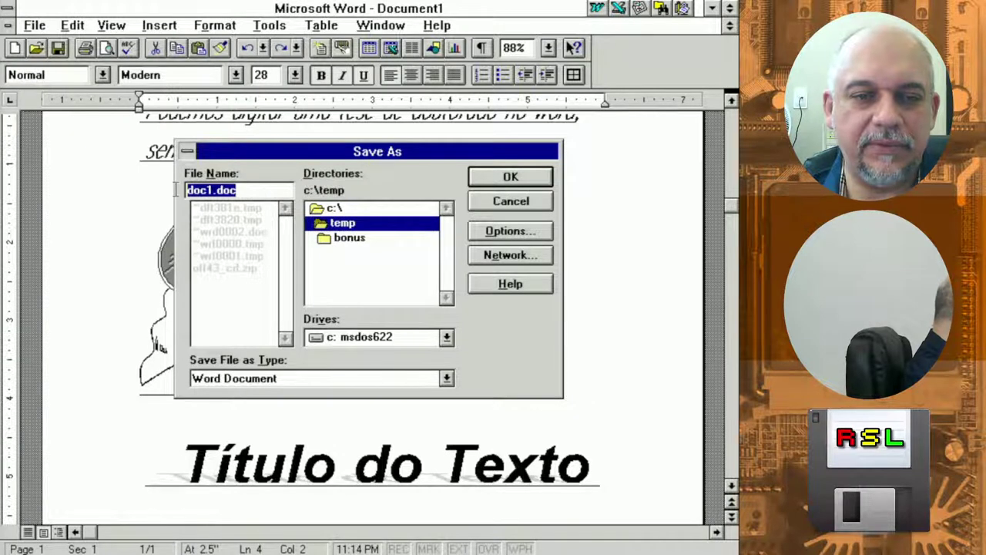
{"action": "type", "text": "m"}
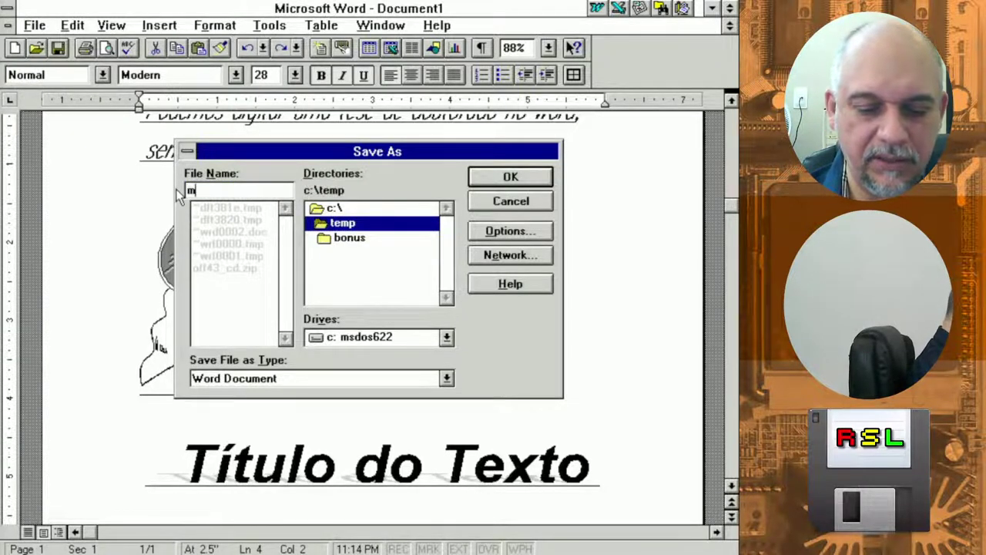
{"action": "type", "text": "eu Ar"}
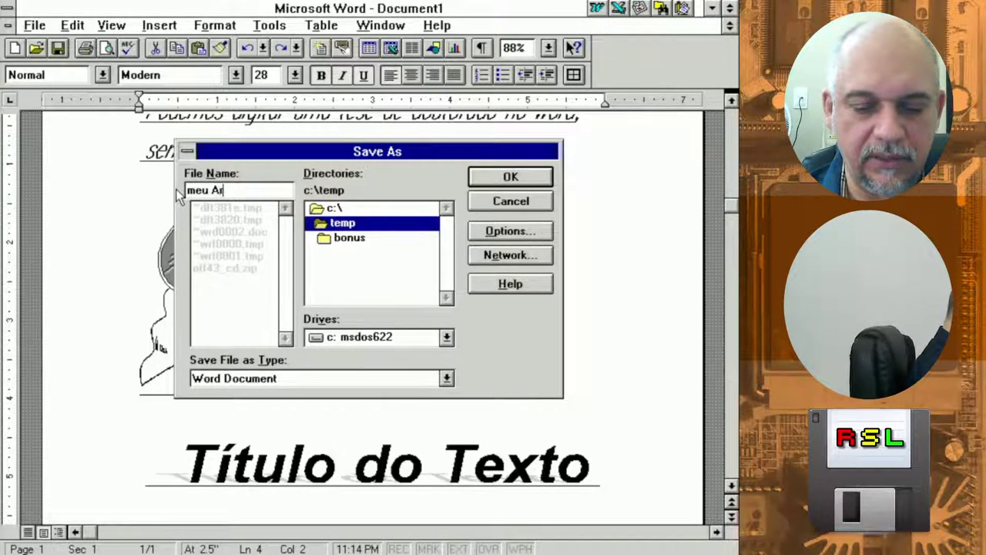
{"action": "type", "text": "quivo"}
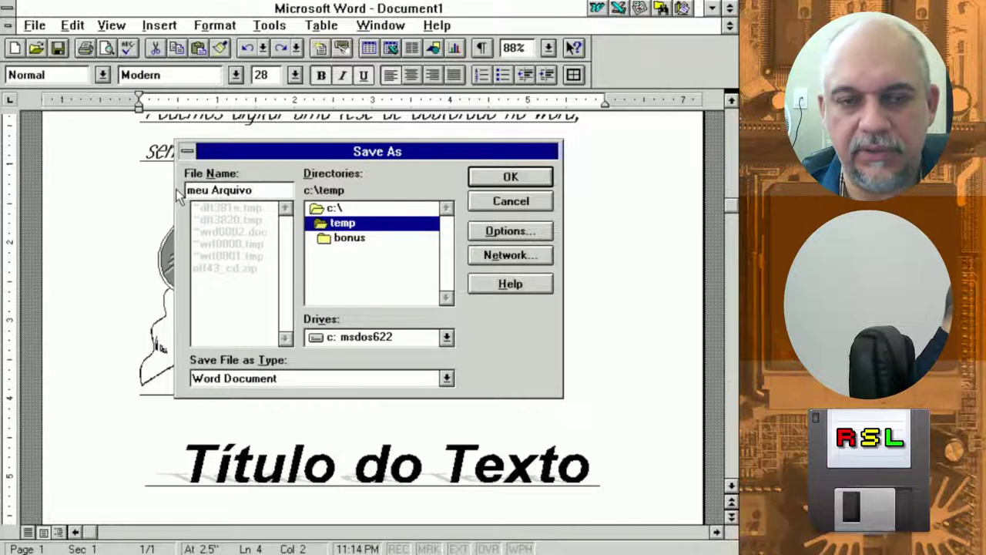
{"action": "key", "text": "shift+Home"}
{"action": "key", "text": "Delete"}
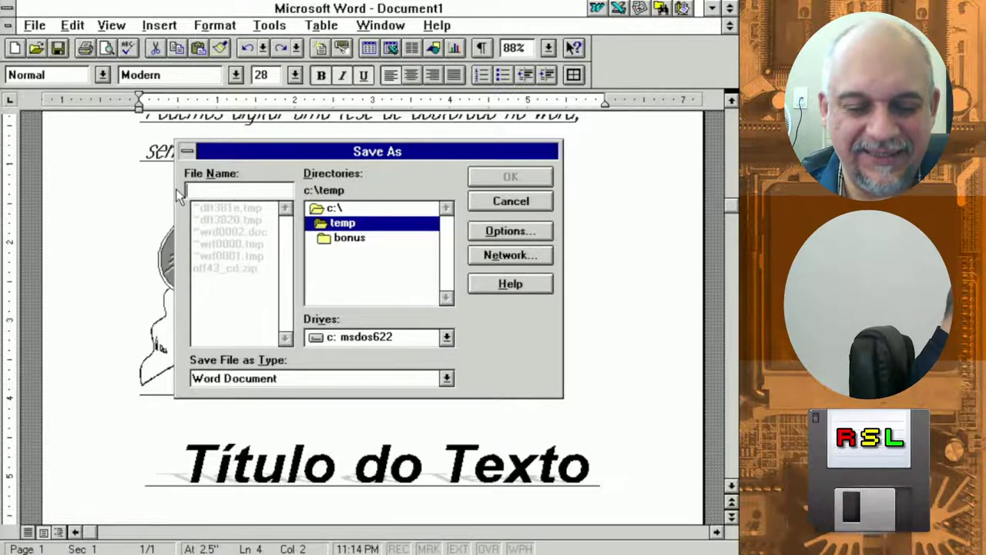
Name the file MeuTexto.doc and save it as a Word Document
{"action": "type", "text": "Me"}
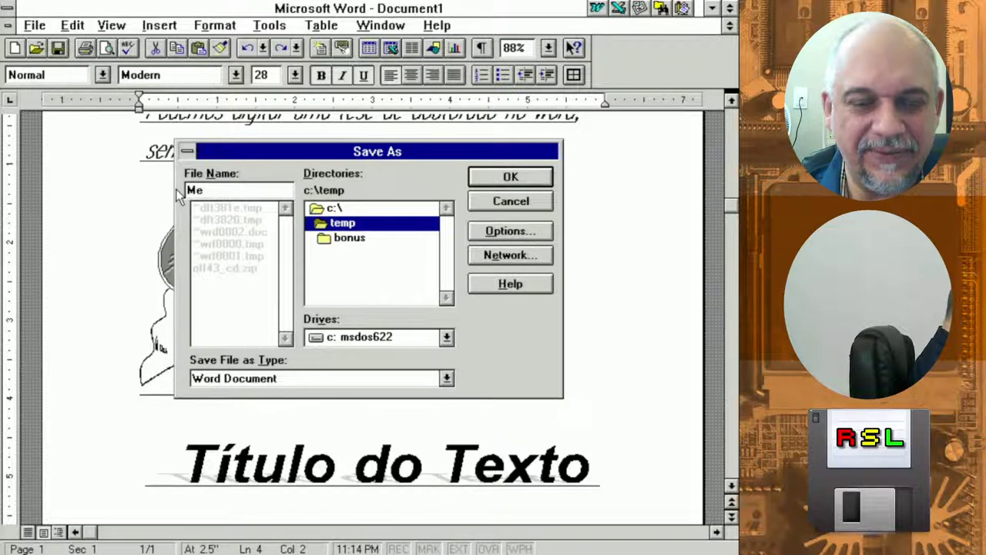
{"action": "type", "text": "sText"}
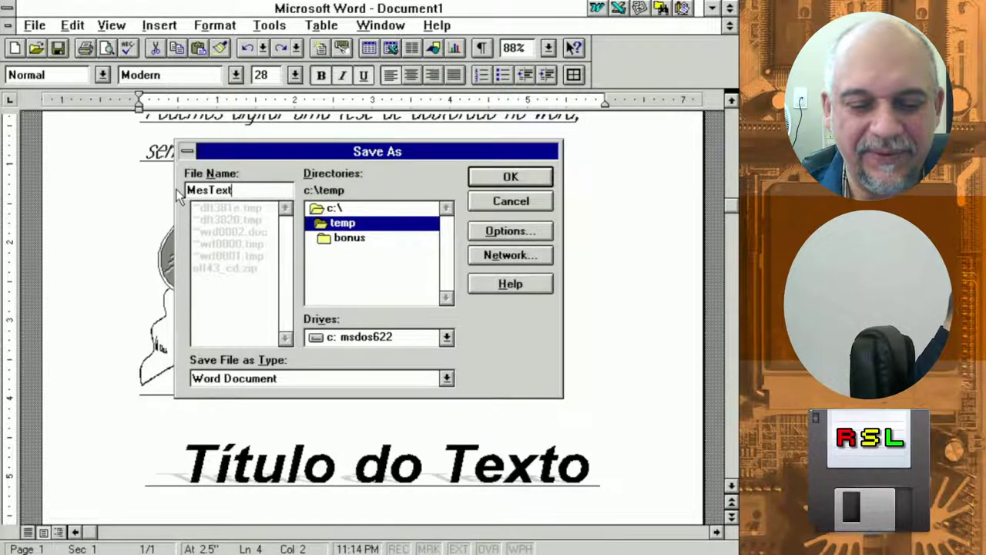
{"action": "type", "text": "o"}
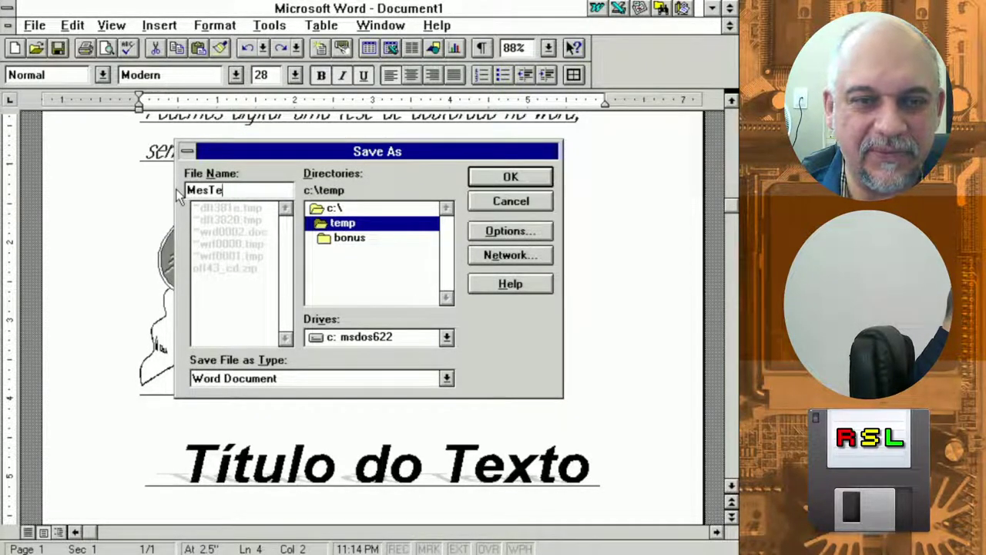
{"action": "key", "text": "BackSpace"}
{"action": "key", "text": "BackSpace"}
{"action": "type", "text": "T"}
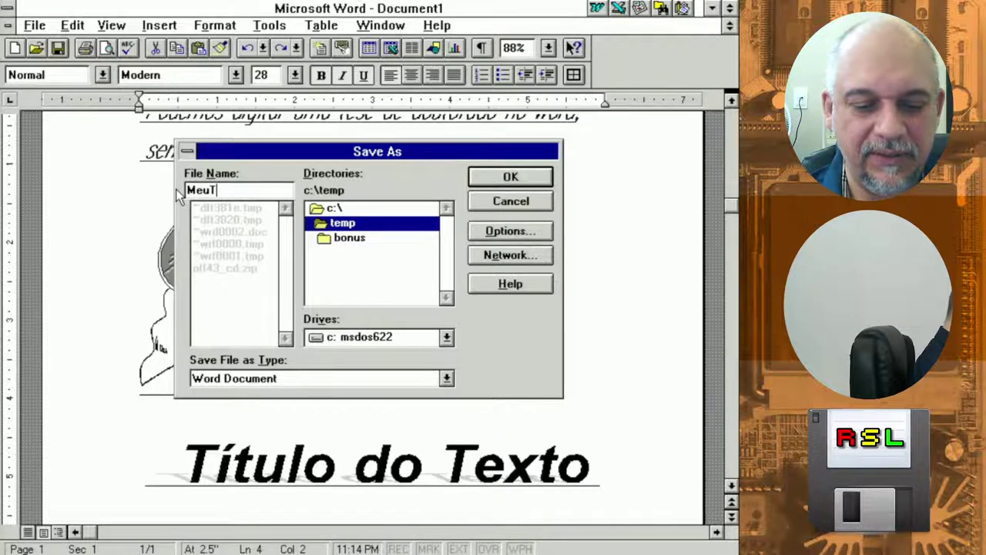
{"action": "type", "text": "exto"}
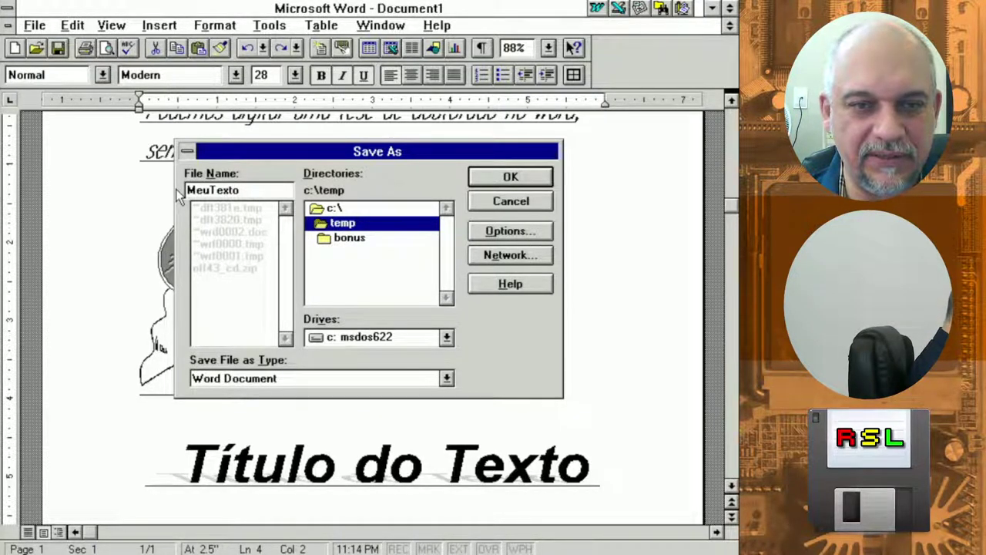
{"action": "type", "text": ".doc"}
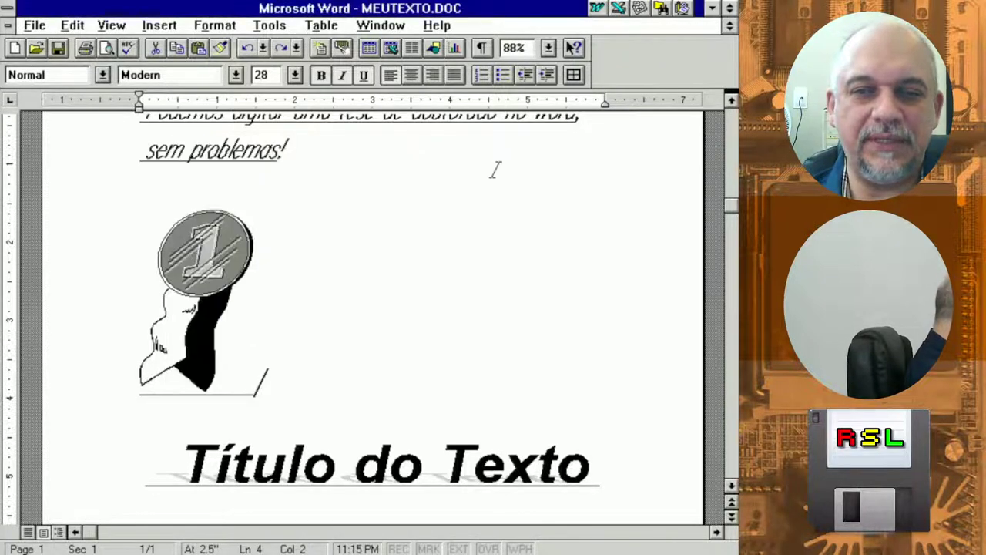
{"action": "left_click", "coordinate": [497, 177]}
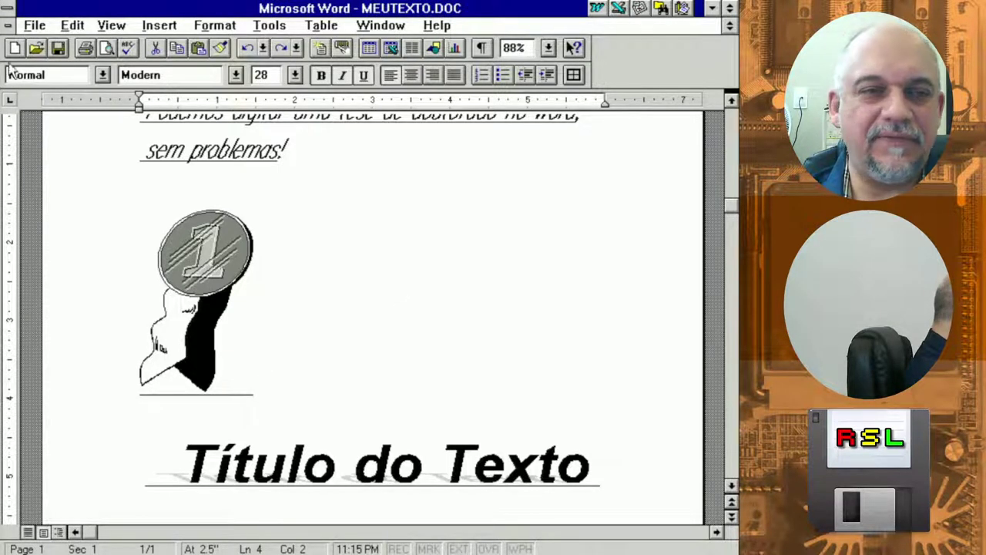
Exit Word, start Microsoft Excel from the Microsoft Office group and select cell A1 of the blank workbook
{"action": "double_click", "coordinate": [8, 8]}
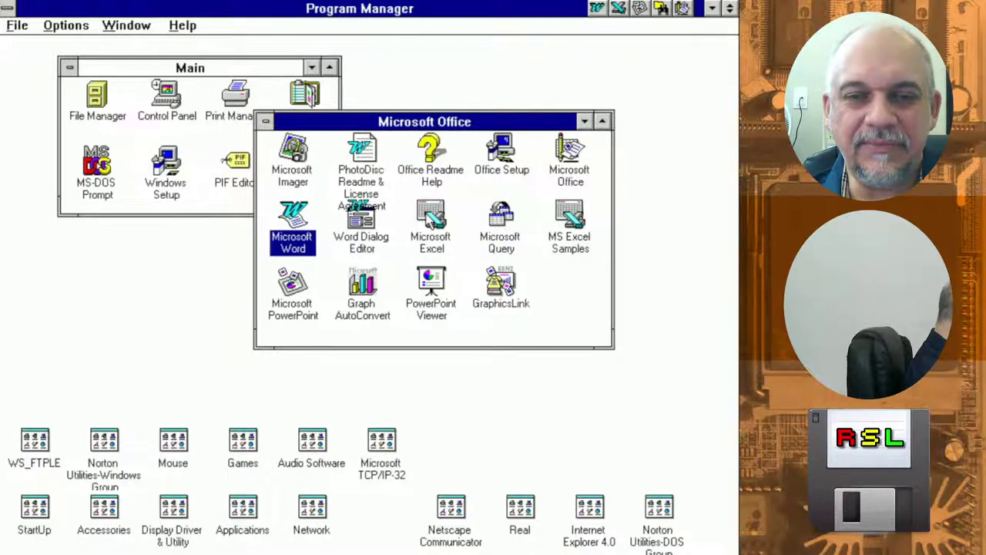
{"action": "double_click", "coordinate": [428, 215]}
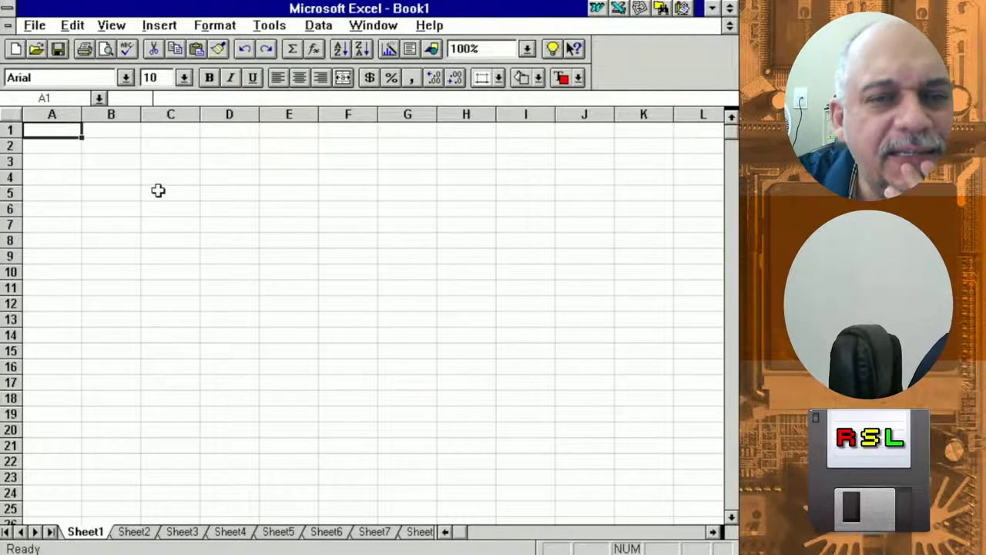
{"action": "left_click", "coordinate": [73, 147]}
{"action": "left_click", "coordinate": [70, 134]}
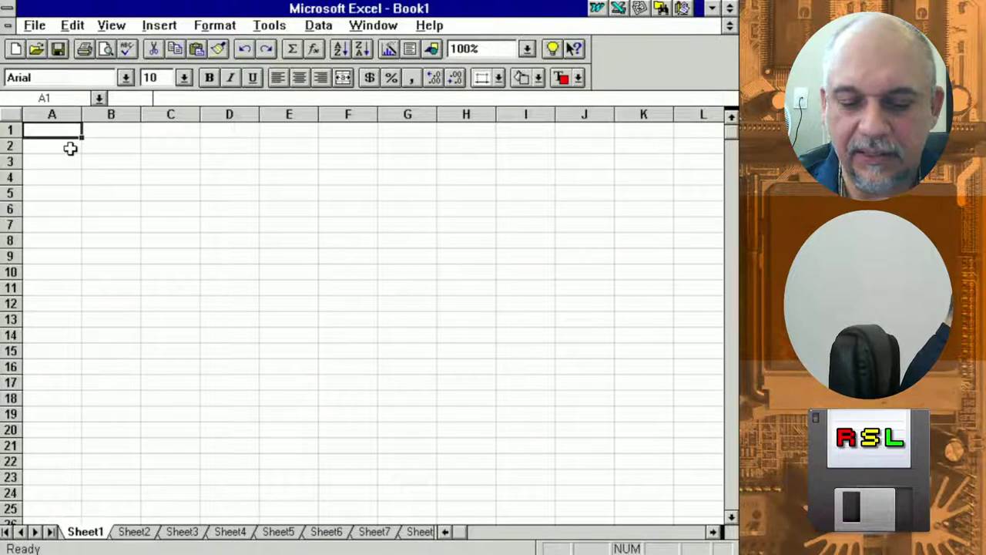
Fill row 2 with the heading Vendas in A2 and the three salespeople's first names in B2, C2 and D2
{"action": "left_click", "coordinate": [70, 148]}
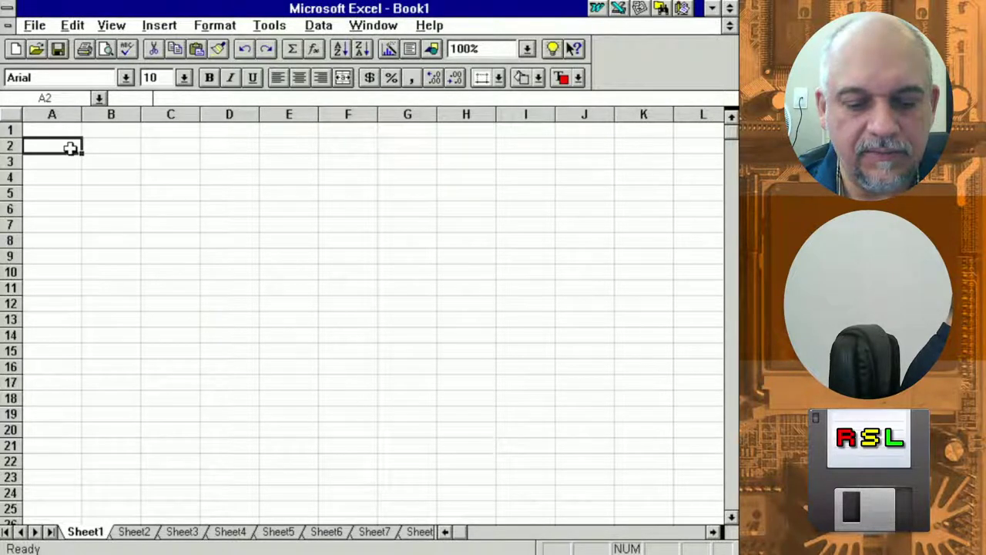
{"action": "type", "text": "Vendas"}
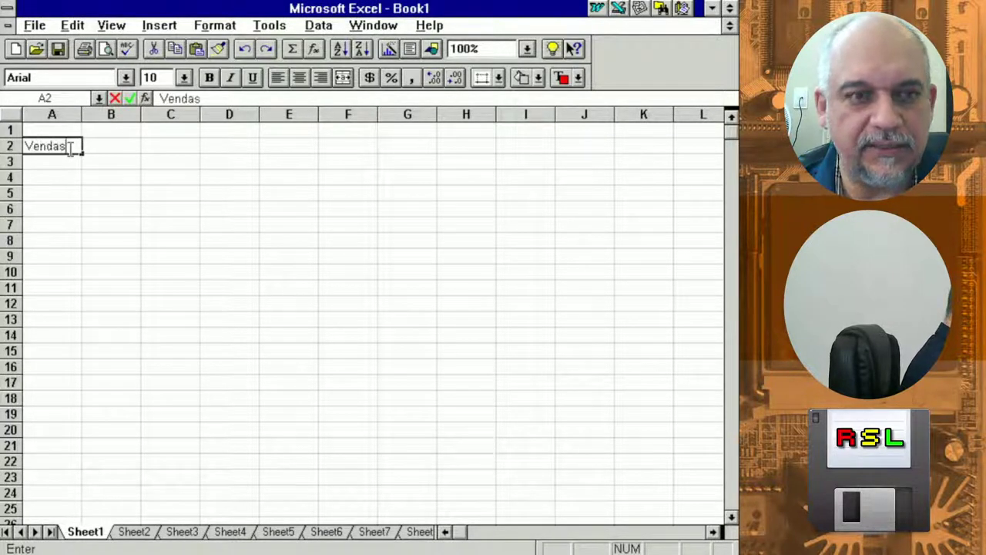
{"action": "key", "text": "Return"}
{"action": "left_click", "coordinate": [70, 148]}
{"action": "key", "text": "Right"}
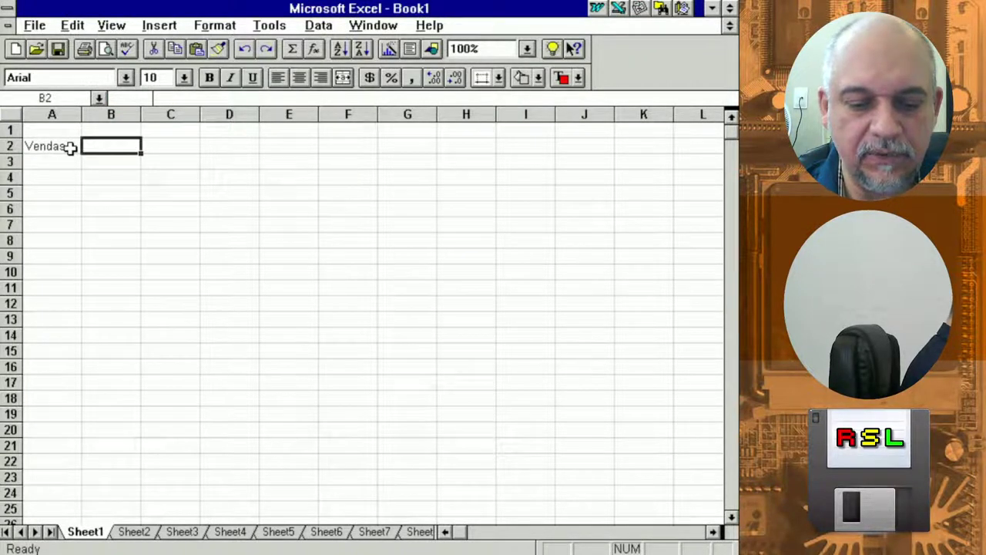
{"action": "type", "text": "Maria"}
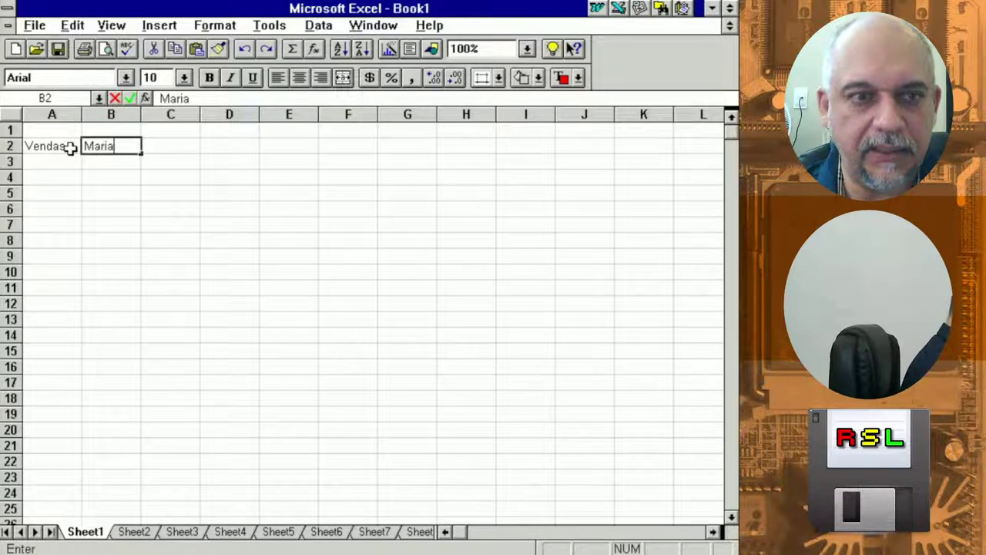
{"action": "key", "text": "Return"}
{"action": "key", "text": "Up"}
{"action": "key", "text": "Right"}
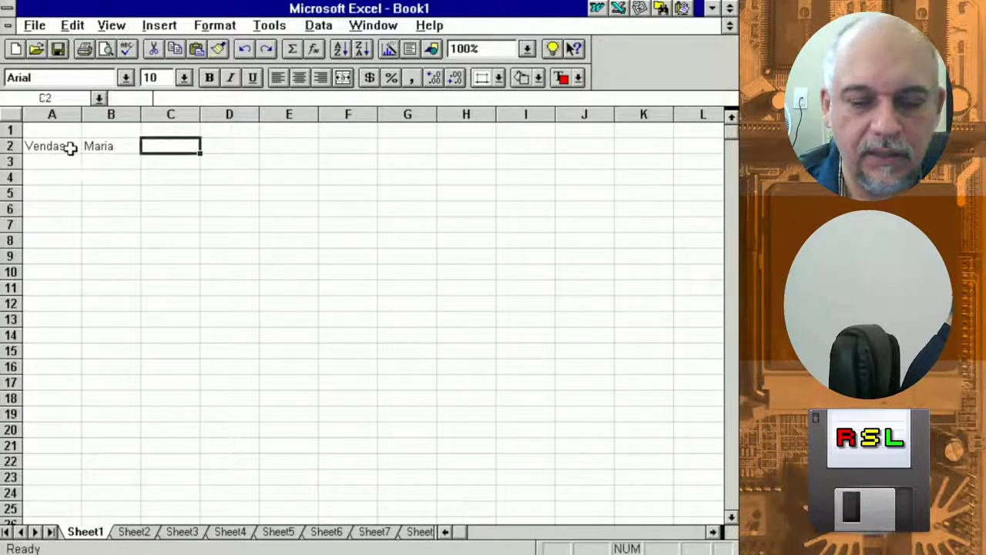
{"action": "type", "text": "Julia"}
{"action": "key", "text": "Right"}
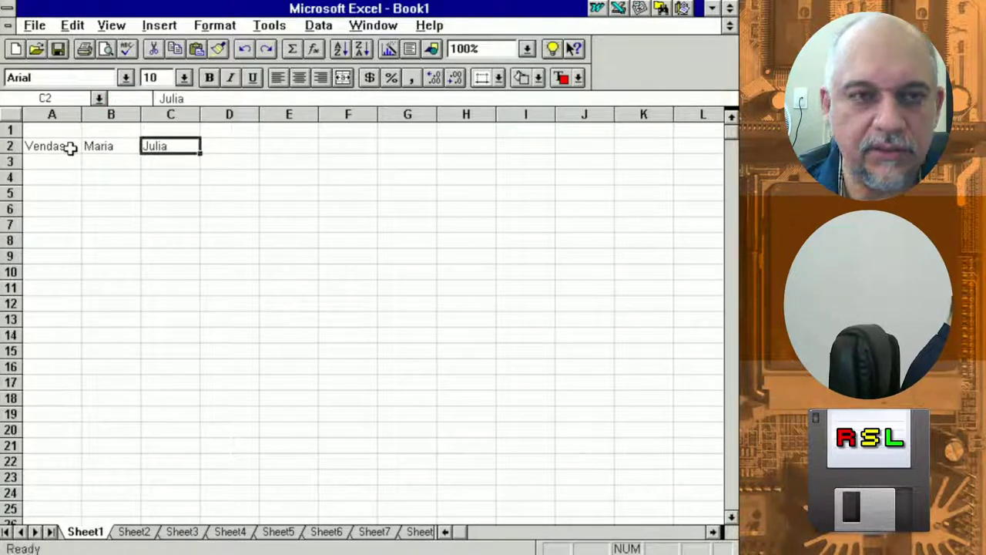
{"action": "type", "text": "João"}
{"action": "key", "text": "Return"}
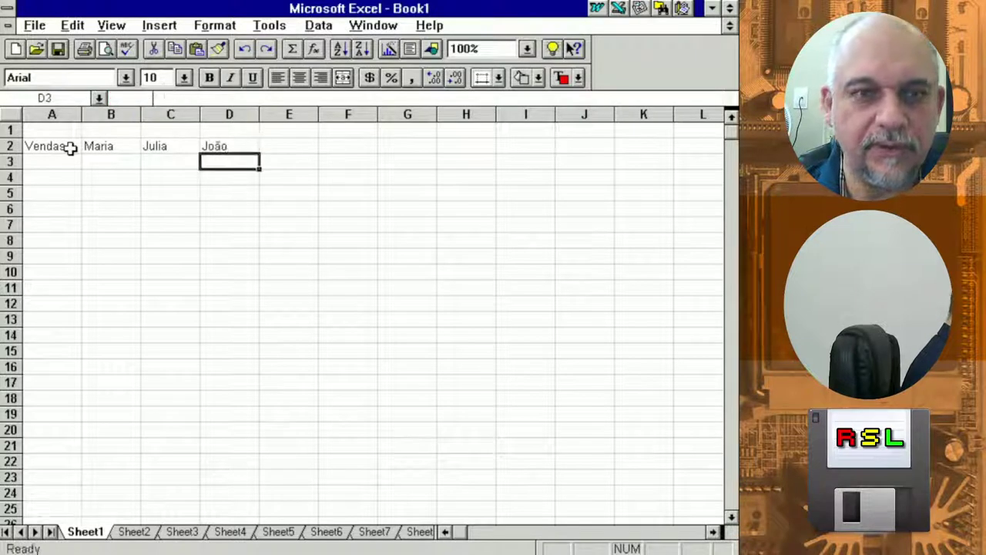
Enter the product labels Bananas, Bolos and Pão in cells A3 to A5
{"action": "key", "text": "Left"}
{"action": "key", "text": "Left"}
{"action": "key", "text": "Left"}
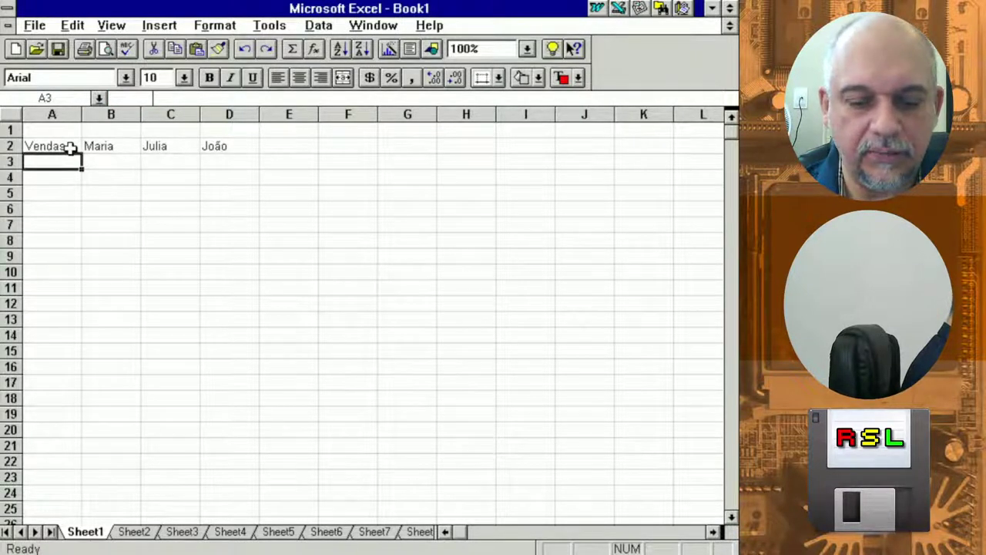
{"action": "type", "text": "Bana"}
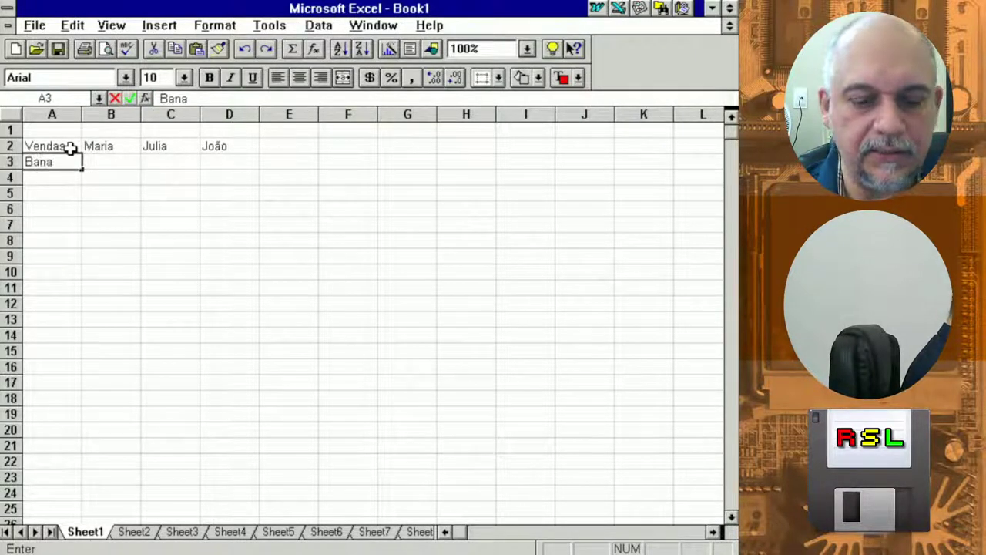
{"action": "type", "text": "nas"}
{"action": "key", "text": "Return"}
{"action": "type", "text": "Bolo"}
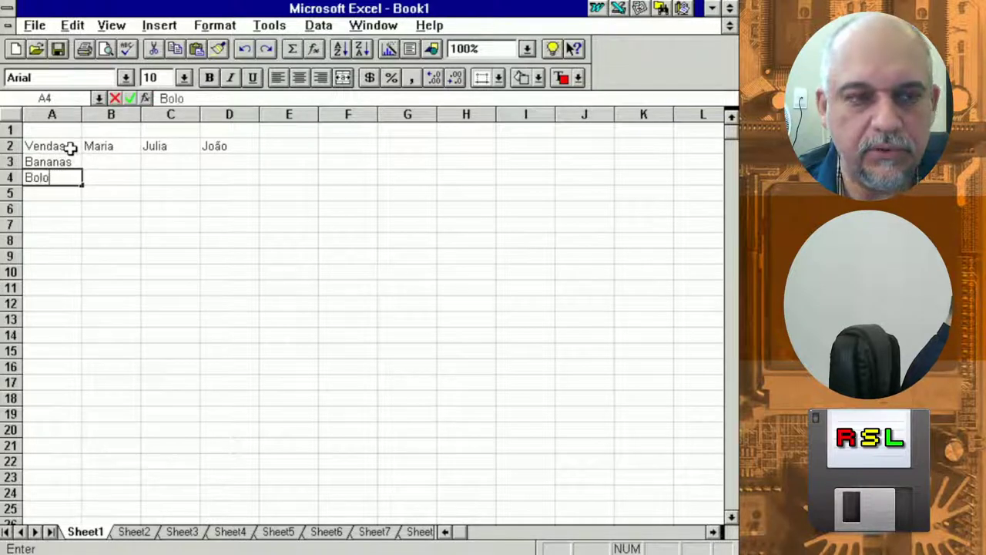
{"action": "type", "text": "s"}
{"action": "key", "text": "Return"}
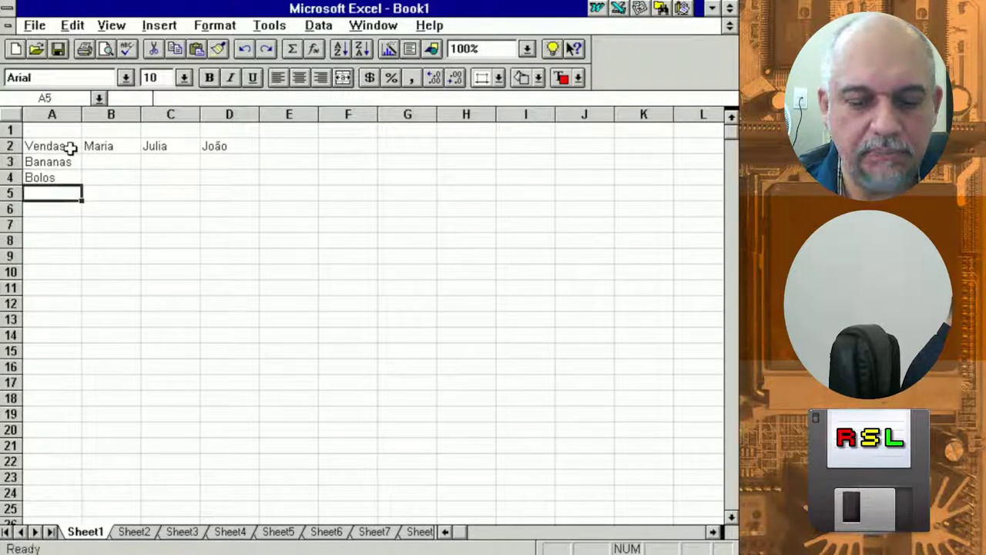
{"action": "type", "text": "Pão"}
{"action": "key", "text": "Up"}
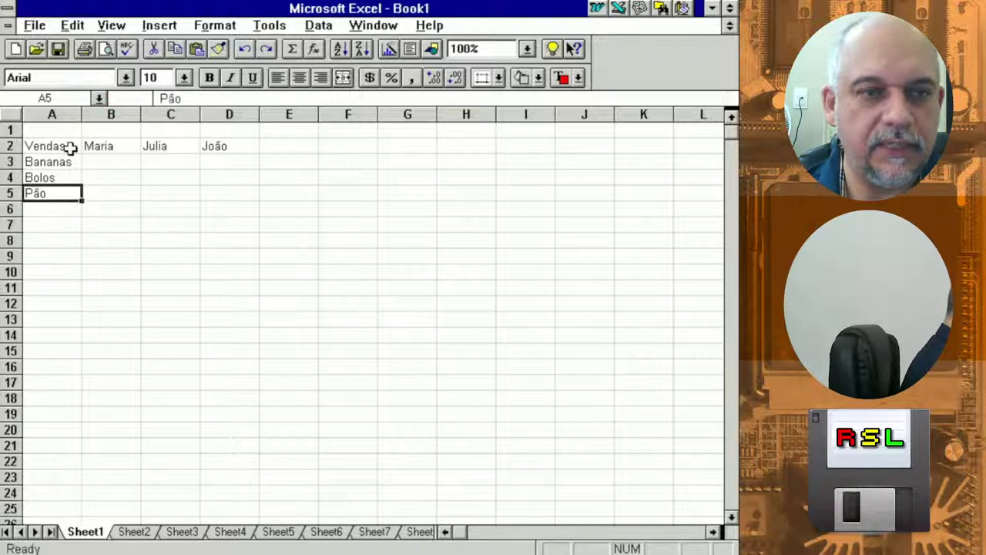
Enter the first salesperson's figures 10, 4 and 1 in cells B3 to B5
{"action": "key", "text": "Right"}
{"action": "key", "text": "Up"}
{"action": "type", "text": "10"}
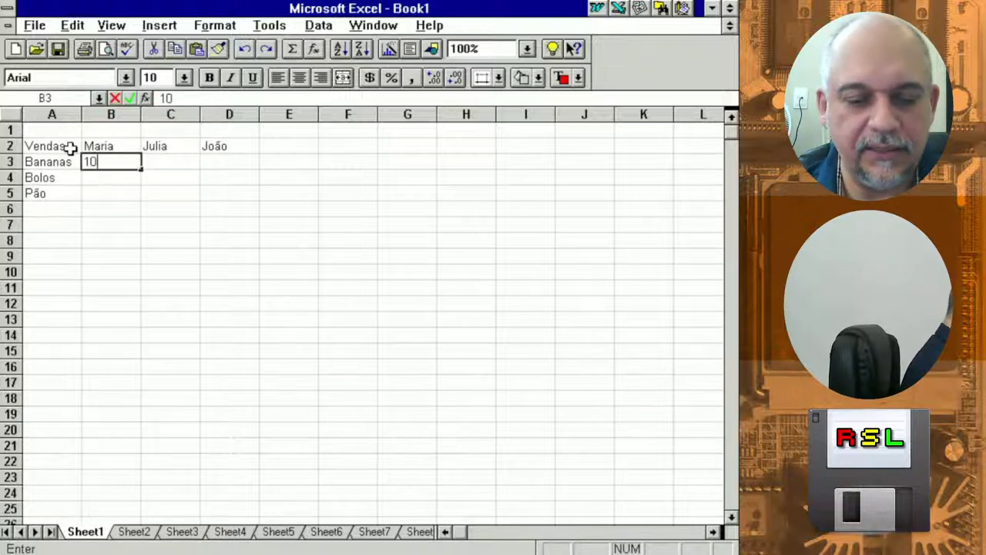
{"action": "key", "text": "Return"}
{"action": "type", "text": "4"}
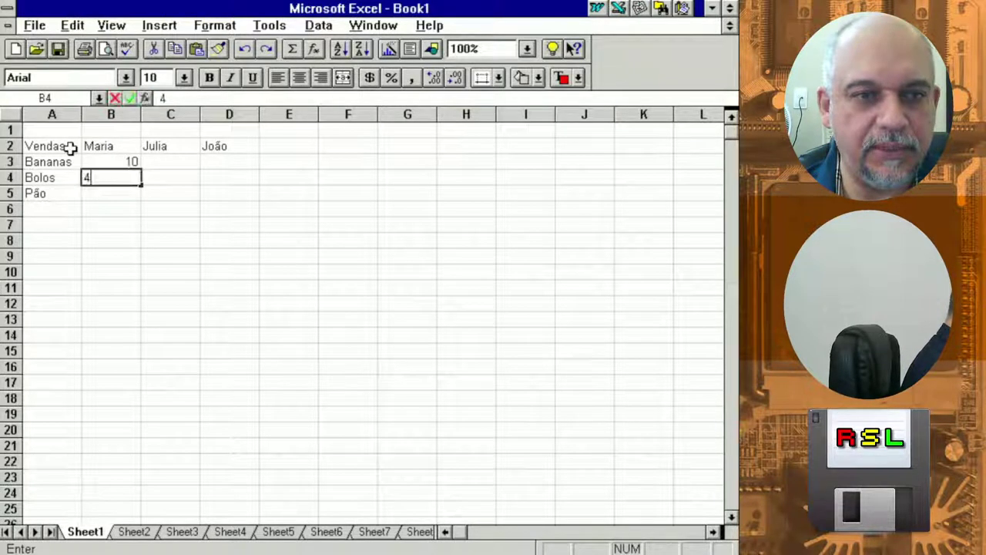
{"action": "key", "text": "Return"}
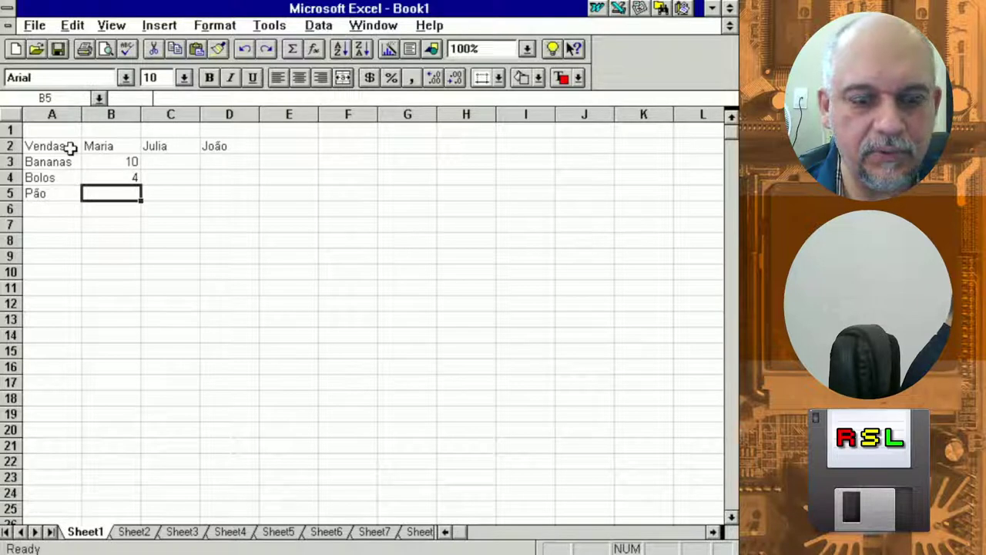
{"action": "type", "text": "1"}
{"action": "key", "text": "Return"}
Enter the second salesperson's figures 100, 90 and 1000 in cells C3 to C5
{"action": "key", "text": "Up"}
{"action": "key", "text": "Up"}
{"action": "key", "text": "Up"}
{"action": "key", "text": "Right"}
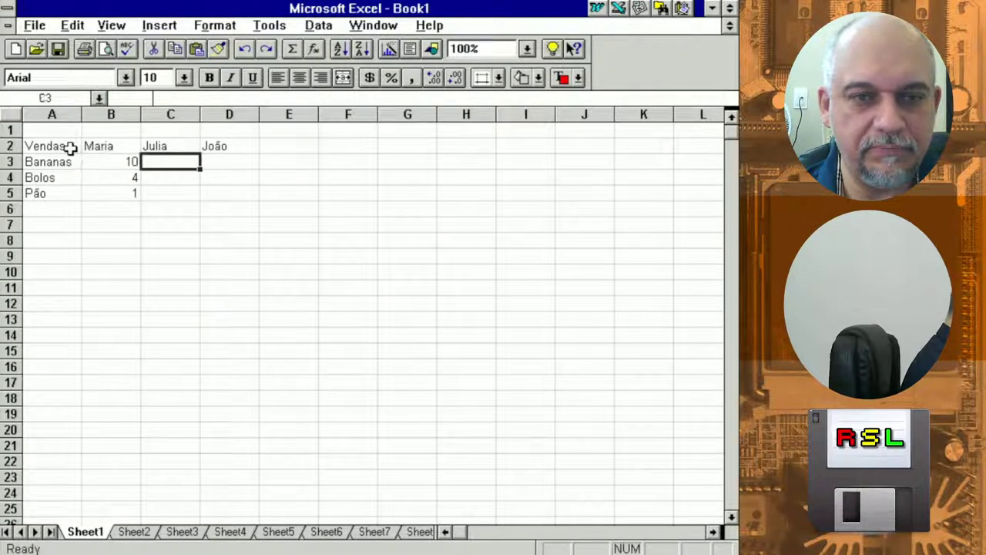
{"action": "type", "text": "100"}
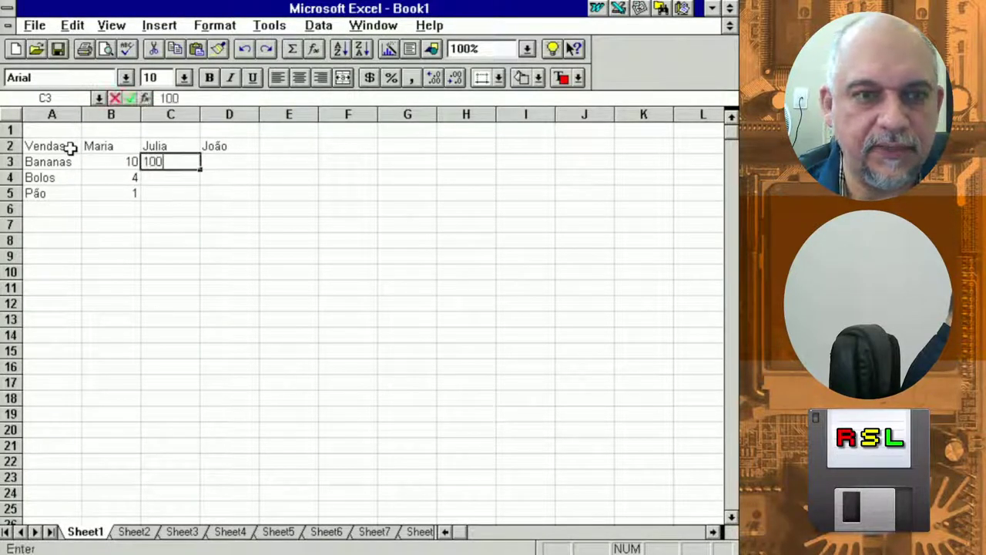
{"action": "key", "text": "Return"}
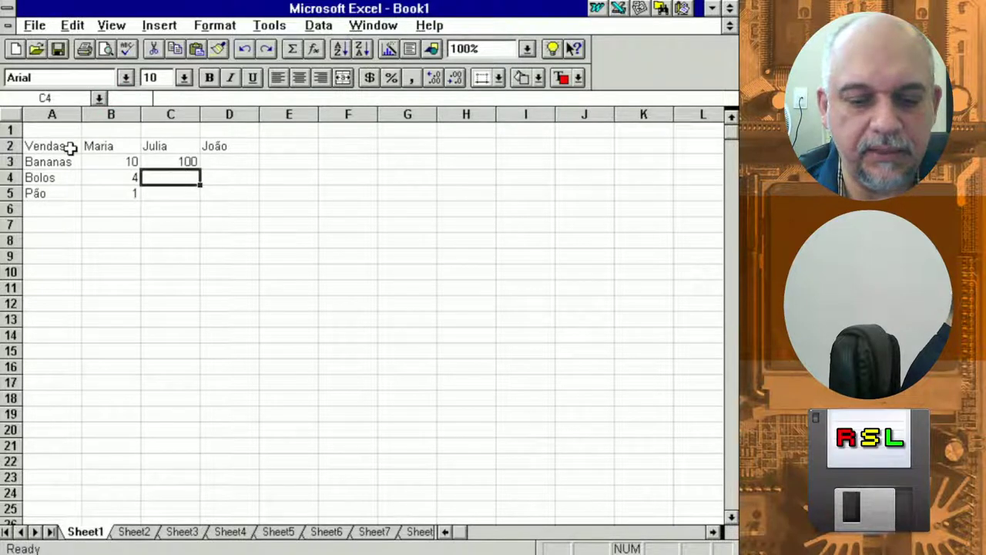
{"action": "type", "text": "90"}
{"action": "key", "text": "Return"}
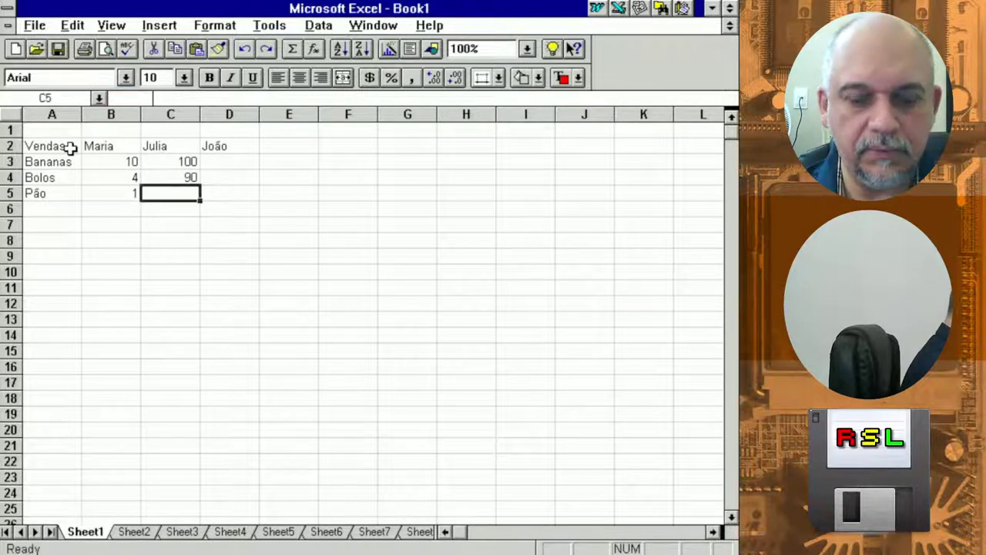
{"action": "type", "text": "1000"}
{"action": "key", "text": "Return"}
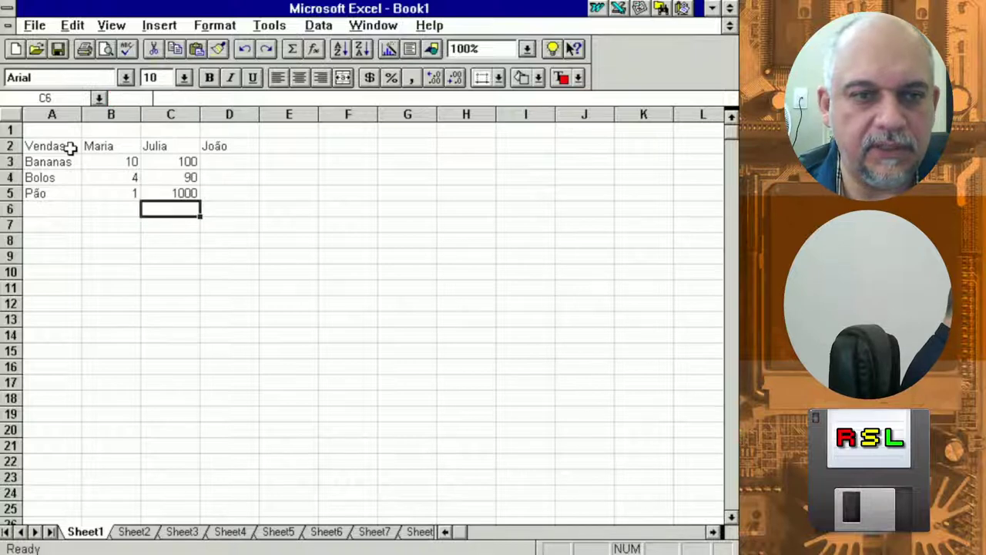
Enter 50 for each of the three products in the third salesperson's column, cells D3 to D5
{"action": "key", "text": "Up"}
{"action": "key", "text": "Up"}
{"action": "key", "text": "Up"}
{"action": "key", "text": "Right"}
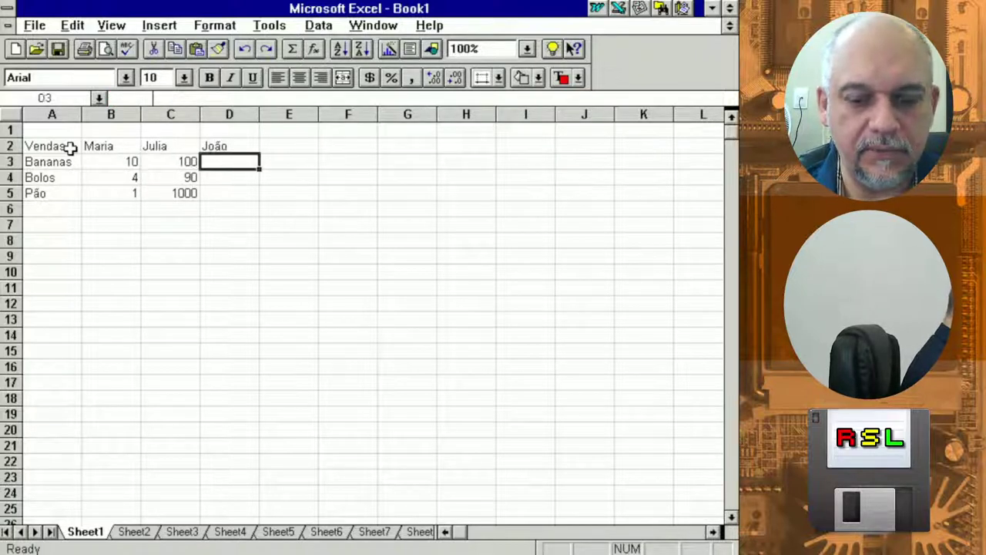
{"action": "type", "text": "50"}
{"action": "key", "text": "Return"}
{"action": "type", "text": "50"}
{"action": "key", "text": "Return"}
{"action": "type", "text": "5"}
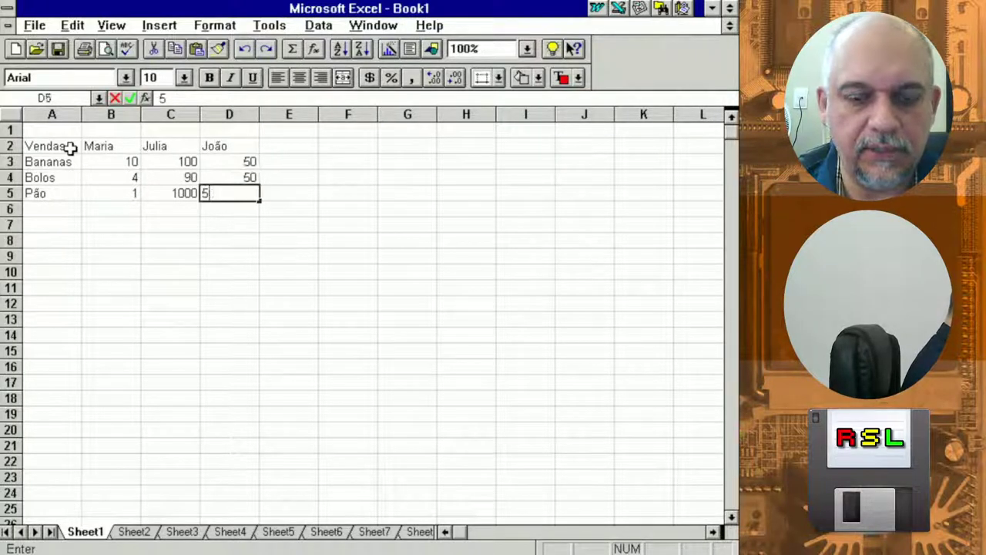
{"action": "type", "text": "0"}
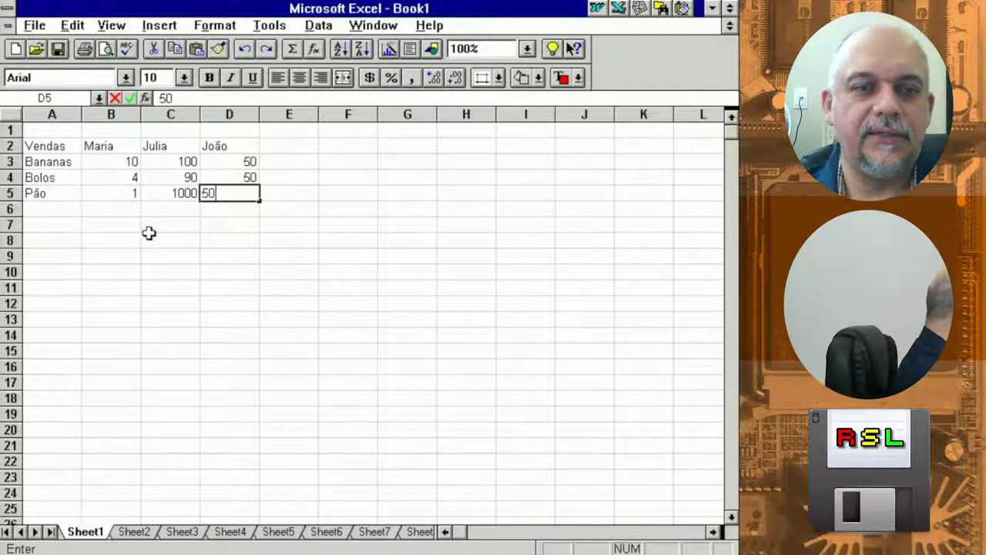
{"action": "left_click", "coordinate": [242, 246]}
{"action": "left_click", "coordinate": [77, 150]}
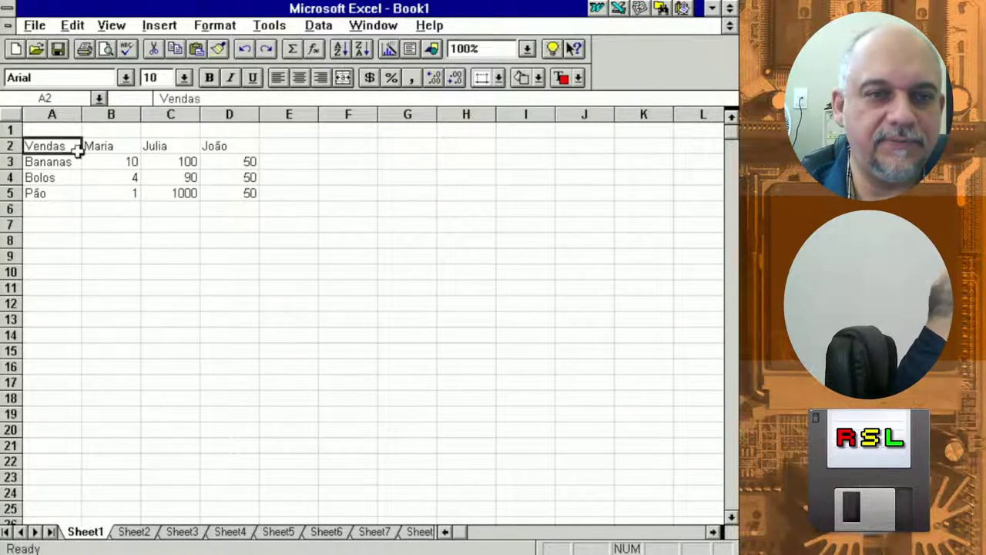
{"action": "left_click_drag", "start_coordinate": [77, 151], "coordinate": [220, 192]}
{"action": "left_click", "coordinate": [126, 222]}
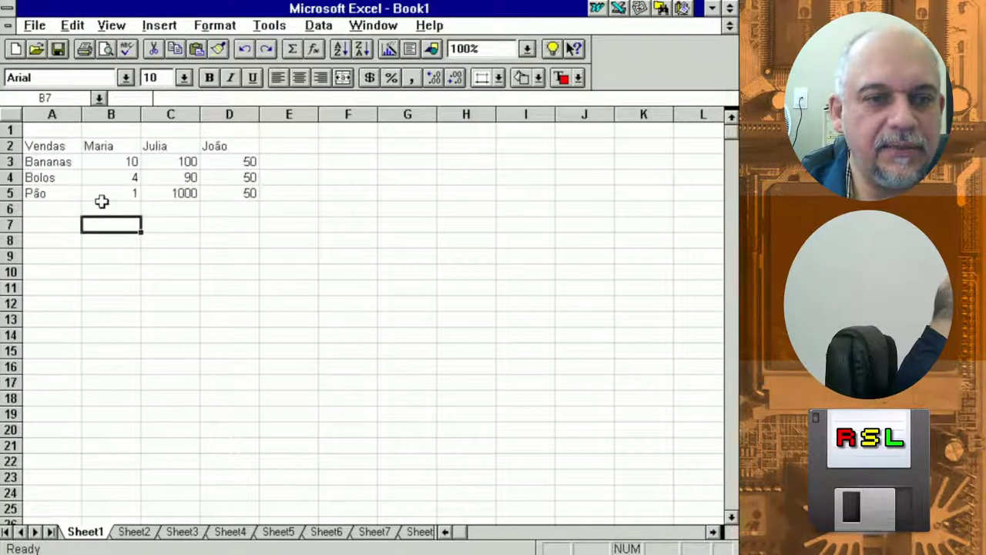
Clear the Vendas heading from cell A2
{"action": "left_click", "coordinate": [67, 147]}
{"action": "key", "text": "Delete"}
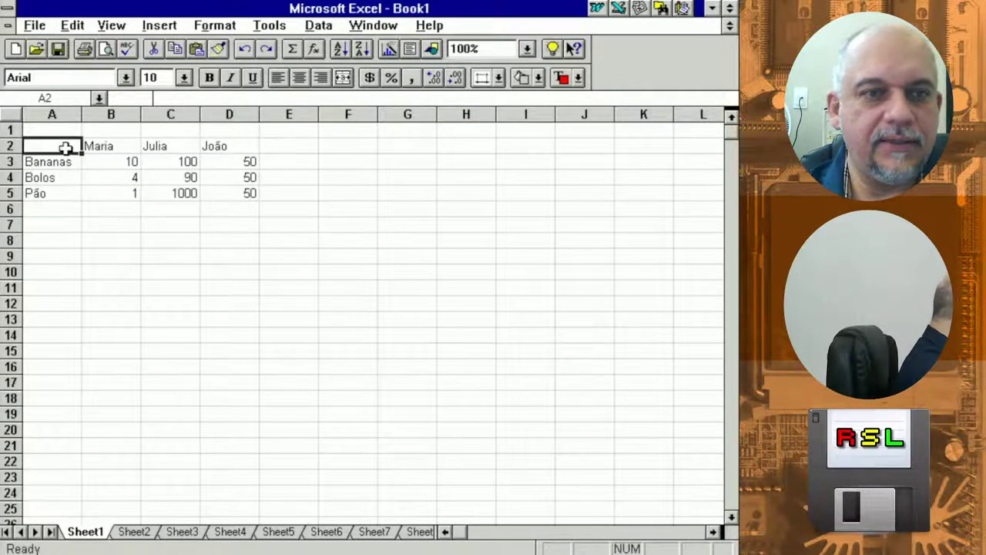
{"action": "left_click", "coordinate": [181, 222]}
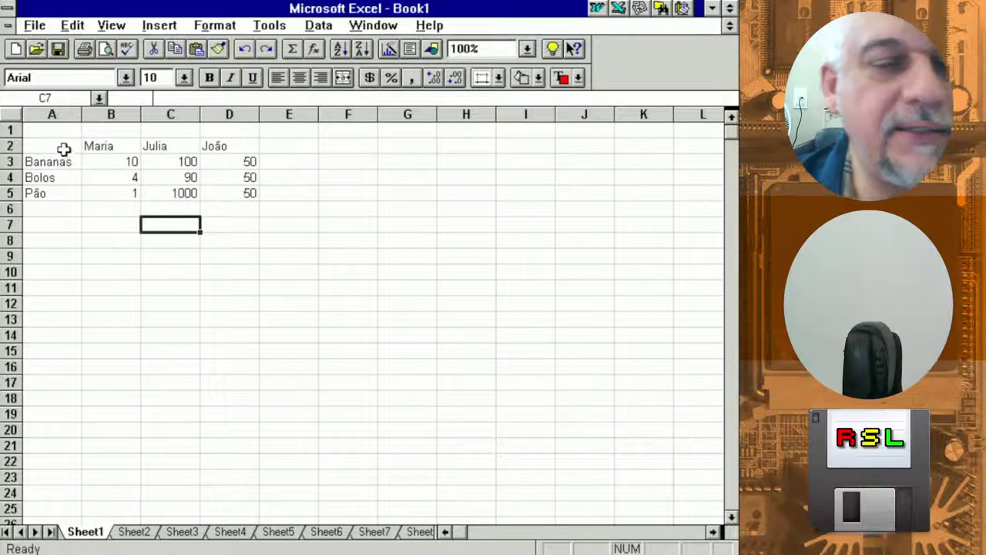
Make the whole table A2:D5 bold and set the figures in B3:D5 back to regular weight
{"action": "left_click_drag", "start_coordinate": [64, 149], "coordinate": [213, 196]}
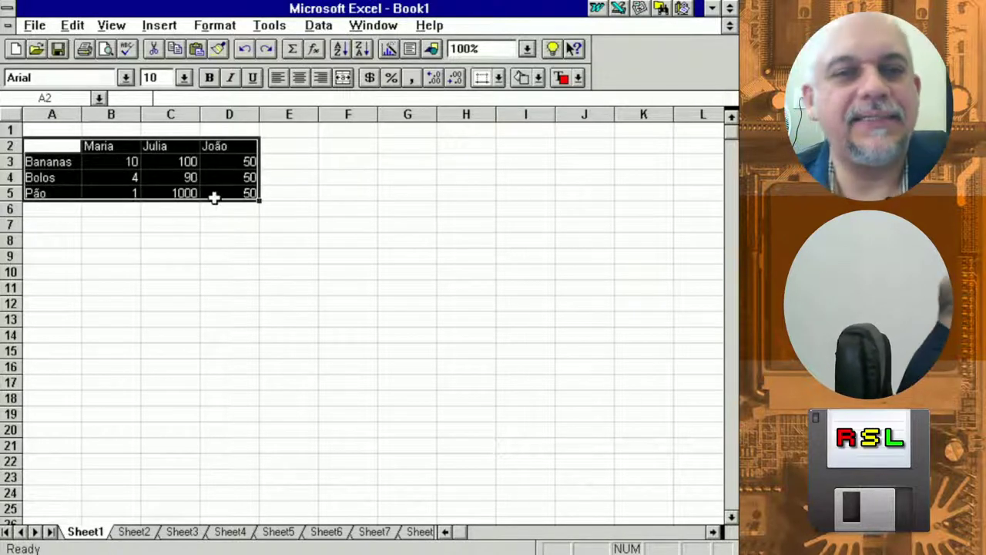
{"action": "left_click", "coordinate": [209, 77]}
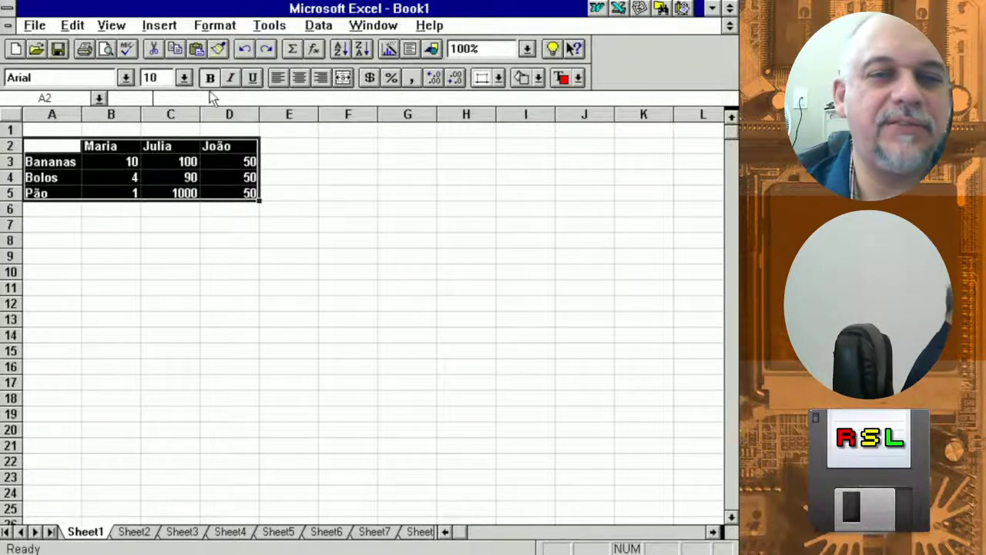
{"action": "left_click", "coordinate": [173, 214]}
{"action": "left_click", "coordinate": [88, 147]}
{"action": "left_click_drag", "start_coordinate": [99, 161], "coordinate": [230, 194]}
{"action": "left_click_drag", "start_coordinate": [112, 272], "coordinate": [112, 240]}
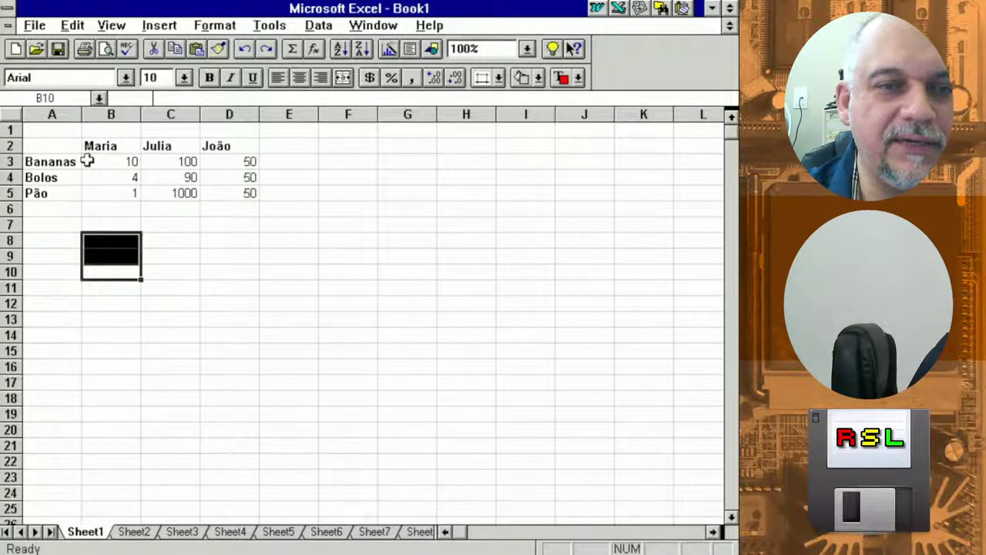
Fill the product label cells A2:A5 with red
{"action": "left_click_drag", "start_coordinate": [51, 145], "coordinate": [74, 194]}
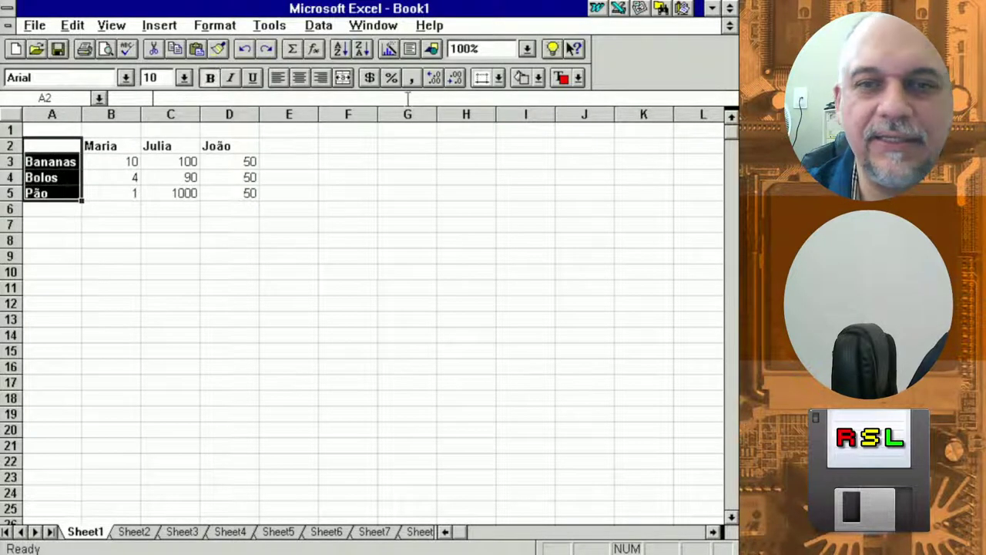
{"action": "left_click", "coordinate": [538, 79]}
{"action": "left_click", "coordinate": [537, 117]}
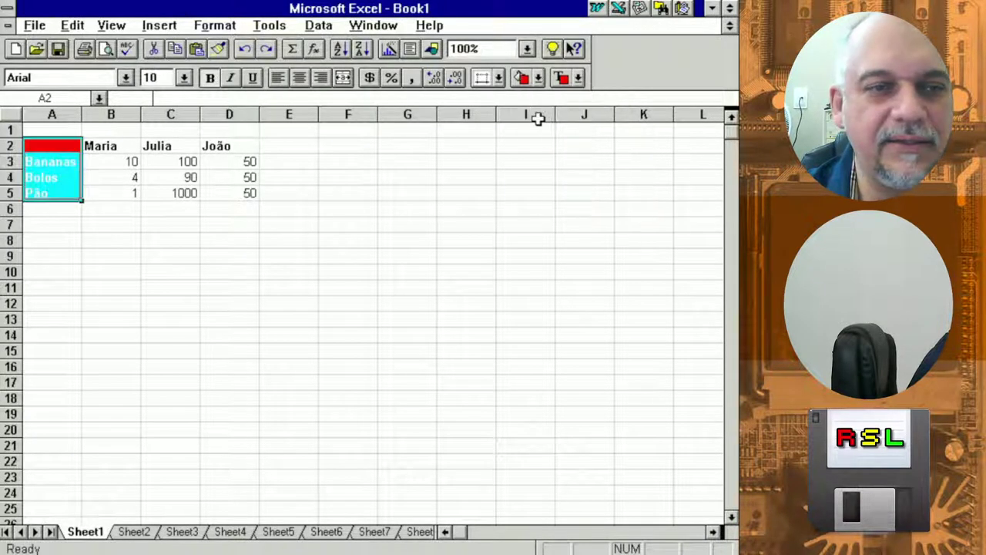
Fill the salesperson name cells B2:D2 with bright green
{"action": "left_click", "coordinate": [321, 161]}
{"action": "left_click_drag", "start_coordinate": [115, 151], "coordinate": [241, 150]}
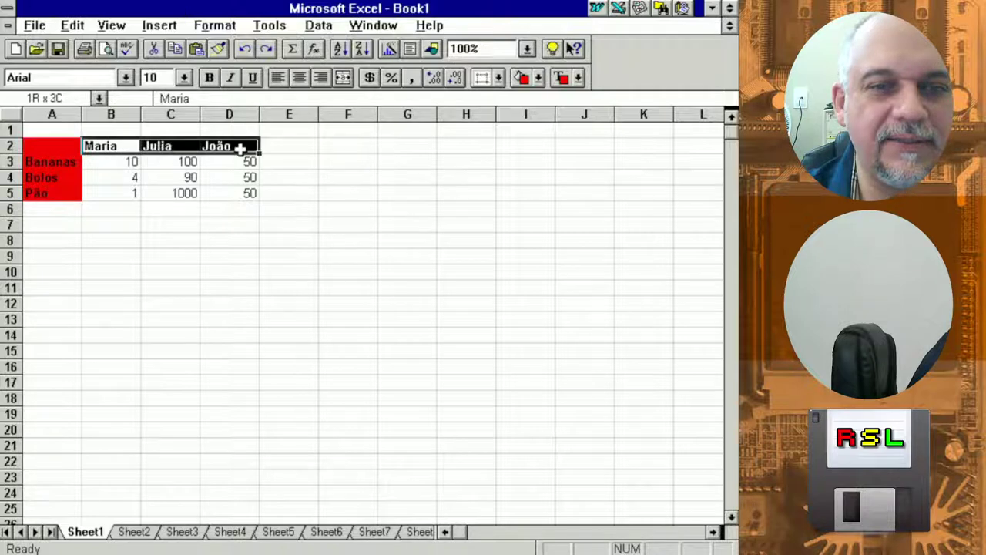
{"action": "left_click", "coordinate": [538, 79]}
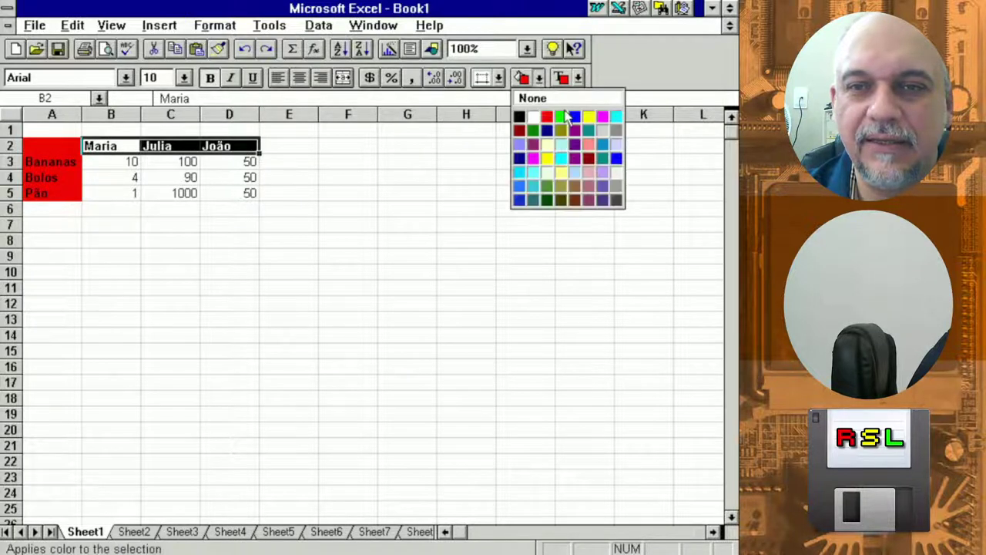
{"action": "left_click", "coordinate": [562, 115]}
{"action": "left_click", "coordinate": [101, 162]}
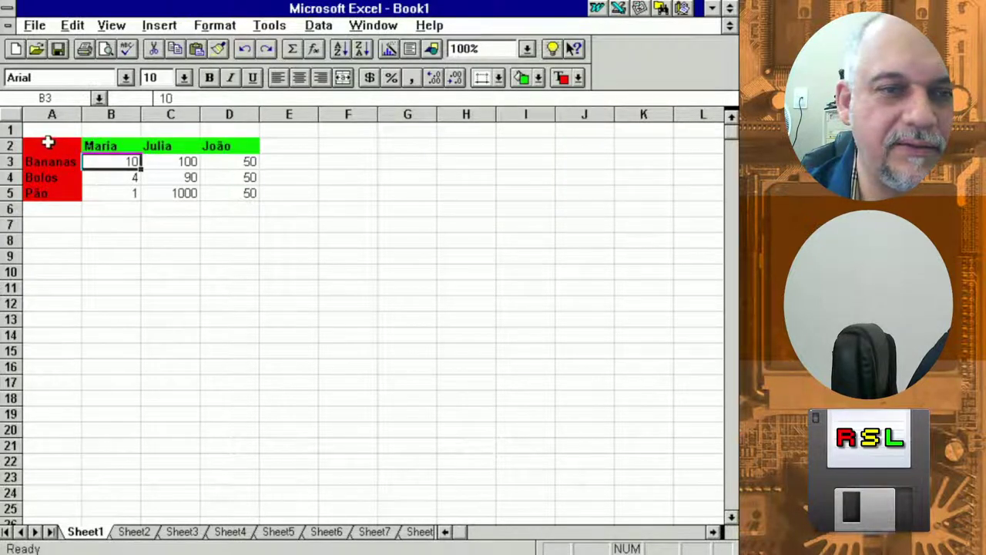
Set the font colour of the product label cells A2:A5 to white
{"action": "left_click_drag", "start_coordinate": [48, 142], "coordinate": [47, 193]}
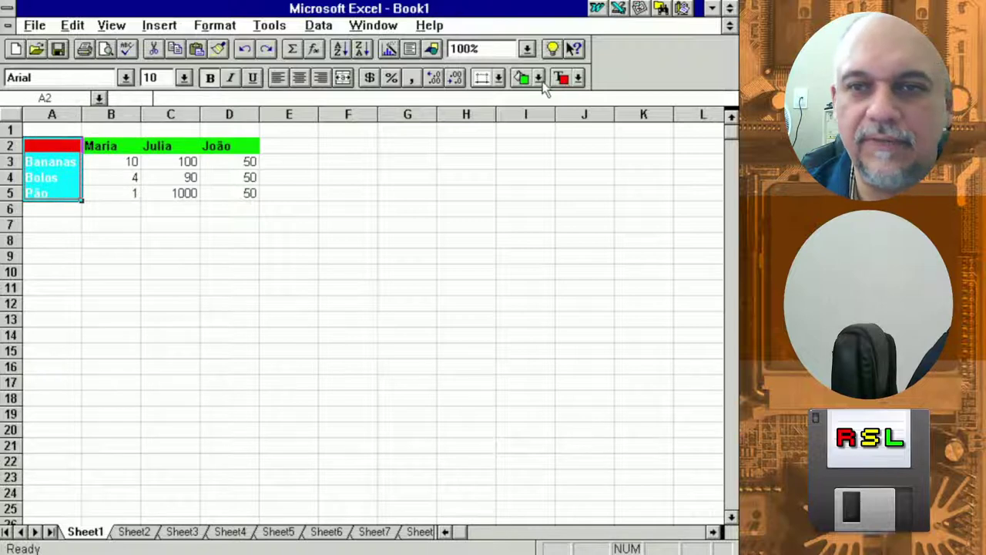
{"action": "left_click", "coordinate": [577, 79]}
{"action": "left_click", "coordinate": [560, 98]}
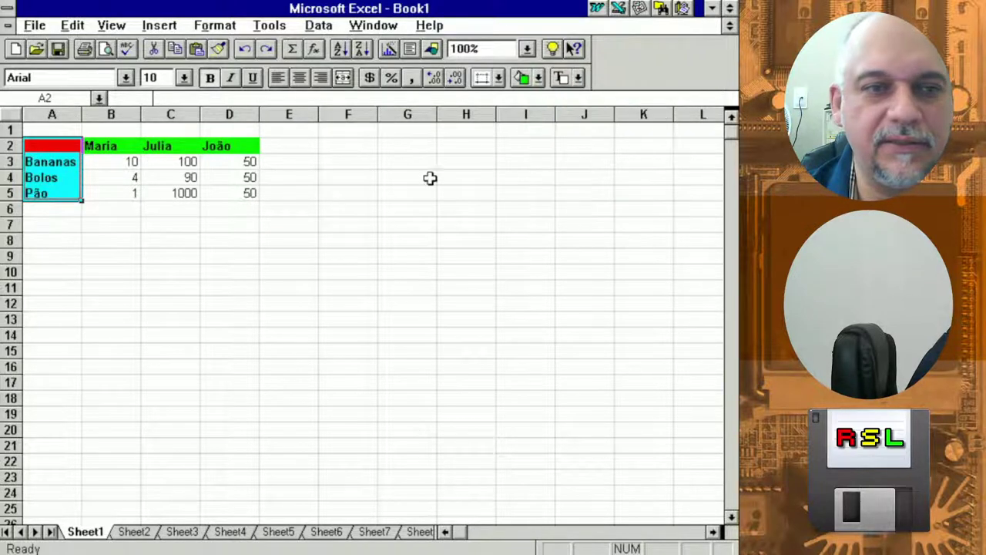
{"action": "left_click", "coordinate": [402, 195]}
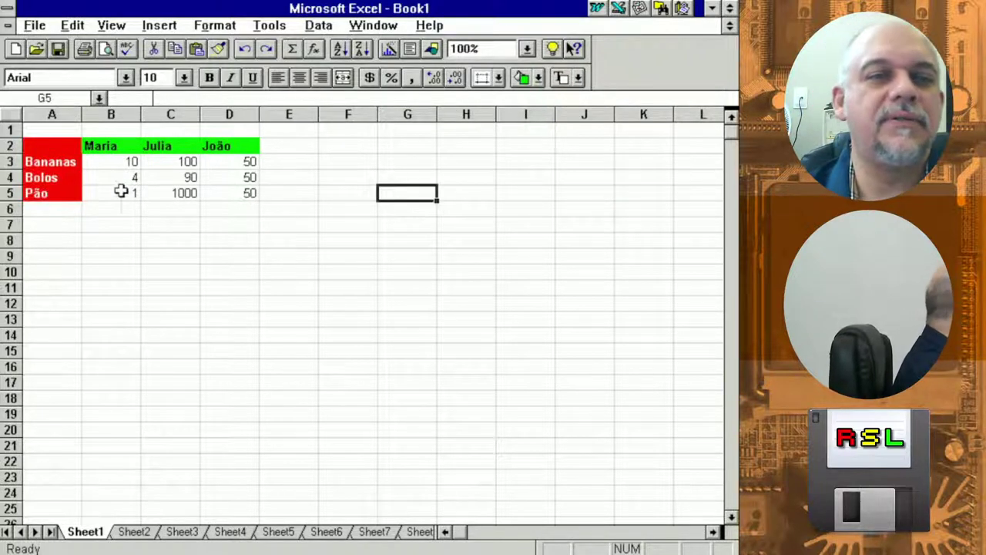
Copy the blank unformatted cell A1 onto A2 to remove the red fill from the table's corner cell
{"action": "left_click", "coordinate": [65, 129]}
{"action": "key", "text": "ctrl+c"}
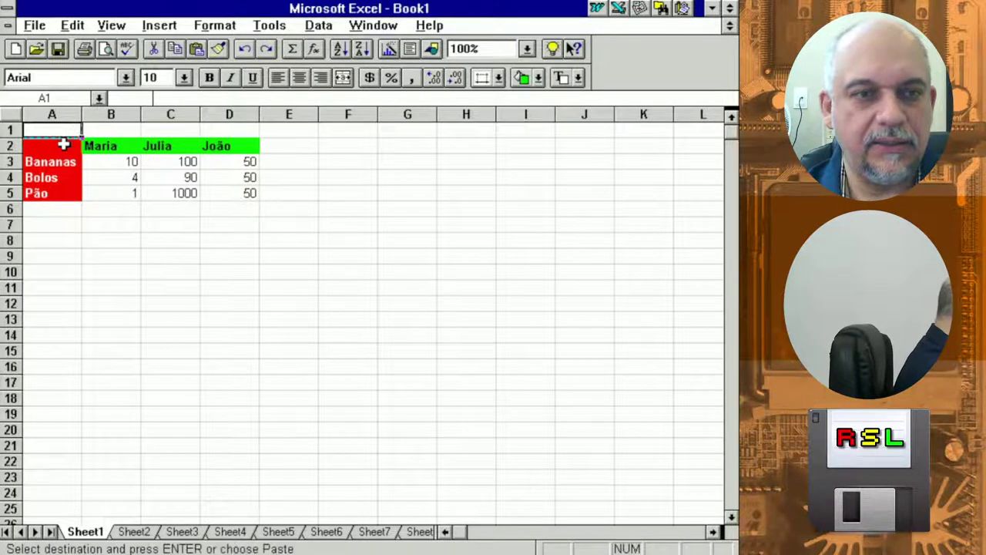
{"action": "left_click", "coordinate": [64, 144]}
{"action": "key", "text": "ctrl+v"}
{"action": "left_click", "coordinate": [100, 209]}
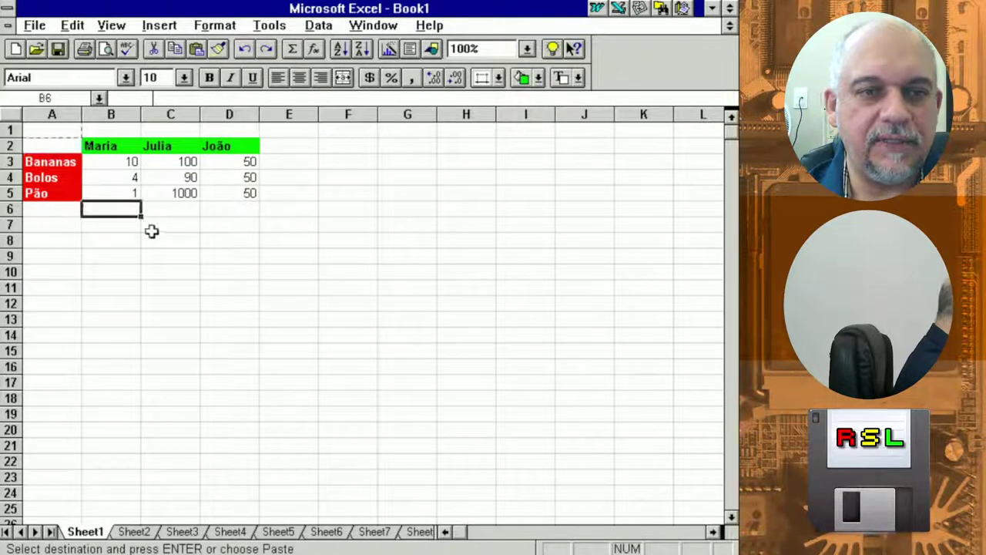
Enter the label Total in cell A6 below the product names
{"action": "left_click", "coordinate": [55, 210]}
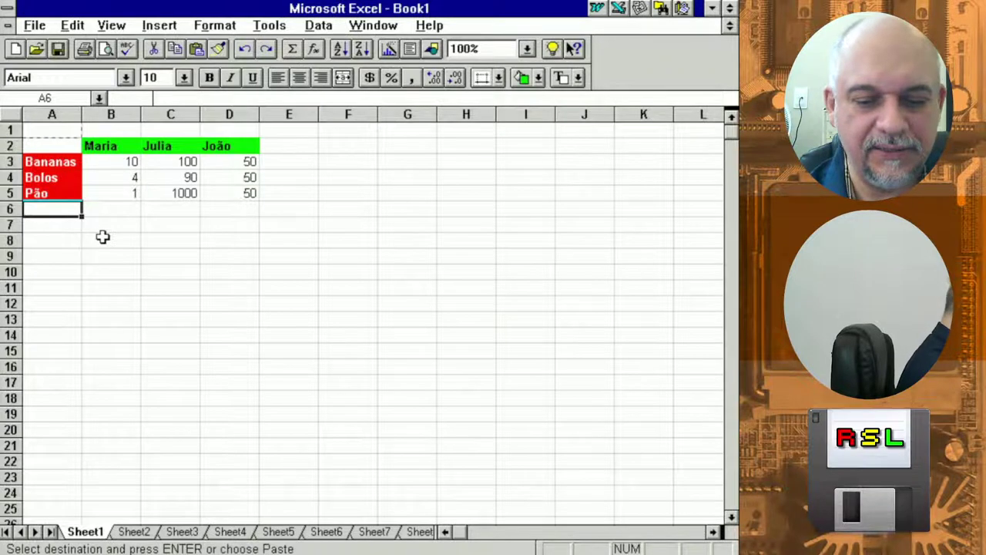
{"action": "type", "text": "Total"}
{"action": "key", "text": "Return"}
{"action": "key", "text": "Right"}
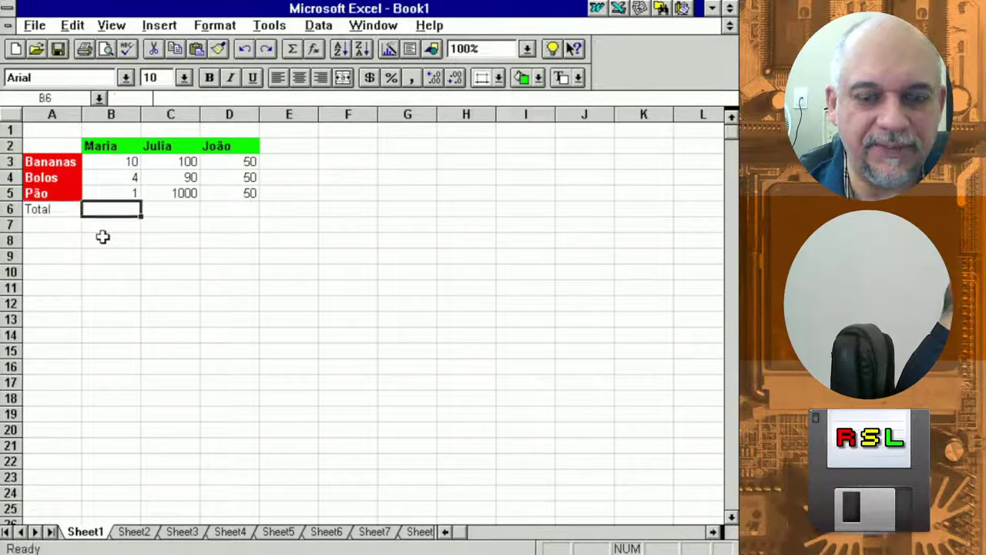
Enter a SUM formula in B6 that adds the figures in B3:B5
{"action": "type", "text": "=sum("}
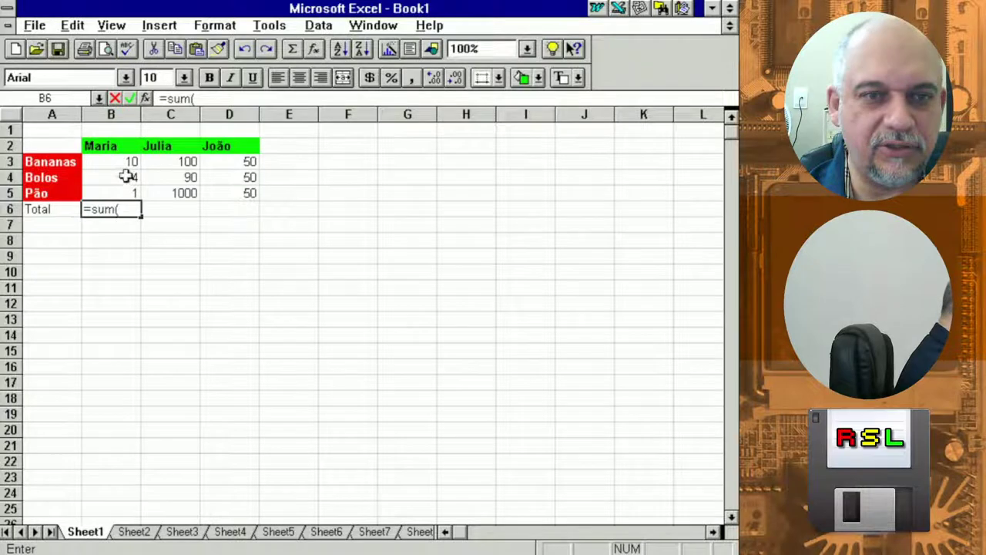
{"action": "left_click_drag", "start_coordinate": [125, 161], "coordinate": [126, 192]}
{"action": "key", "text": "Return"}
{"action": "key", "text": "Up"}
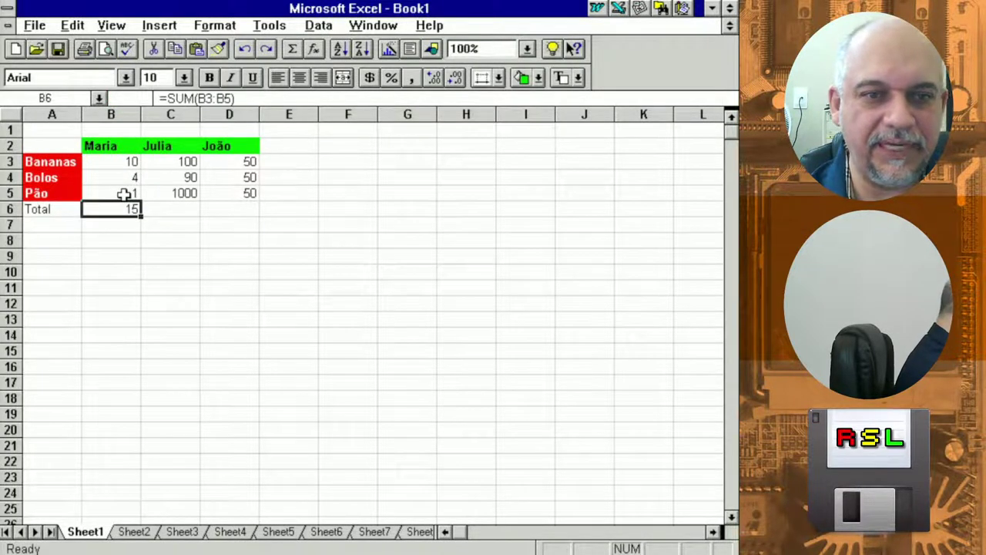
Fill the total formula from B6 across to C6:D6
{"action": "left_click", "coordinate": [143, 220]}
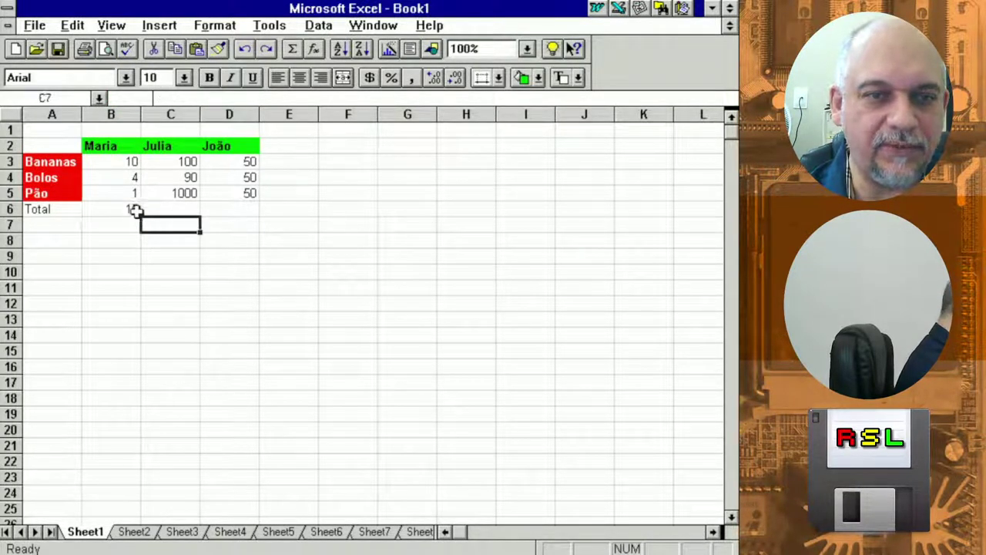
{"action": "left_click", "coordinate": [136, 208]}
{"action": "left_click_drag", "start_coordinate": [141, 216], "coordinate": [239, 224]}
{"action": "left_click", "coordinate": [227, 239]}
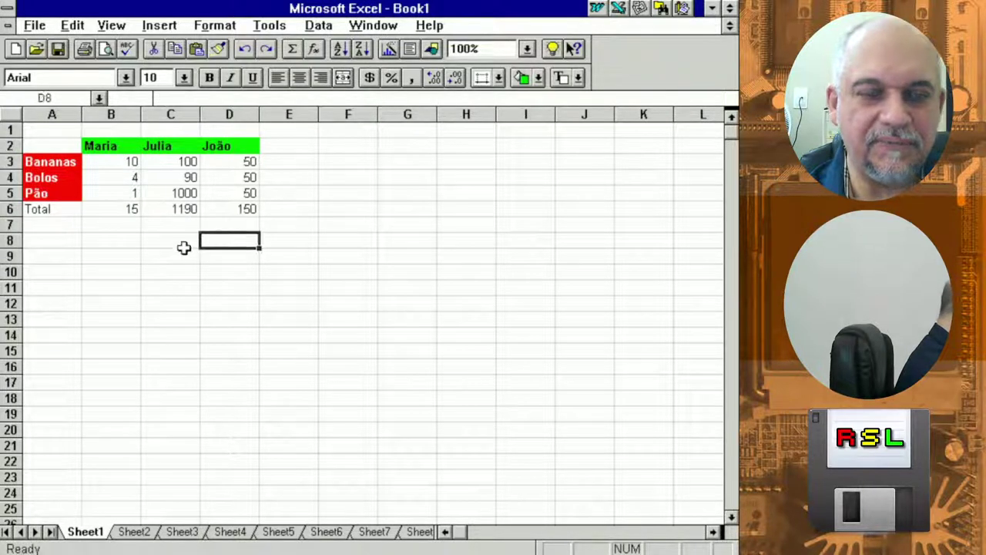
{"action": "left_click", "coordinate": [110, 256]}
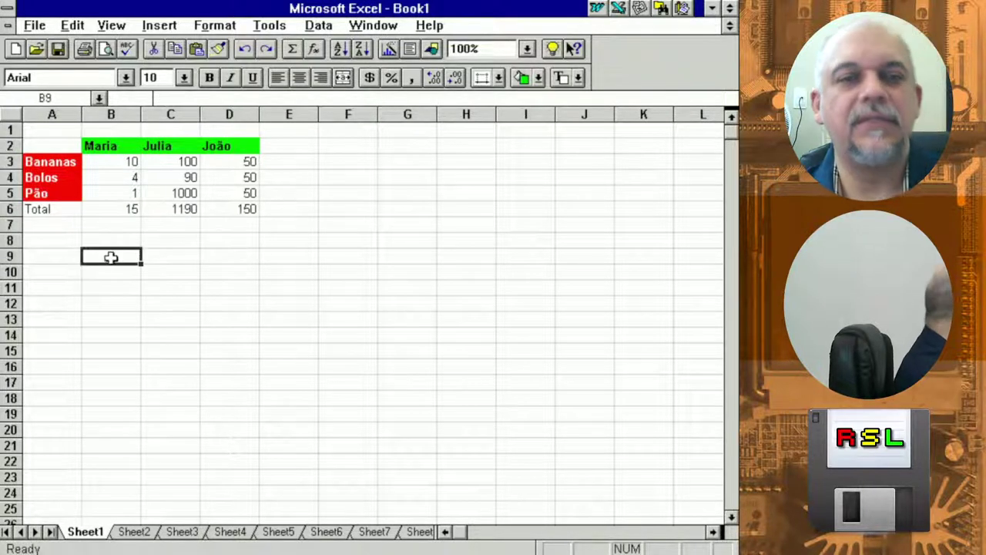
{"action": "left_click", "coordinate": [68, 254]}
{"action": "left_click_drag", "start_coordinate": [62, 147], "coordinate": [225, 203]}
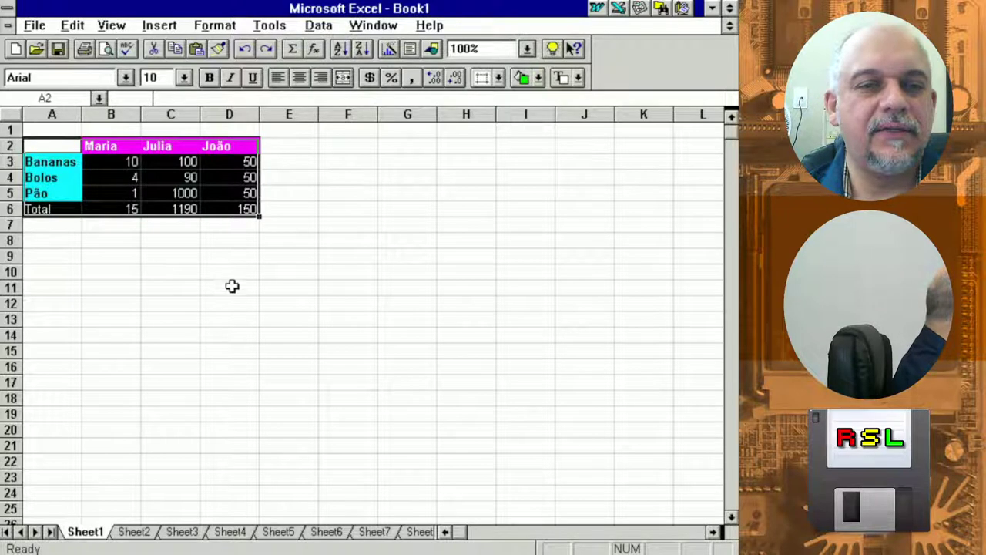
{"action": "left_click", "coordinate": [185, 275]}
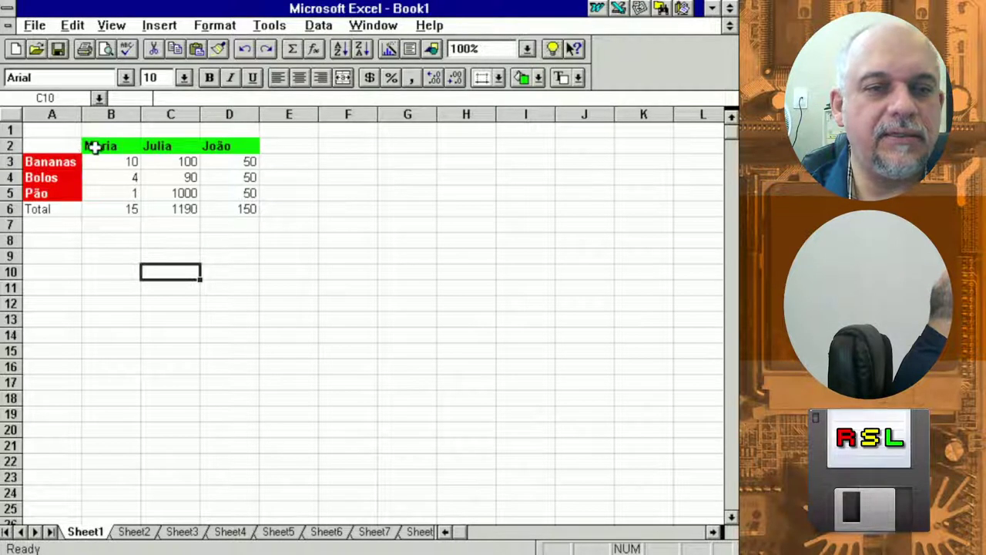
{"action": "left_click_drag", "start_coordinate": [91, 146], "coordinate": [231, 147]}
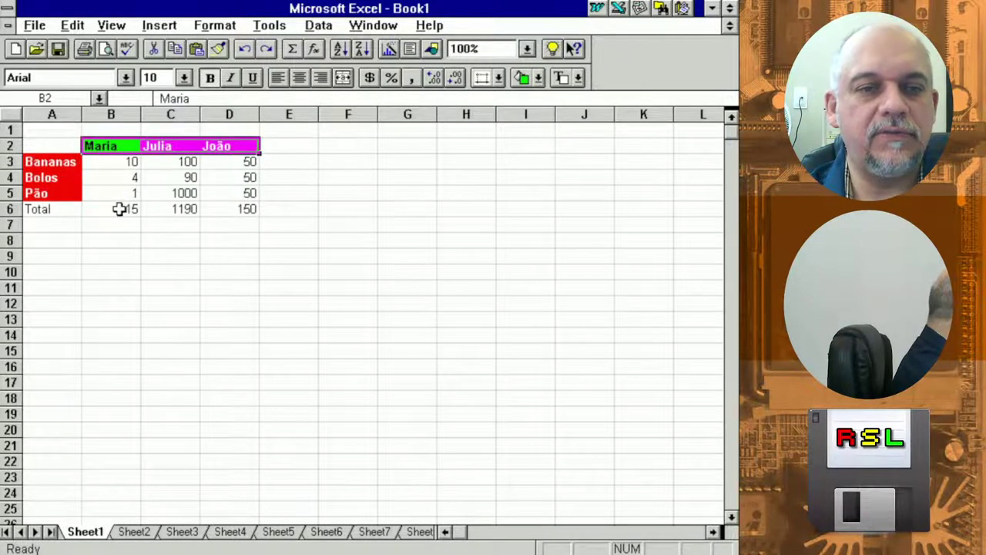
{"action": "left_click_drag", "start_coordinate": [123, 208], "coordinate": [221, 218]}
{"action": "left_click", "coordinate": [128, 161]}
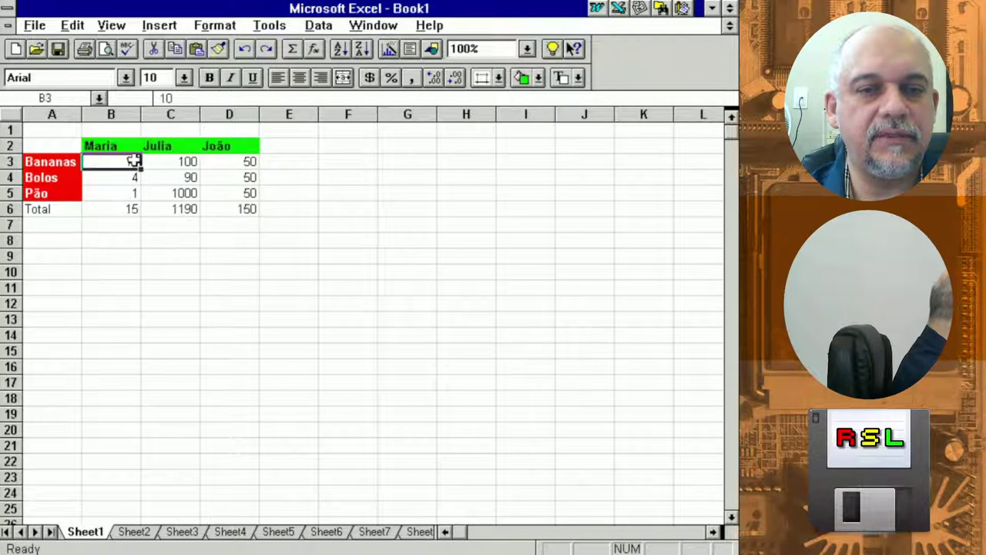
Insert a chart on this sheet from the names B2:D2 and the totals B6:D6, placing it over about F6:J18
{"action": "left_click_drag", "start_coordinate": [116, 146], "coordinate": [218, 147]}
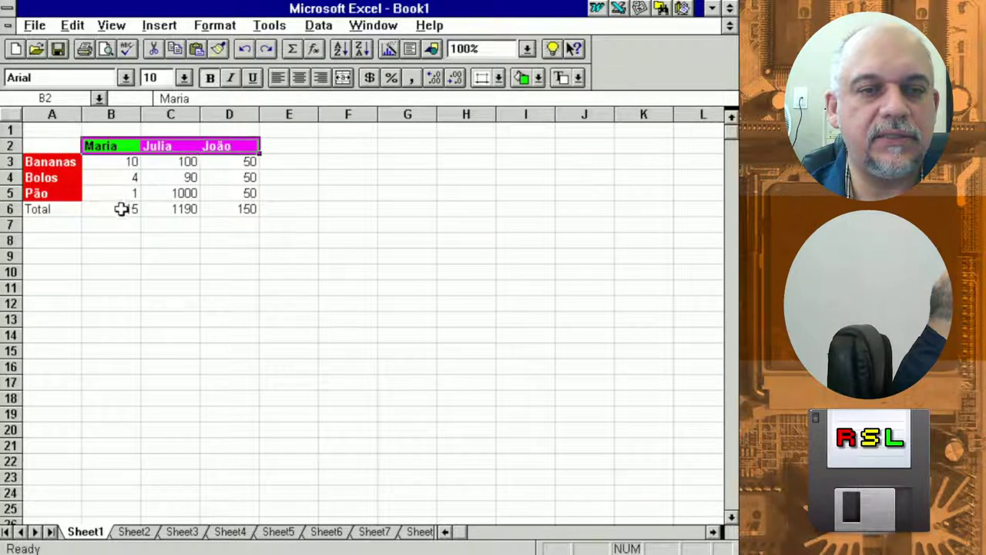
{"action": "left_click_drag", "start_coordinate": [121, 205], "coordinate": [229, 216]}
{"action": "left_click", "coordinate": [159, 26]}
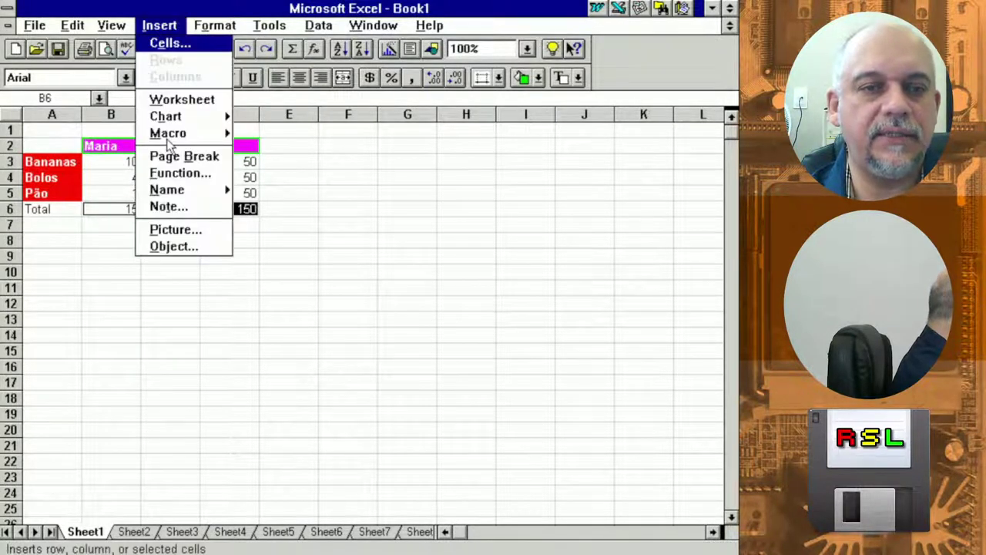
{"action": "mouse_move", "coordinate": [185, 117]}
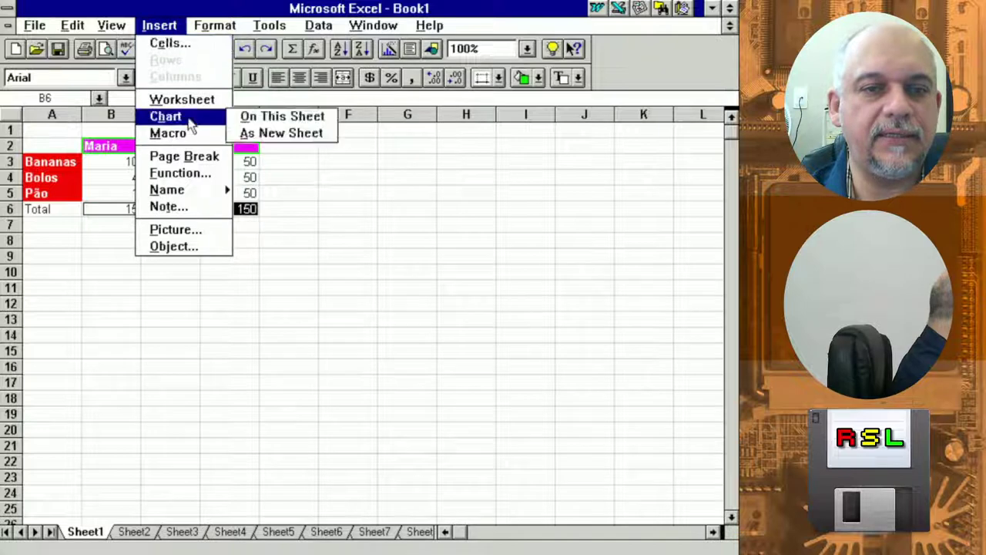
{"action": "left_click", "coordinate": [274, 122]}
{"action": "left_click_drag", "start_coordinate": [305, 208], "coordinate": [621, 401]}
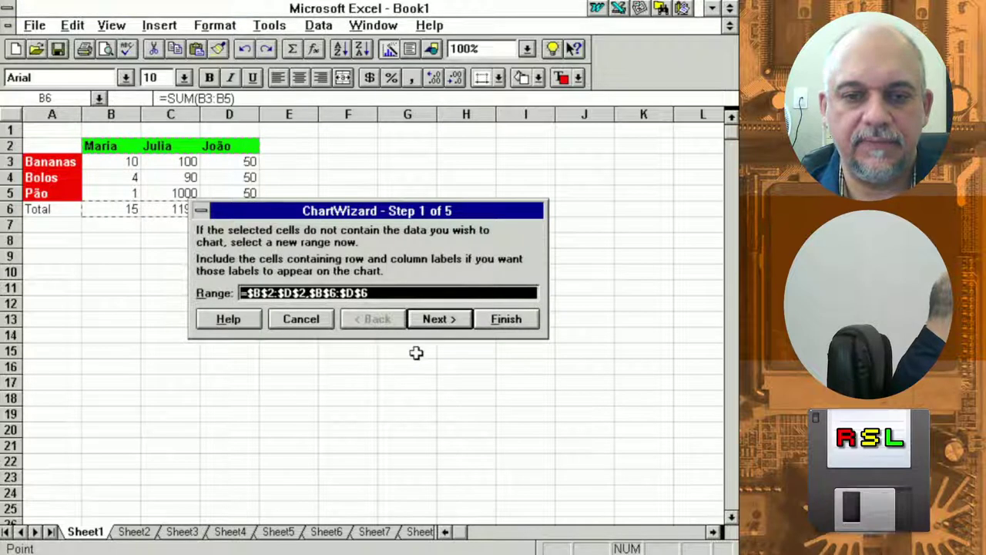
Accept the data range, choose the Column chart type with format 2, and finish the ChartWizard
{"action": "left_click", "coordinate": [451, 318]}
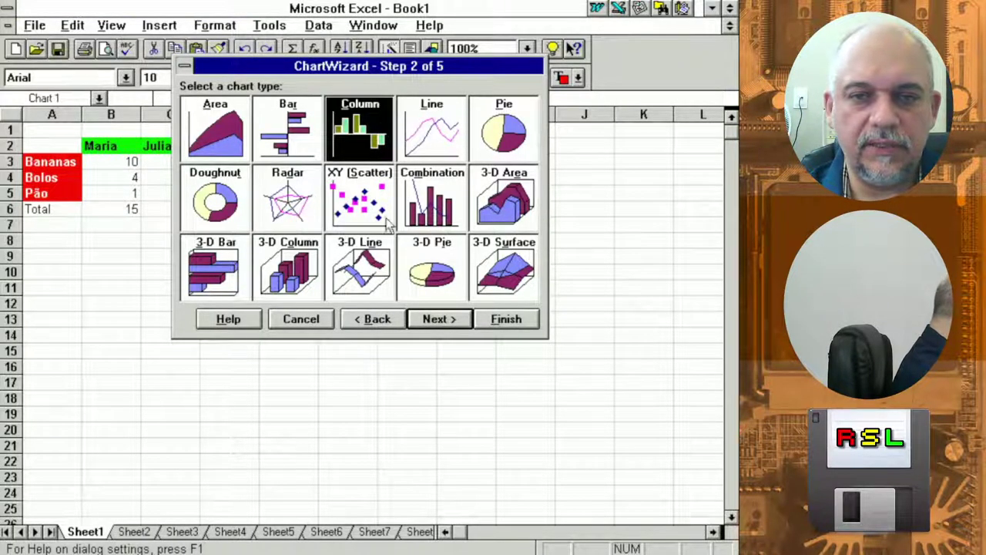
{"action": "left_click", "coordinate": [442, 320]}
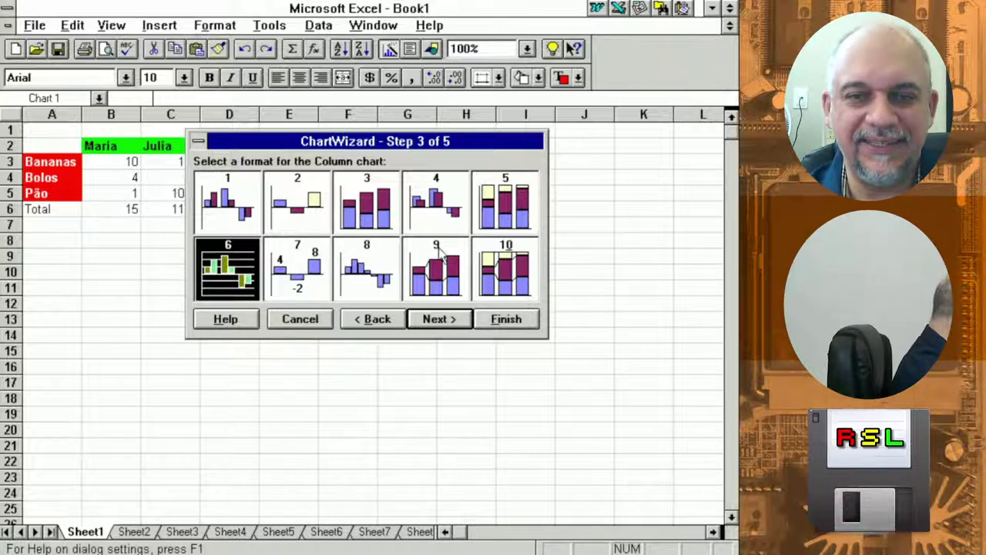
{"action": "left_click", "coordinate": [295, 212]}
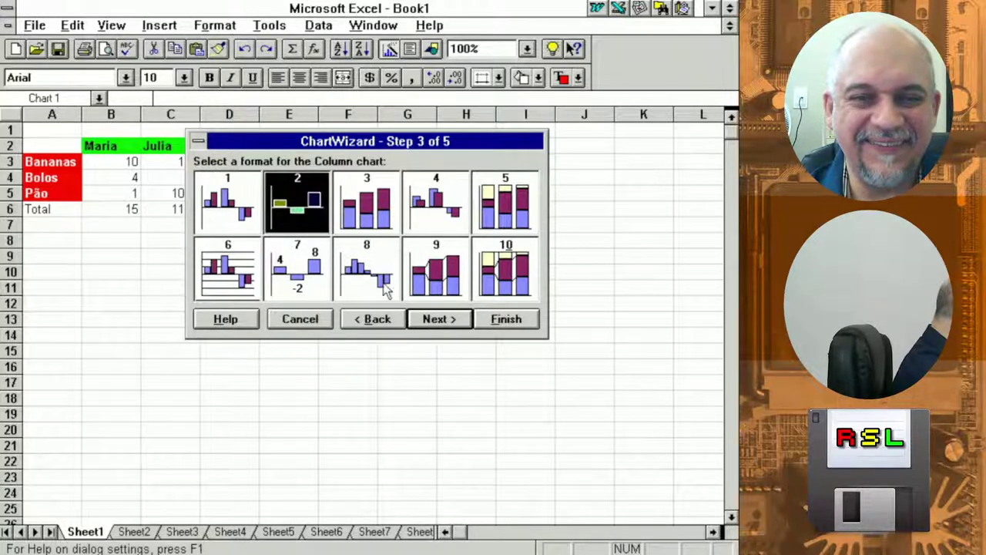
{"action": "left_click", "coordinate": [442, 320]}
{"action": "left_click", "coordinate": [507, 322]}
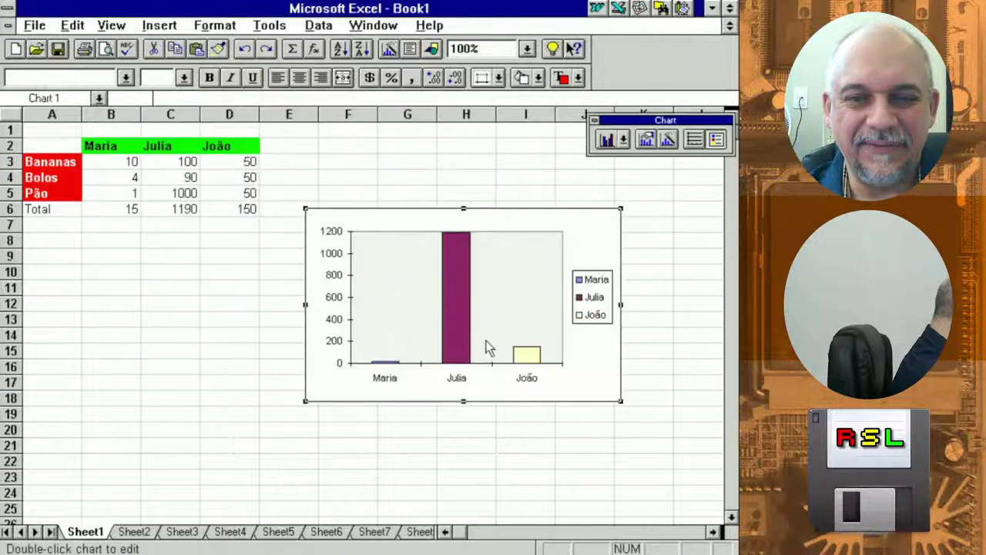
Enlarge the chart and reposition it below the table, covering about E8:K23
{"action": "left_click", "coordinate": [473, 435]}
{"action": "left_click", "coordinate": [347, 399]}
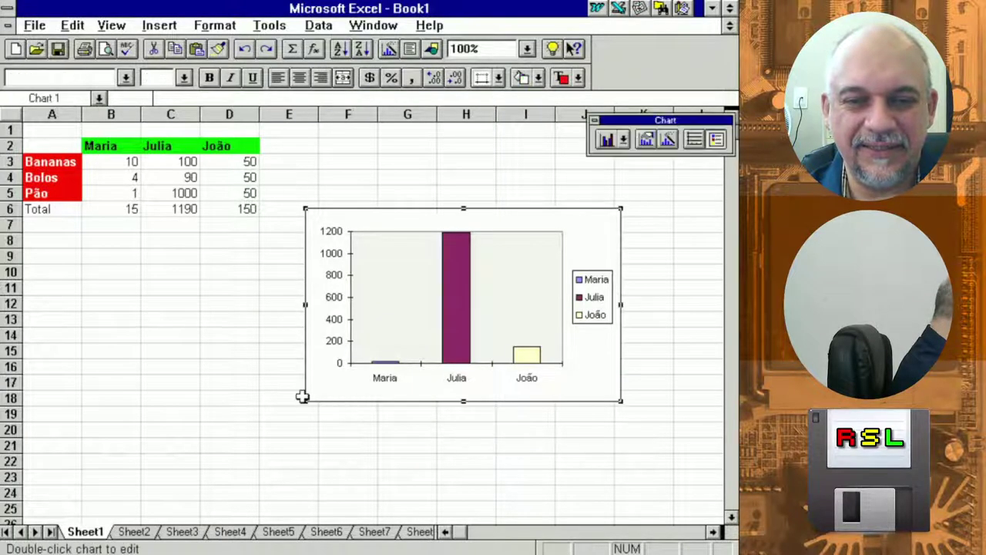
{"action": "left_click_drag", "start_coordinate": [302, 401], "coordinate": [206, 456]}
{"action": "left_click_drag", "start_coordinate": [367, 220], "coordinate": [410, 248]}
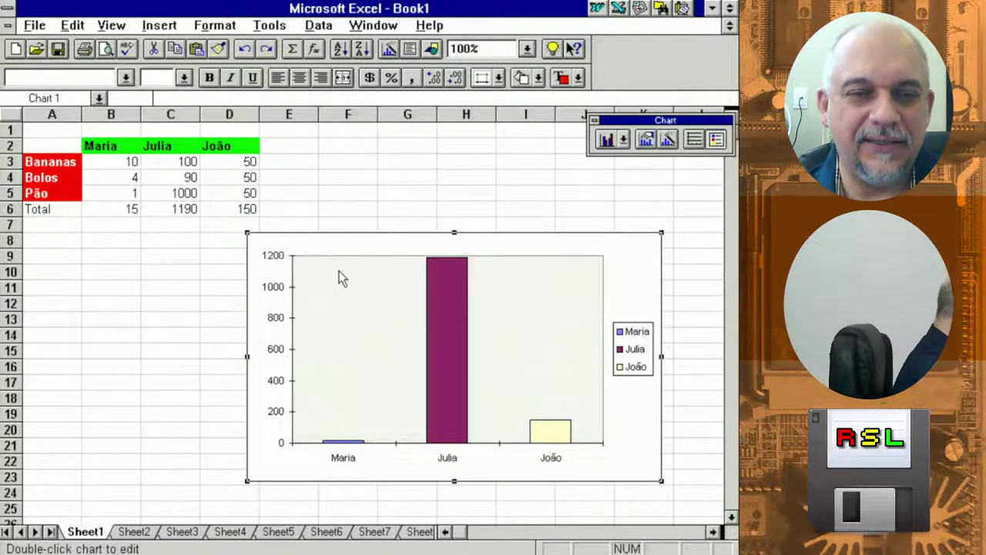
Change the second salesperson's figures to 70 for Pão in C5 and 20 for Bananas in C3
{"action": "left_click", "coordinate": [189, 193]}
{"action": "type", "text": "70"}
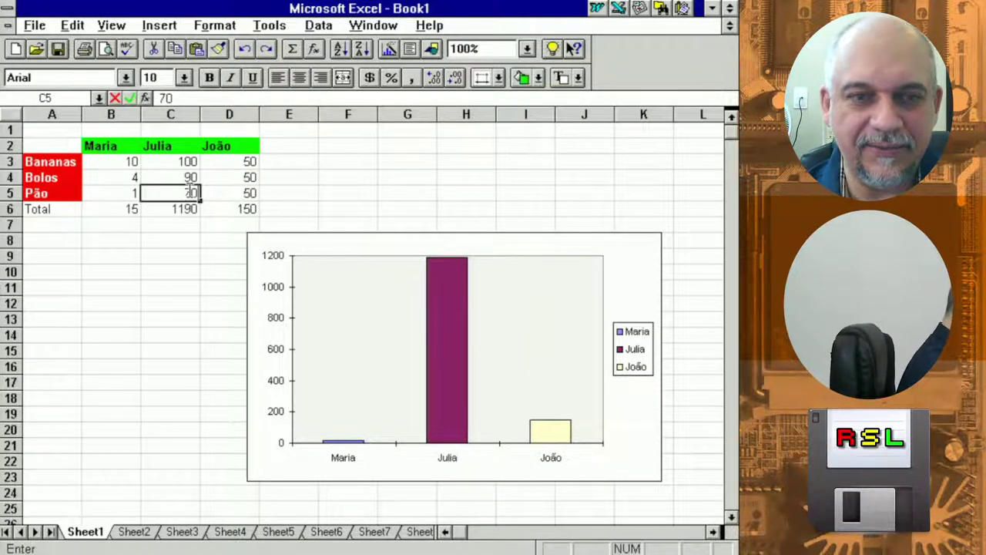
{"action": "key", "text": "Return"}
{"action": "key", "text": "Up"}
{"action": "key", "text": "Up"}
{"action": "key", "text": "Up"}
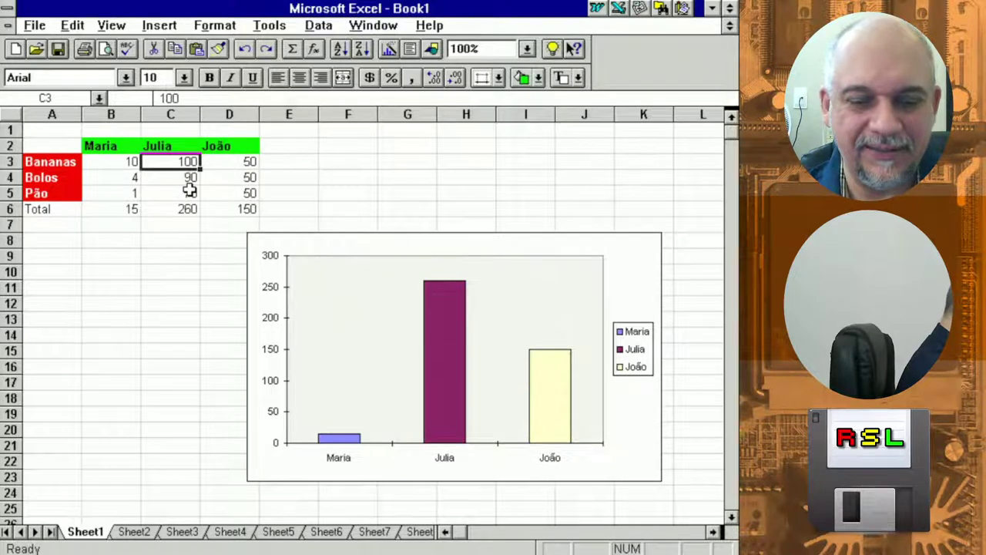
{"action": "type", "text": "20"}
{"action": "key", "text": "Return"}
Set the first salesperson's Pão figure in B5 to 30
{"action": "key", "text": "Down"}
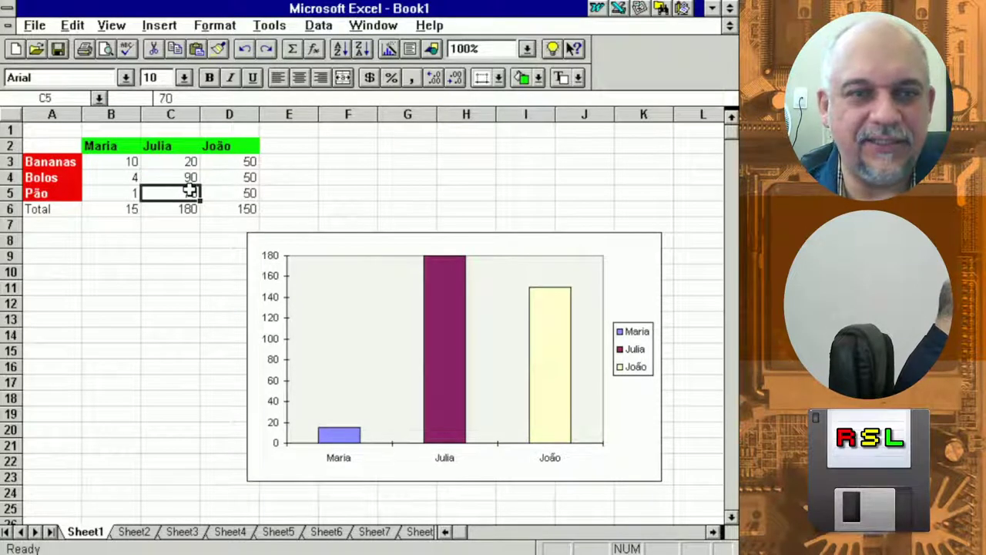
{"action": "key", "text": "Left"}
{"action": "type", "text": "3"}
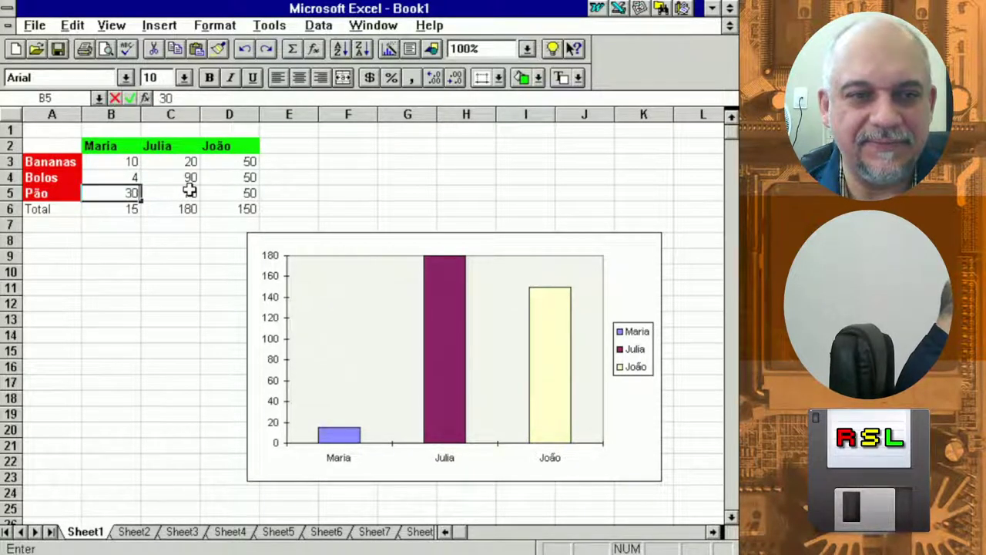
{"action": "key", "text": "Return"}
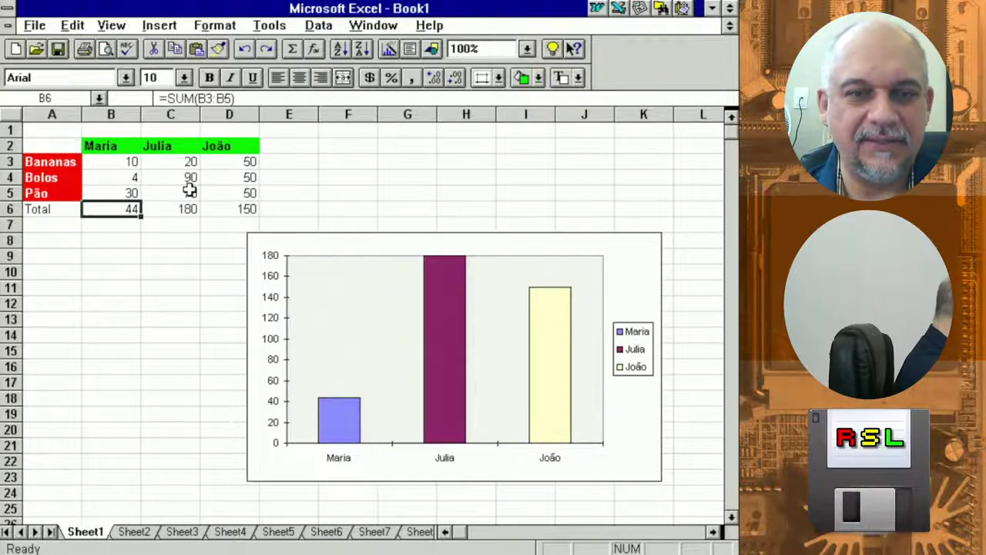
Move the chart slightly to the right so that it starts at column E, and deselect it
{"action": "left_click_drag", "start_coordinate": [332, 242], "coordinate": [354, 239]}
{"action": "left_click", "coordinate": [191, 271]}
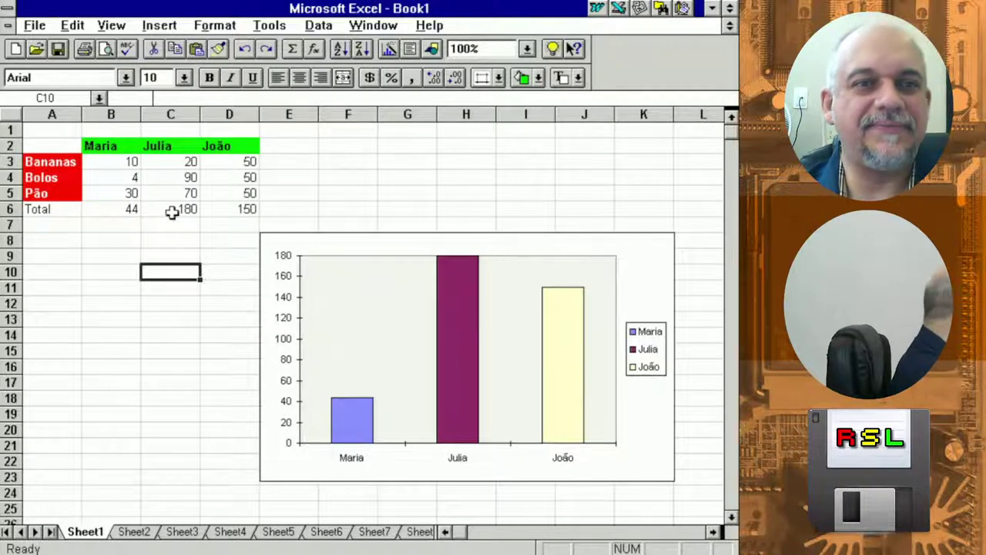
Start saving the workbook under a new name and choose the c:\temp folder as its destination
{"action": "left_click", "coordinate": [34, 25]}
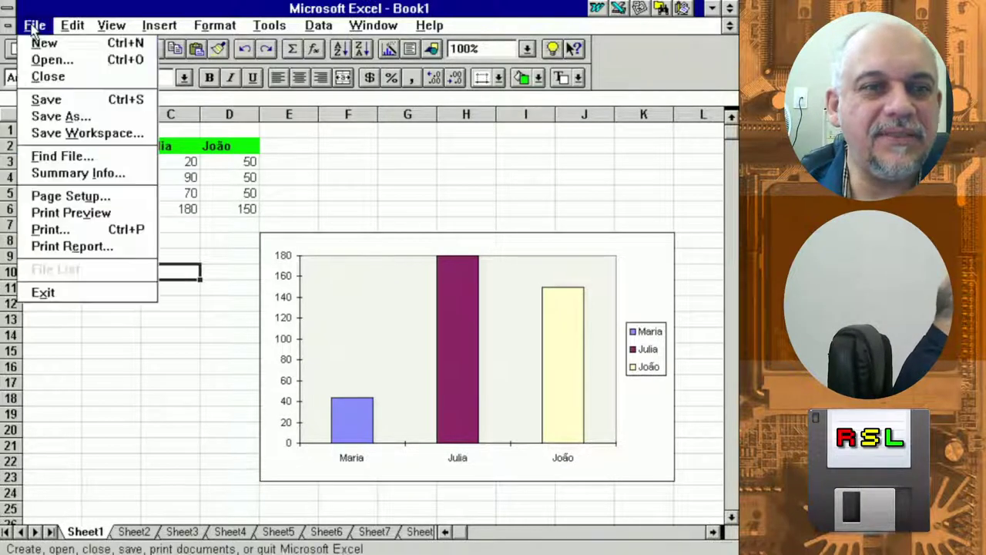
{"action": "left_click", "coordinate": [53, 117]}
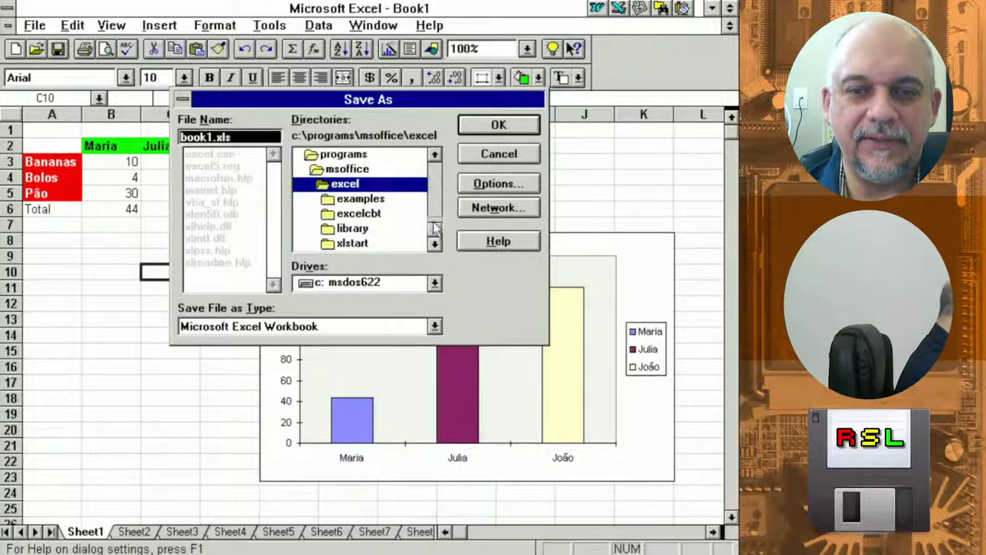
{"action": "left_click", "coordinate": [434, 154]}
{"action": "left_click", "coordinate": [341, 156]}
{"action": "double_click", "coordinate": [341, 156]}
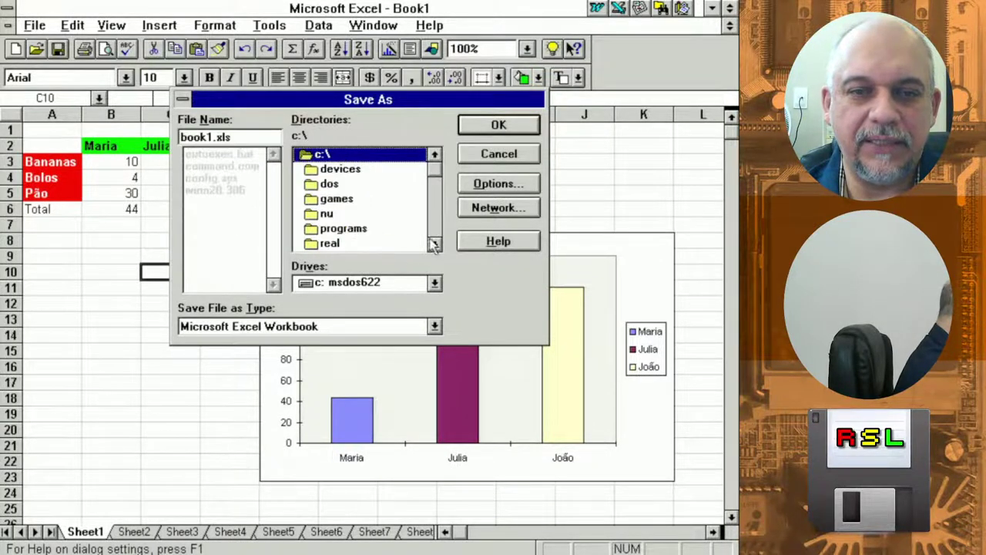
{"action": "left_click", "coordinate": [435, 244]}
{"action": "left_click", "coordinate": [351, 229]}
{"action": "double_click", "coordinate": [351, 229]}
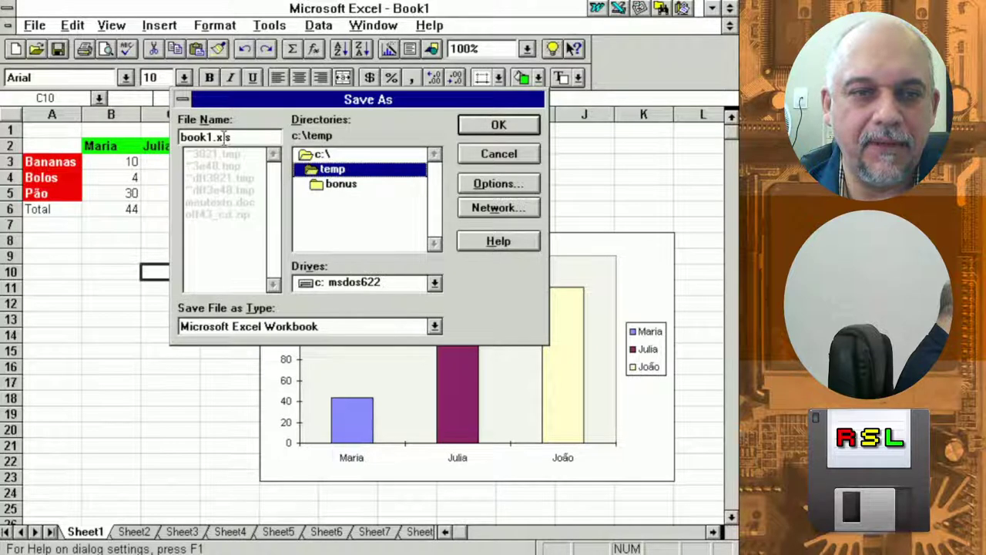
Name the workbook VENDAS.xls and save it, accepting the summary info as it is
{"action": "left_click_drag", "start_coordinate": [214, 136], "coordinate": [168, 131]}
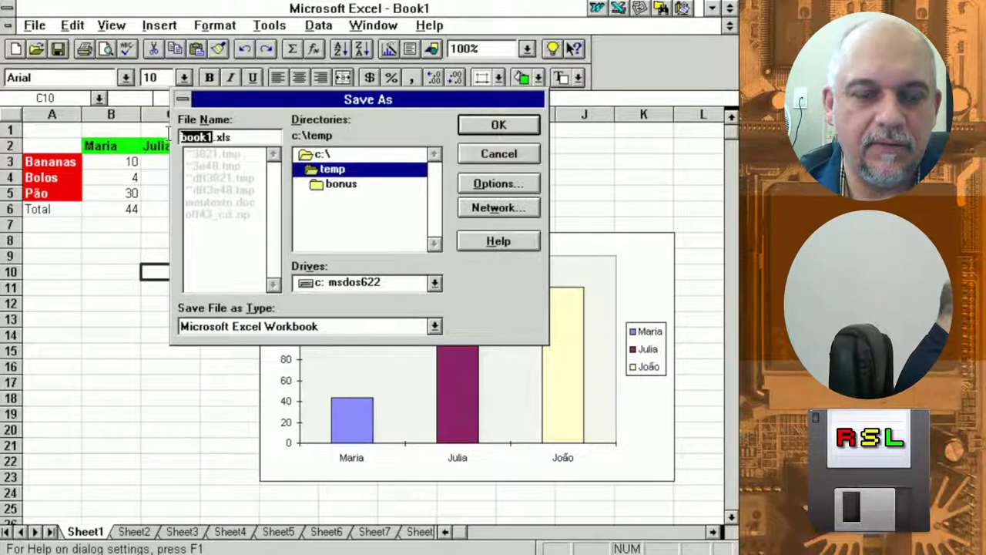
{"action": "type", "text": "VENMX"}
{"action": "key", "text": "BackSpace"}
{"action": "key", "text": "BackSpace"}
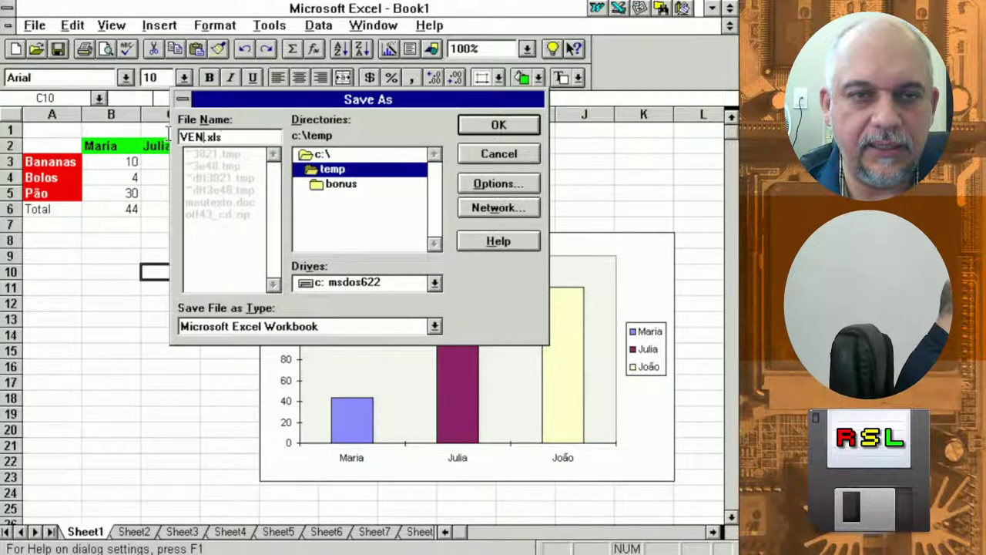
{"action": "type", "text": "DAS"}
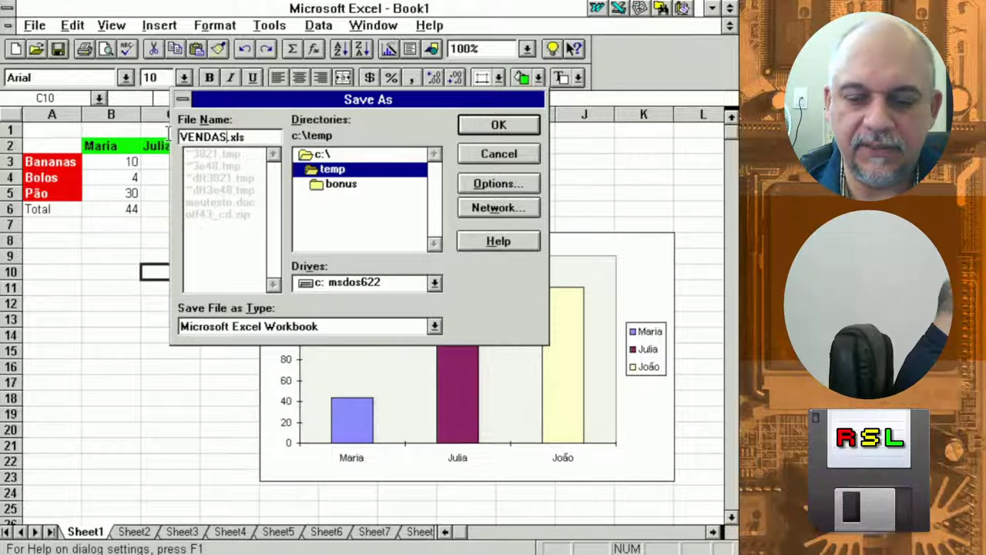
{"action": "key", "text": "Return"}
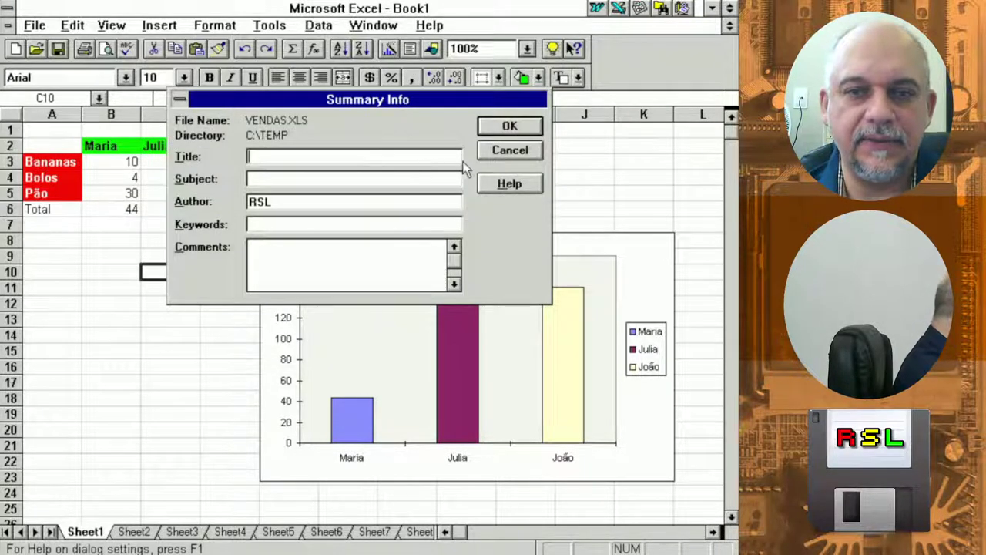
{"action": "left_click", "coordinate": [480, 129]}
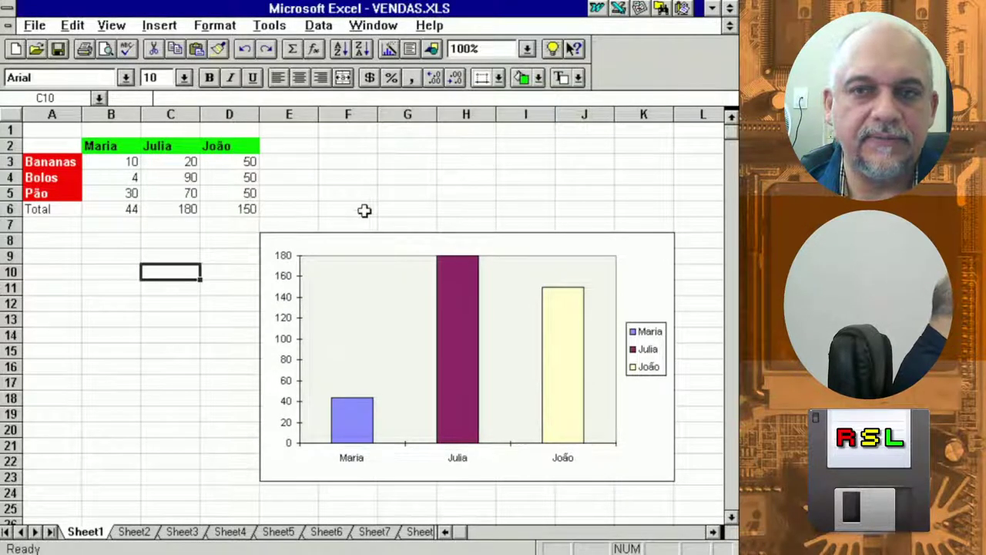
Close Excel, start Microsoft PowerPoint from the Microsoft Office group and dismiss the Tip of the Day
{"action": "left_click", "coordinate": [5, 10]}
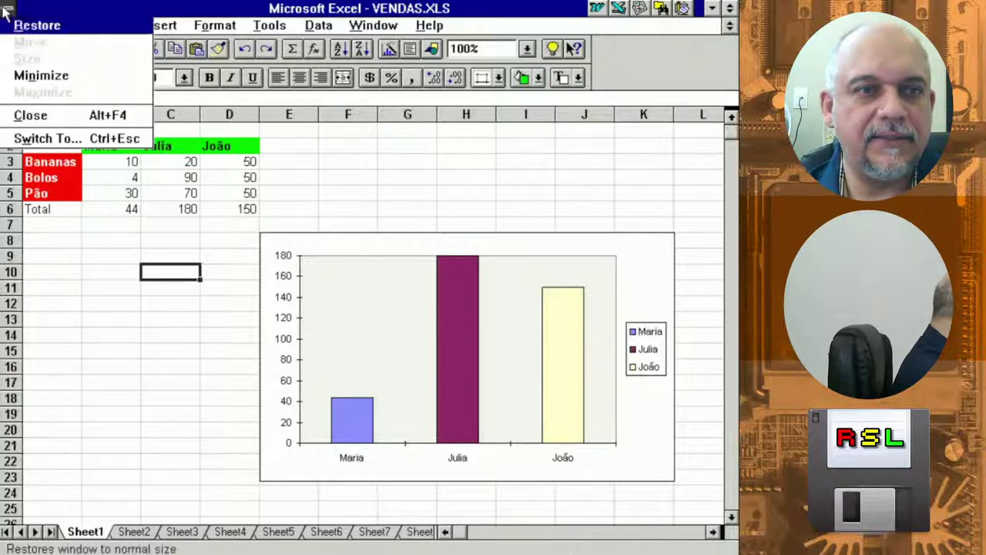
{"action": "left_click", "coordinate": [30, 114]}
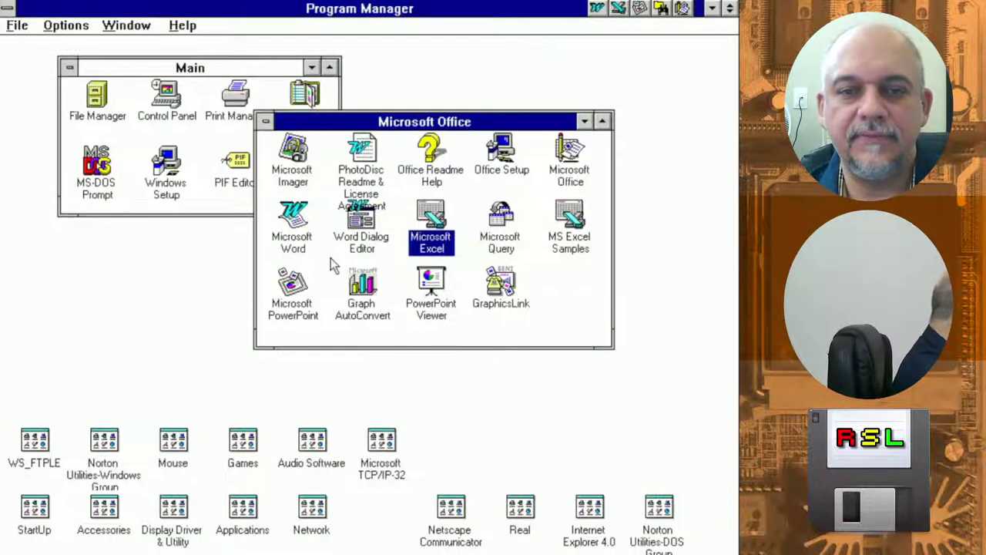
{"action": "left_click", "coordinate": [293, 288]}
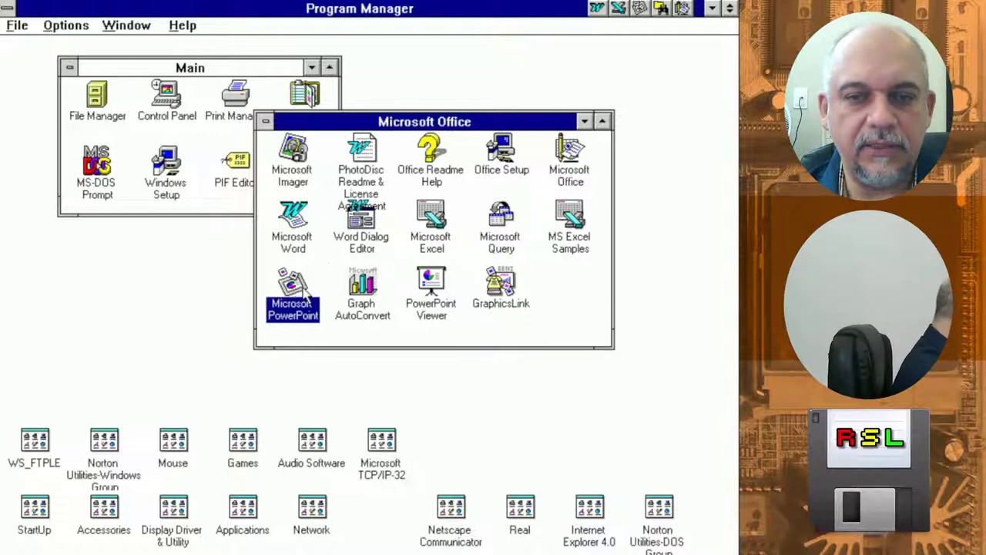
{"action": "double_click", "coordinate": [293, 288]}
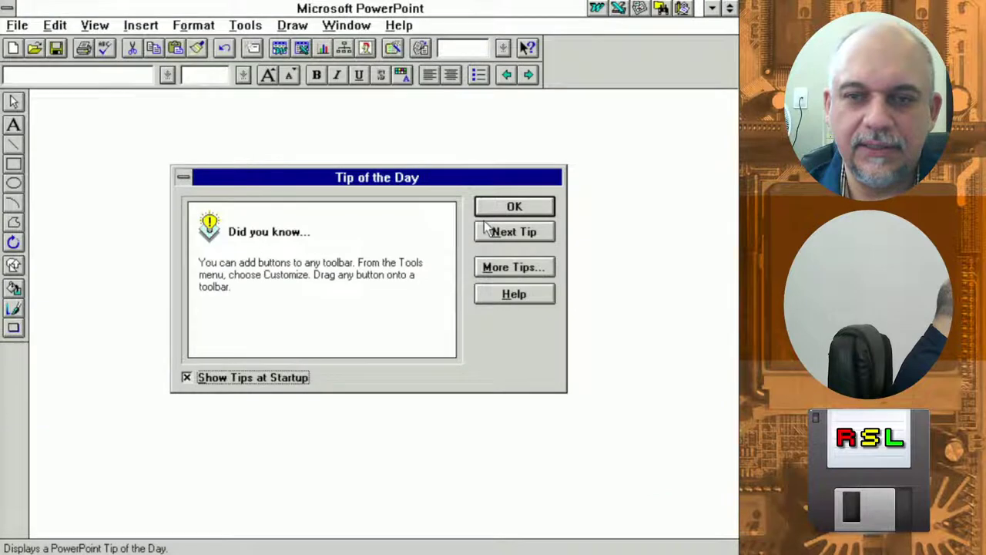
{"action": "left_click", "coordinate": [504, 207]}
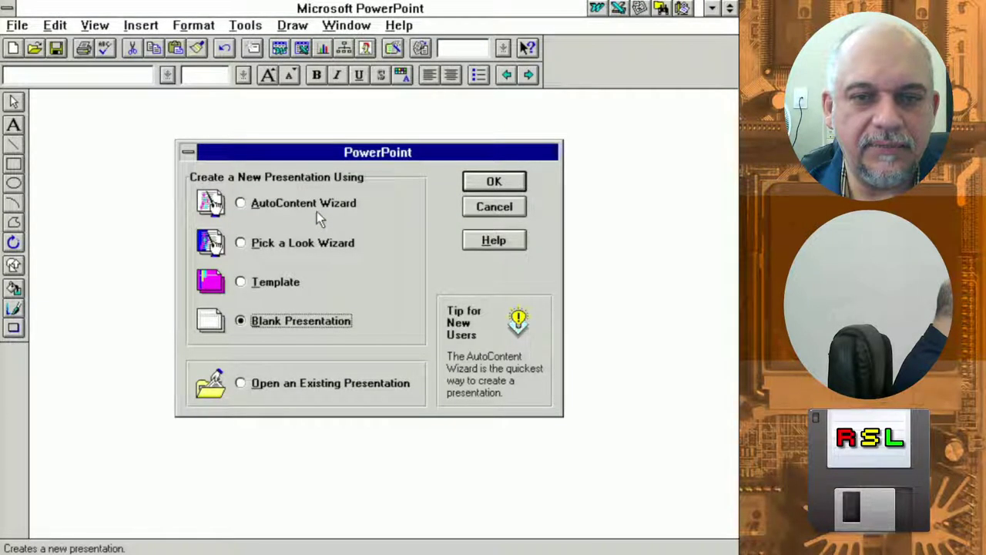
Create a blank presentation with the Title Slide layout and maximize its window
{"action": "left_click", "coordinate": [479, 186]}
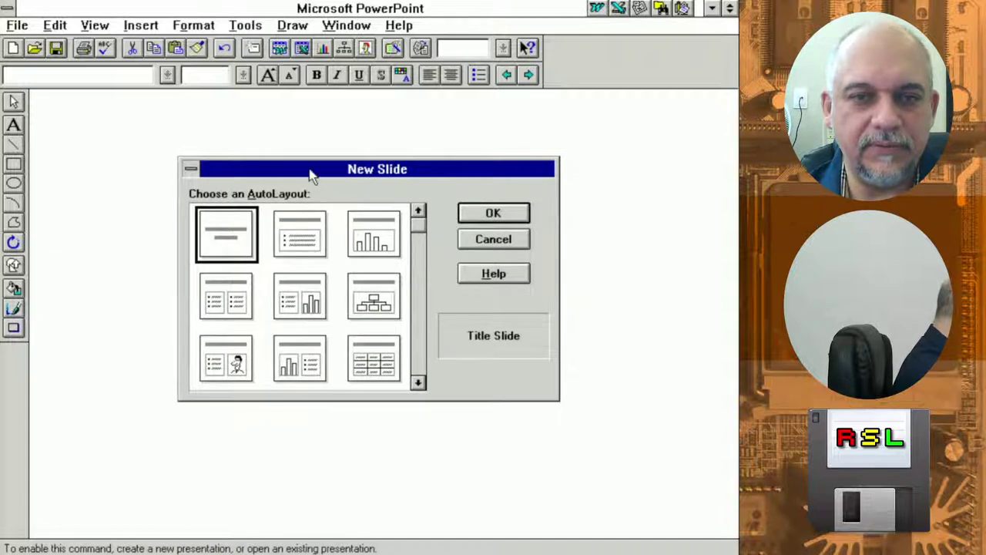
{"action": "left_click_drag", "start_coordinate": [312, 175], "coordinate": [307, 157]}
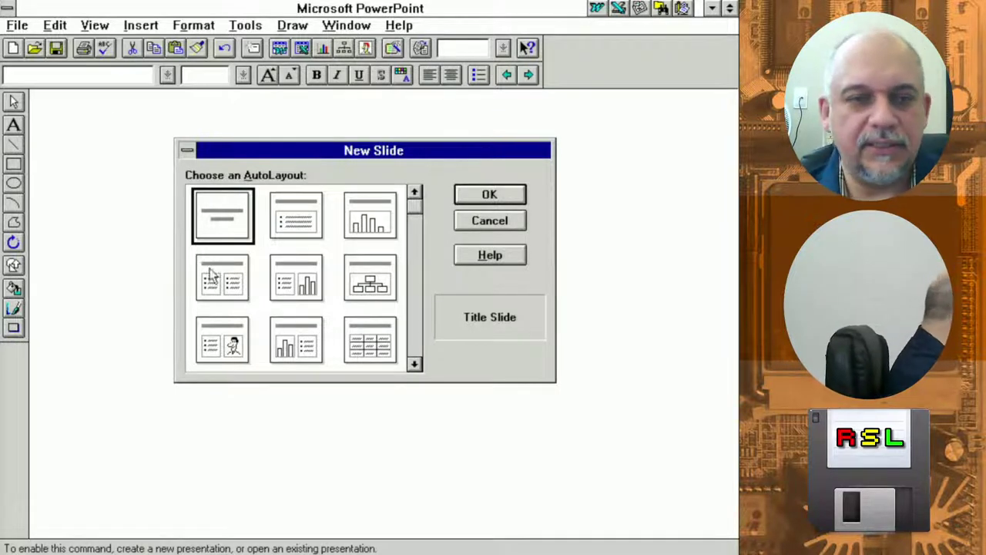
{"action": "double_click", "coordinate": [226, 237]}
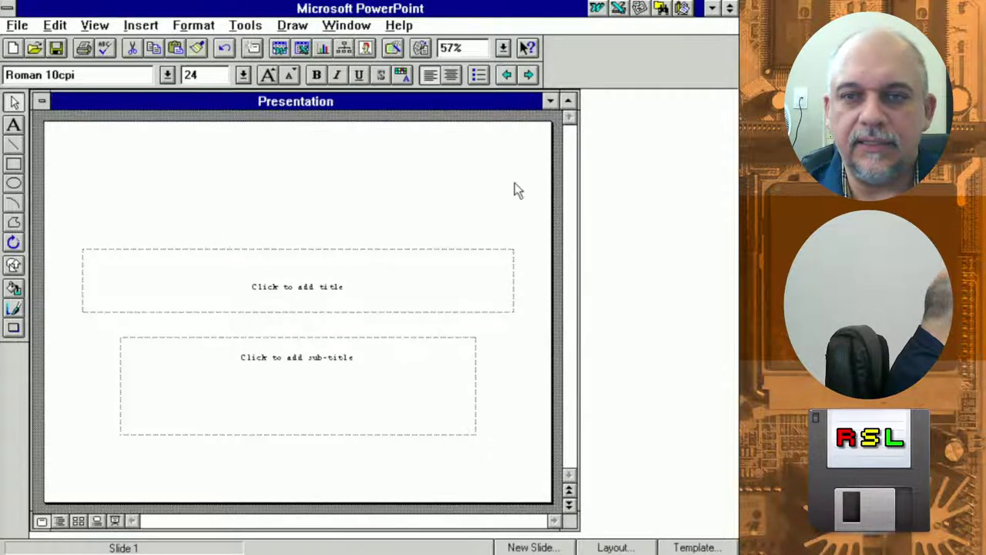
{"action": "left_click", "coordinate": [568, 101]}
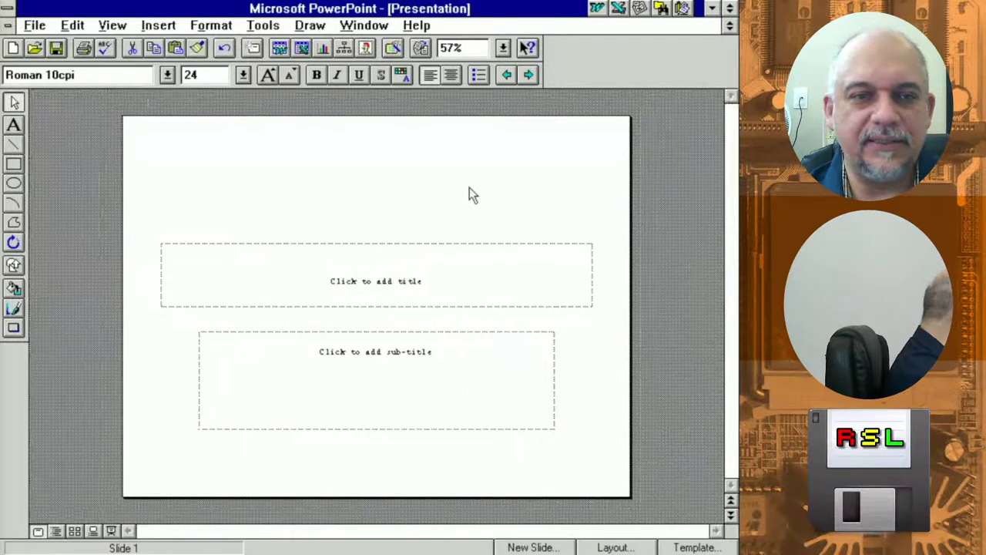
Deselect the slide's title and sub-title placeholders and set the default text font to Modern
{"action": "left_click", "coordinate": [428, 245]}
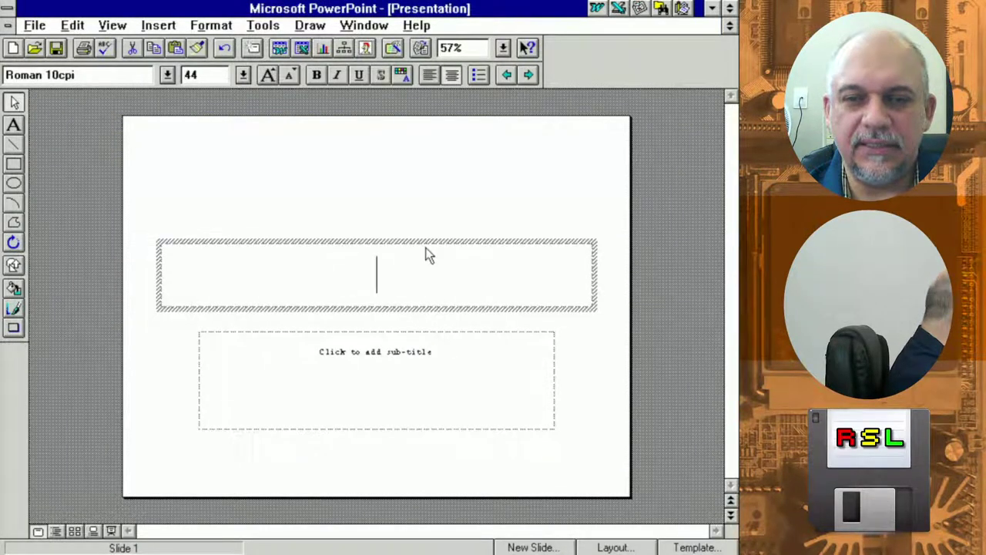
{"action": "left_click", "coordinate": [414, 332]}
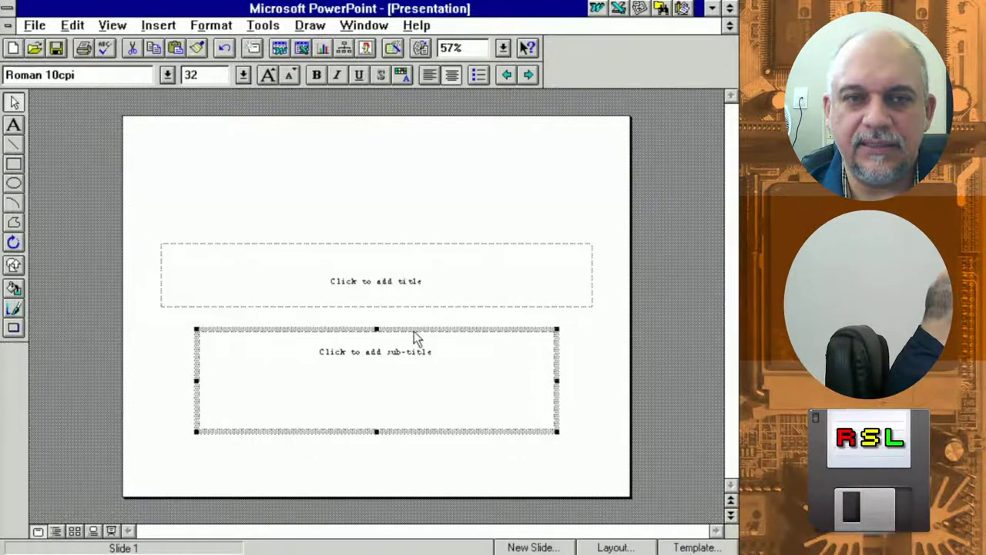
{"action": "left_click", "coordinate": [373, 283]}
{"action": "left_click", "coordinate": [345, 202]}
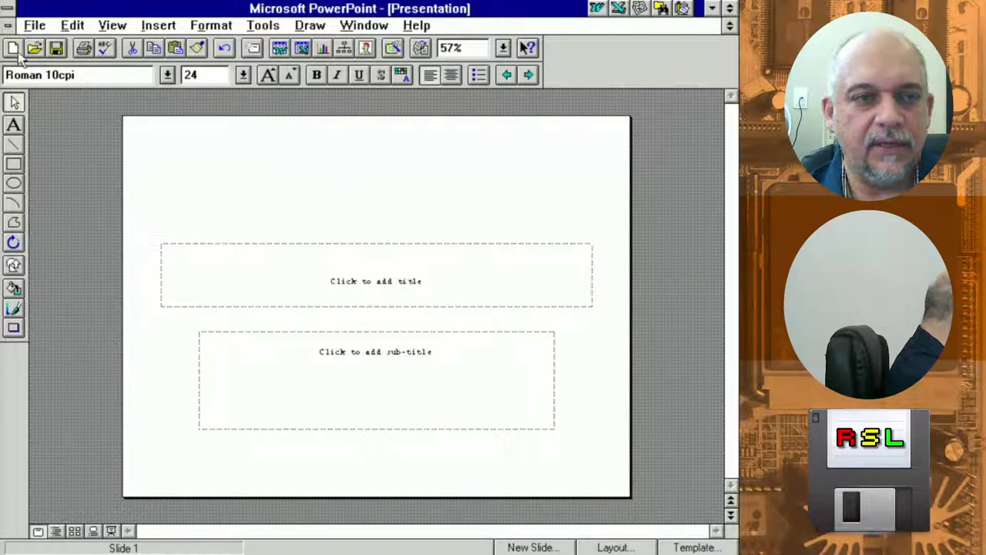
{"action": "left_click", "coordinate": [136, 74]}
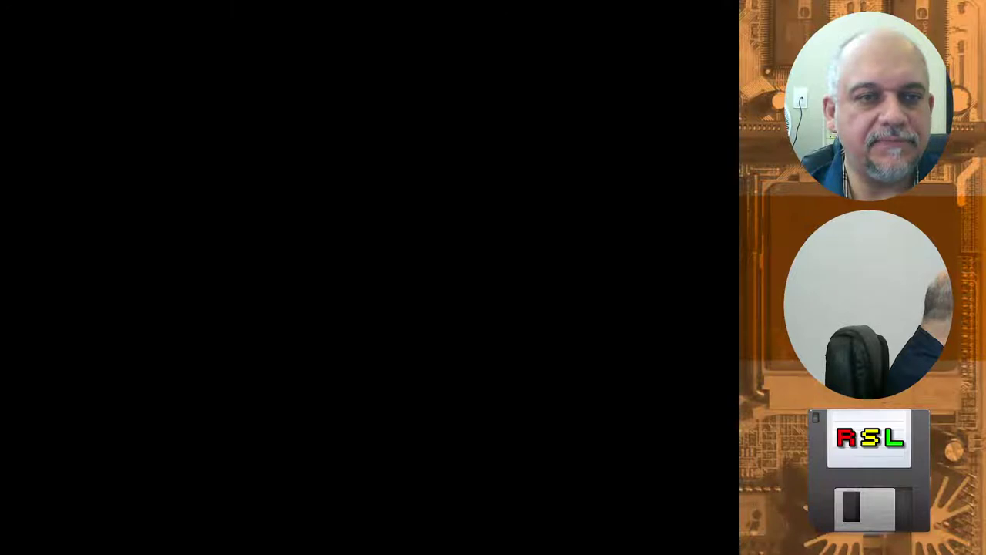
{"action": "left_click", "coordinate": [372, 263]}
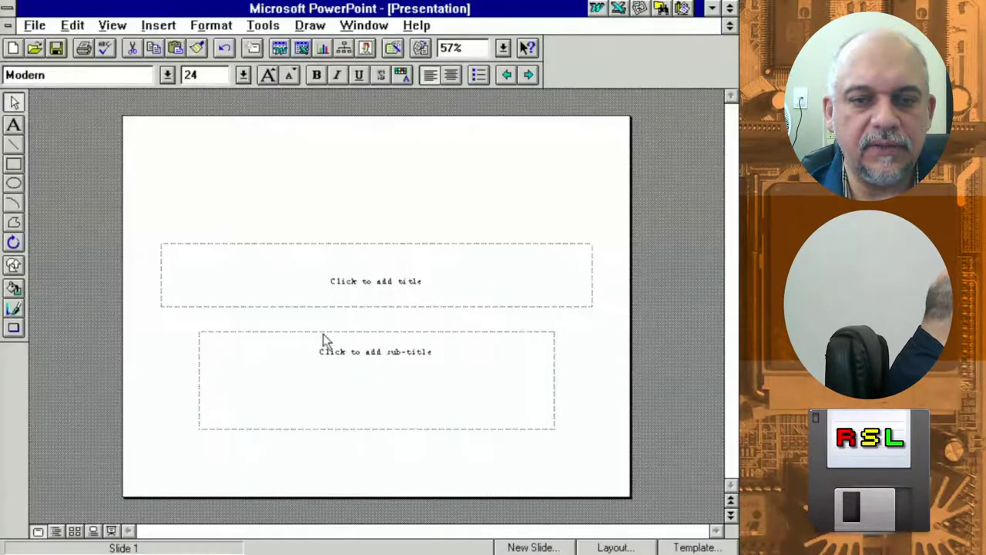
{"action": "left_click", "coordinate": [323, 338]}
{"action": "left_click", "coordinate": [316, 249]}
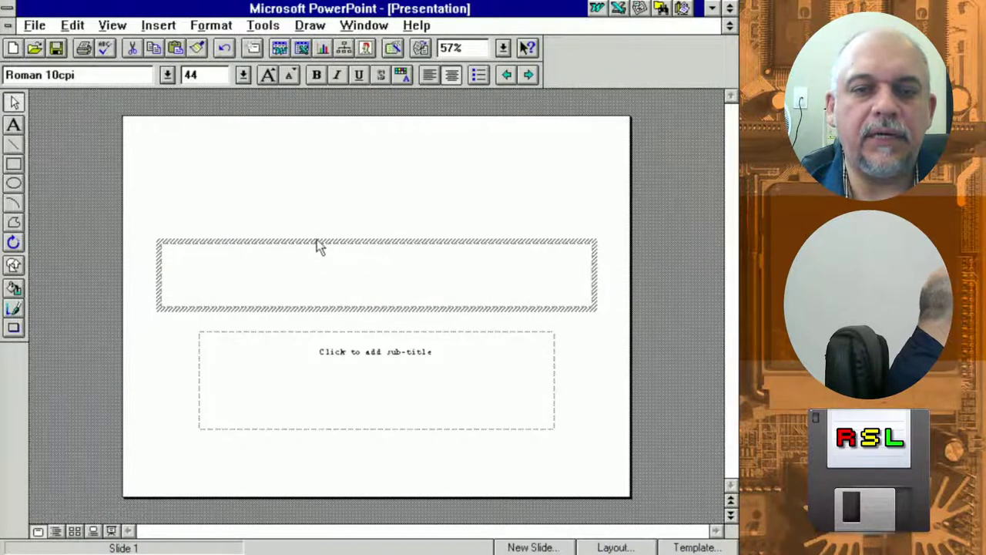
{"action": "left_click", "coordinate": [320, 338]}
{"action": "left_click", "coordinate": [318, 253]}
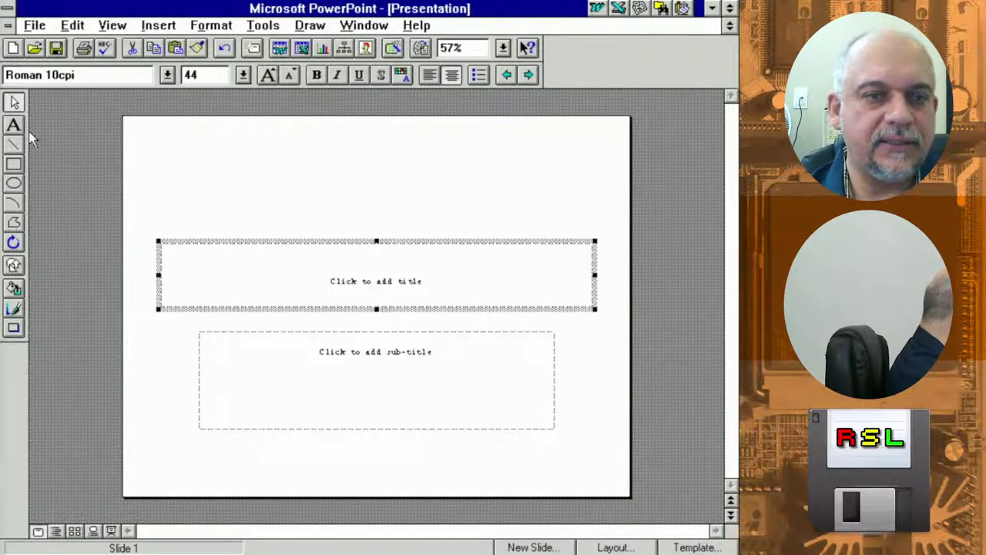
Run the slide show of the empty title slide and return to the slide view
{"action": "left_click", "coordinate": [271, 26]}
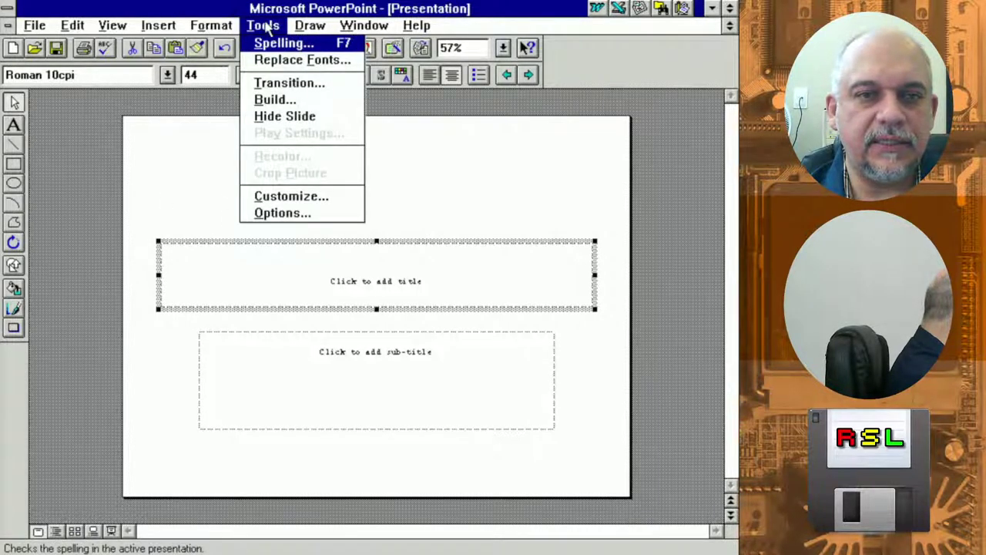
{"action": "left_click", "coordinate": [268, 28]}
{"action": "left_click", "coordinate": [111, 531]}
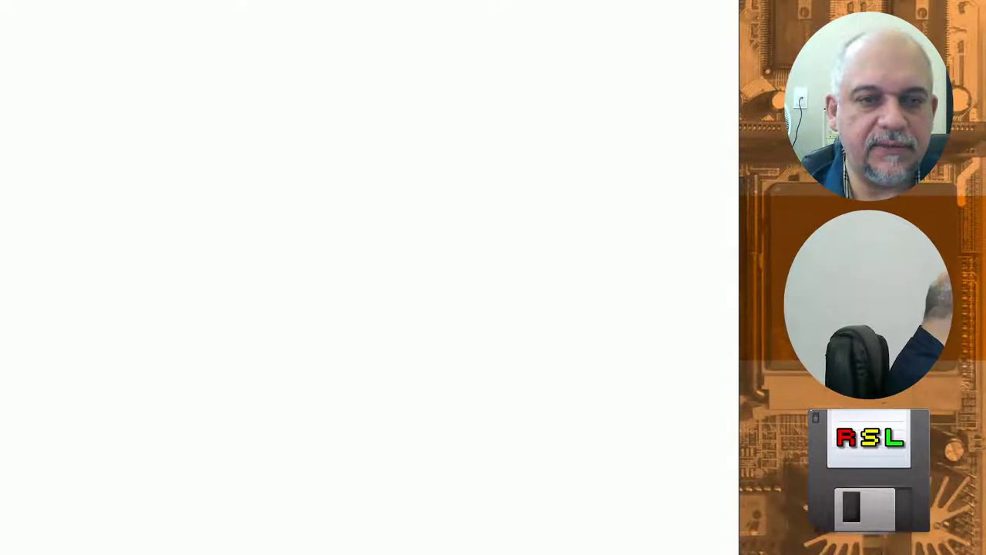
{"action": "left_click", "coordinate": [117, 462]}
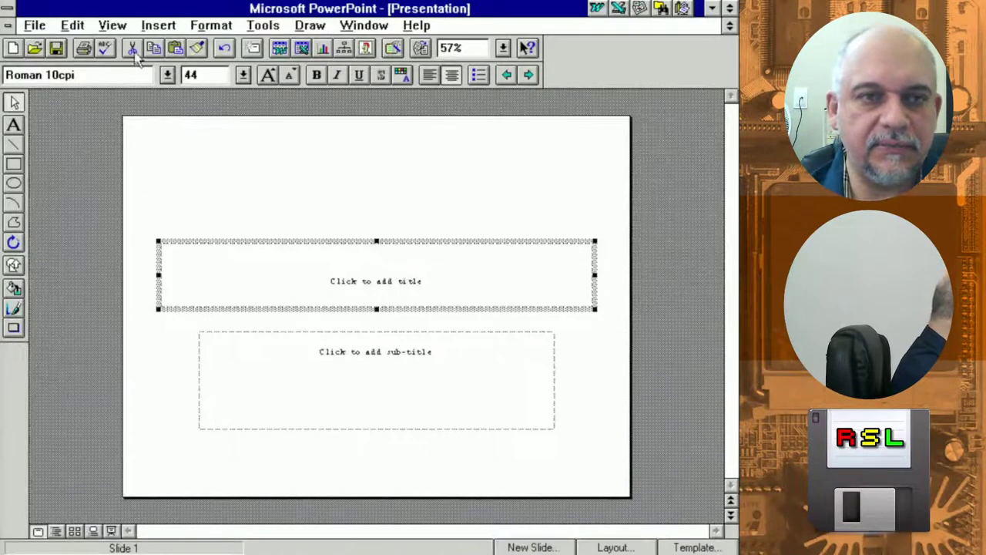
Open the Presentation Template chooser and go into the bwovrhd template folder
{"action": "left_click", "coordinate": [159, 25]}
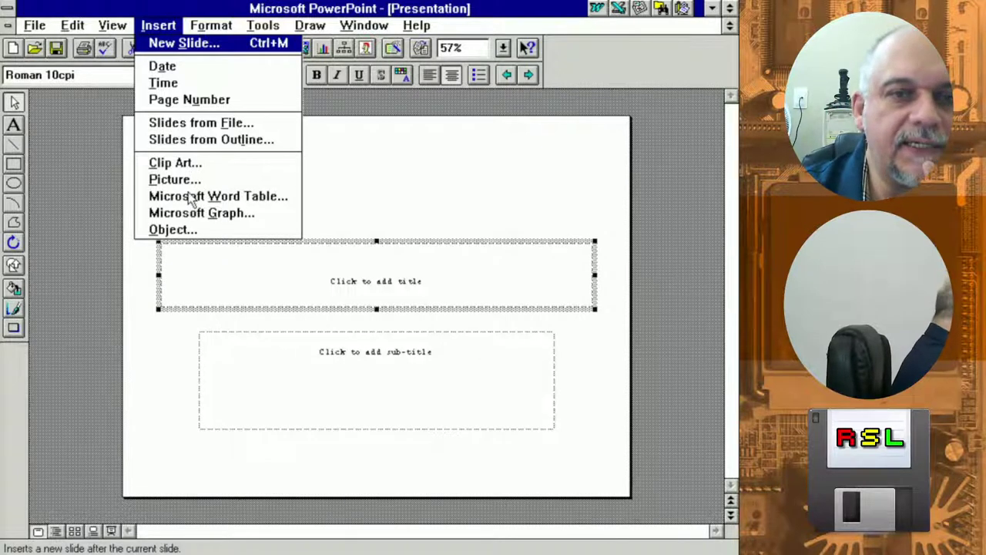
{"action": "left_click", "coordinate": [212, 28]}
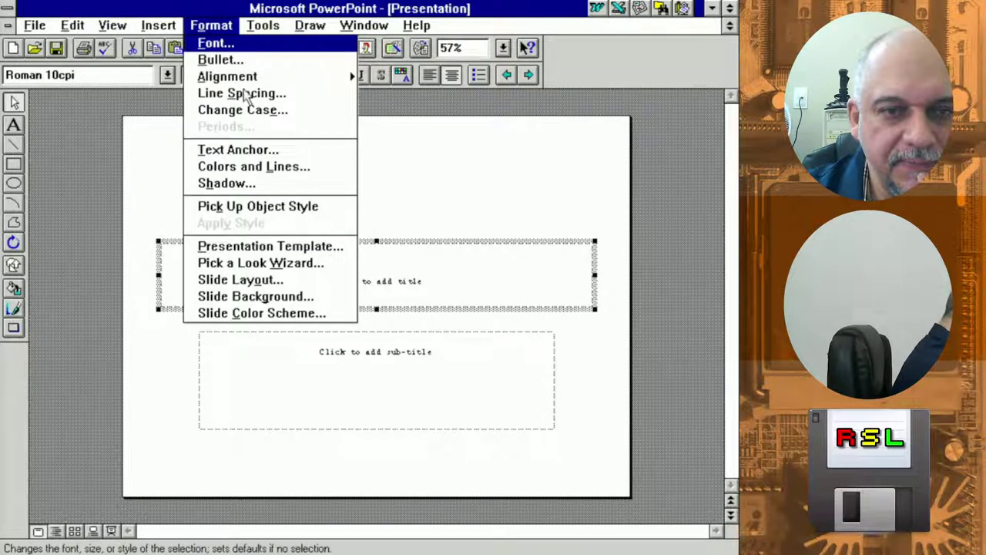
{"action": "left_click", "coordinate": [240, 247]}
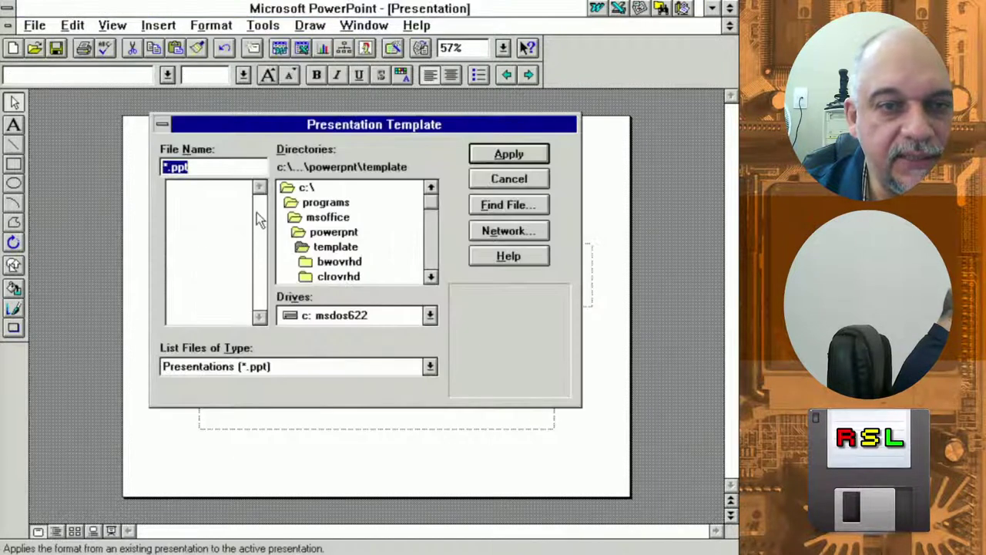
{"action": "double_click", "coordinate": [353, 247]}
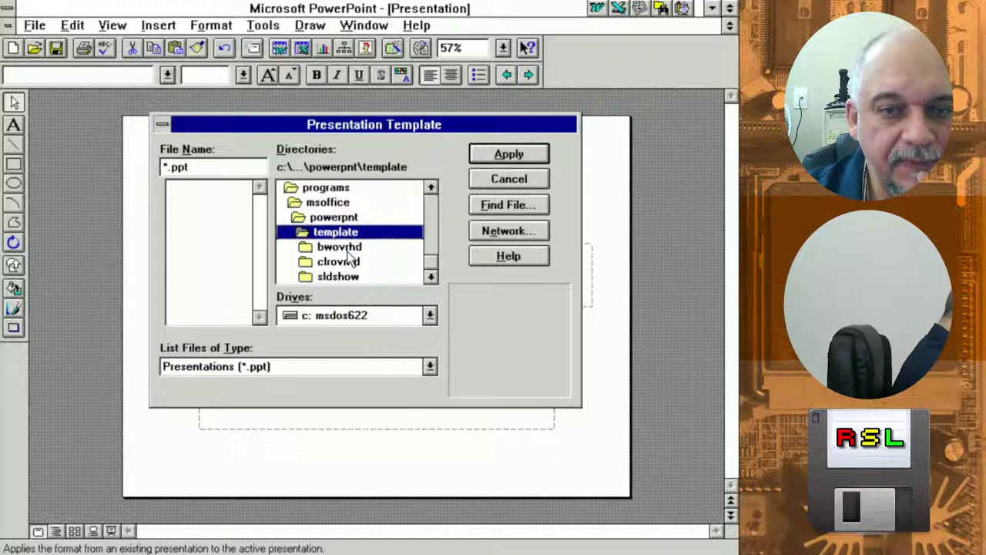
{"action": "left_click", "coordinate": [353, 248]}
{"action": "double_click", "coordinate": [355, 251]}
Preview several black-and-white overhead templates in the bwovrhd folder, including bannerb.ppt, blstripb.ppt, bubbleb.ppt and checksb.ppt
{"action": "left_click", "coordinate": [207, 198]}
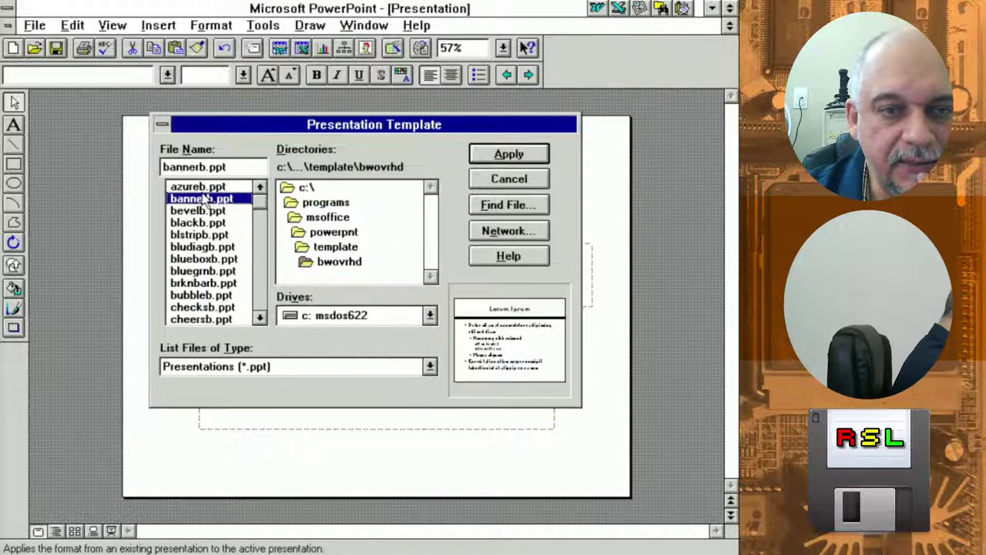
{"action": "left_click", "coordinate": [202, 187]}
{"action": "left_click", "coordinate": [202, 210]}
{"action": "left_click", "coordinate": [202, 234]}
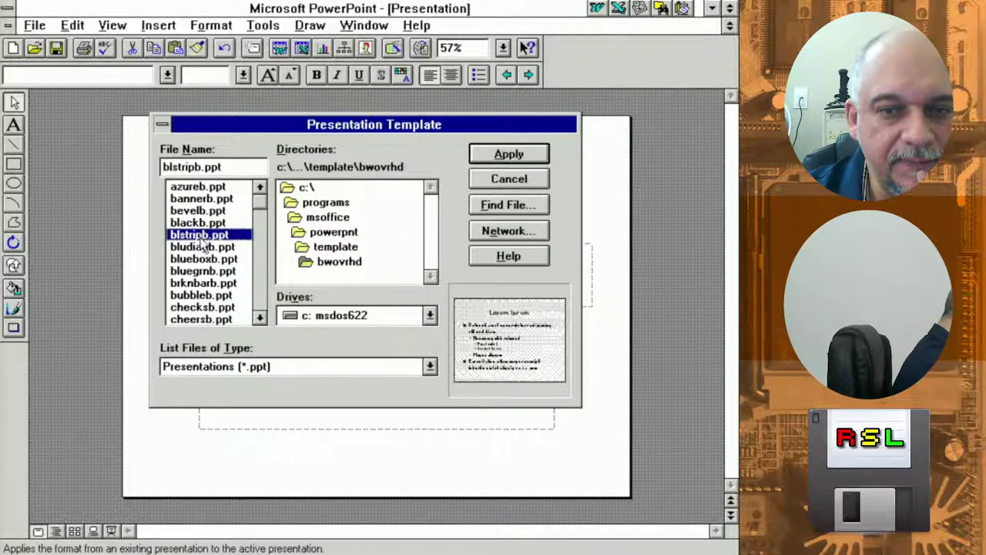
{"action": "left_click", "coordinate": [202, 247]}
{"action": "left_click", "coordinate": [203, 258]}
{"action": "left_click", "coordinate": [203, 271]}
{"action": "left_click", "coordinate": [202, 295]}
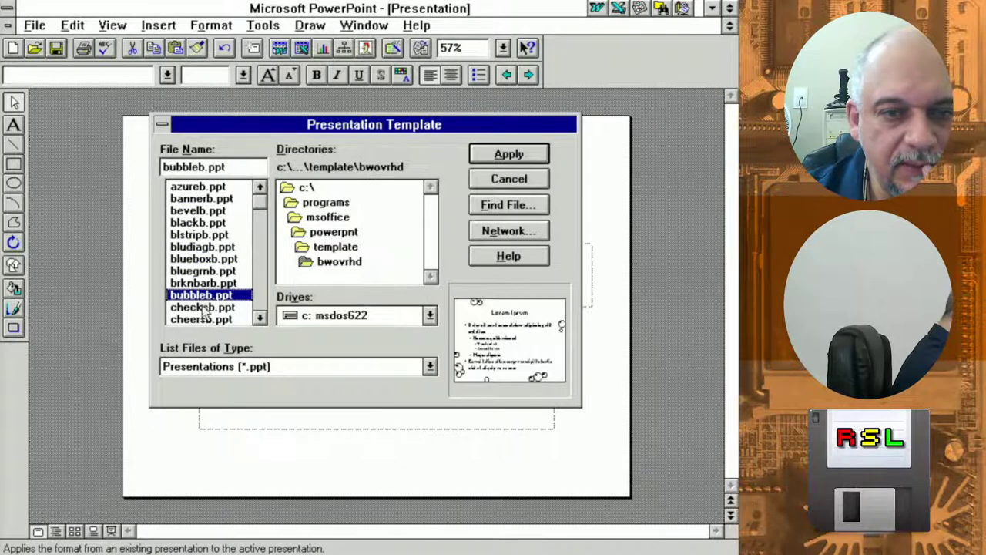
{"action": "left_click", "coordinate": [204, 307]}
Switch to the clrovrhd template folder and apply the bannerc.ppt template to the presentation
{"action": "double_click", "coordinate": [325, 248]}
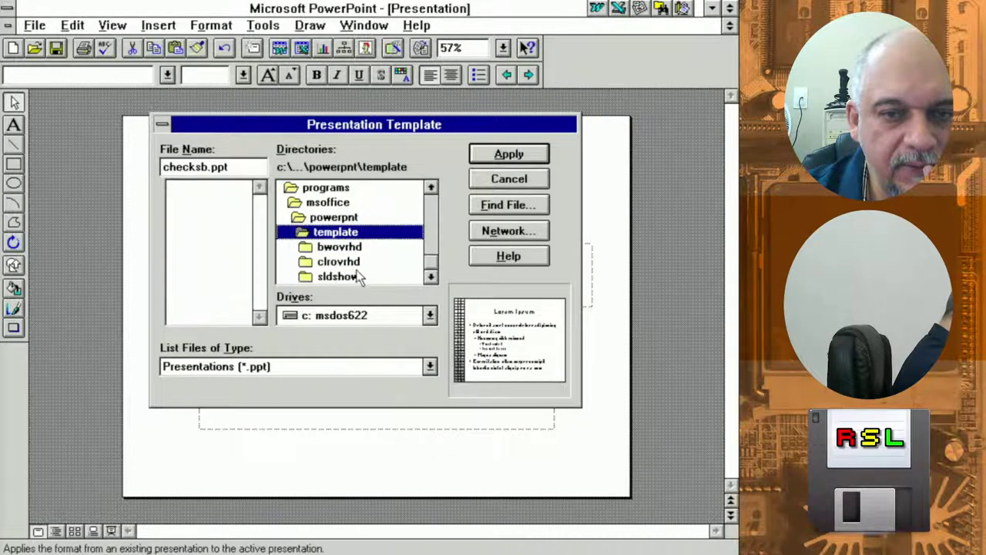
{"action": "left_click", "coordinate": [356, 264]}
{"action": "double_click", "coordinate": [357, 266]}
{"action": "left_click", "coordinate": [194, 187]}
{"action": "left_click", "coordinate": [197, 200]}
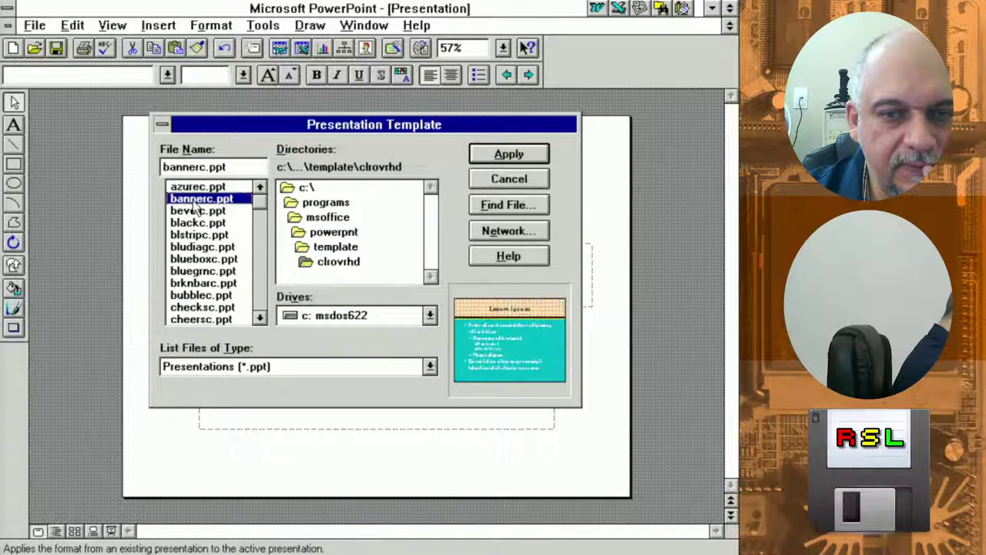
{"action": "left_click", "coordinate": [527, 156]}
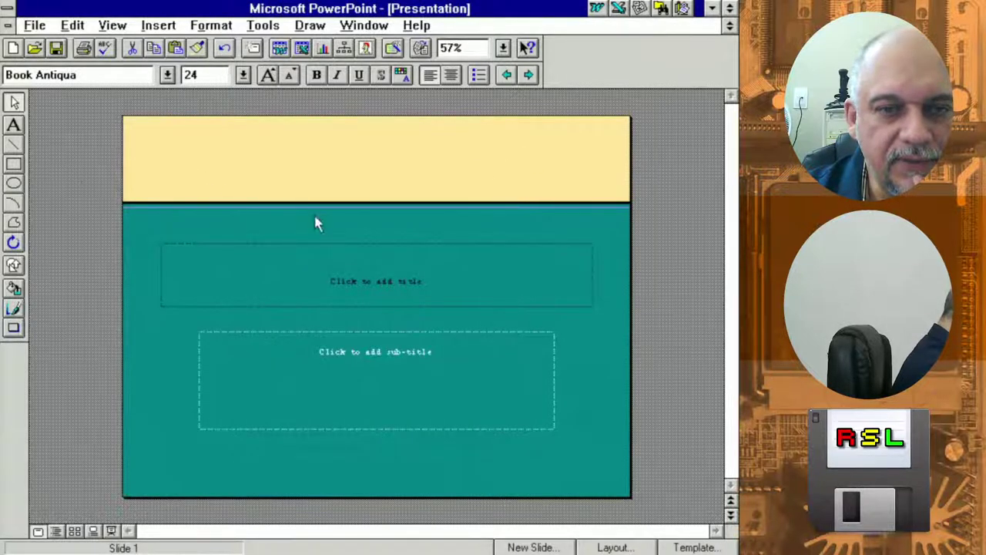
Enter "Minha Apresentação" as the slide's title
{"action": "left_click", "coordinate": [355, 276]}
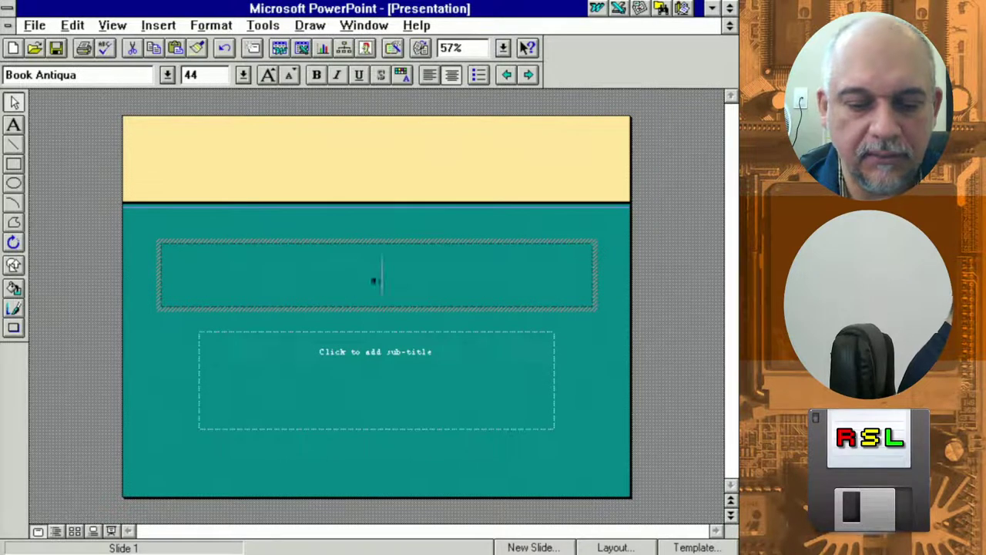
{"action": "type", "text": "Minha apresent"}
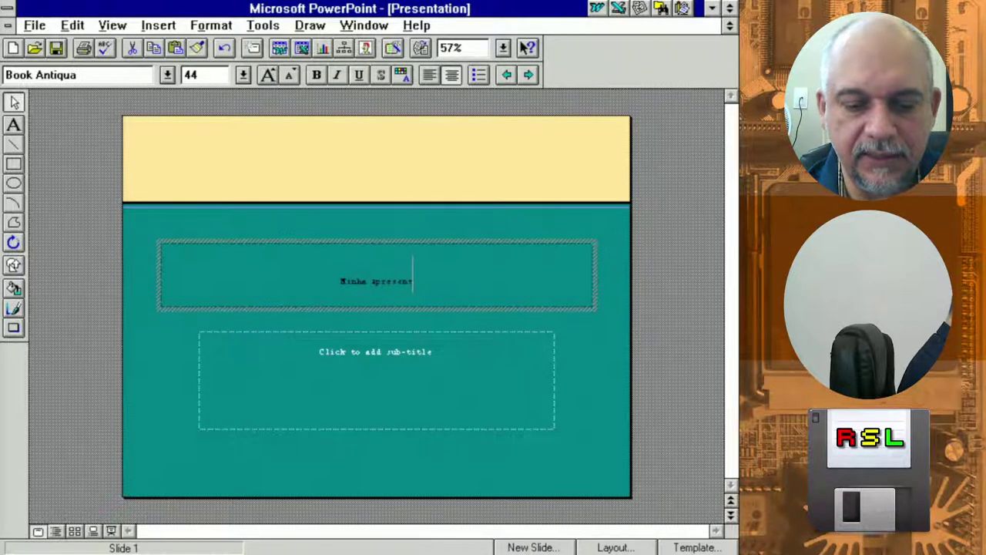
{"action": "type", "text": "ação"}
Enlarge the whole title text stepwise up to 129 points, reduce it to one step below 72 points, and deselect it
{"action": "key", "text": "shift+Home"}
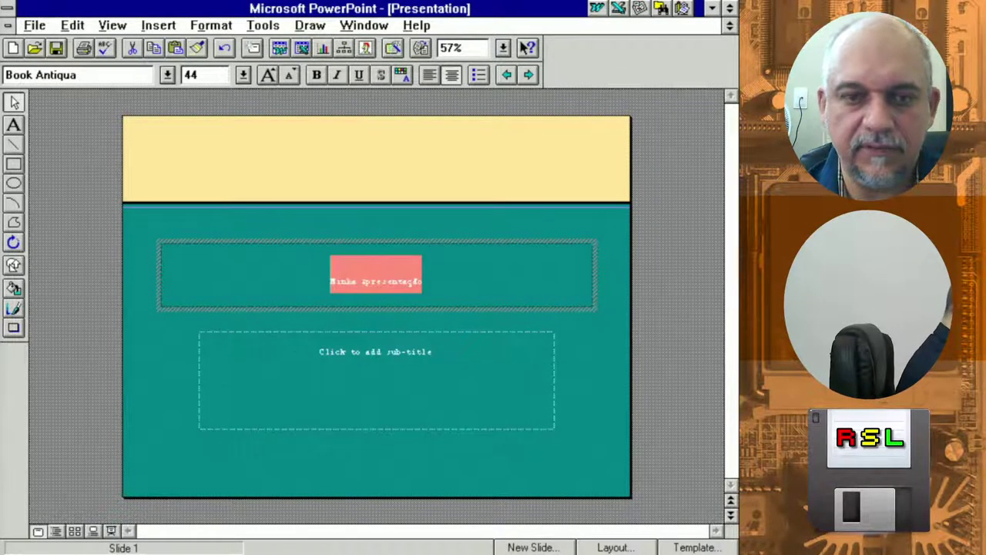
{"action": "left_click", "coordinate": [167, 76]}
{"action": "left_click", "coordinate": [167, 77]}
{"action": "left_click", "coordinate": [169, 77]}
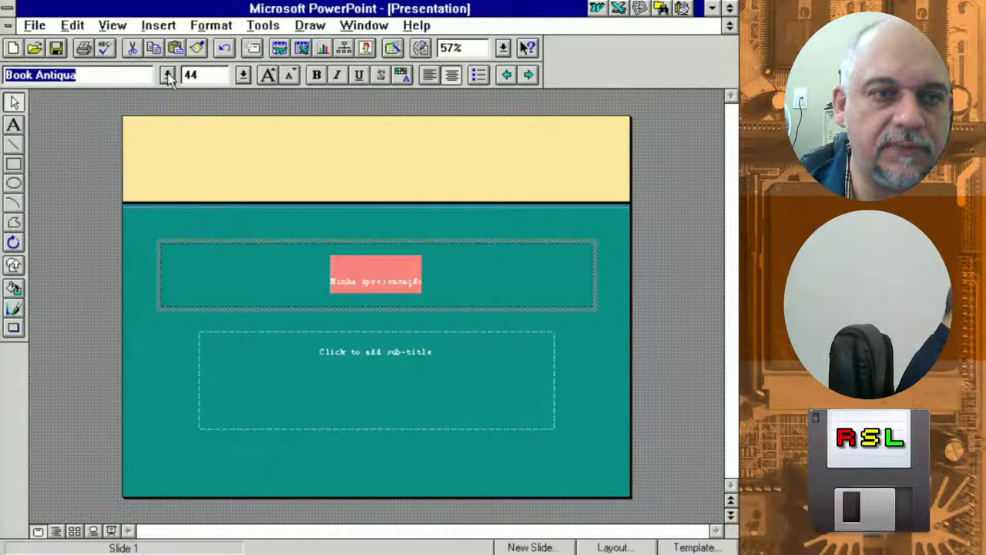
{"action": "left_click", "coordinate": [269, 75]}
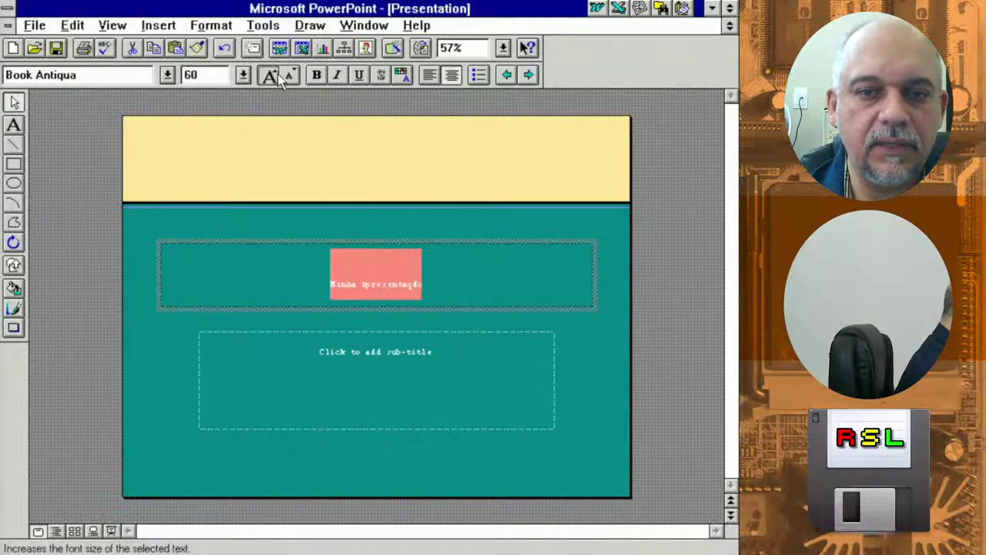
{"action": "left_click", "coordinate": [270, 74]}
{"action": "left_click", "coordinate": [269, 74]}
{"action": "left_click", "coordinate": [270, 75]}
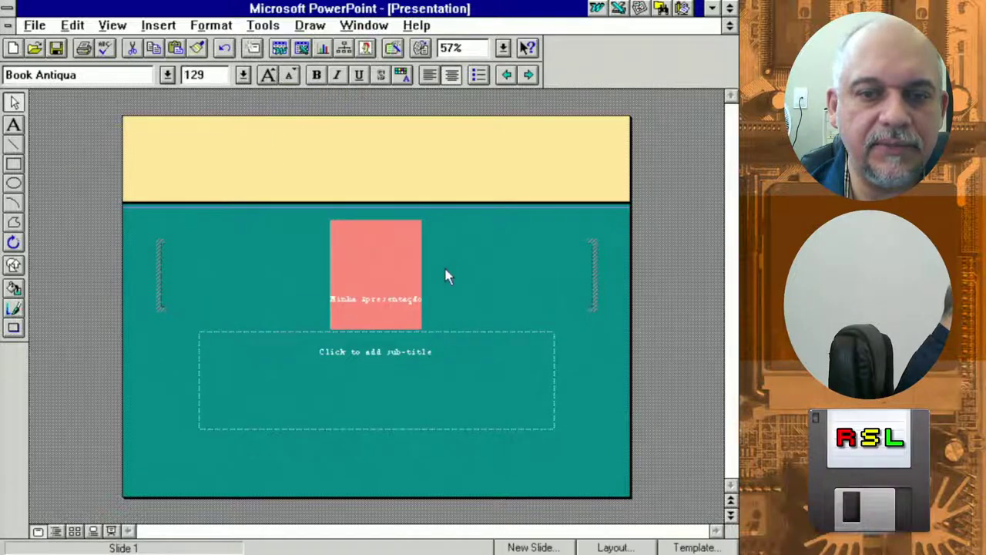
{"action": "left_click", "coordinate": [289, 75]}
{"action": "left_click", "coordinate": [289, 75]}
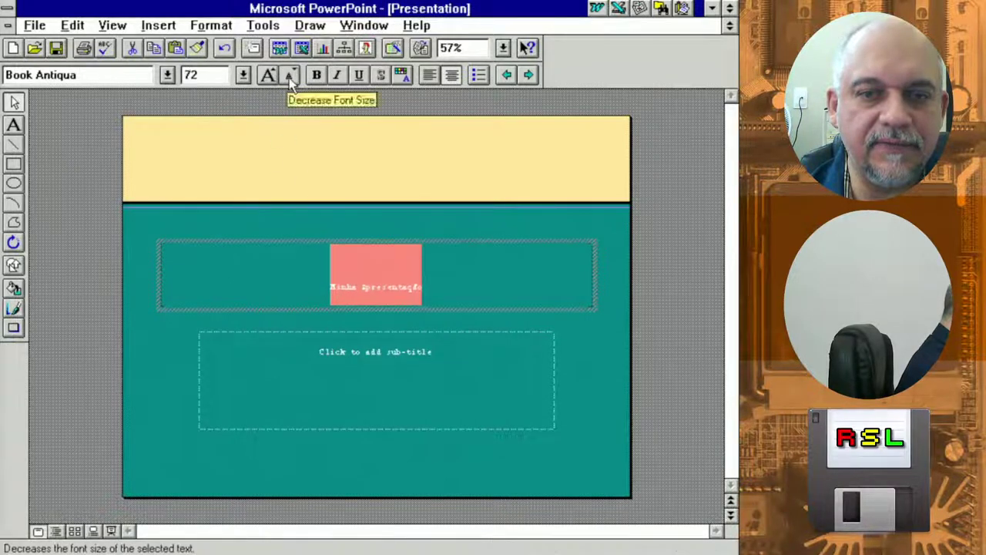
{"action": "left_click", "coordinate": [290, 75]}
{"action": "left_click", "coordinate": [706, 204]}
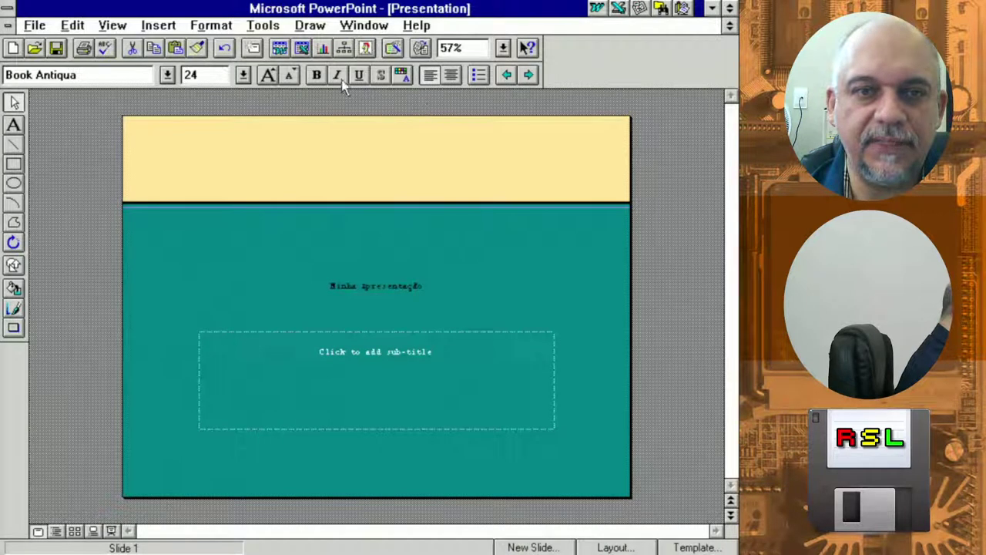
Run the slide show of the titled slide and return to the slide view
{"action": "left_click", "coordinate": [111, 531]}
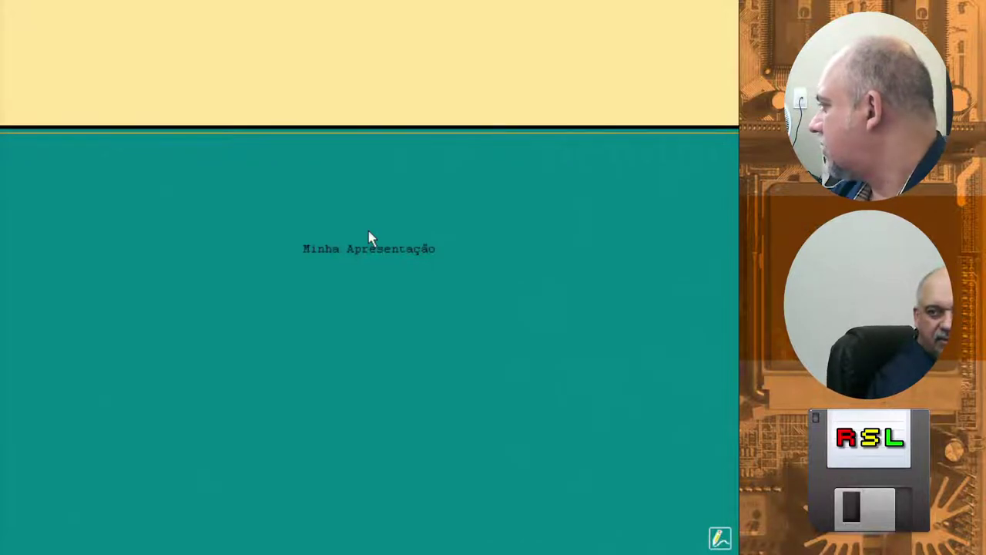
{"action": "key", "text": "Escape"}
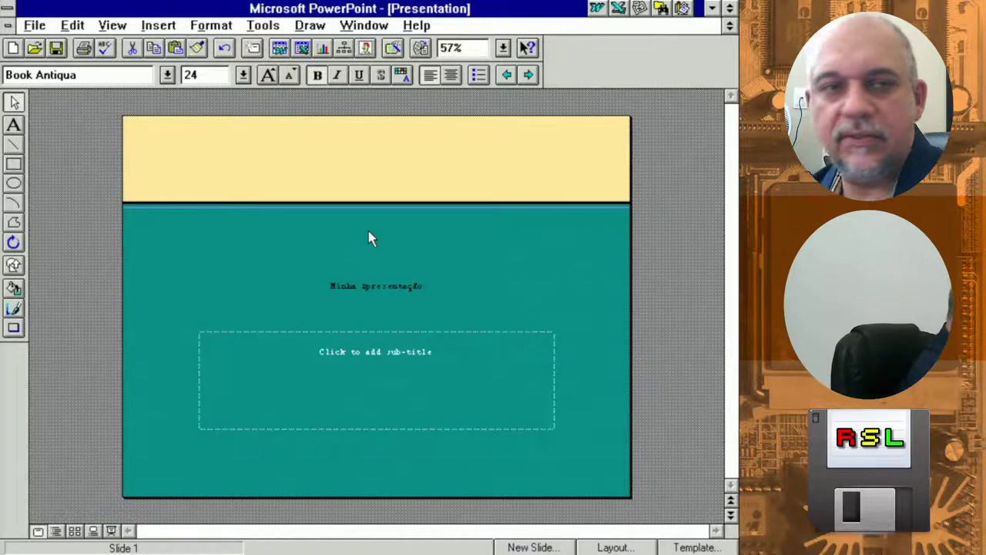
Close PowerPoint
{"action": "double_click", "coordinate": [6, 8]}
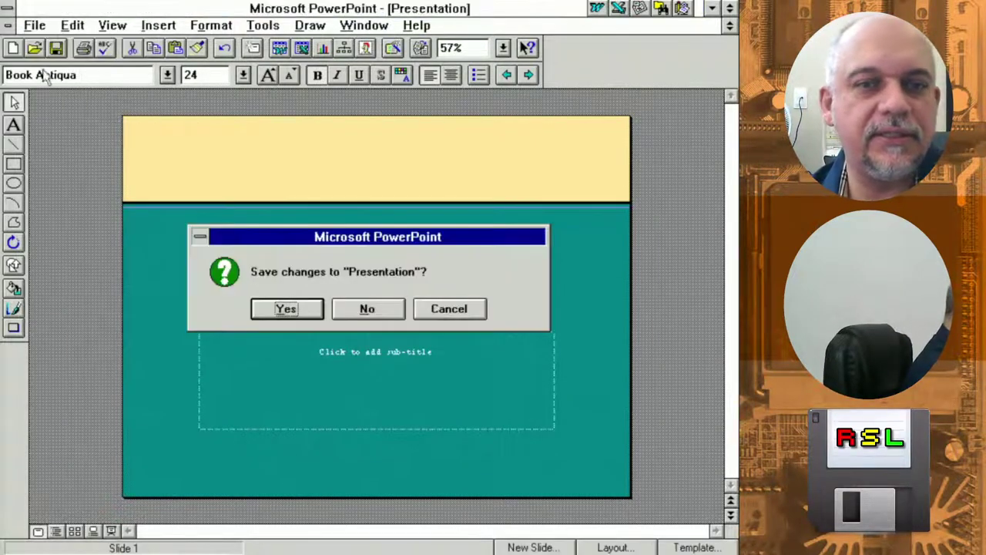
Save the presentation's changes as SLIDES.ppt in c:\temp, accepting the summary information unchanged
{"action": "left_click", "coordinate": [315, 309]}
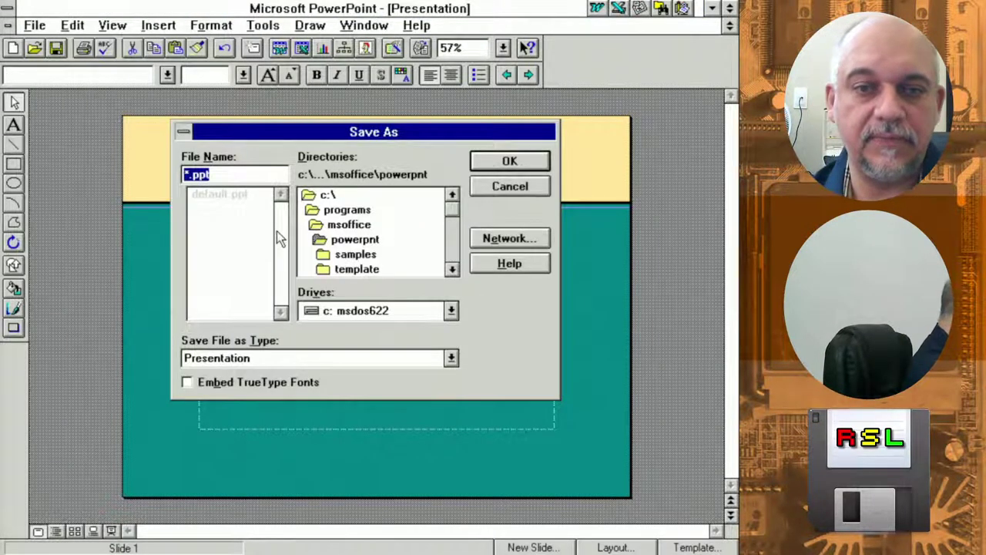
{"action": "double_click", "coordinate": [325, 195]}
{"action": "left_click", "coordinate": [453, 258]}
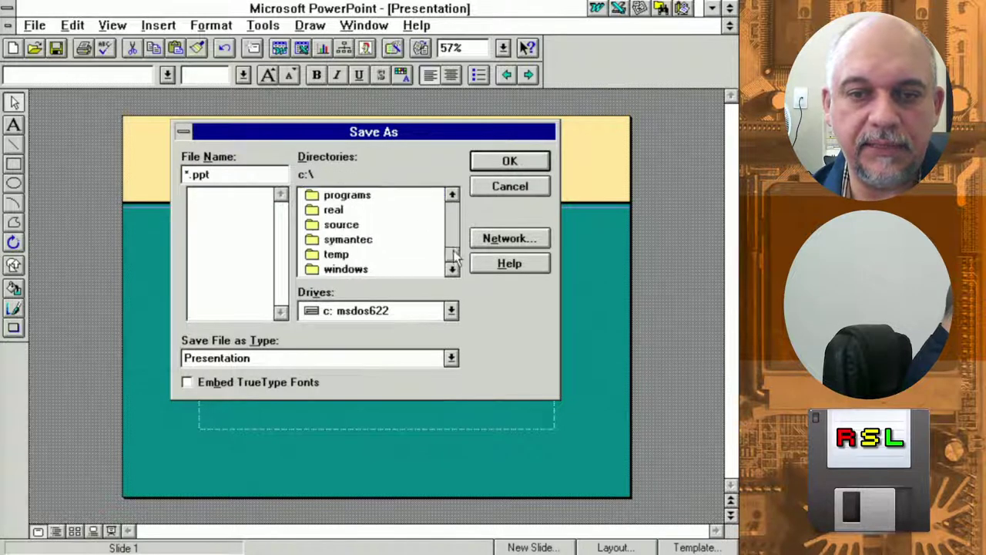
{"action": "left_click", "coordinate": [229, 172]}
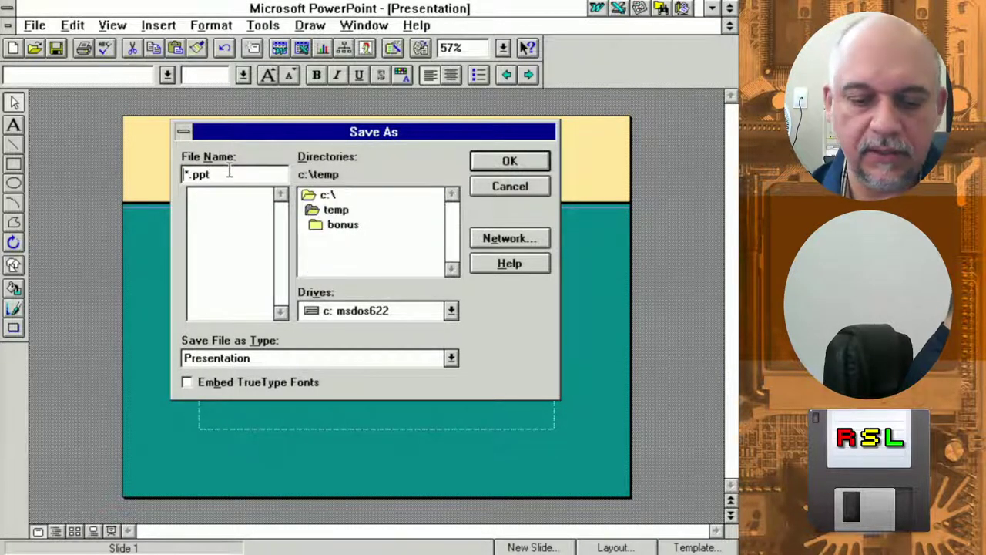
{"action": "type", "text": "SLIDES"}
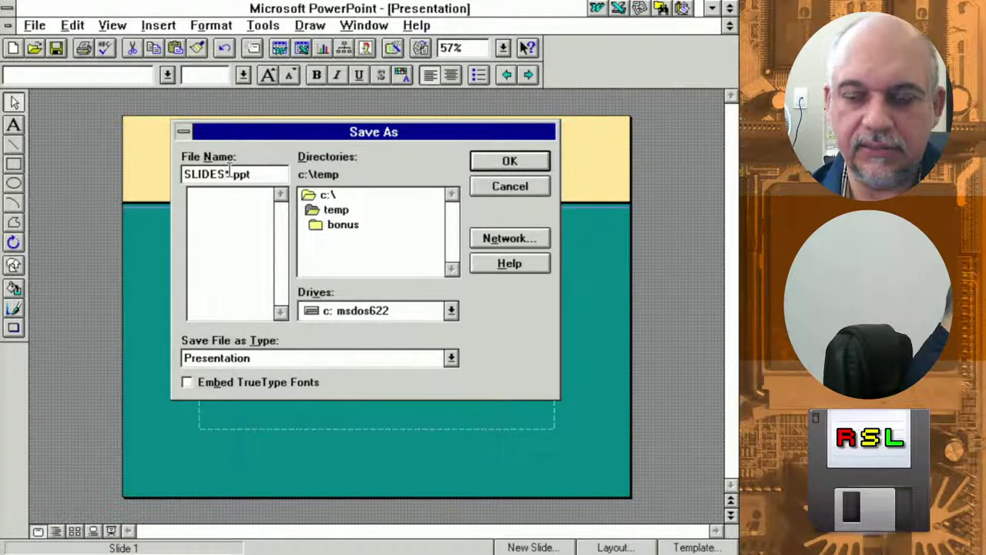
{"action": "key", "text": "Delete"}
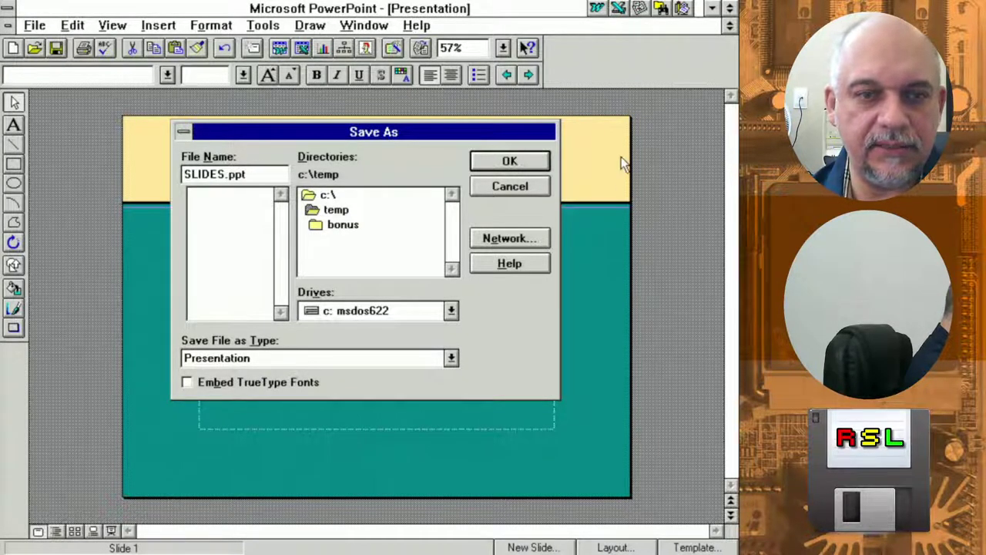
{"action": "key", "text": "Return"}
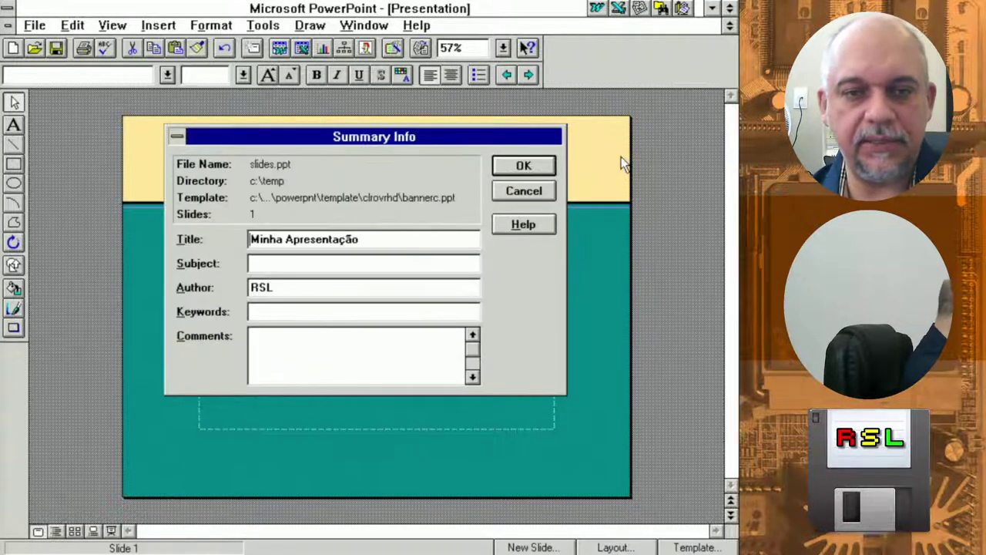
{"action": "left_click", "coordinate": [524, 167]}
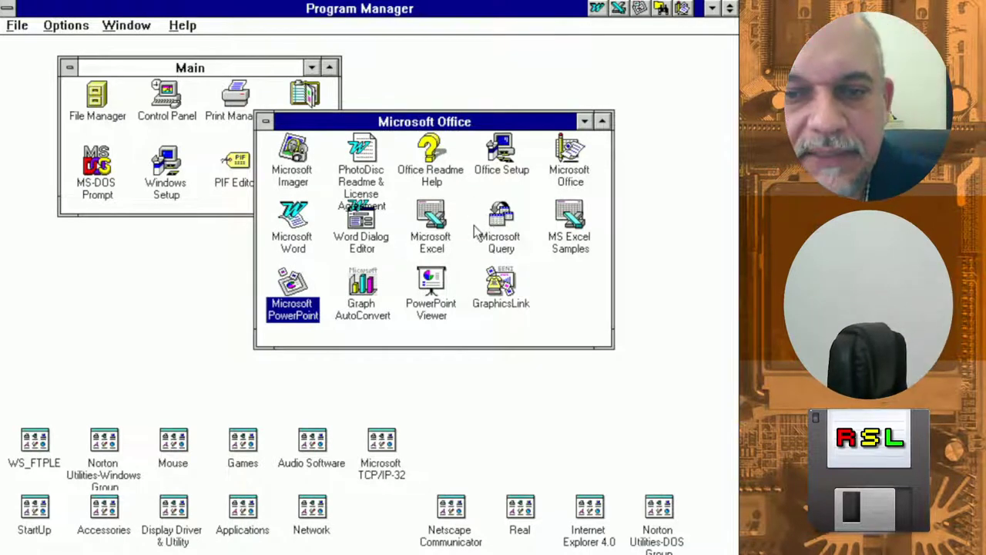
Enlarge the Microsoft Office program group window slightly and start Microsoft Imager from it
{"action": "left_click_drag", "start_coordinate": [612, 345], "coordinate": [644, 353]}
{"action": "double_click", "coordinate": [292, 158]}
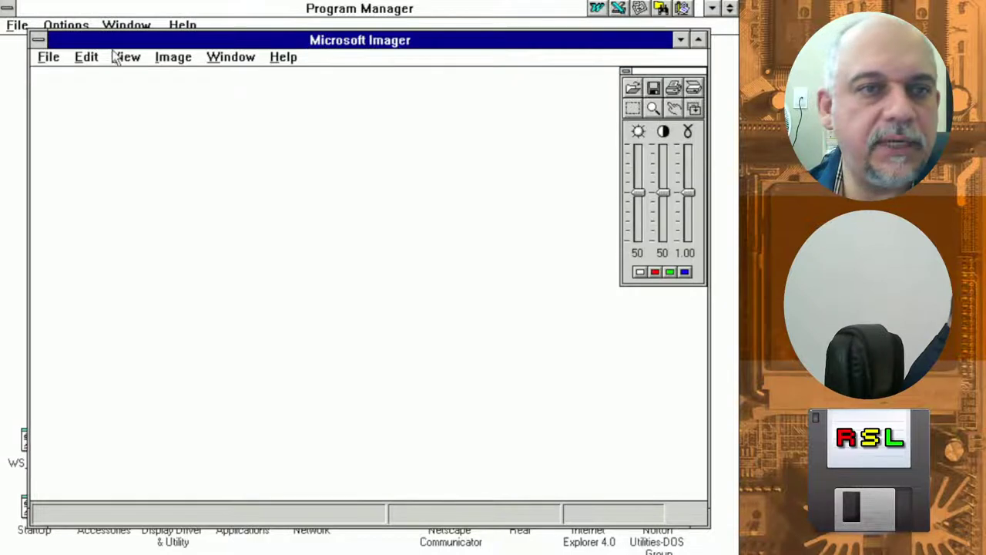
{"action": "left_click", "coordinate": [49, 57]}
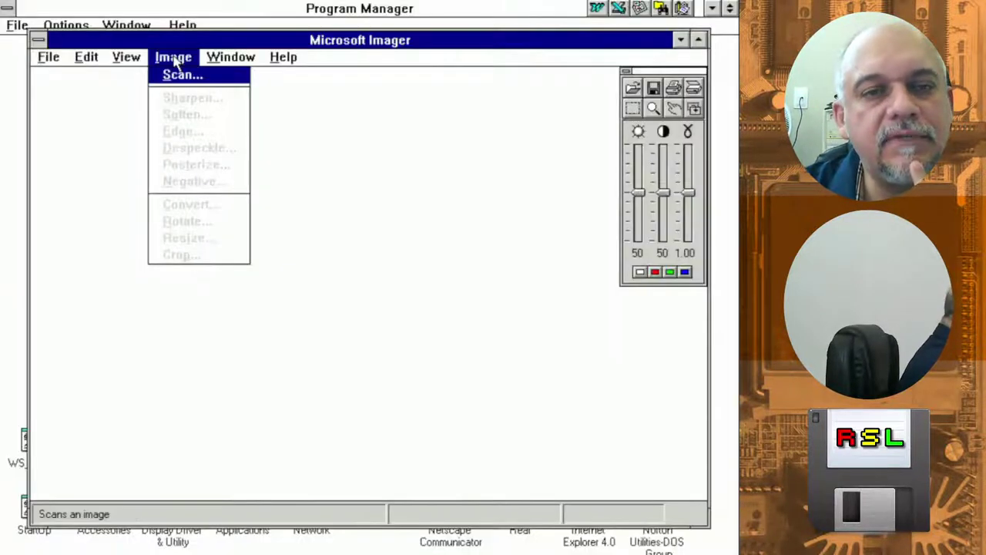
{"action": "left_click", "coordinate": [176, 61]}
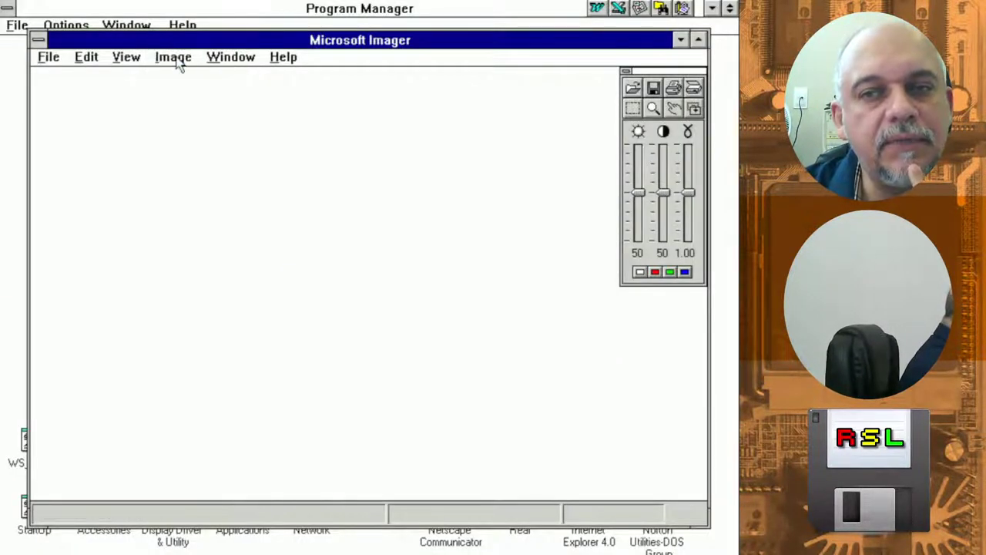
{"action": "left_click", "coordinate": [178, 63]}
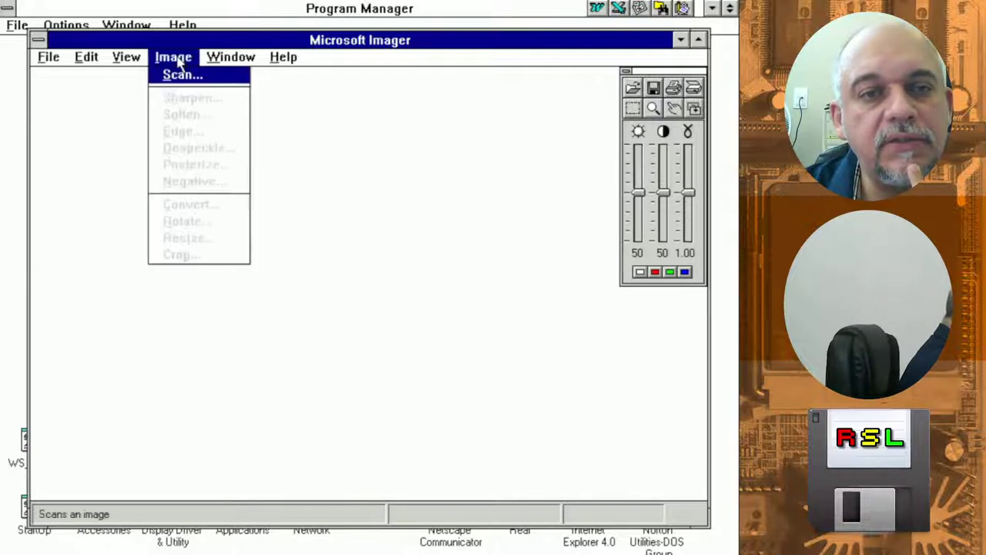
{"action": "left_click", "coordinate": [242, 65]}
{"action": "left_click", "coordinate": [98, 61]}
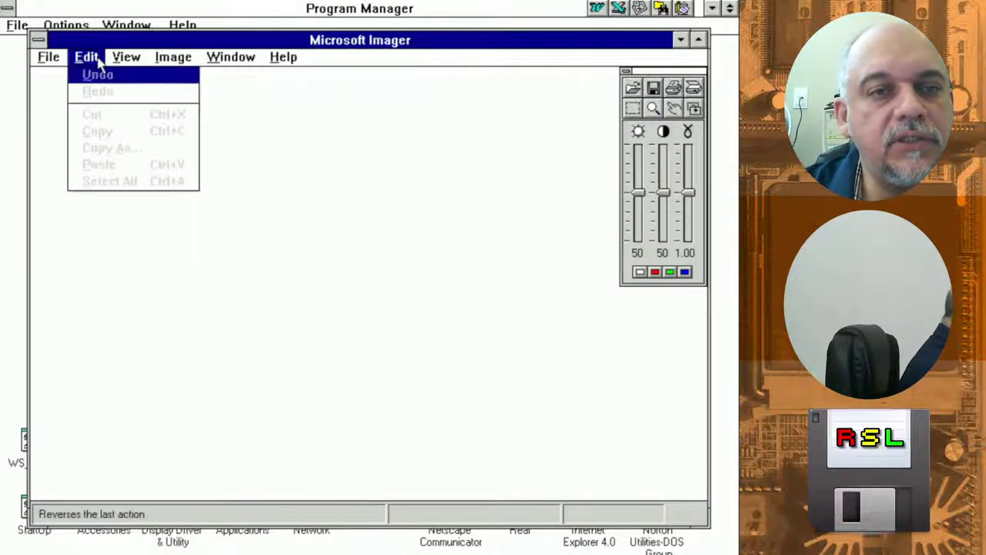
{"action": "left_click", "coordinate": [171, 62]}
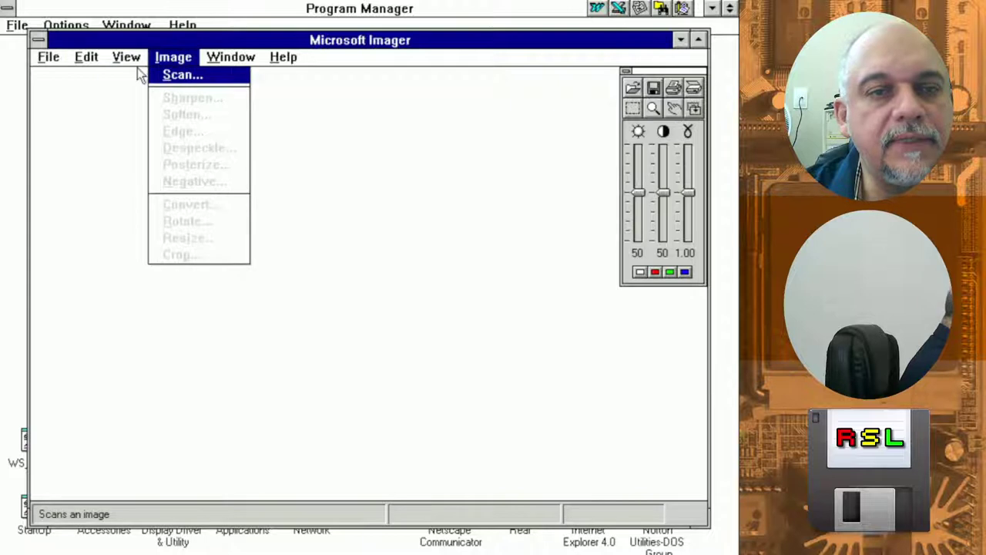
Browse to c:\windows for an image to open and filter the file list to *.bmp
{"action": "left_click", "coordinate": [48, 57]}
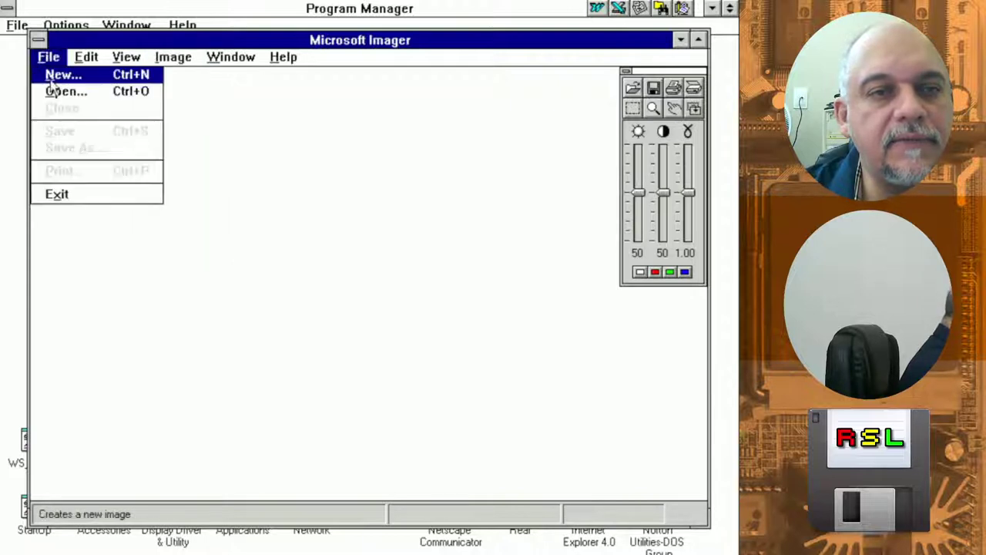
{"action": "left_click", "coordinate": [56, 91]}
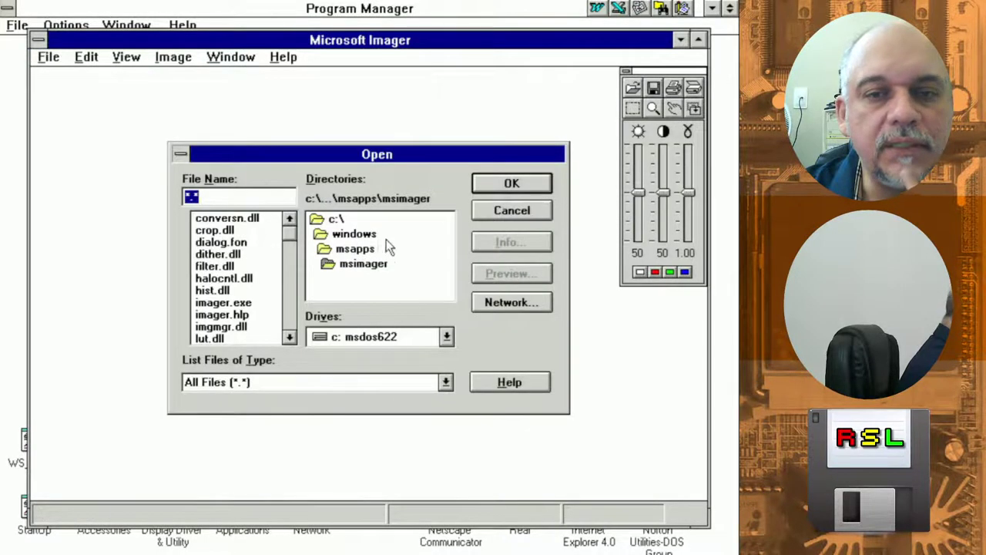
{"action": "double_click", "coordinate": [351, 234]}
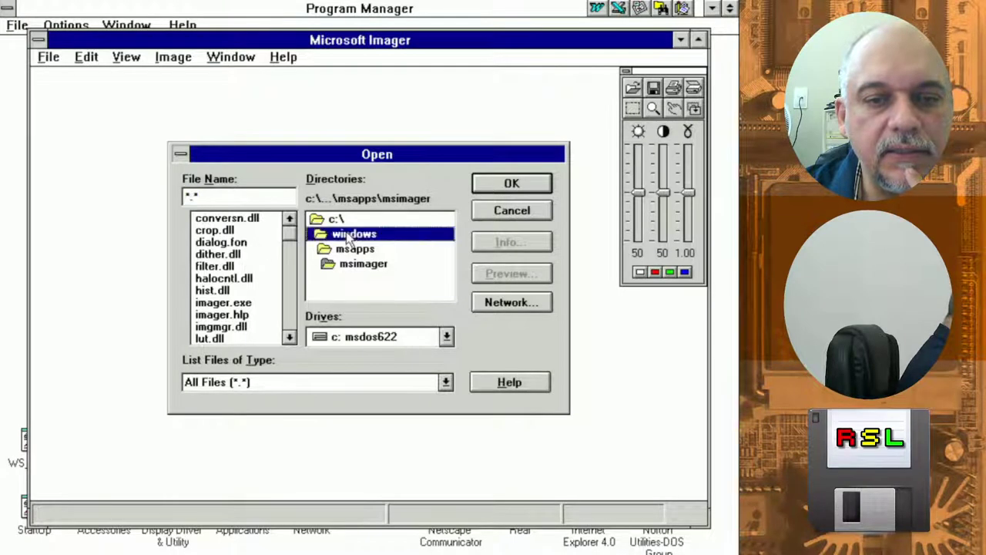
{"action": "left_click", "coordinate": [291, 300]}
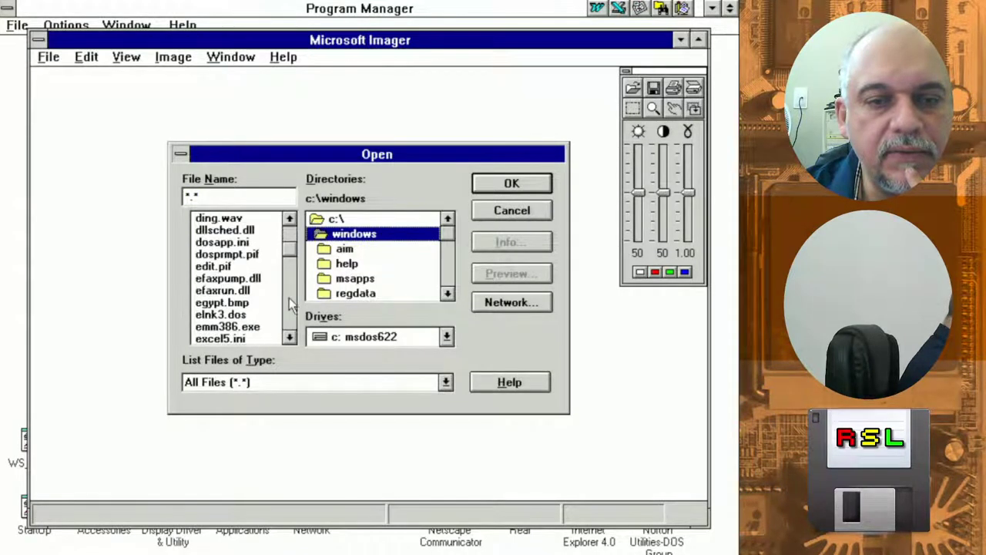
{"action": "left_click_drag", "start_coordinate": [289, 274], "coordinate": [290, 248]}
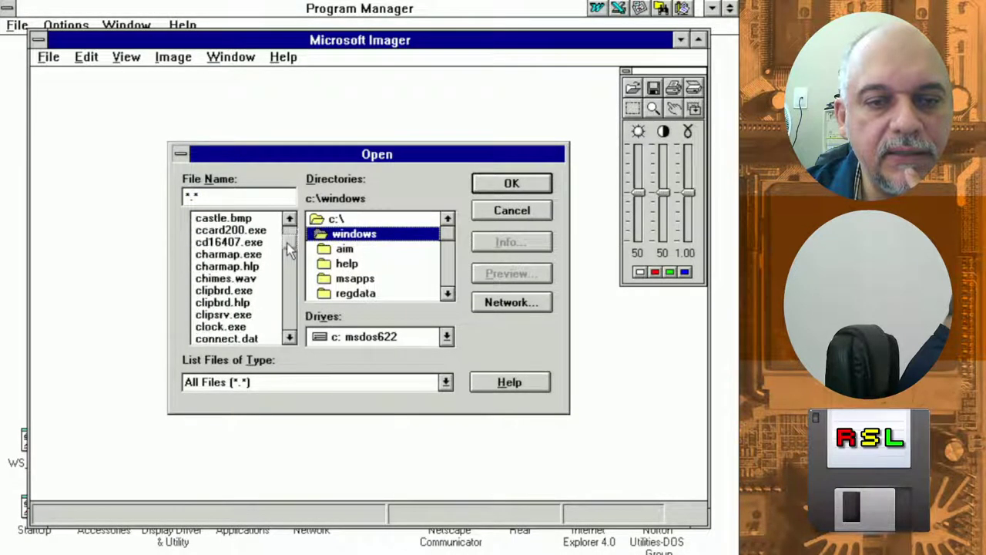
{"action": "left_click", "coordinate": [250, 198]}
{"action": "key", "text": "BackSpace"}
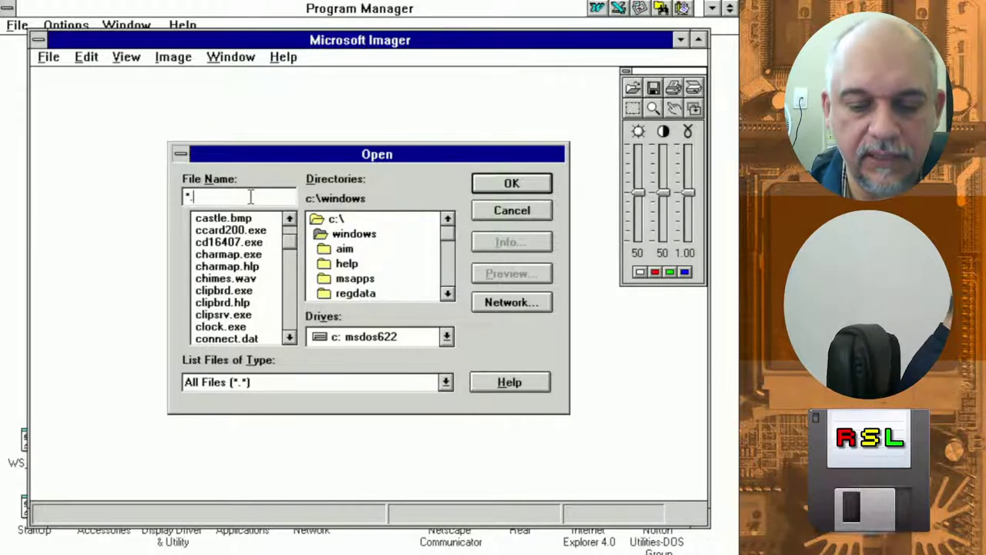
{"action": "type", "text": "bmp"}
{"action": "key", "text": "Return"}
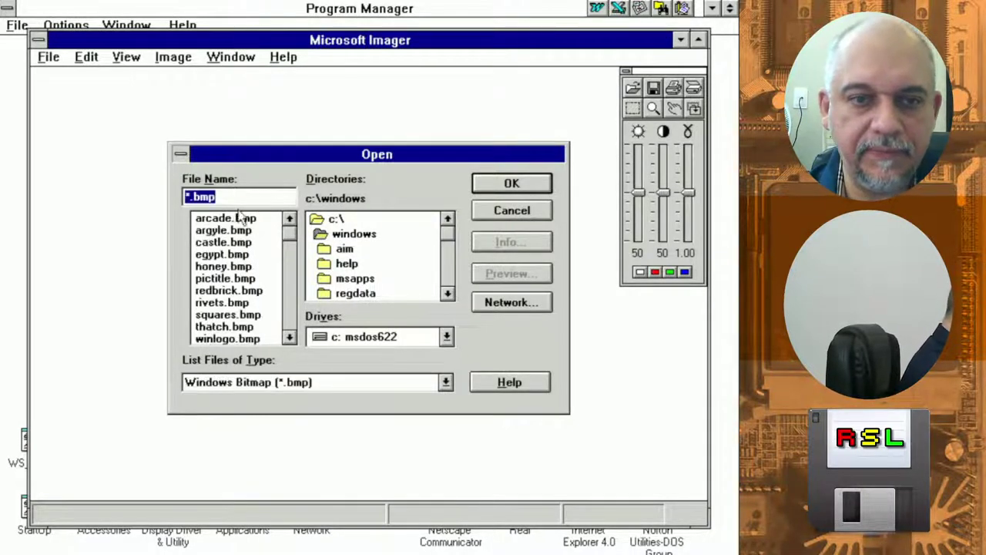
Open the bitmap winlogo.bmp from the c:\windows directory
{"action": "left_click", "coordinate": [227, 219]}
{"action": "left_click", "coordinate": [225, 230]}
{"action": "left_click", "coordinate": [230, 266]}
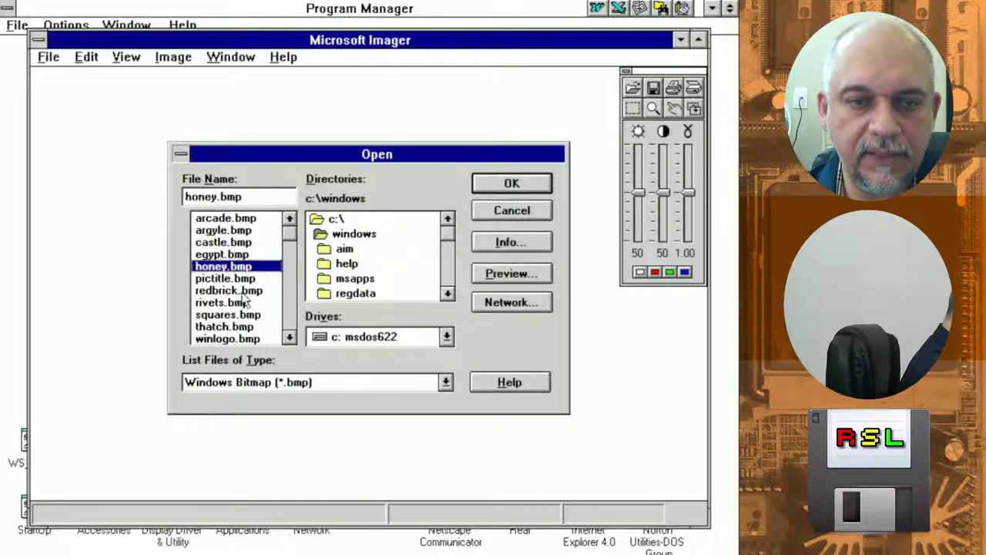
{"action": "left_click", "coordinate": [289, 337]}
{"action": "left_click", "coordinate": [245, 291]}
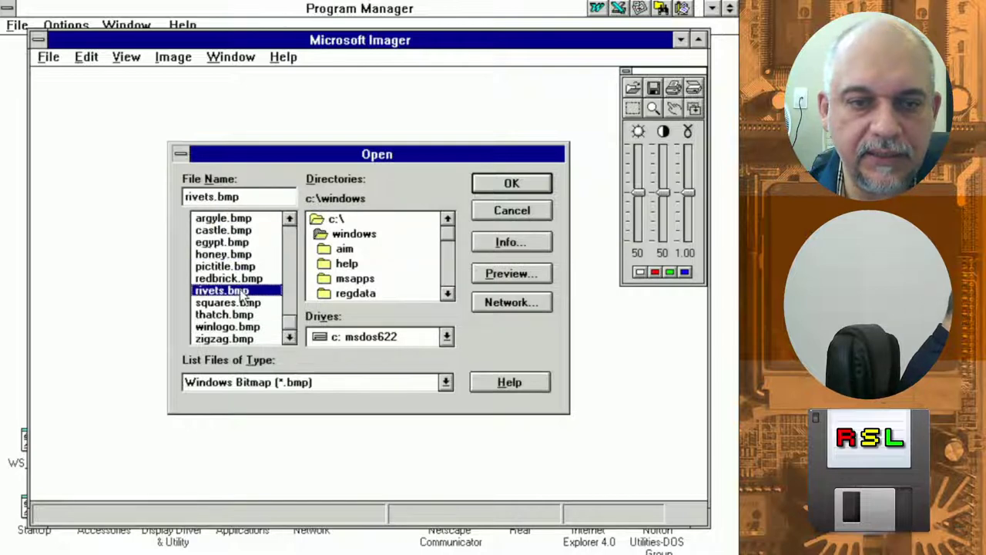
{"action": "left_click", "coordinate": [251, 303]}
{"action": "left_click", "coordinate": [244, 329]}
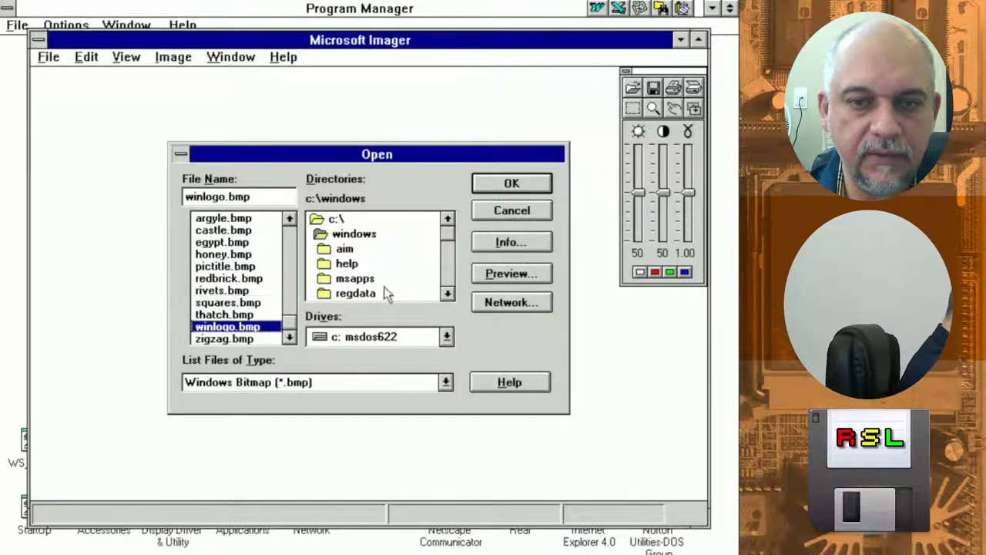
{"action": "left_click", "coordinate": [504, 193]}
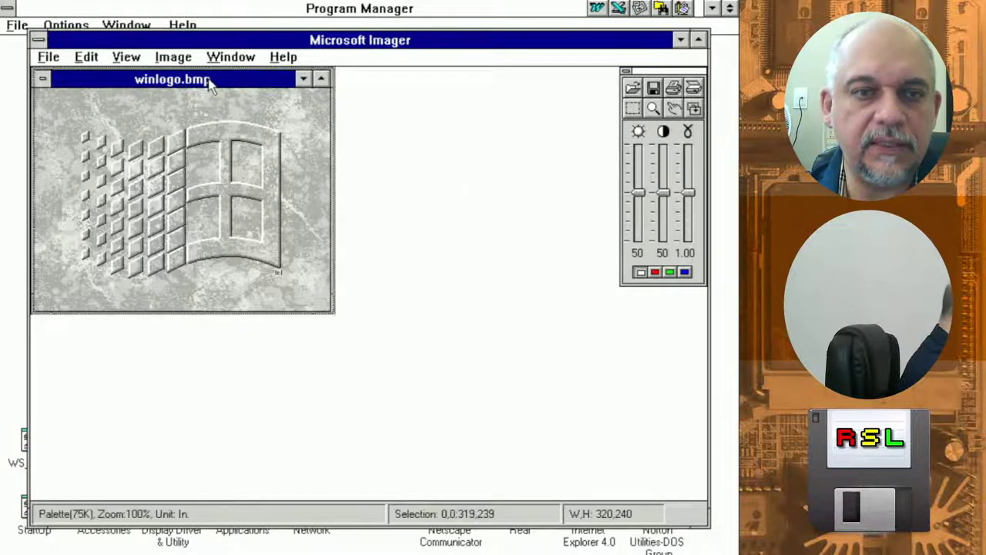
Set the image's brightness to 70, contrast to 36 and gamma to 0.46, and reposition its window within the workspace
{"action": "left_click_drag", "start_coordinate": [210, 81], "coordinate": [320, 135]}
{"action": "left_click_drag", "start_coordinate": [638, 193], "coordinate": [690, 217]}
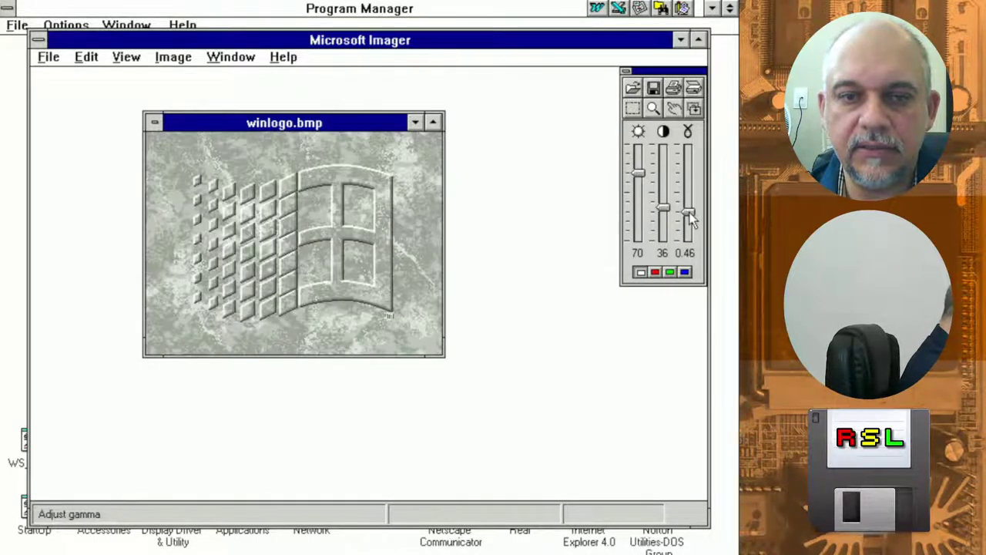
{"action": "left_click_drag", "start_coordinate": [220, 125], "coordinate": [181, 127]}
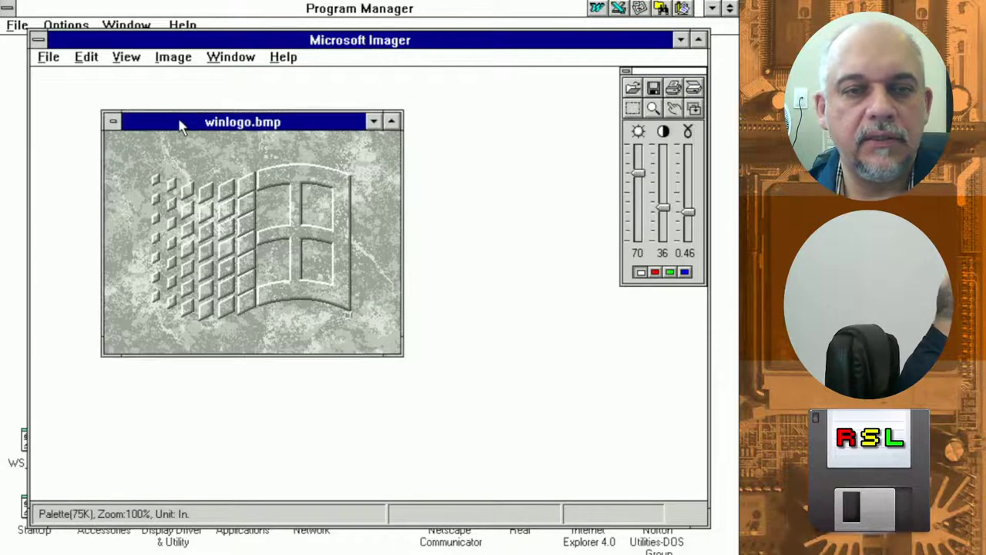
Maximize the Imager window and move the winlogo.bmp window closer to the workspace's left edge
{"action": "double_click", "coordinate": [419, 42]}
{"action": "left_click", "coordinate": [16, 27]}
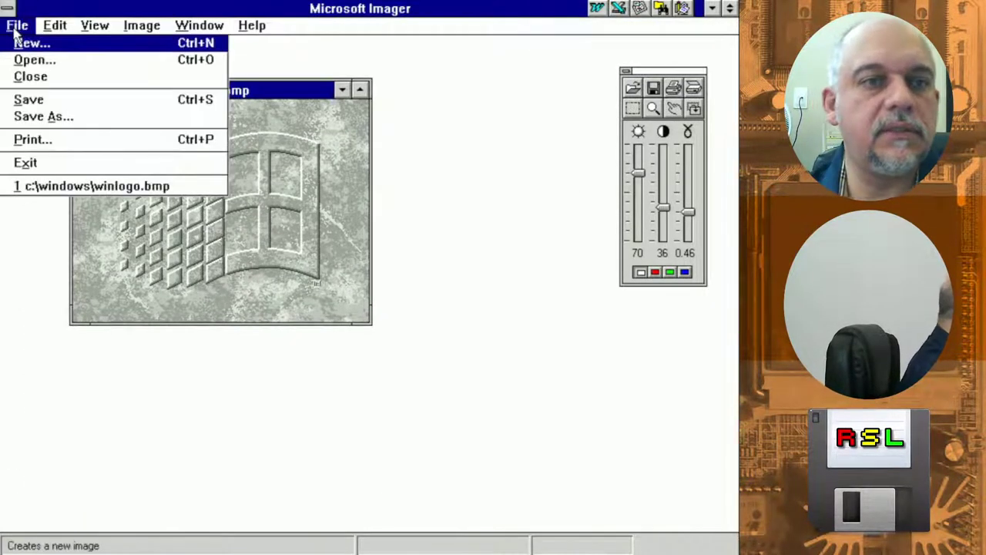
{"action": "left_click", "coordinate": [17, 27]}
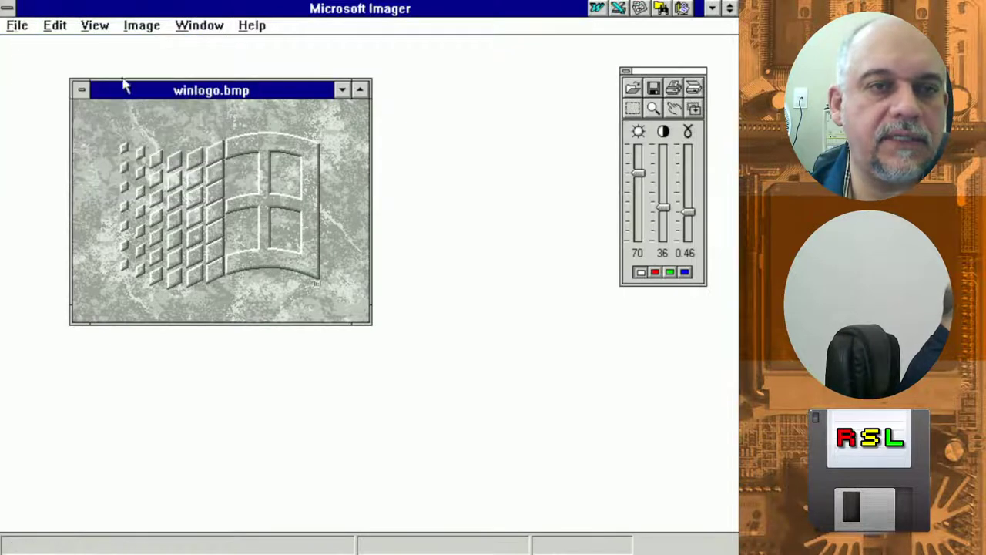
{"action": "left_click_drag", "start_coordinate": [164, 100], "coordinate": [130, 97]}
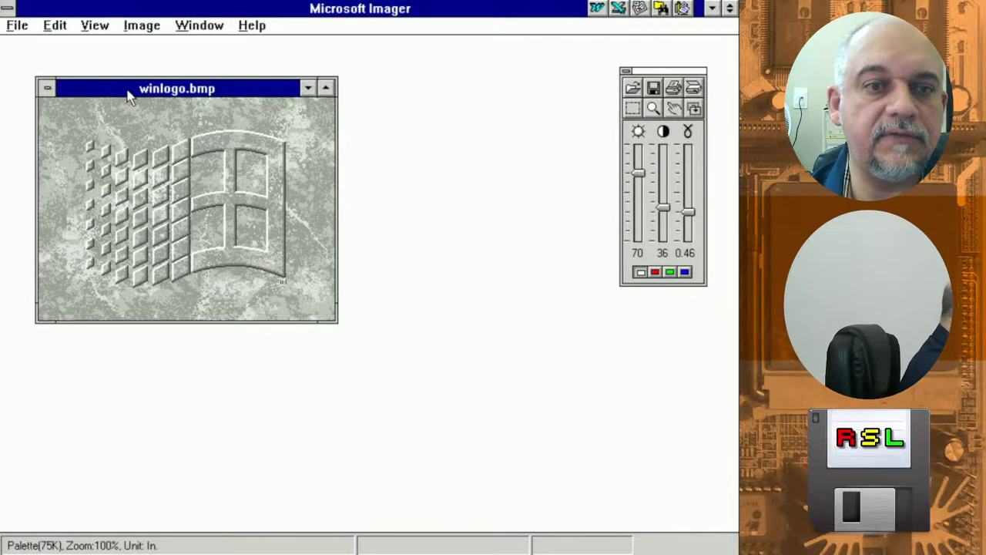
Try the Negative effect on the red, green and blue channels of winlogo.bmp and undo it
{"action": "left_click", "coordinate": [142, 26]}
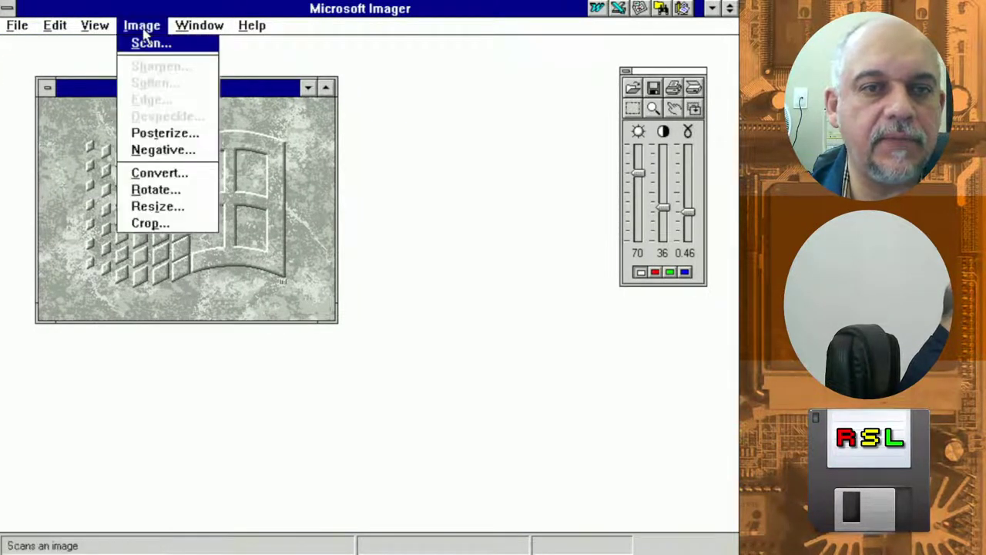
{"action": "left_click", "coordinate": [154, 150]}
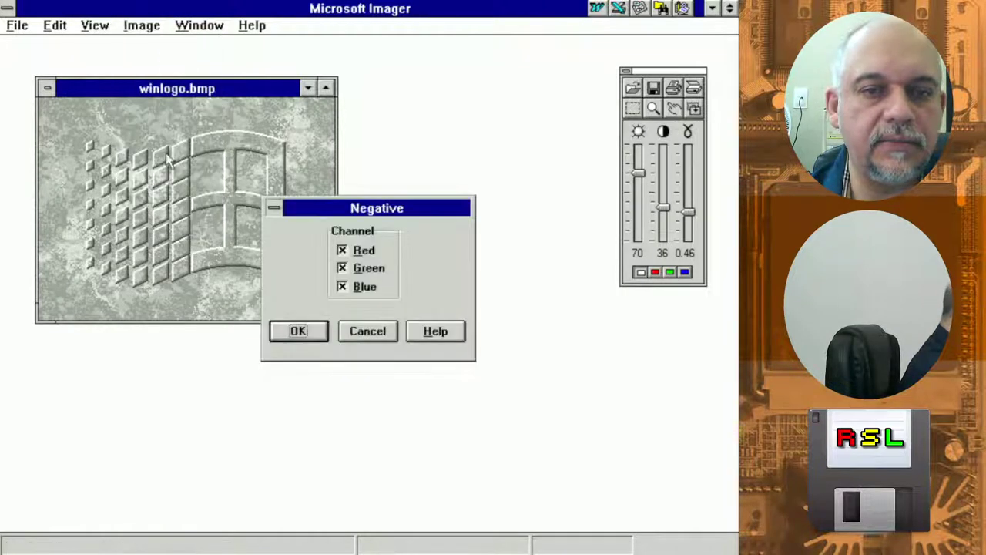
{"action": "left_click", "coordinate": [308, 333]}
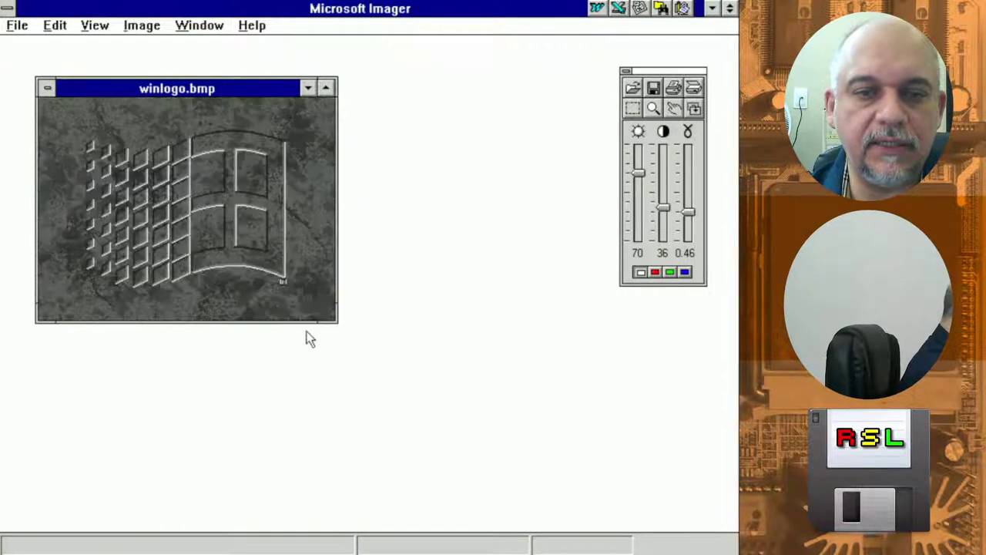
{"action": "left_click", "coordinate": [143, 26]}
{"action": "left_click", "coordinate": [55, 25]}
{"action": "left_click", "coordinate": [65, 41]}
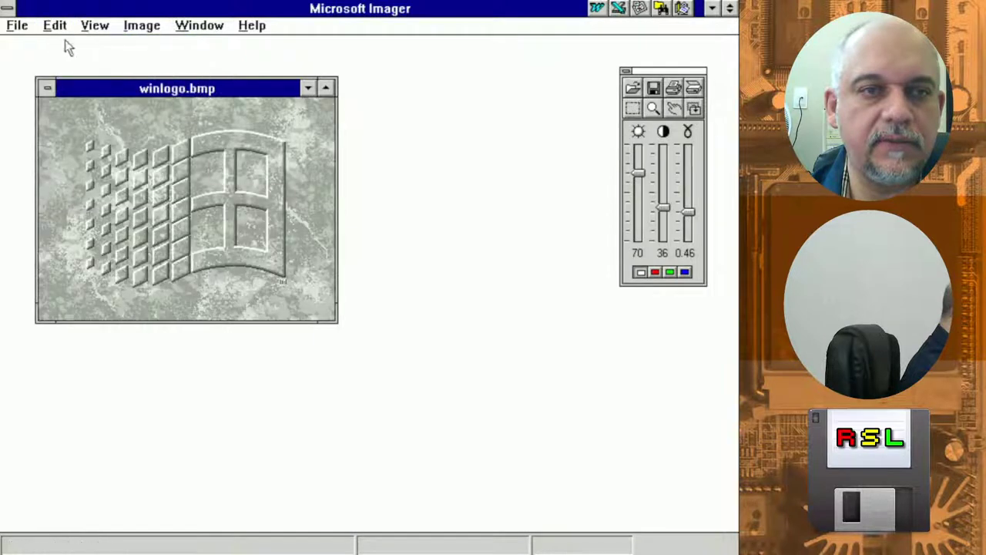
Try the Posterize effect at 4 bits on winlogo.bmp, undo it and shift the image window slightly
{"action": "left_click", "coordinate": [201, 29]}
{"action": "mouse_move", "coordinate": [156, 30]}
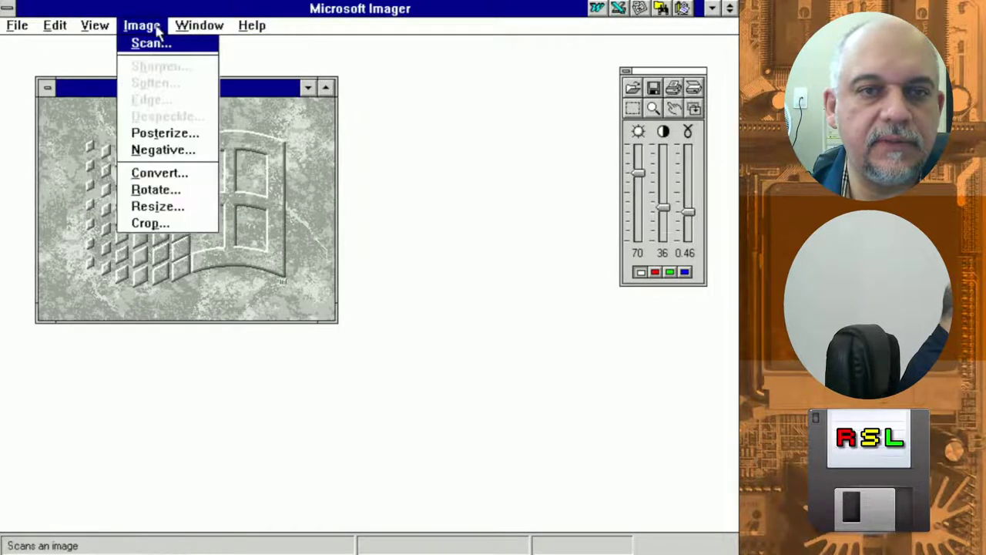
{"action": "left_click", "coordinate": [165, 134]}
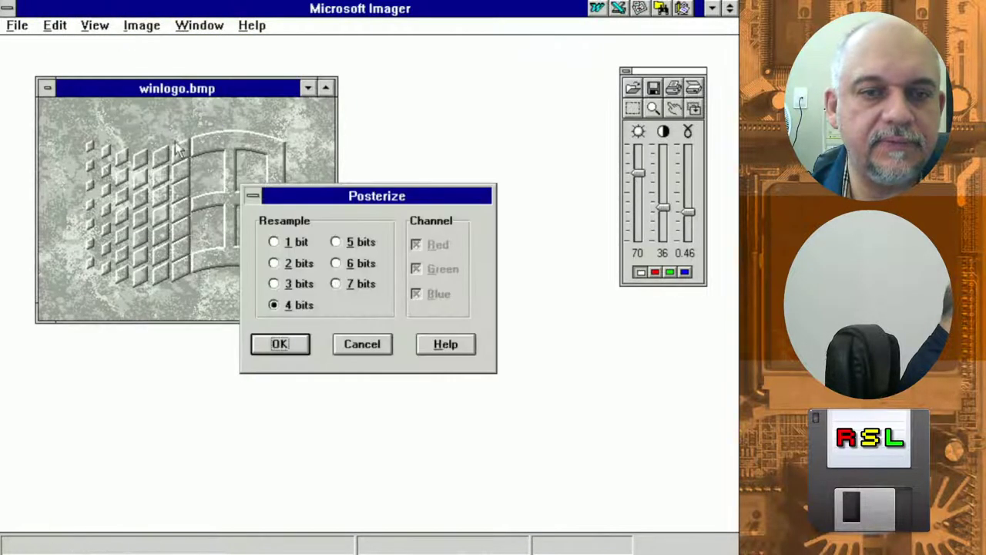
{"action": "left_click", "coordinate": [280, 345]}
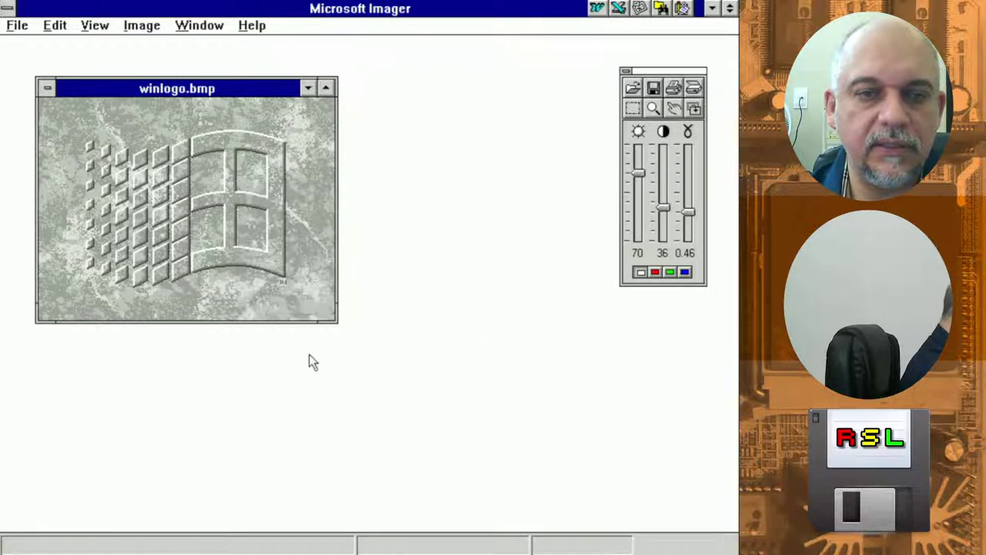
{"action": "left_click_drag", "start_coordinate": [207, 87], "coordinate": [259, 90]}
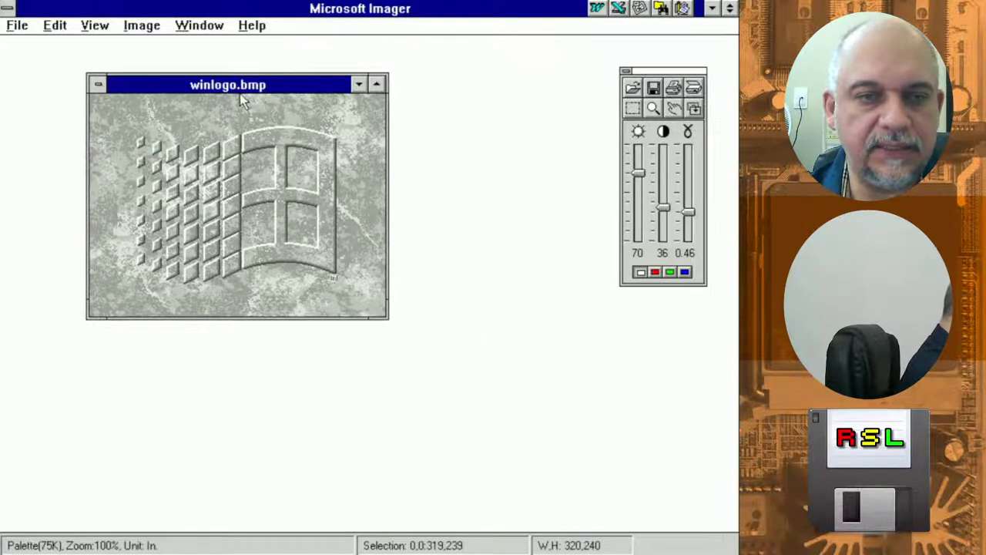
Rotate winlogo.bmp with the Rotate Left orientation, then resize and reposition its window
{"action": "left_click", "coordinate": [94, 26]}
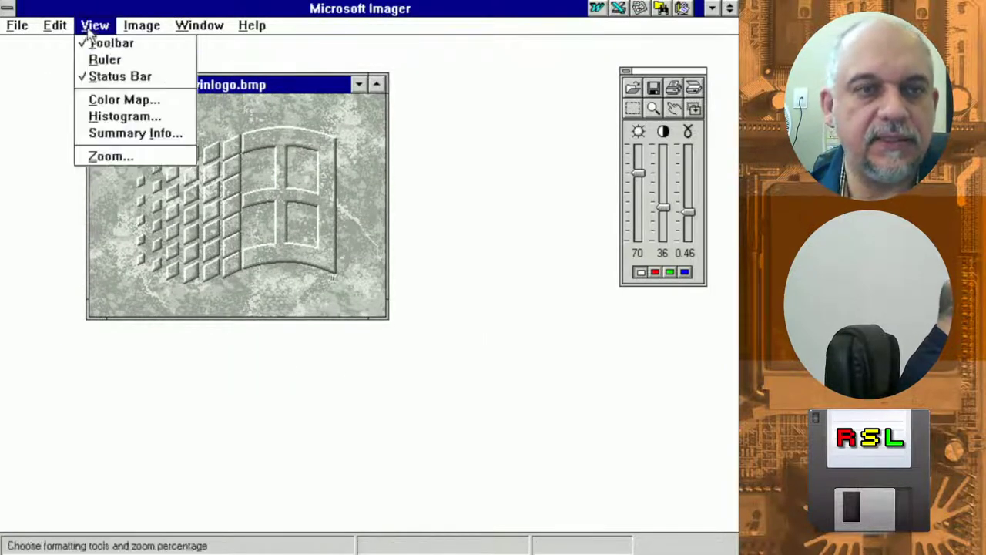
{"action": "mouse_move", "coordinate": [54, 28]}
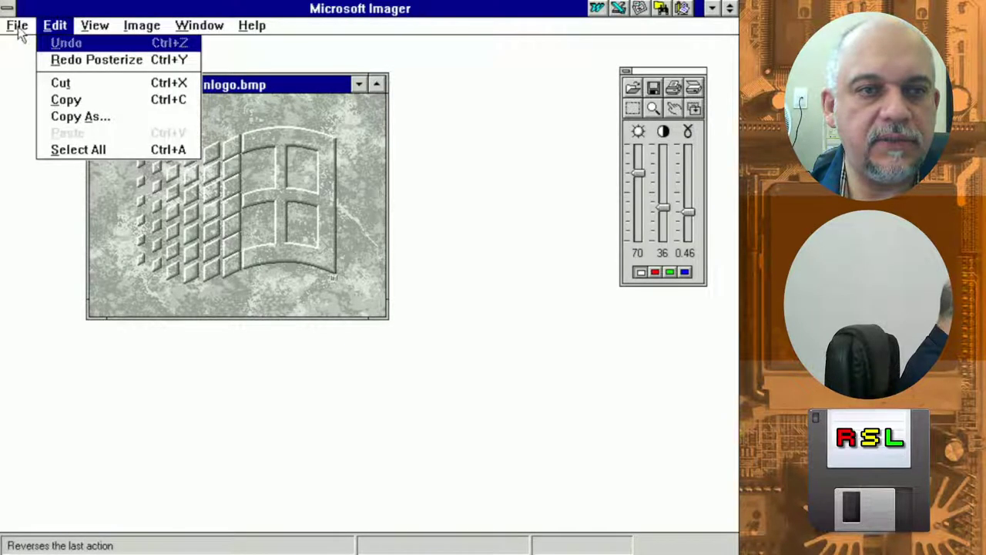
{"action": "mouse_move", "coordinate": [142, 35]}
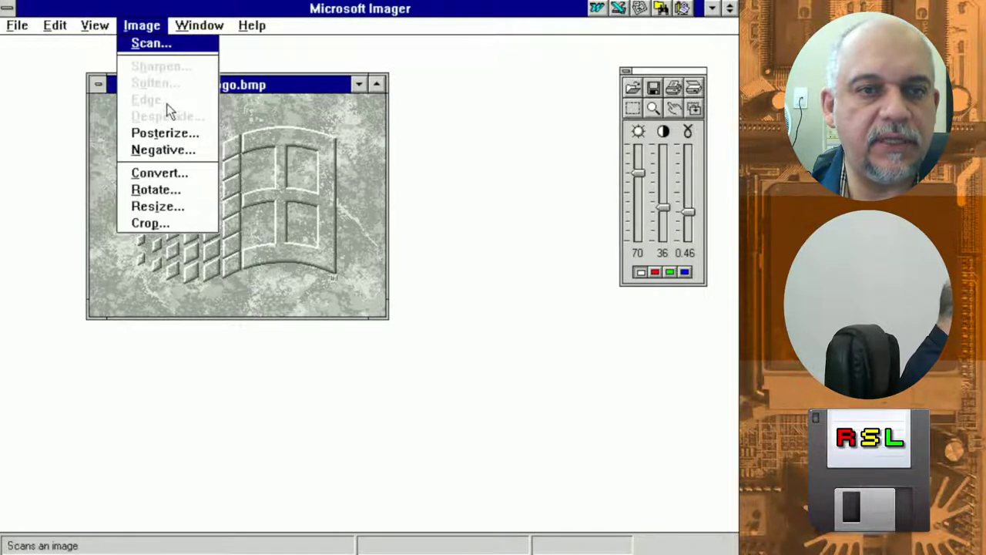
{"action": "left_click", "coordinate": [173, 192]}
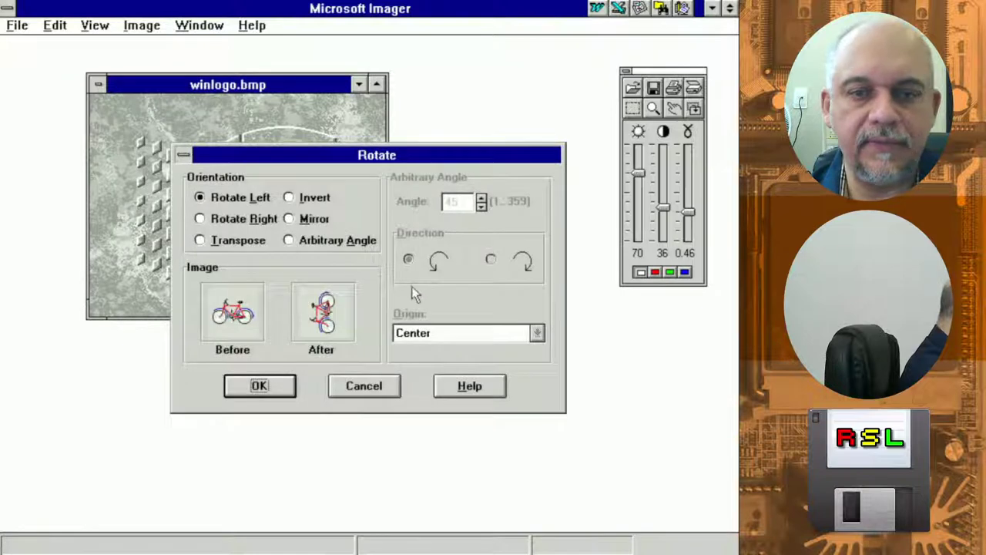
{"action": "left_click", "coordinate": [262, 387]}
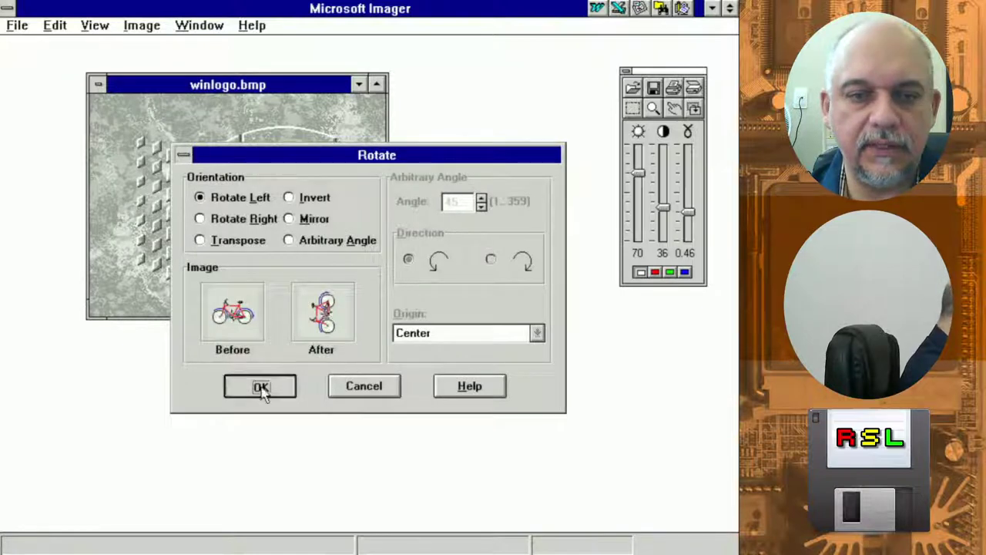
{"action": "left_click_drag", "start_coordinate": [386, 311], "coordinate": [316, 393]}
{"action": "left_click_drag", "start_coordinate": [185, 73], "coordinate": [283, 65]}
Exit Microsoft Imager without saving winlogo.bmp and close the Microsoft Office program group
{"action": "double_click", "coordinate": [8, 6]}
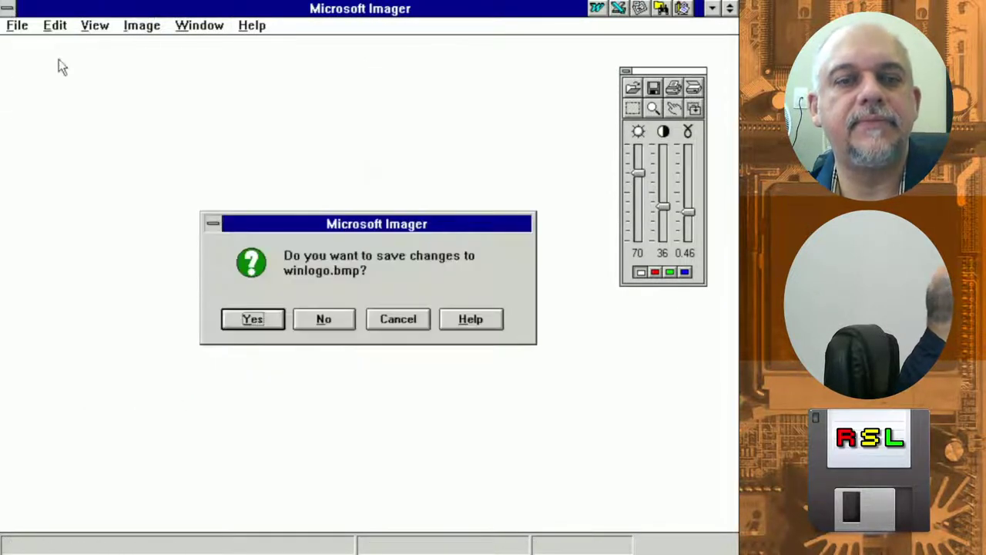
{"action": "left_click", "coordinate": [339, 319]}
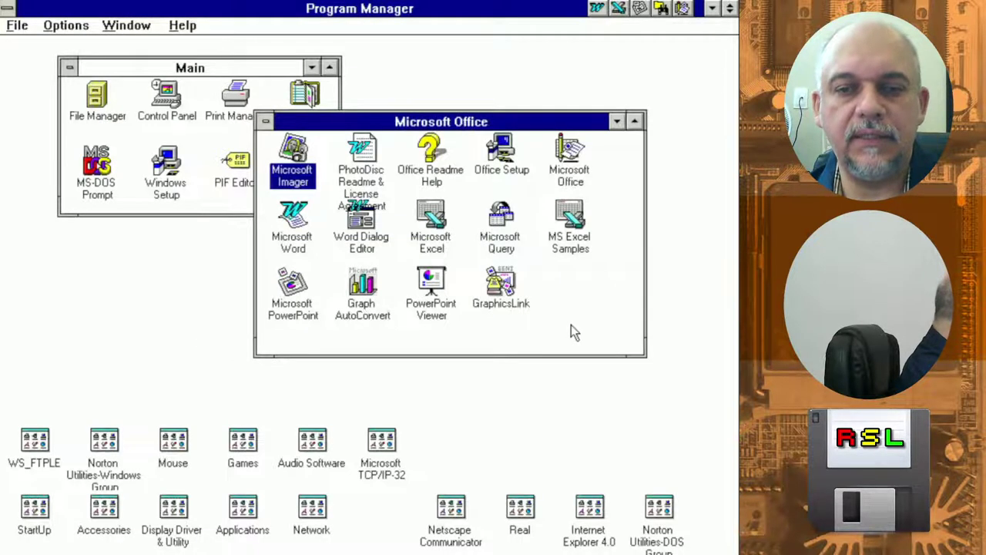
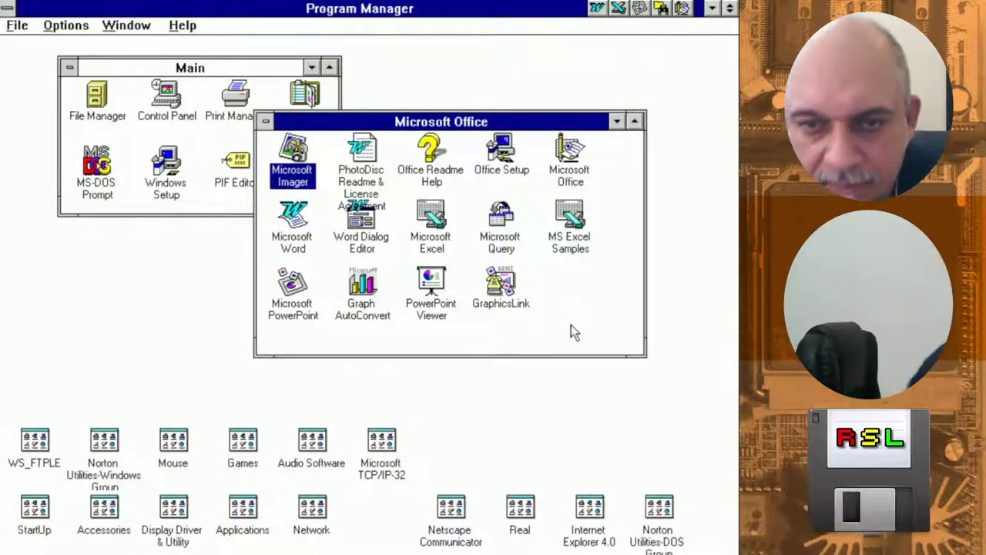
{"action": "double_click", "coordinate": [265, 121]}
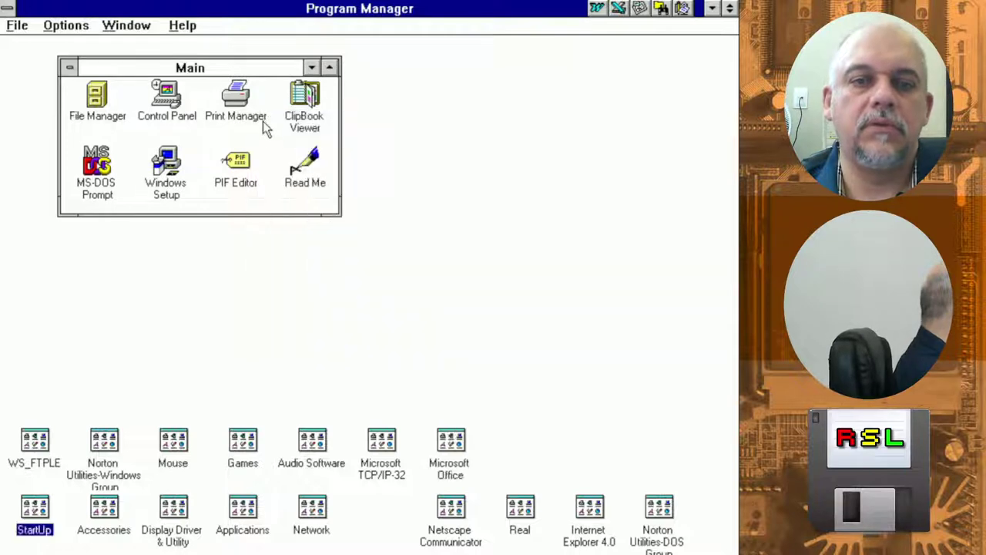
Start WS_FTP from the WS_FTPLE group, connect with the ZEUS session profile and maximize its window
{"action": "double_click", "coordinate": [34, 441]}
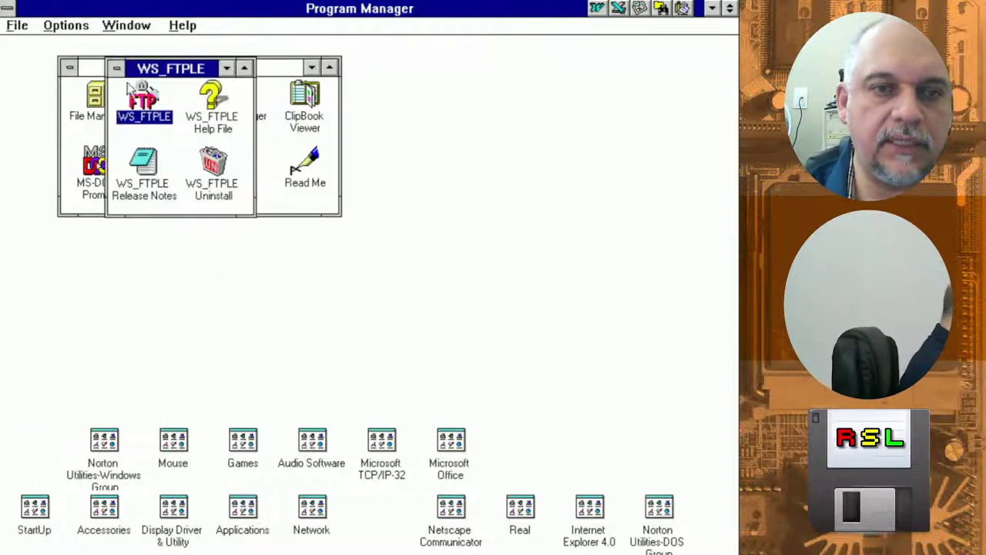
{"action": "double_click", "coordinate": [144, 100]}
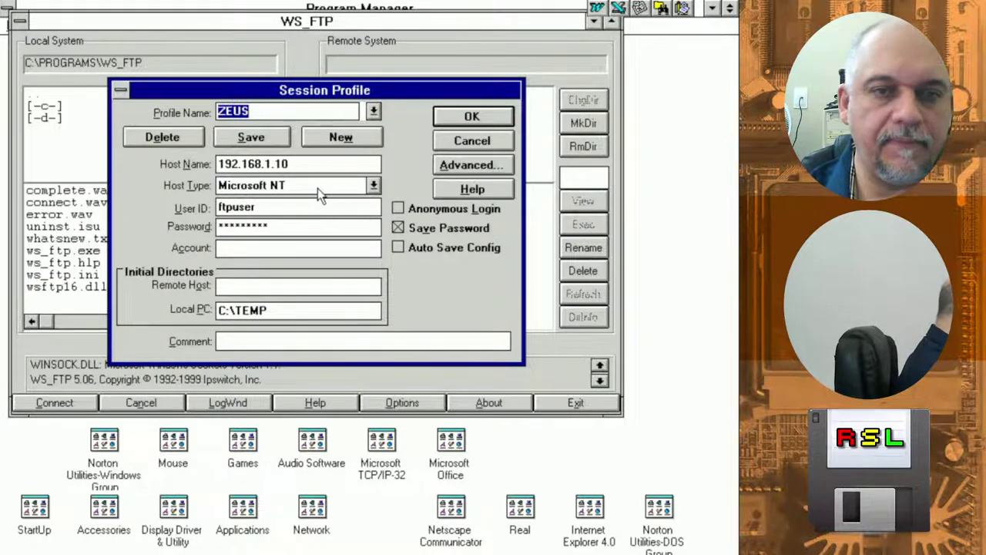
{"action": "left_click", "coordinate": [444, 117]}
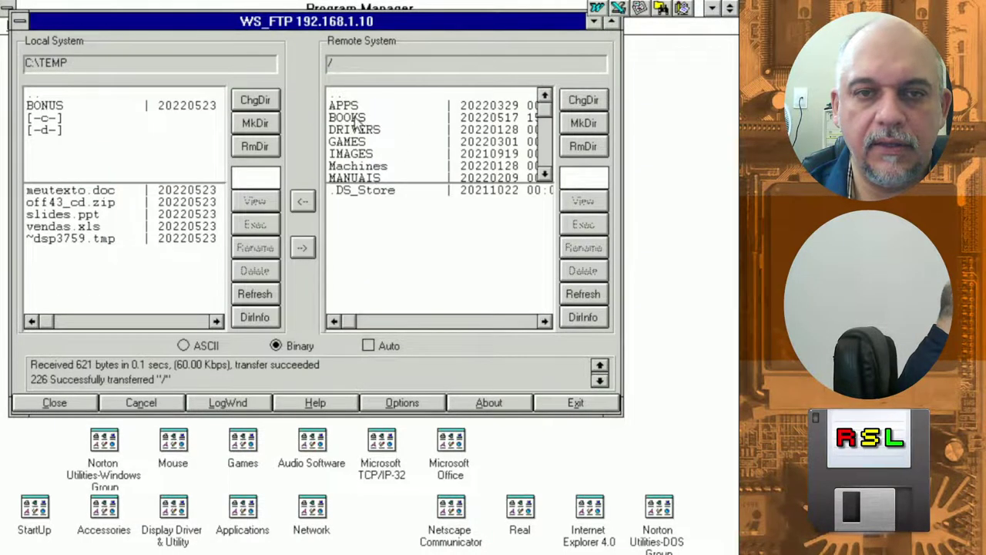
{"action": "double_click", "coordinate": [430, 26]}
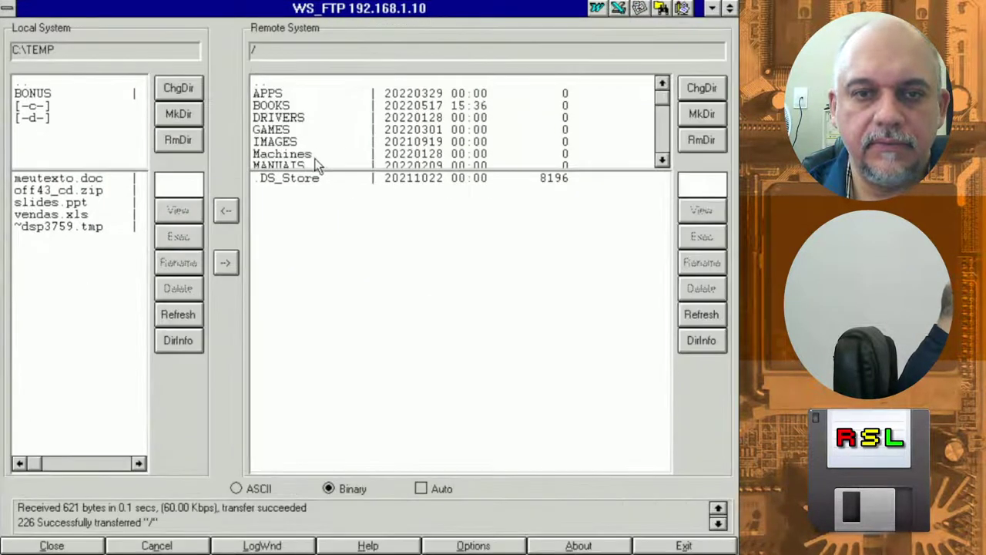
Enlarge the directory lists and open the remote directory /SOs/WIN311/PDF
{"action": "left_click_drag", "start_coordinate": [315, 166], "coordinate": [314, 287]}
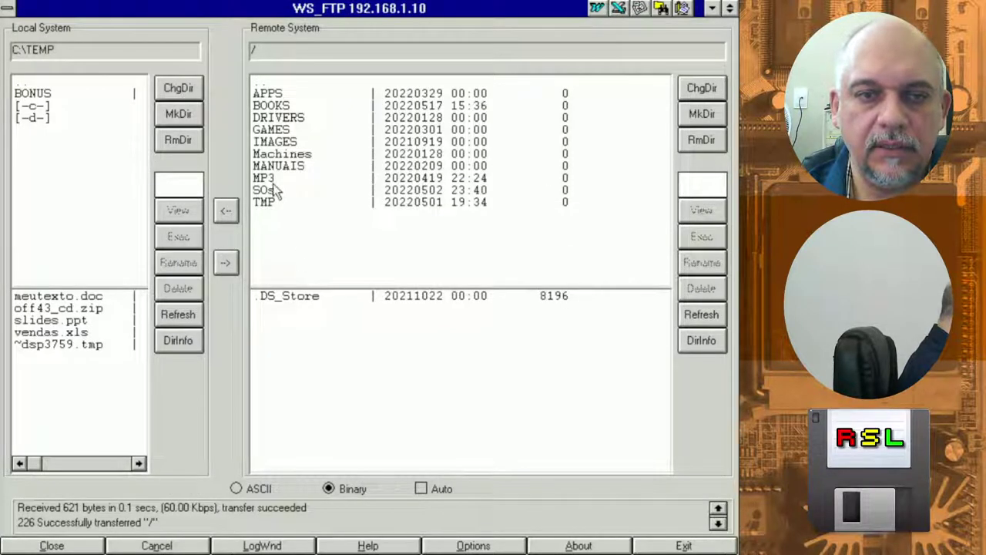
{"action": "double_click", "coordinate": [266, 192]}
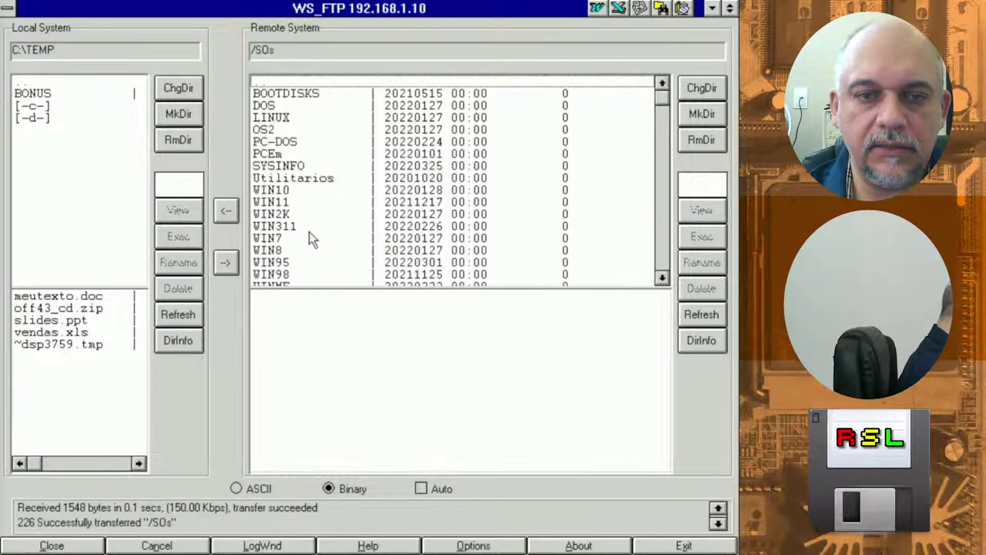
{"action": "double_click", "coordinate": [295, 229]}
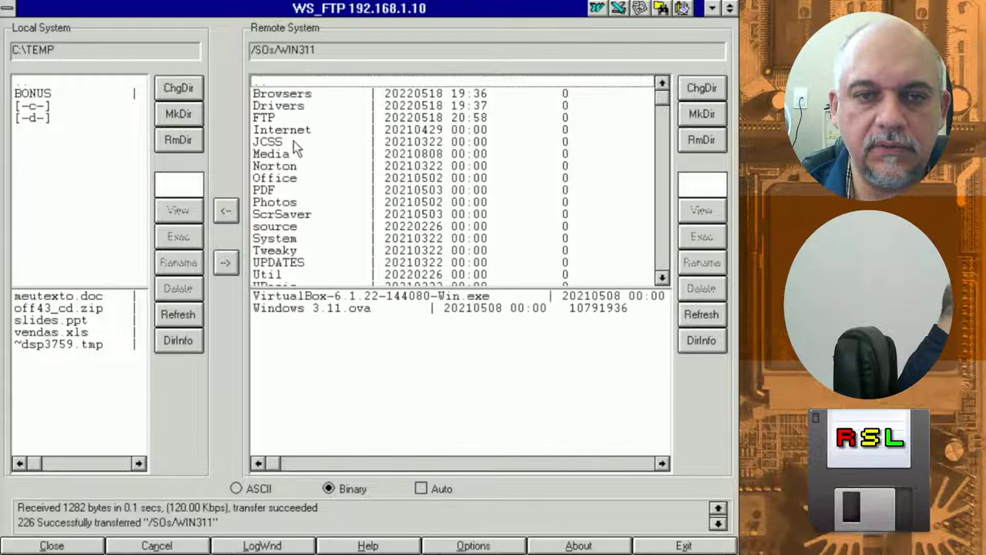
{"action": "double_click", "coordinate": [277, 190]}
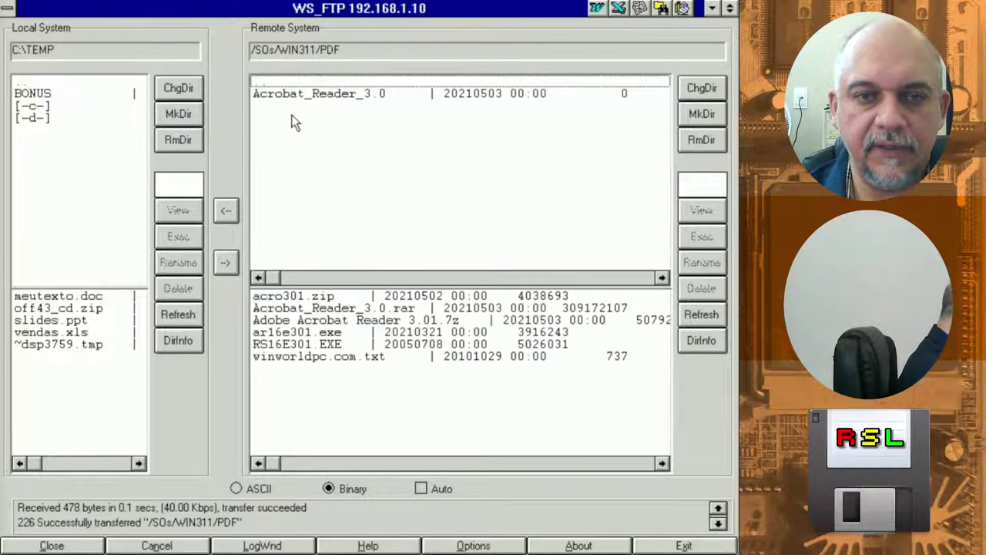
Look through the remote Acrobat_Reader_3.0 and Adobe Reader Symbian directories and return to the PDF directory
{"action": "double_click", "coordinate": [285, 95]}
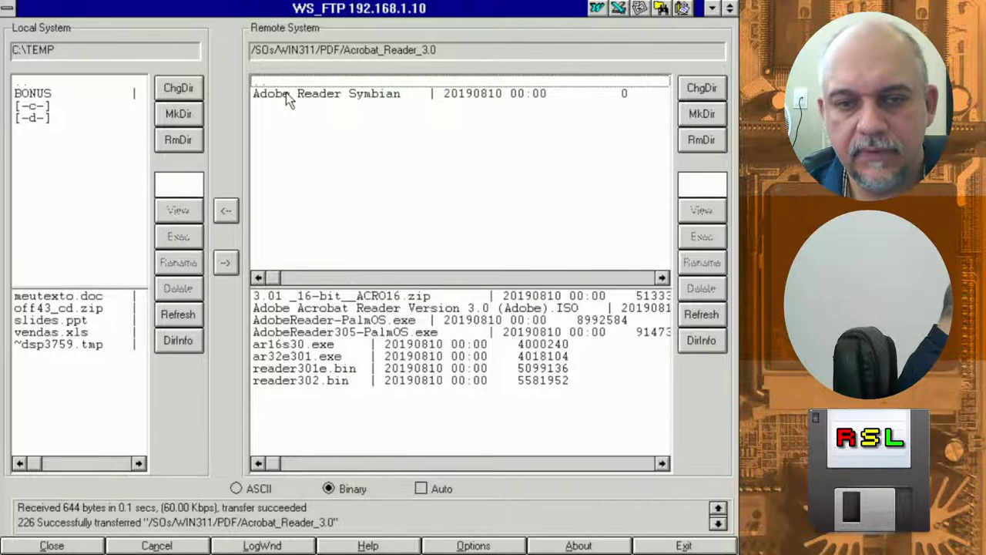
{"action": "double_click", "coordinate": [286, 93]}
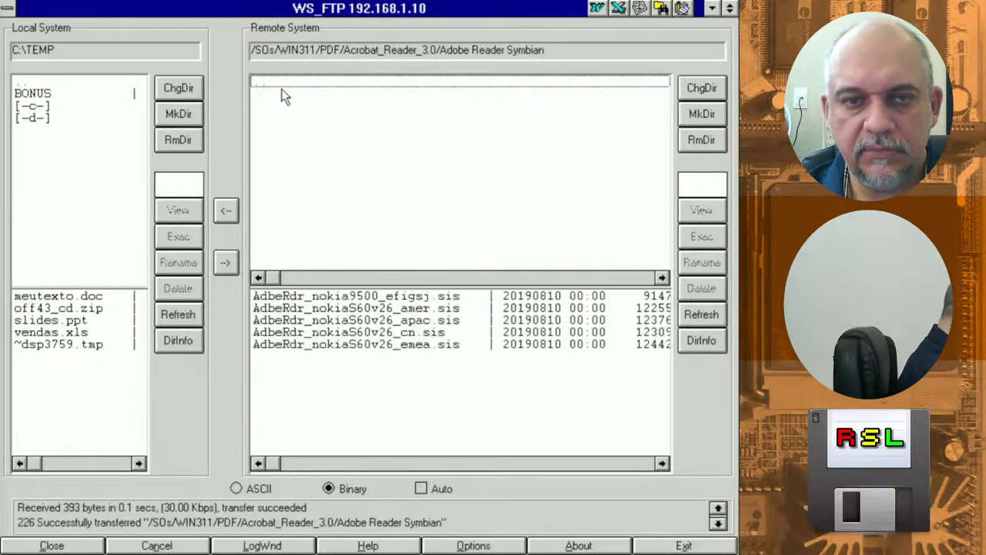
{"action": "double_click", "coordinate": [266, 81]}
{"action": "double_click", "coordinate": [266, 81]}
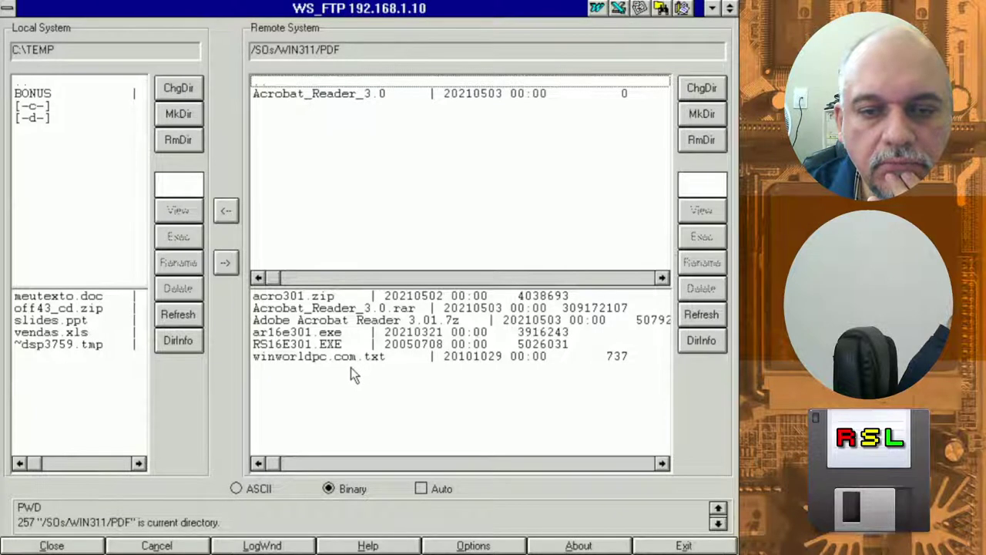
Download ar16e301.exe from the remote PDF directory to C:\TEMP
{"action": "left_click", "coordinate": [307, 333]}
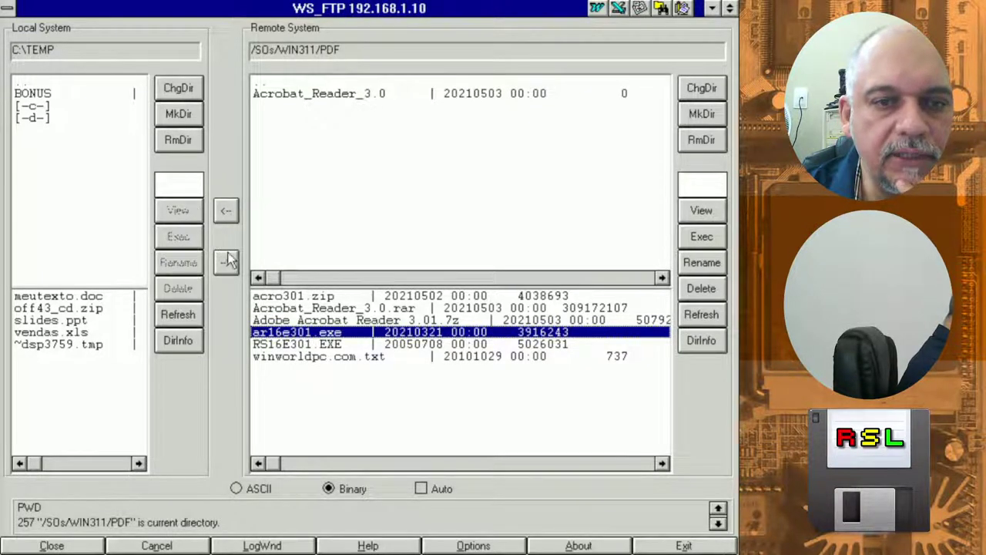
{"action": "left_click", "coordinate": [225, 211]}
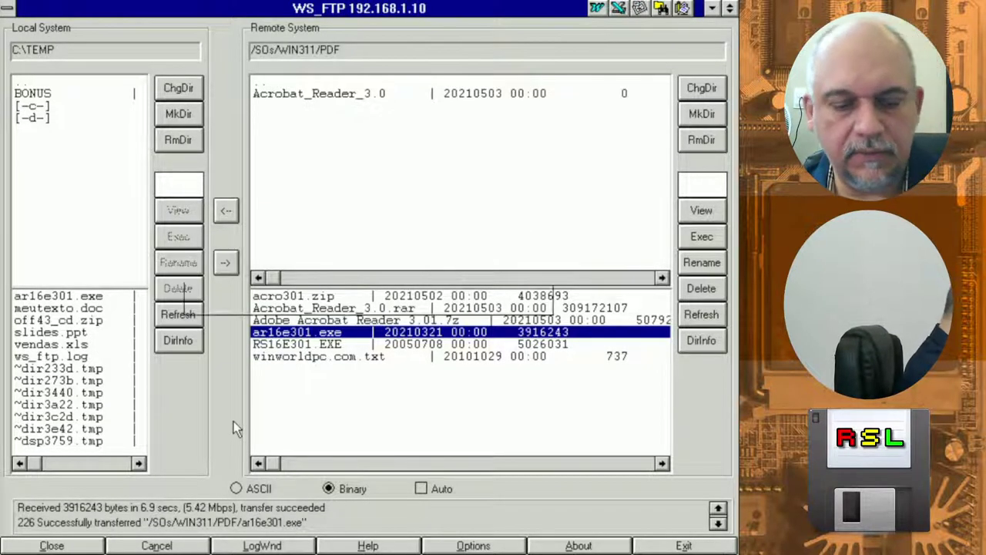
Switch to Program Manager, start File Manager and open the temp directory on drive C
{"action": "key", "text": "alt+Tab"}
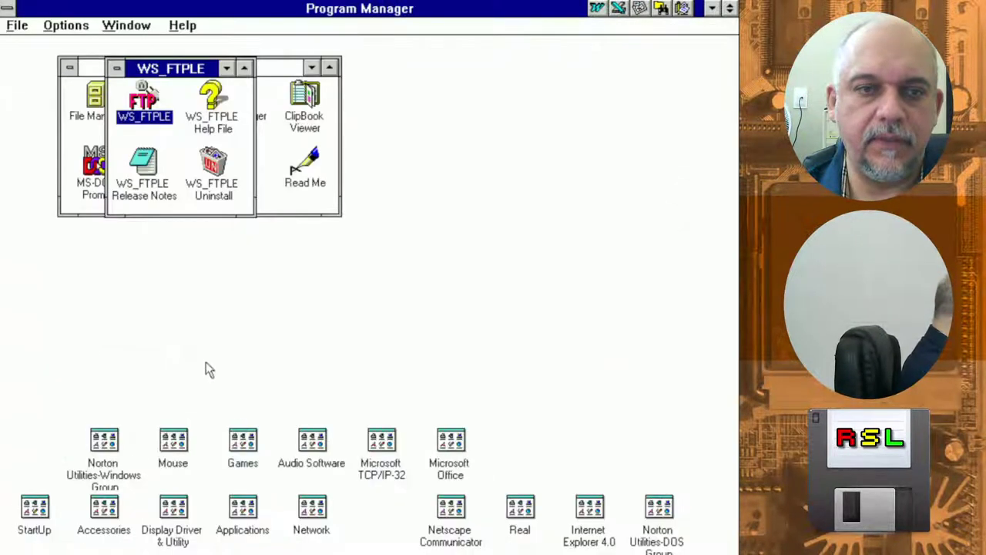
{"action": "double_click", "coordinate": [98, 95]}
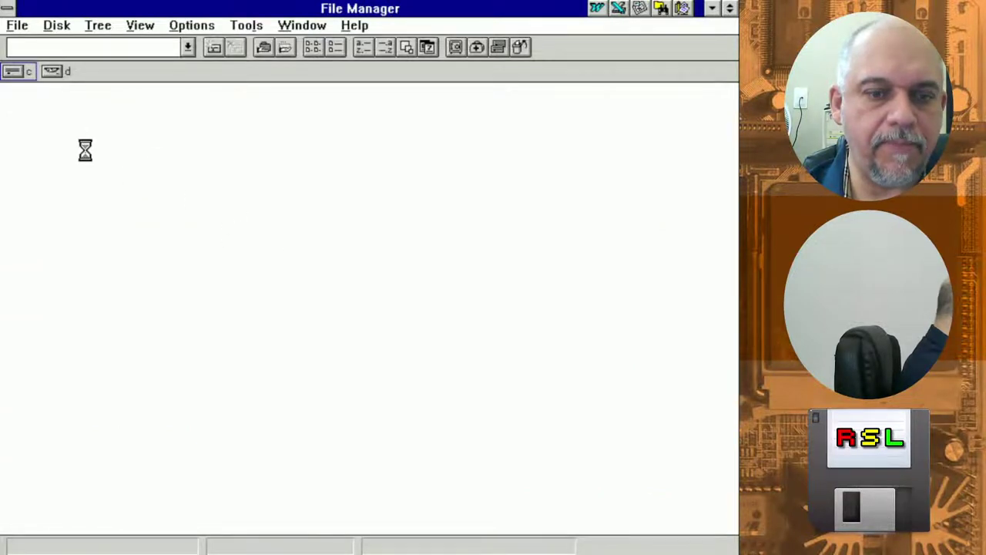
{"action": "left_click", "coordinate": [23, 91]}
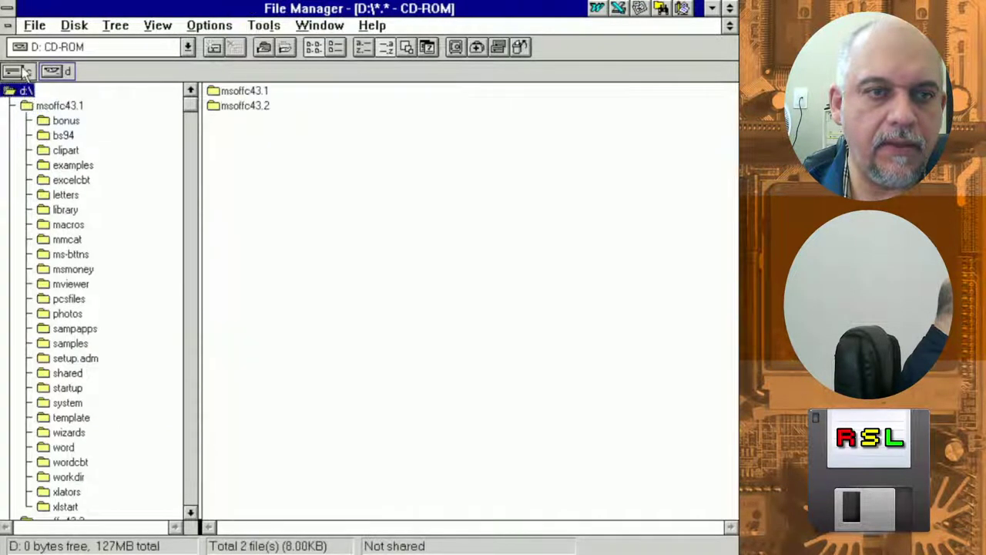
{"action": "left_click", "coordinate": [22, 71]}
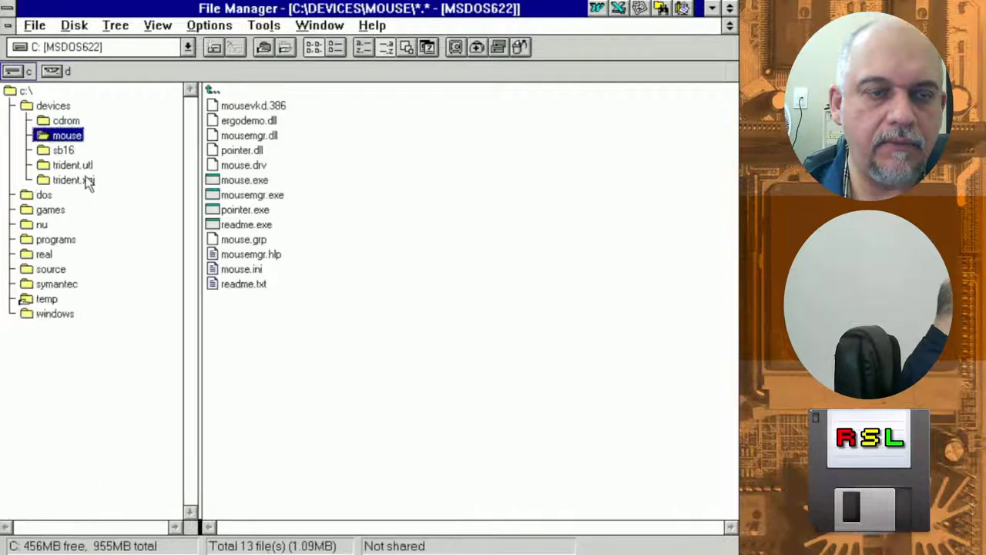
{"action": "left_click", "coordinate": [44, 299]}
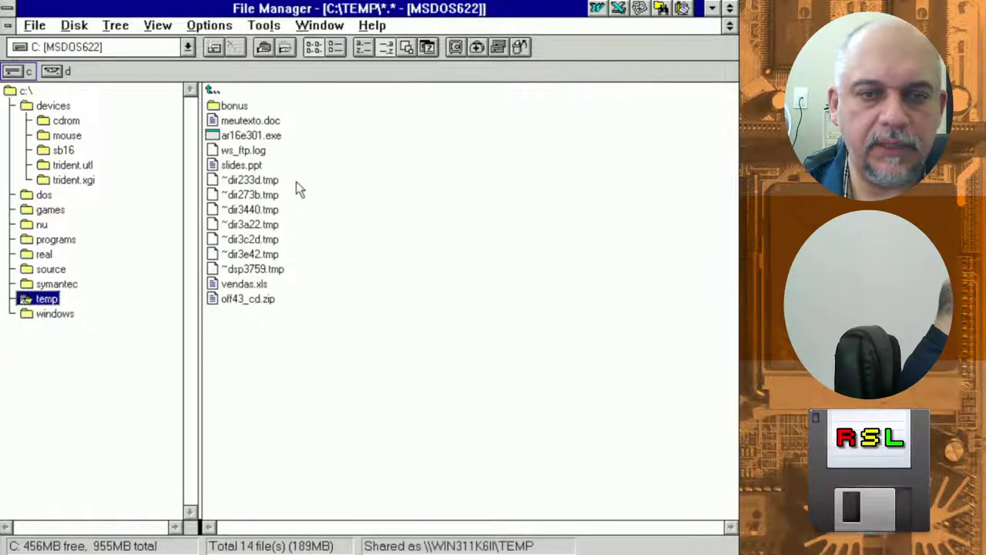
Run ar16e301.exe, agree to install Adobe Acrobat Reader 3.01, pass the welcome page and accept the license agreement
{"action": "double_click", "coordinate": [248, 135]}
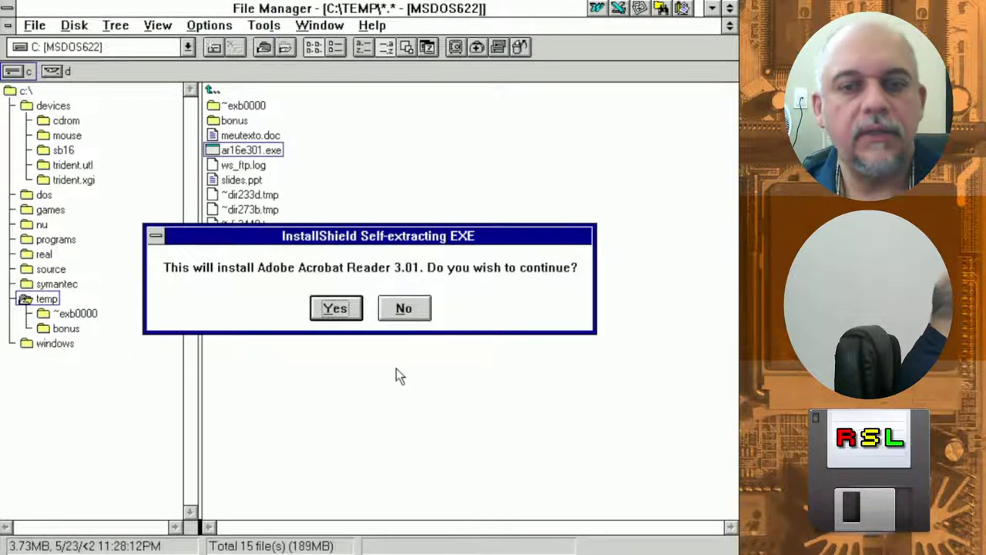
{"action": "left_click", "coordinate": [336, 308]}
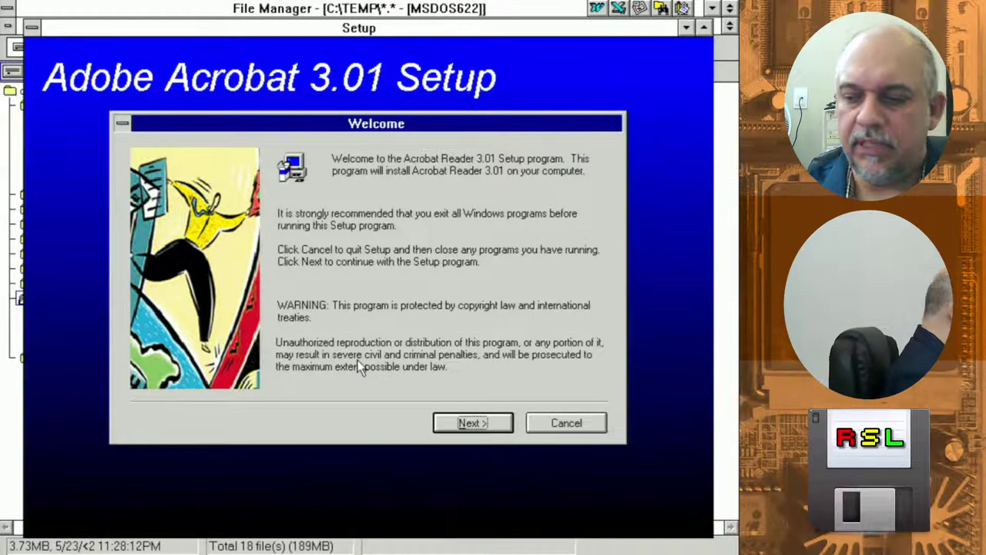
{"action": "left_click", "coordinate": [468, 424]}
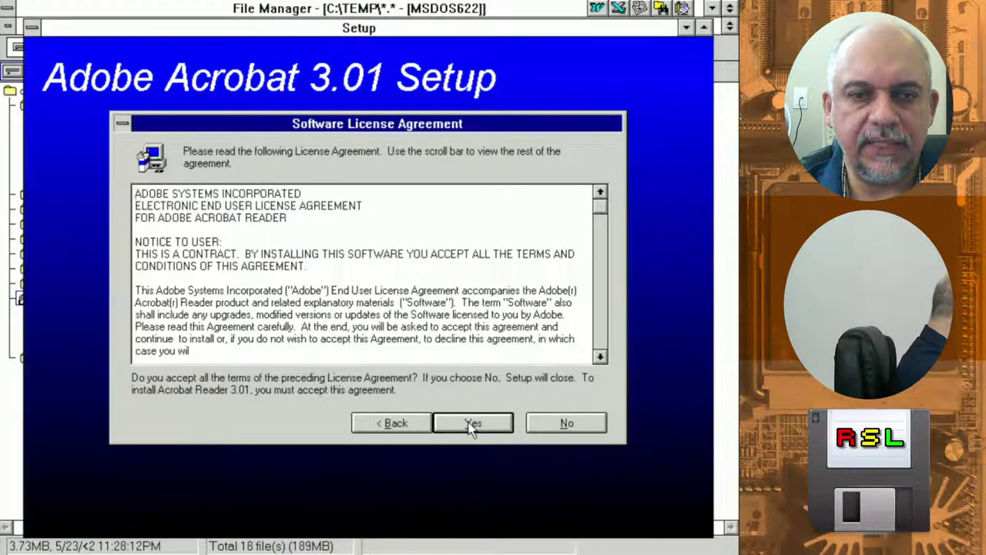
{"action": "left_click", "coordinate": [472, 425]}
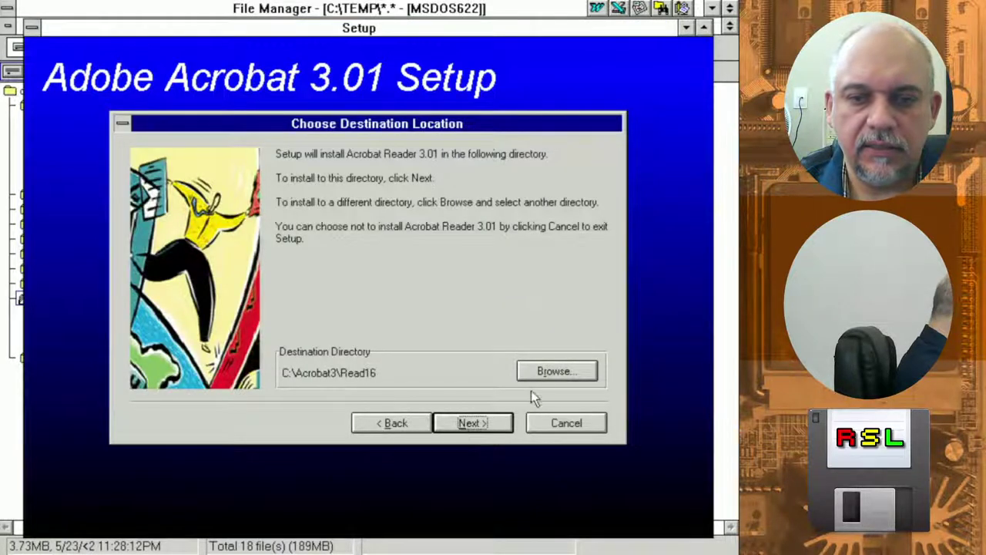
Set the destination directory for the Acrobat Reader installation to C:\PROGRAMS\Acrobat3\Read16
{"action": "left_click", "coordinate": [555, 372]}
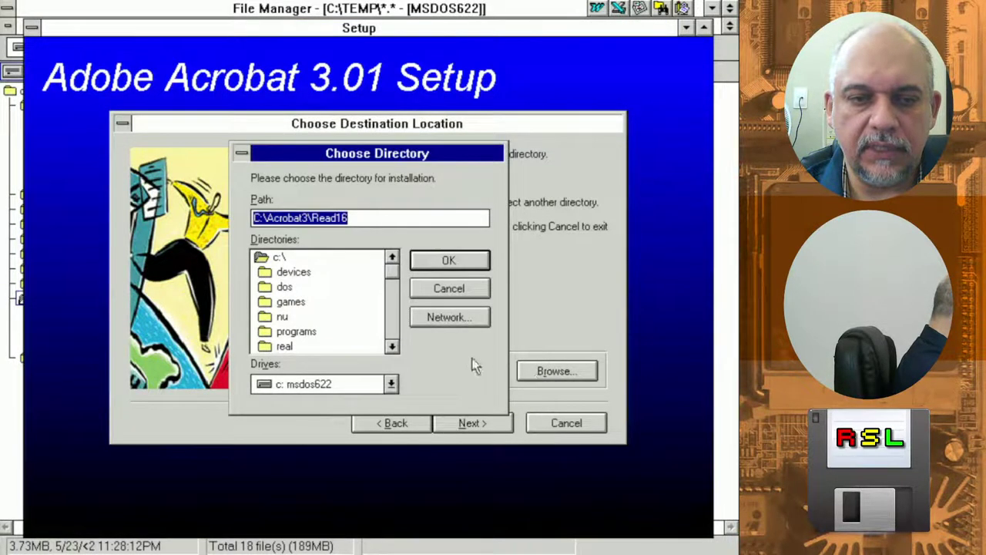
{"action": "left_click", "coordinate": [267, 218]}
{"action": "type", "text": "PROGR"}
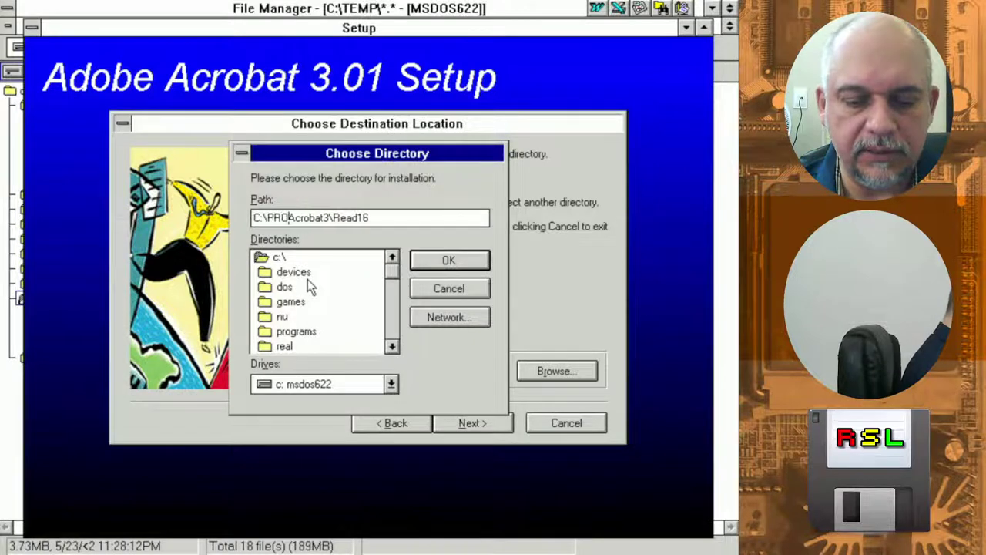
{"action": "type", "text": "AMS\\"}
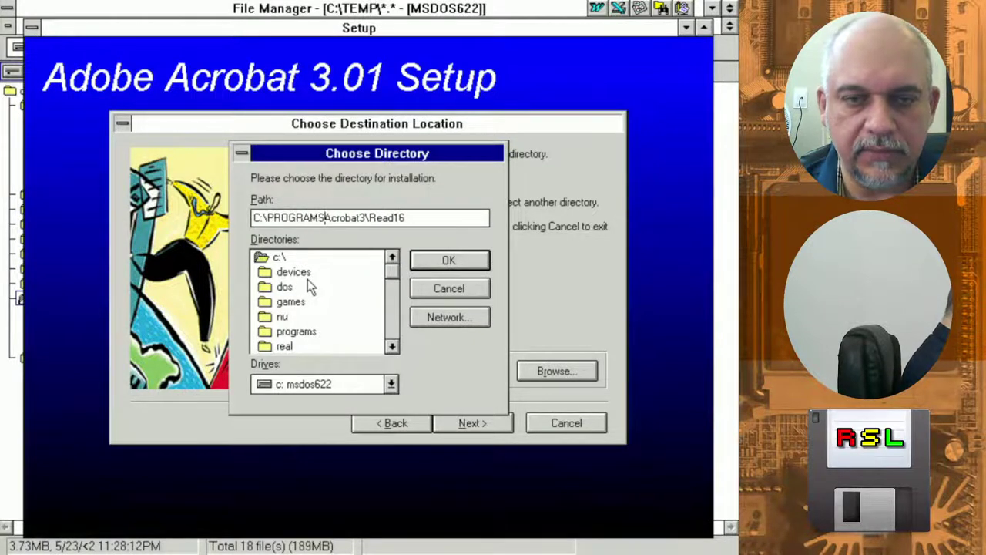
{"action": "left_click", "coordinate": [437, 260]}
{"action": "left_click", "coordinate": [336, 339]}
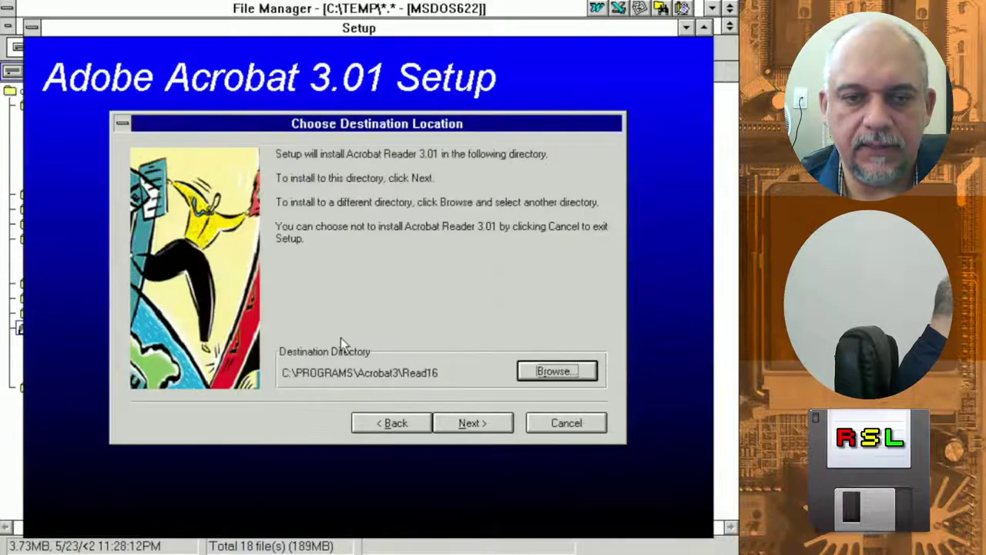
Install Acrobat Reader 3.01 into the chosen directory and finish the setup
{"action": "left_click", "coordinate": [468, 423]}
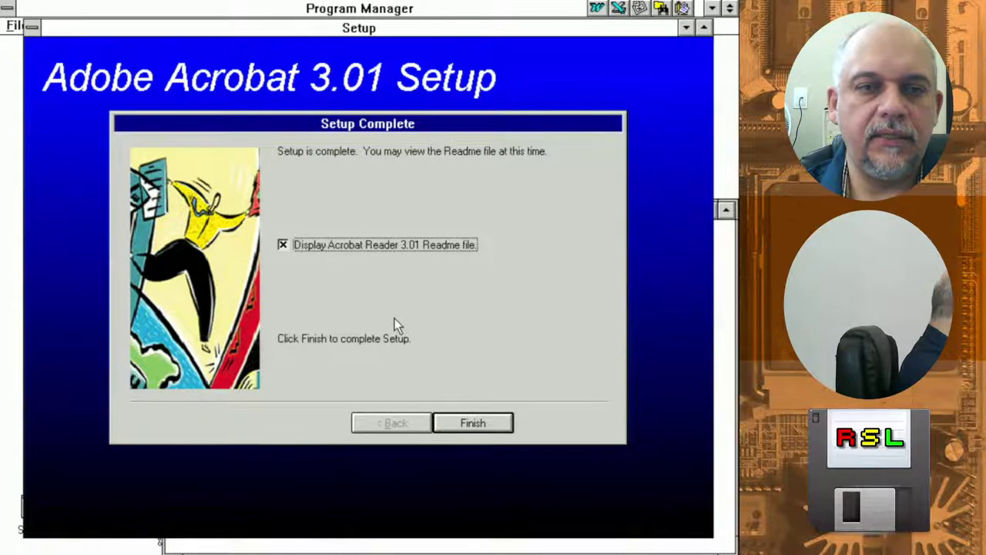
{"action": "left_click", "coordinate": [482, 422]}
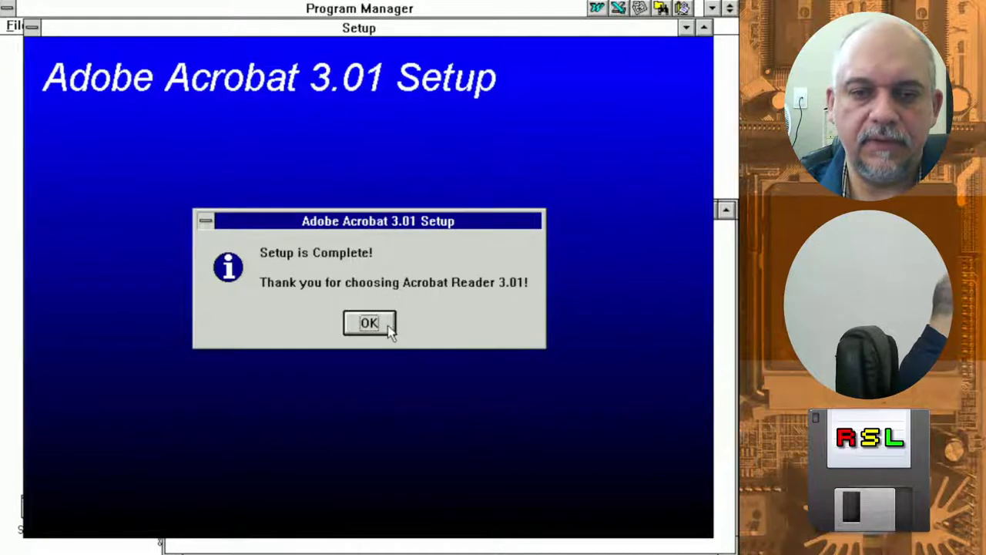
{"action": "left_click", "coordinate": [370, 324]}
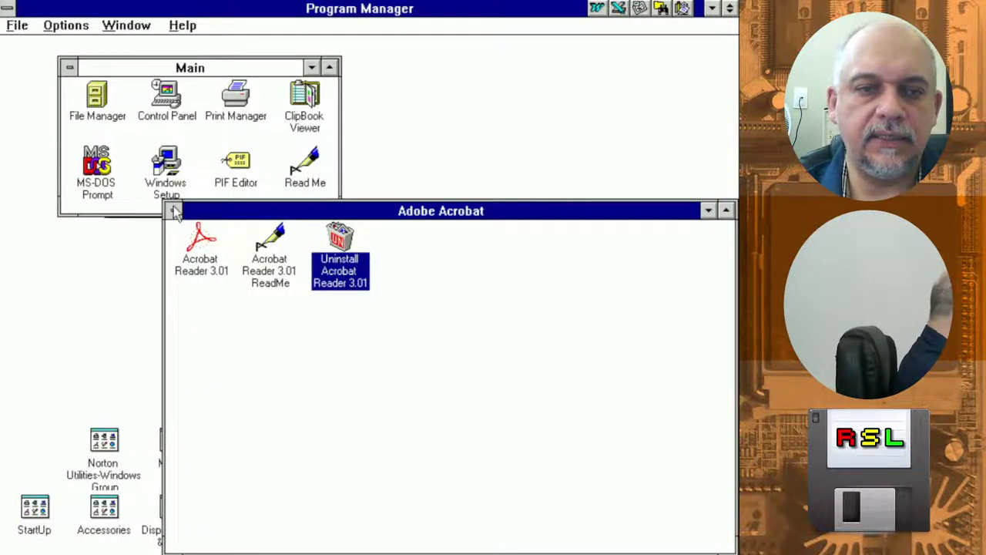
Shrink the Adobe Acrobat group window to fit its three icons in one row and move it over the Main group
{"action": "left_click_drag", "start_coordinate": [164, 203], "coordinate": [527, 379]}
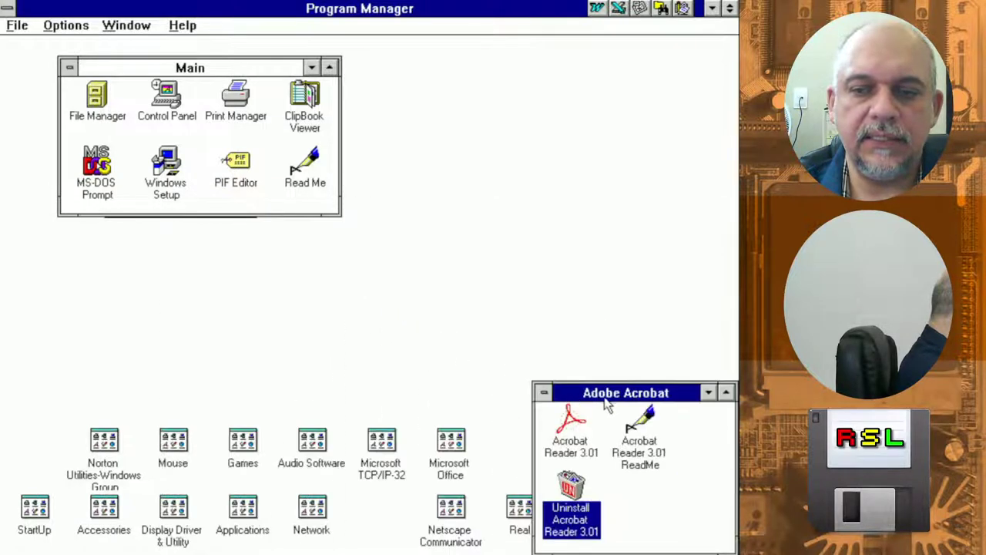
{"action": "left_click_drag", "start_coordinate": [604, 394], "coordinate": [217, 121]}
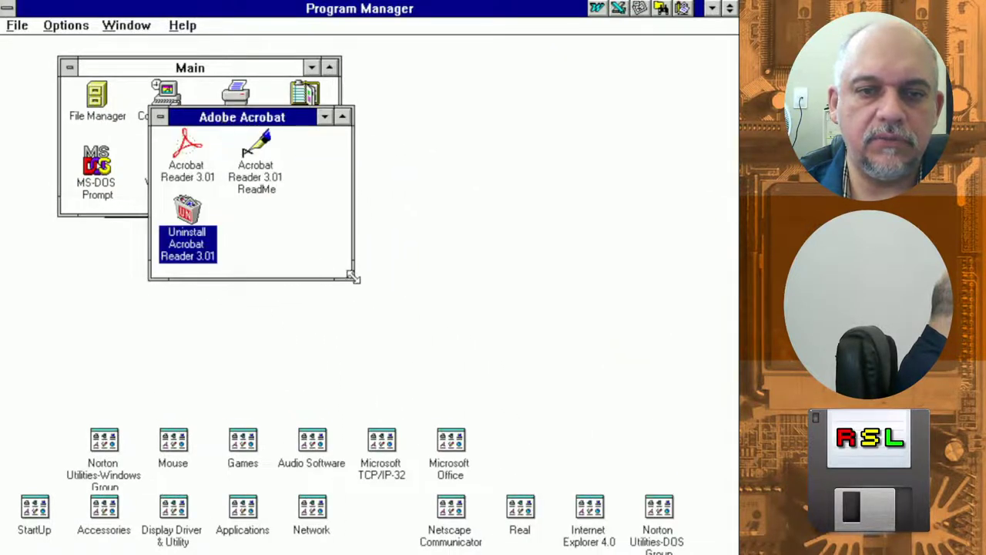
{"action": "left_click_drag", "start_coordinate": [353, 279], "coordinate": [411, 243]}
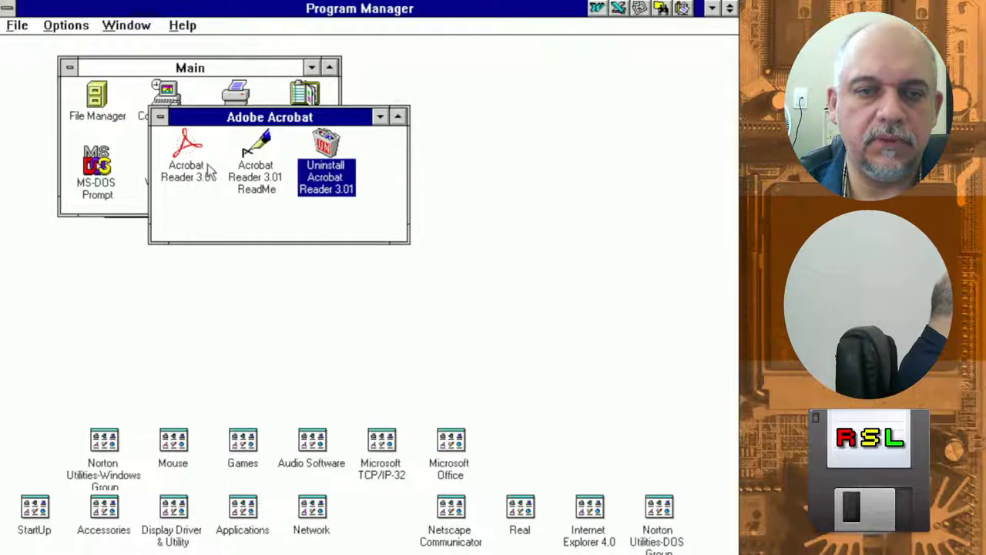
Start Acrobat Reader 3.01 from the Adobe Acrobat program group
{"action": "double_click", "coordinate": [186, 150]}
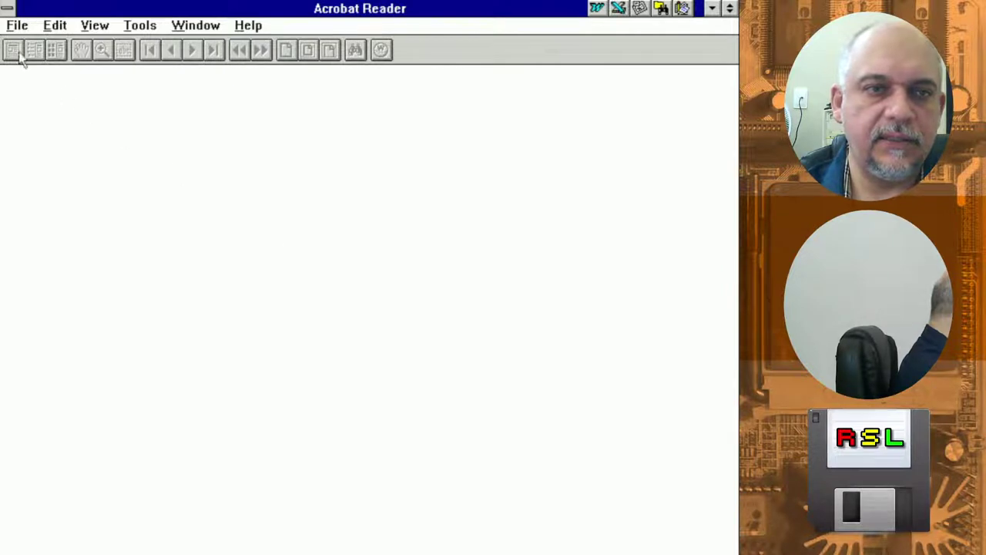
{"action": "left_click", "coordinate": [17, 27]}
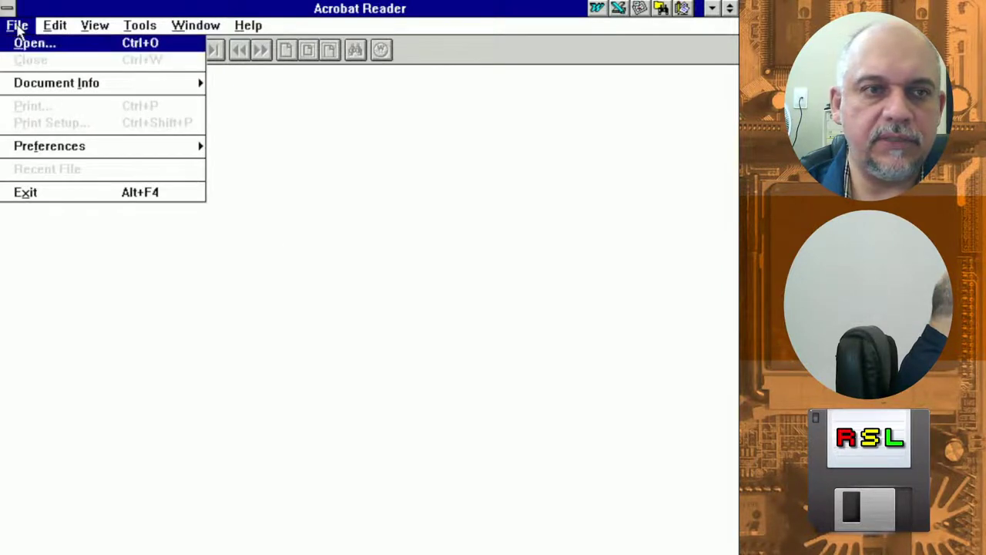
{"action": "left_click", "coordinate": [17, 26]}
Switch through Program Manager and File Manager to WS_FTP, close the current session and reconnect to the FTP server
{"action": "key", "text": "alt+Tab"}
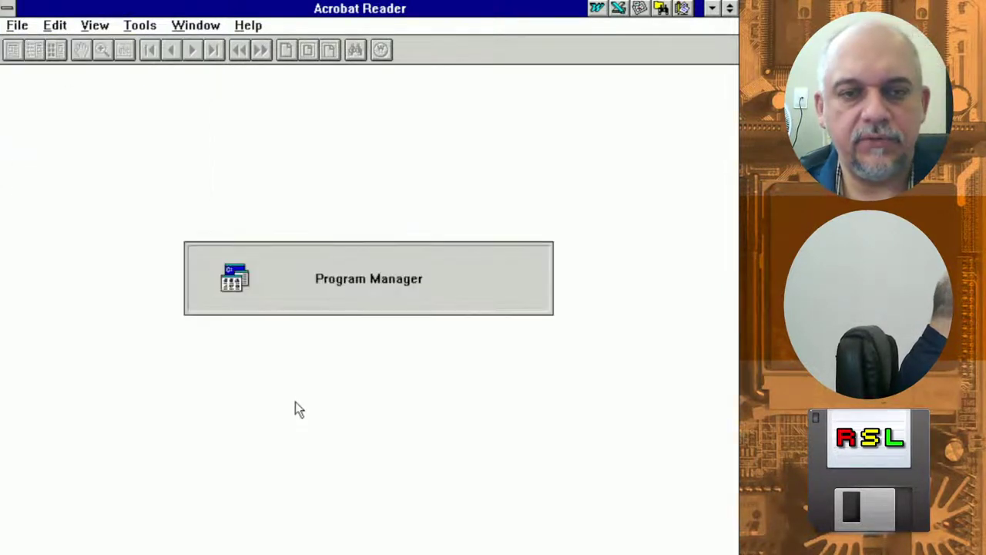
{"action": "double_click", "coordinate": [96, 111]}
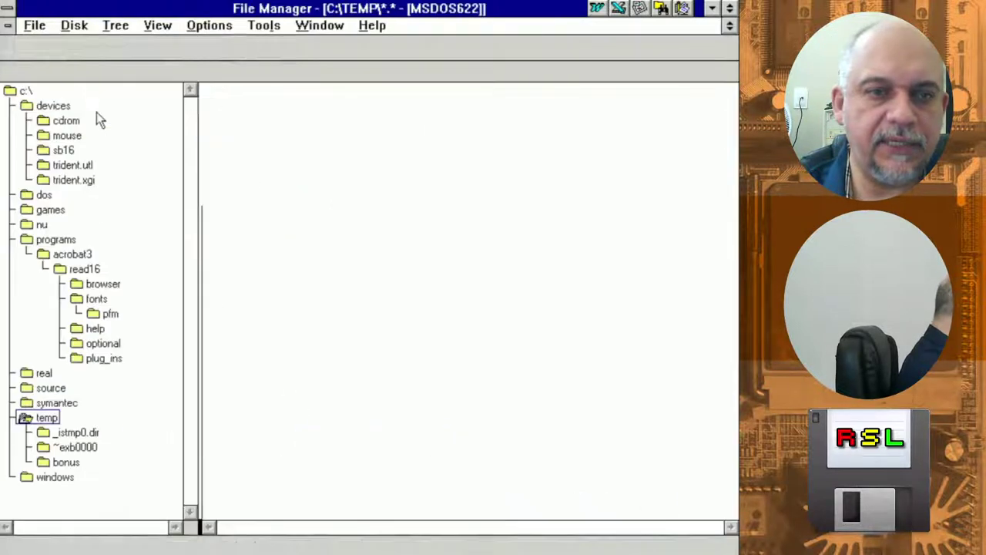
{"action": "key", "text": "alt+Tab"}
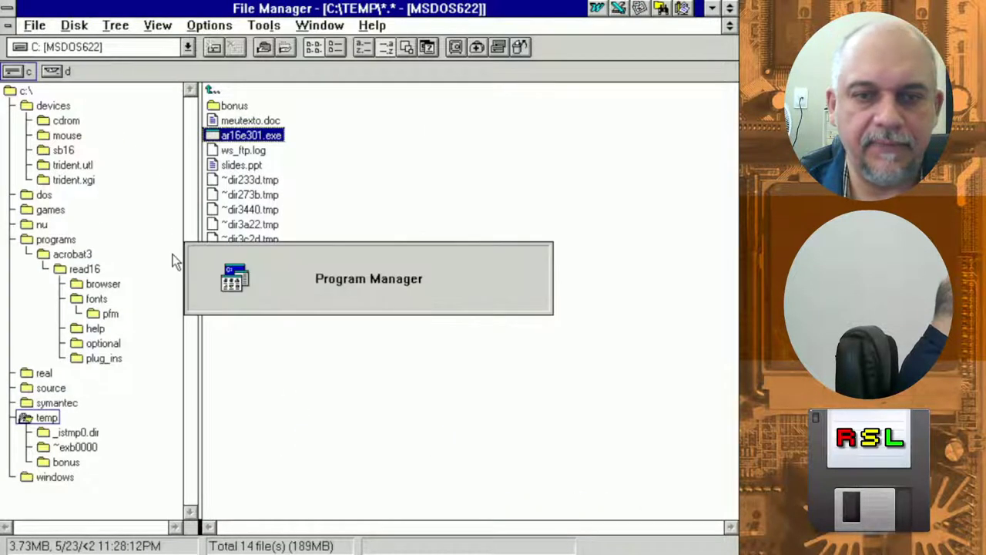
{"action": "key", "text": "alt+Tab"}
{"action": "key", "text": "alt+Tab"}
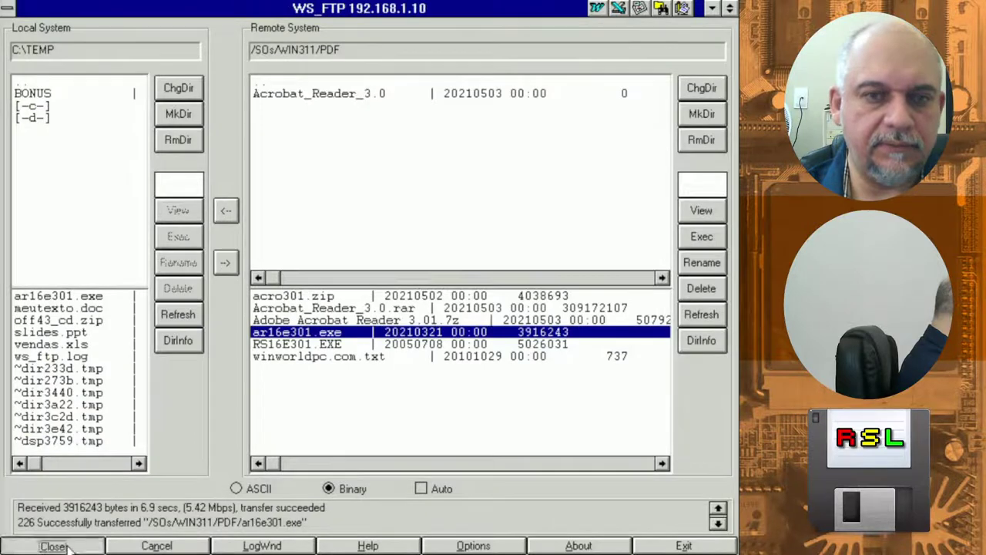
{"action": "left_click", "coordinate": [54, 546]}
{"action": "left_click", "coordinate": [54, 546]}
{"action": "left_click", "coordinate": [502, 185]}
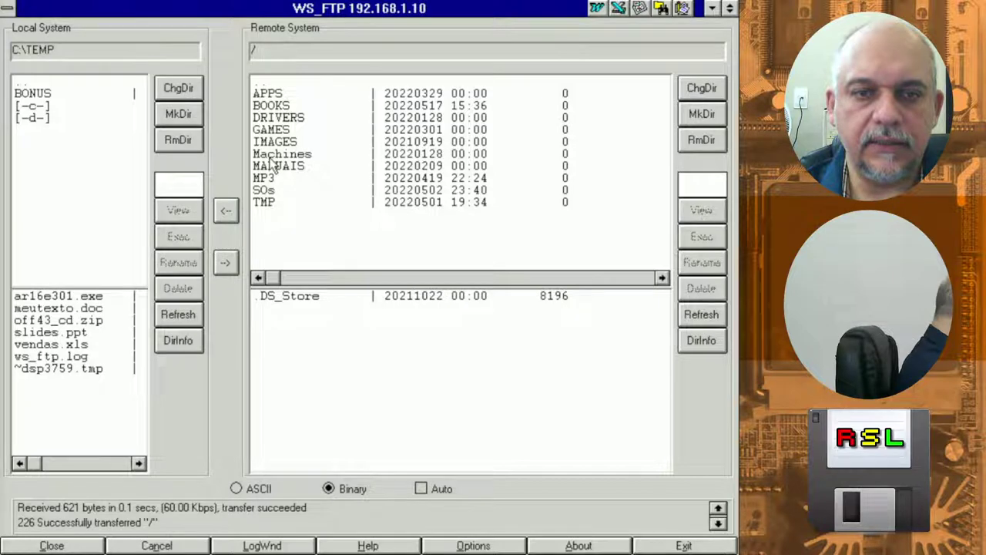
Download j530bf.pdf from the remote directory /DRIVERS/MotherBoards/MB_JETWAY_J-530BF to C:\TEMP
{"action": "double_click", "coordinate": [275, 118]}
{"action": "double_click", "coordinate": [280, 177]}
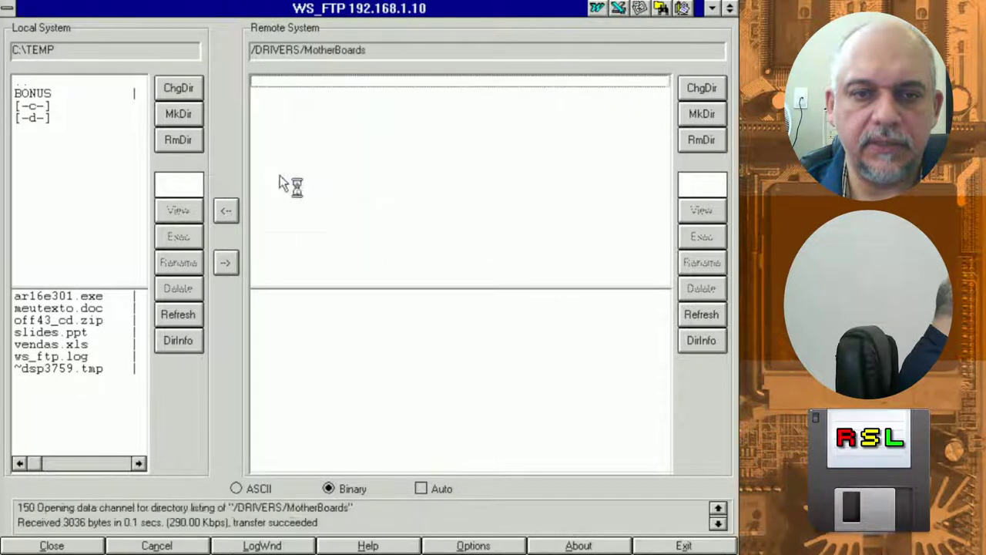
{"action": "left_click", "coordinate": [660, 245]}
{"action": "left_click", "coordinate": [660, 245]}
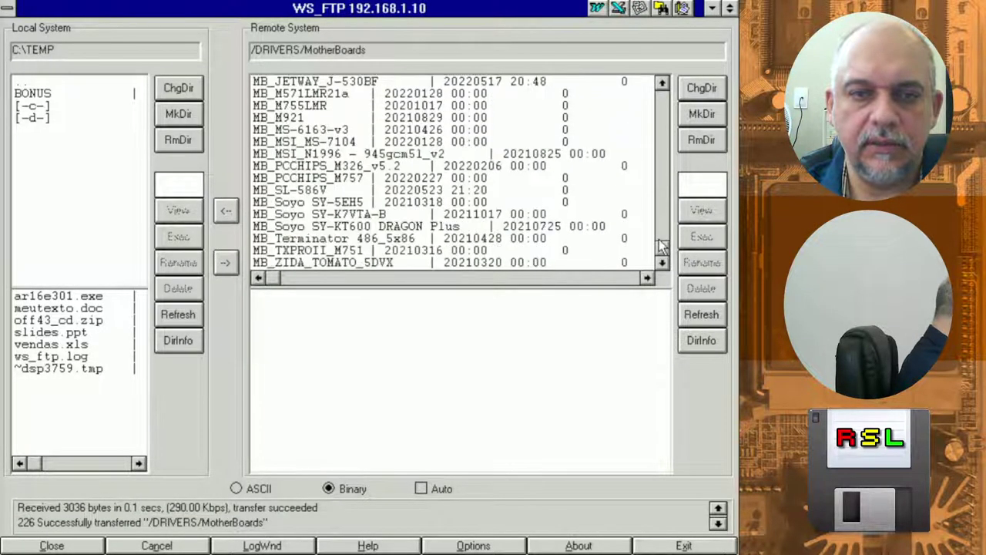
{"action": "double_click", "coordinate": [323, 83]}
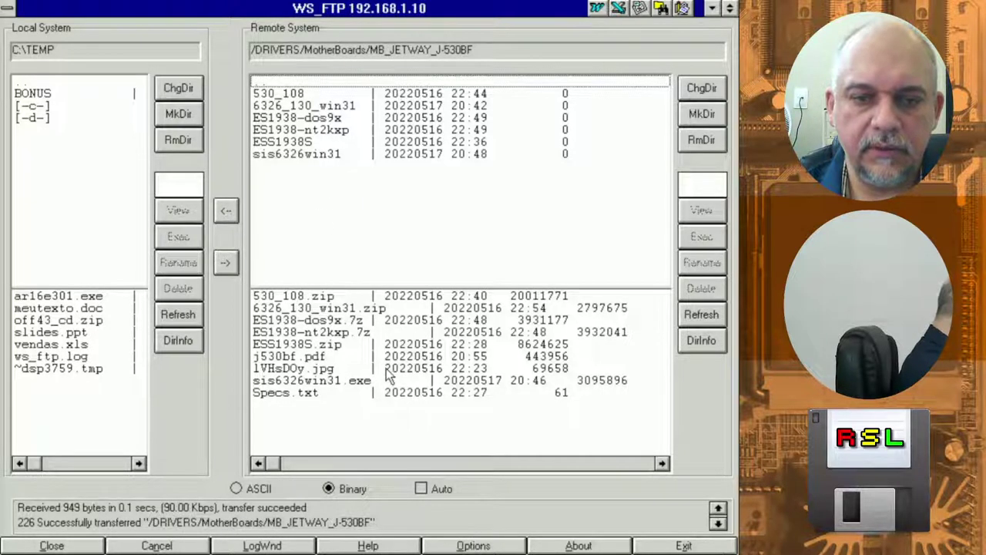
{"action": "left_click", "coordinate": [319, 357]}
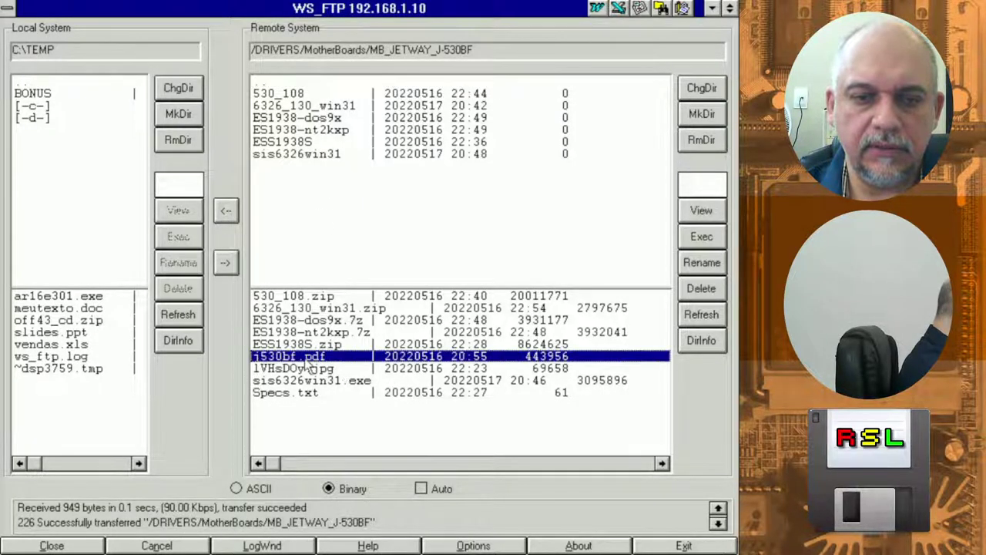
{"action": "left_click", "coordinate": [226, 210]}
Switch to File Manager, open j530bf.pdf from the temp directory in Acrobat Reader and choose to suppress further errors
{"action": "key", "text": "alt+Tab"}
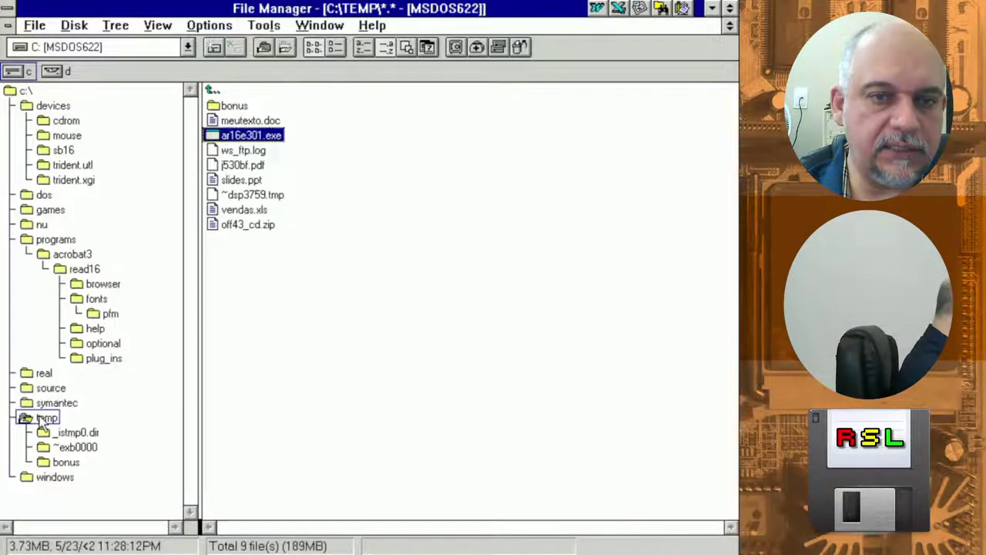
{"action": "left_click", "coordinate": [43, 418]}
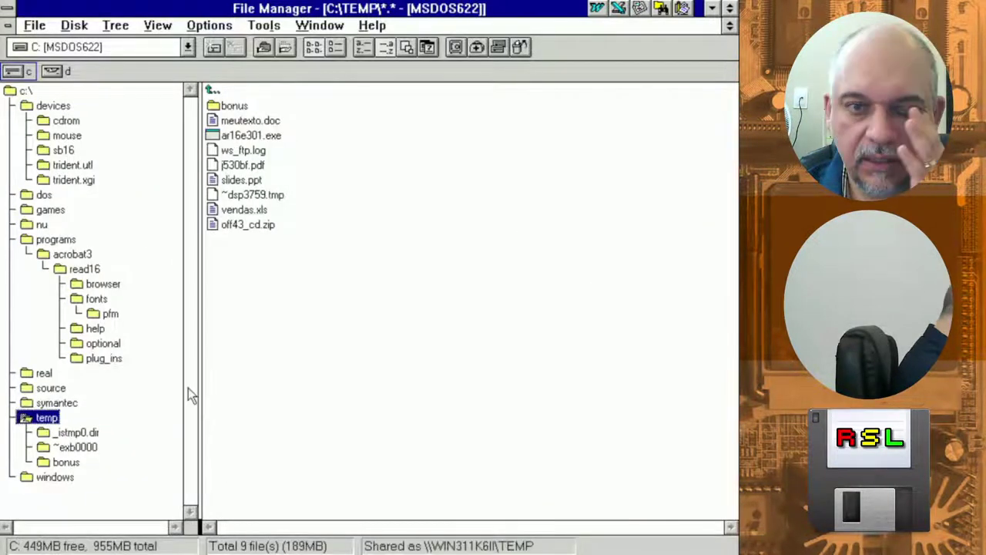
{"action": "double_click", "coordinate": [242, 165]}
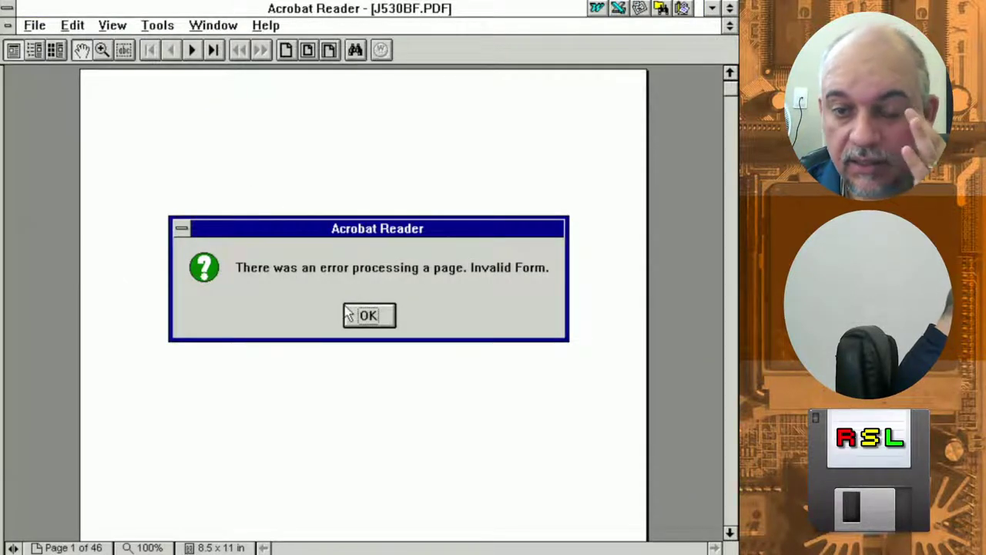
{"action": "left_click", "coordinate": [365, 324]}
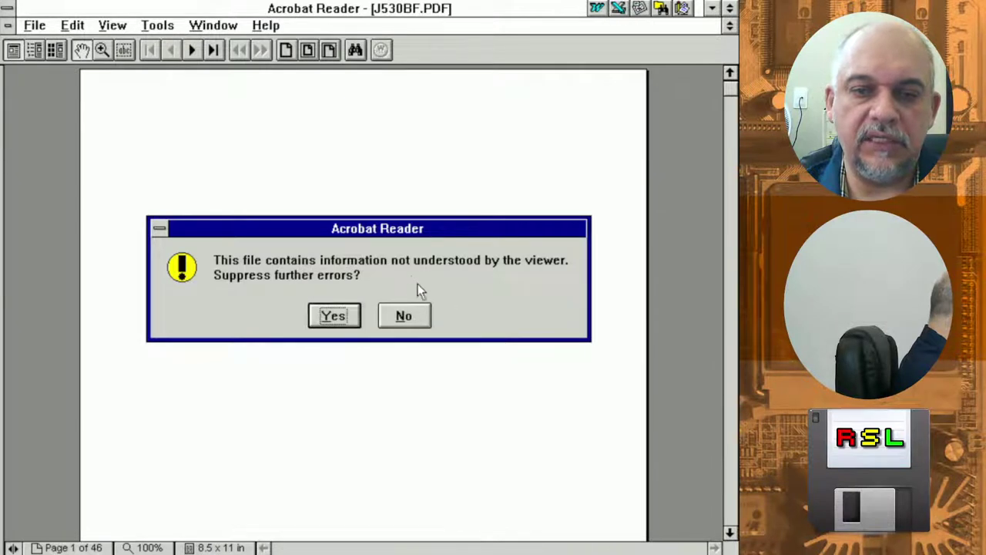
{"action": "left_click", "coordinate": [339, 317]}
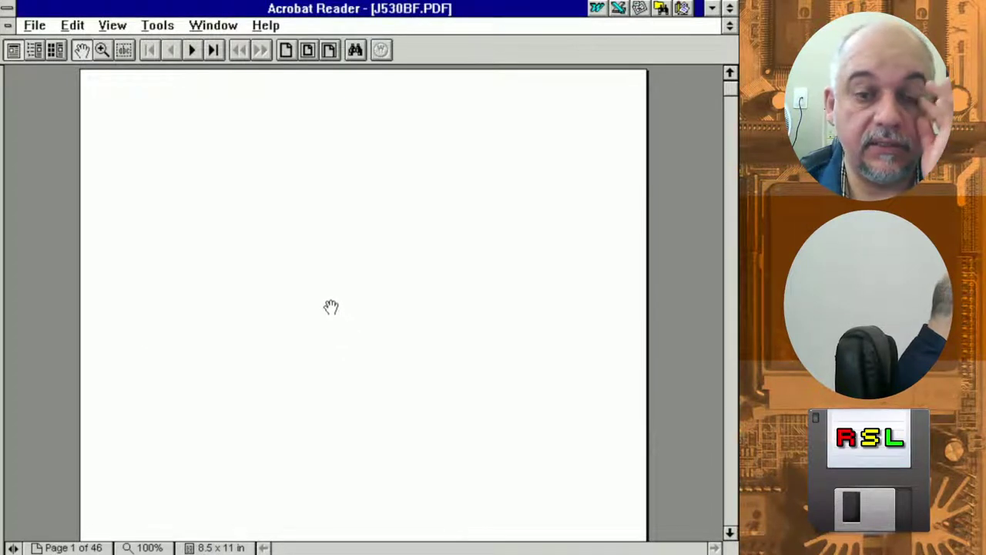
Scroll through the pages of J530BF.PDF to check how they display and return to the first page
{"action": "left_click", "coordinate": [731, 510]}
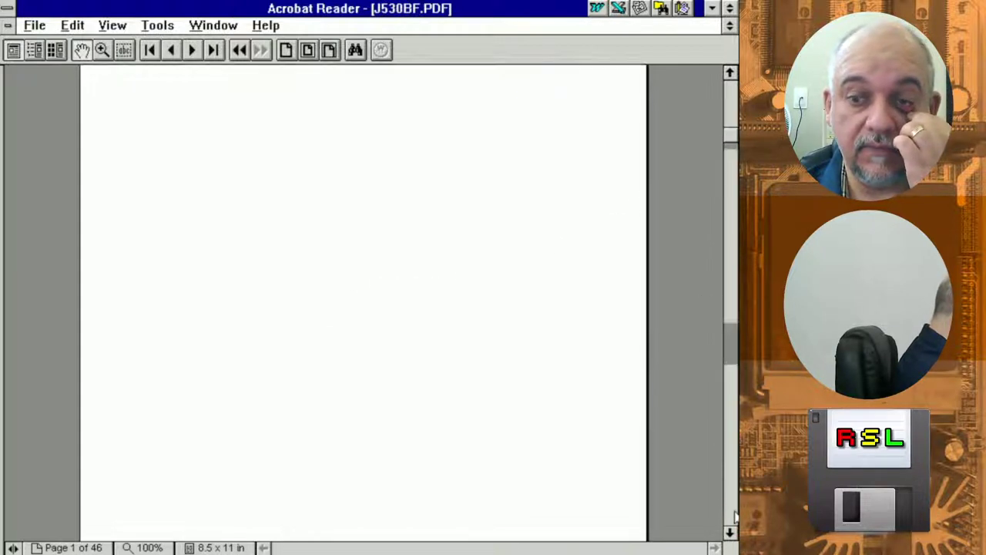
{"action": "left_click_drag", "start_coordinate": [735, 518], "coordinate": [734, 94]}
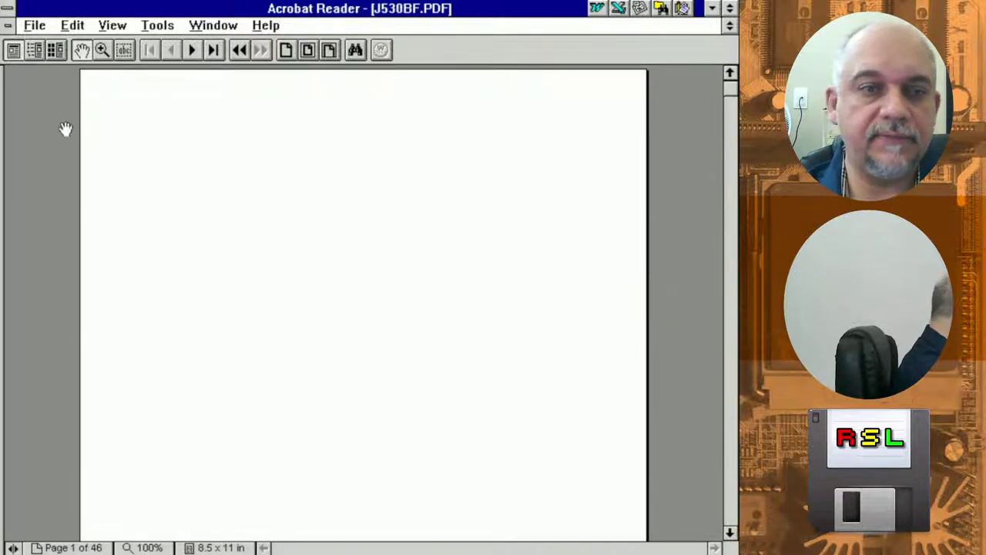
{"action": "left_click", "coordinate": [40, 26]}
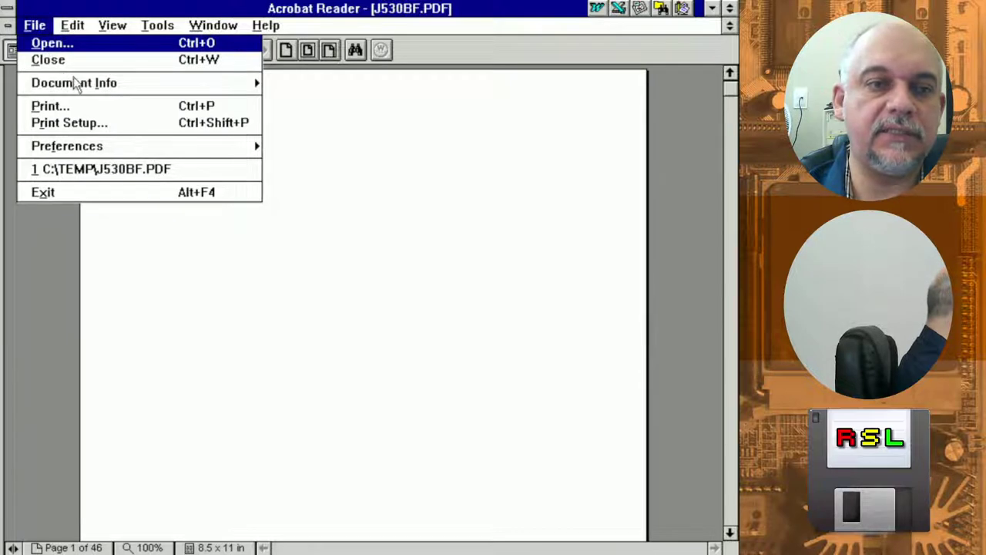
{"action": "left_click", "coordinate": [282, 187]}
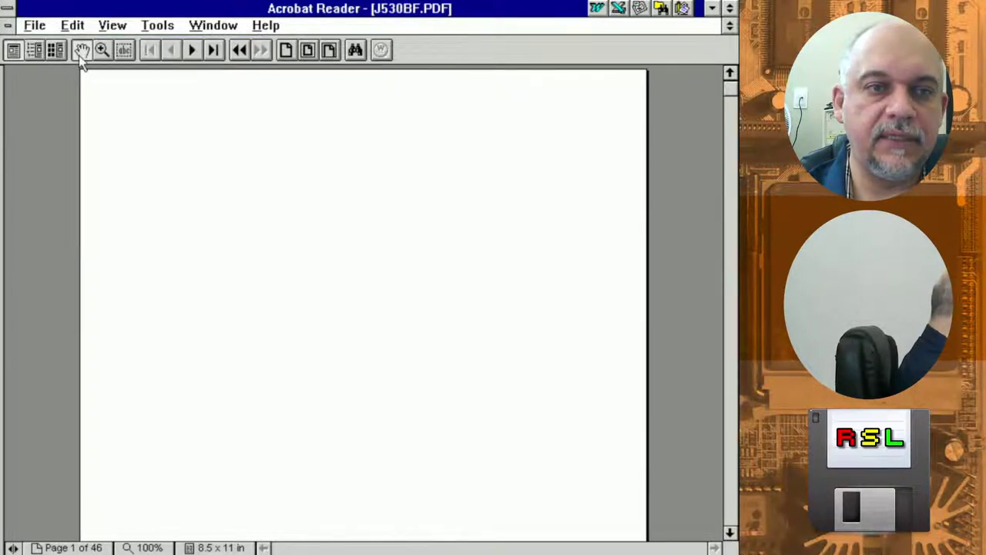
Open acrobat.pdf from Acrobat Reader's read16 directory
{"action": "left_click", "coordinate": [34, 25]}
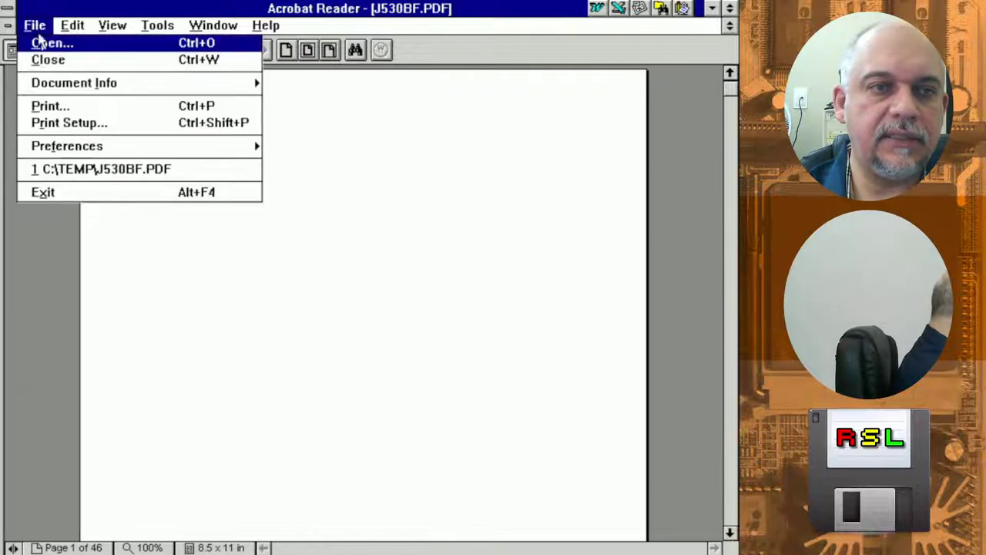
{"action": "left_click", "coordinate": [65, 50]}
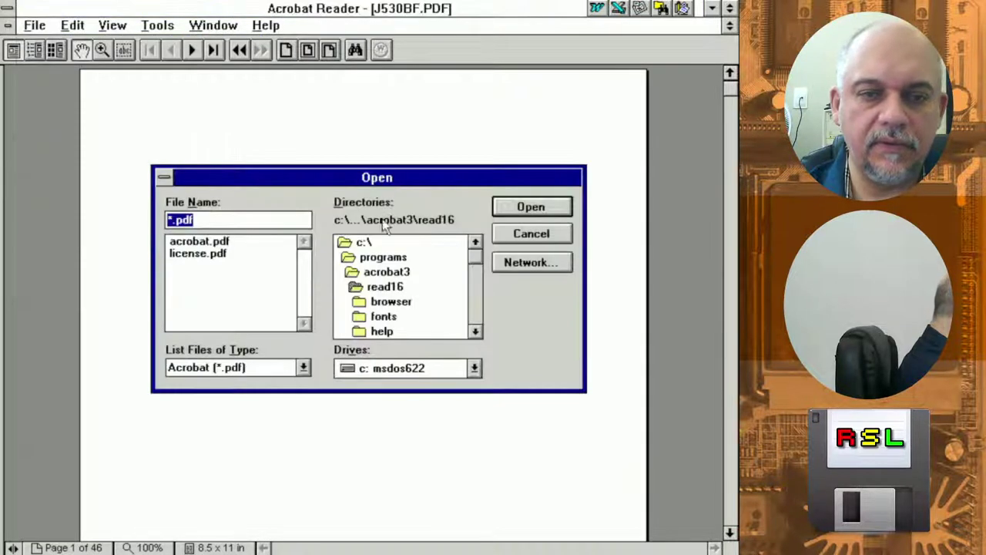
{"action": "left_click", "coordinate": [235, 241]}
{"action": "double_click", "coordinate": [235, 241]}
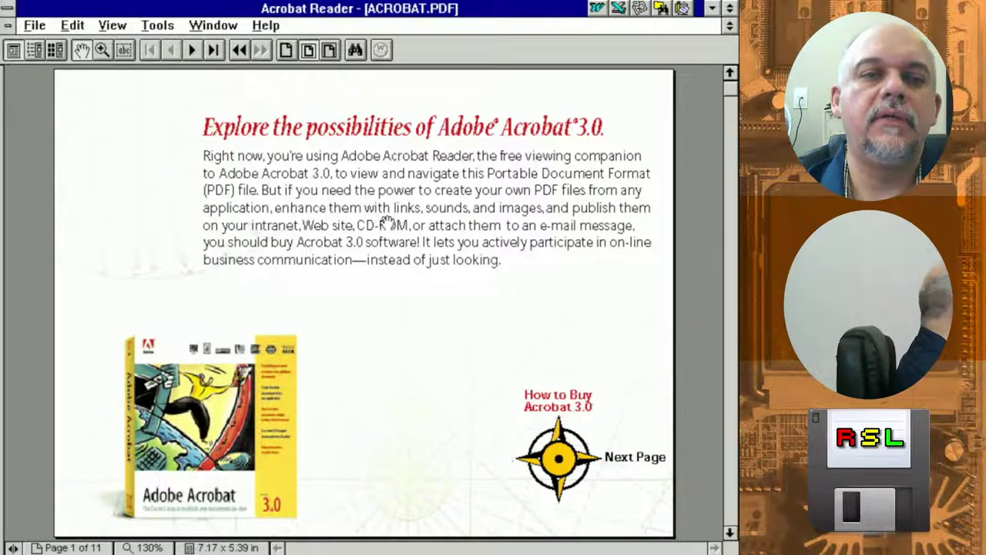
Zoom in on the text of ACROBAT.PDF's first page and go back to the previous view
{"action": "left_click", "coordinate": [102, 51]}
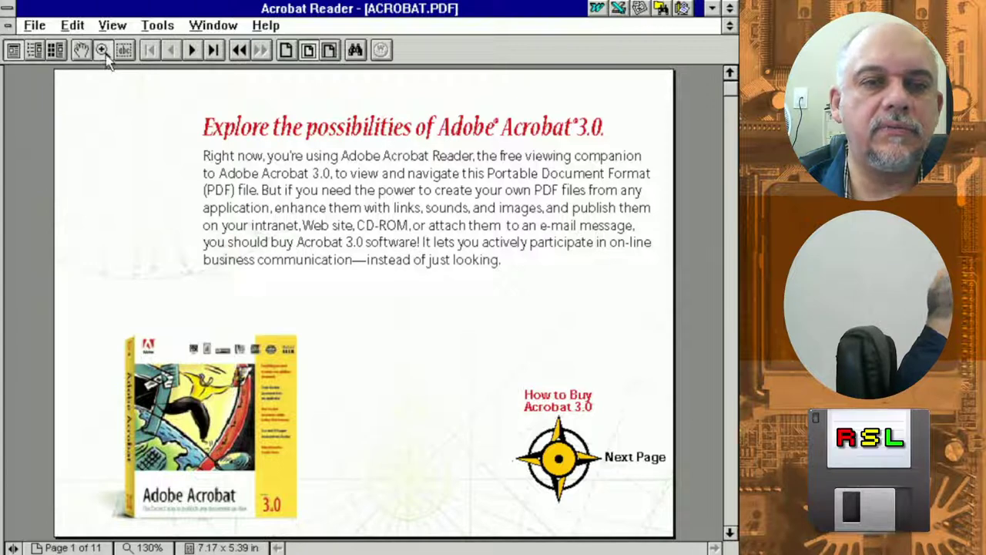
{"action": "left_click", "coordinate": [312, 192]}
{"action": "right_click", "coordinate": [312, 191]}
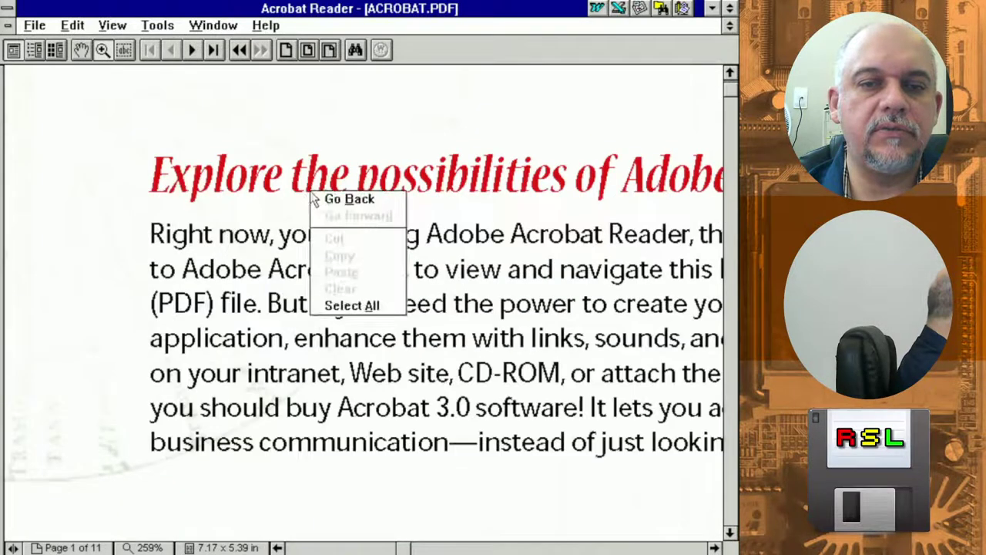
{"action": "left_click", "coordinate": [349, 200]}
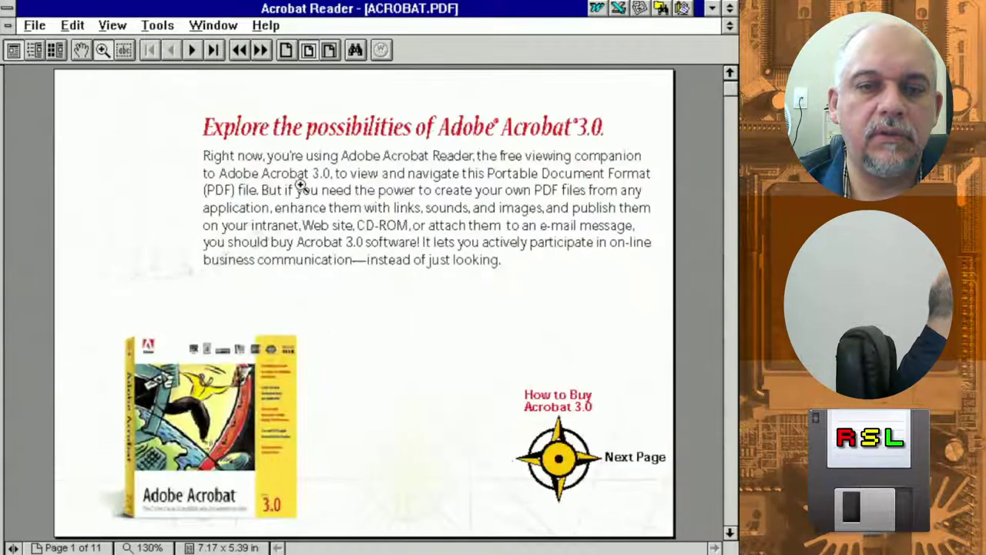
Go back to the J530BF.PDF view and bring the ACROBAT.PDF window to the front again
{"action": "right_click", "coordinate": [193, 152]}
{"action": "left_click", "coordinate": [225, 159]}
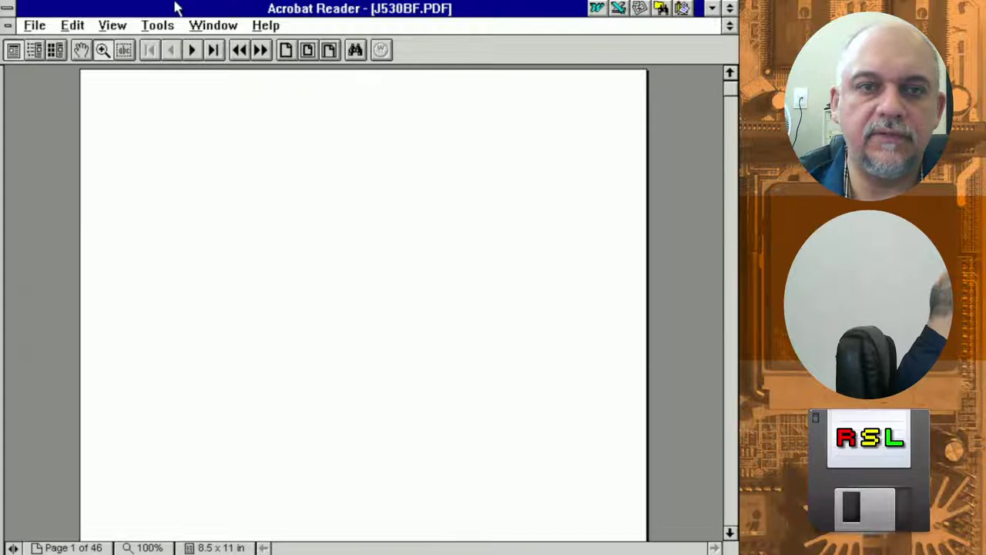
{"action": "left_click", "coordinate": [222, 28]}
{"action": "left_click", "coordinate": [240, 190]}
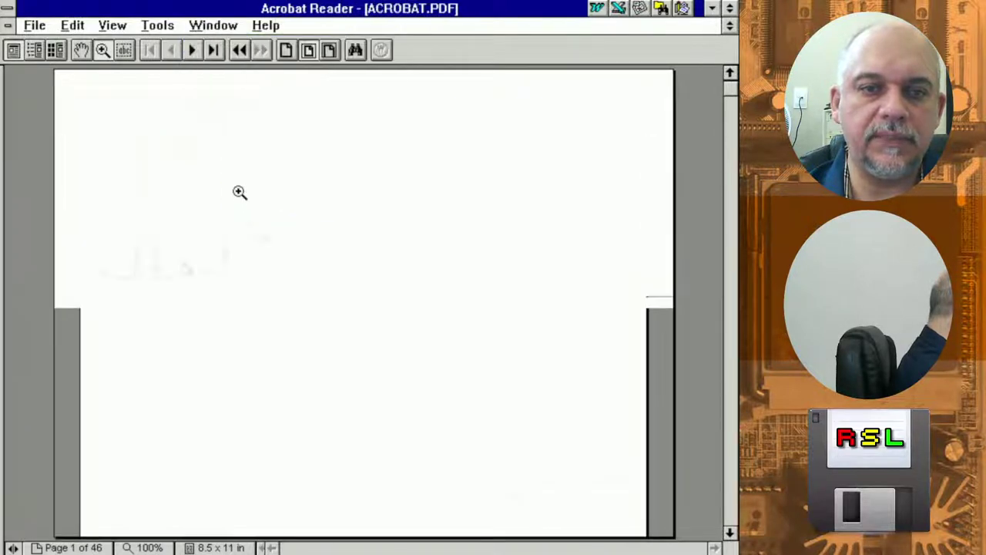
Move between the last and first pages of ACROBAT.PDF to check how they display, ending on page 1
{"action": "left_click", "coordinate": [732, 512]}
{"action": "left_click", "coordinate": [732, 515]}
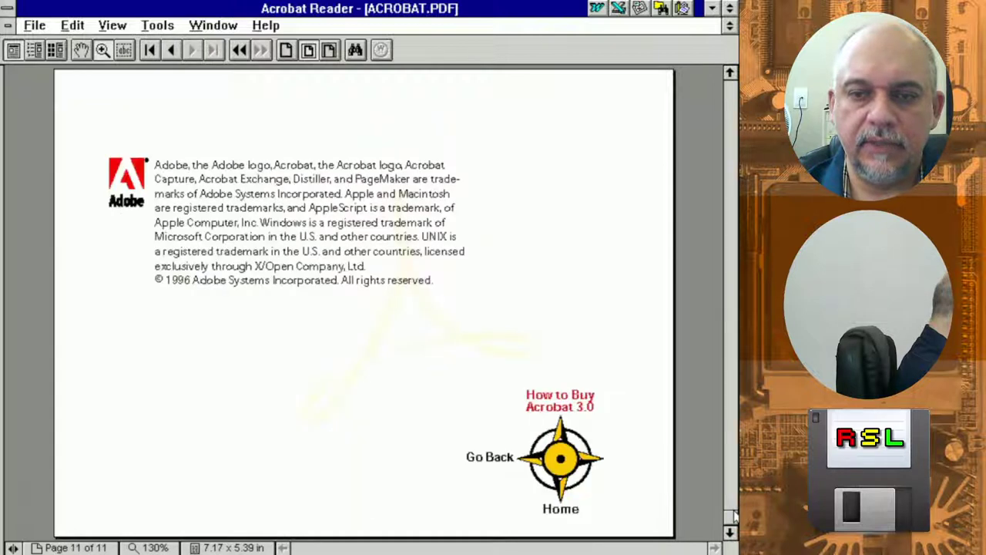
{"action": "left_click_drag", "start_coordinate": [729, 527], "coordinate": [711, 85]}
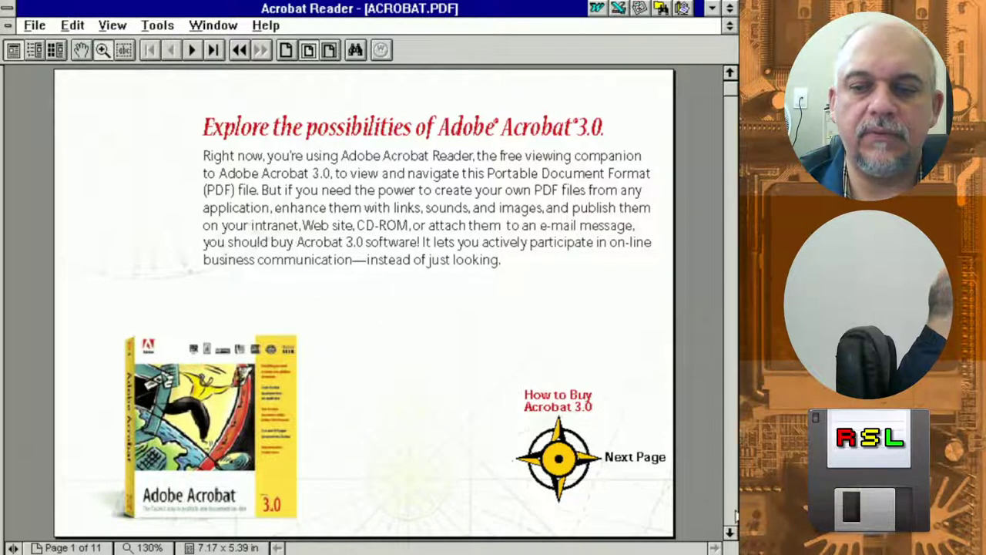
{"action": "left_click", "coordinate": [732, 521]}
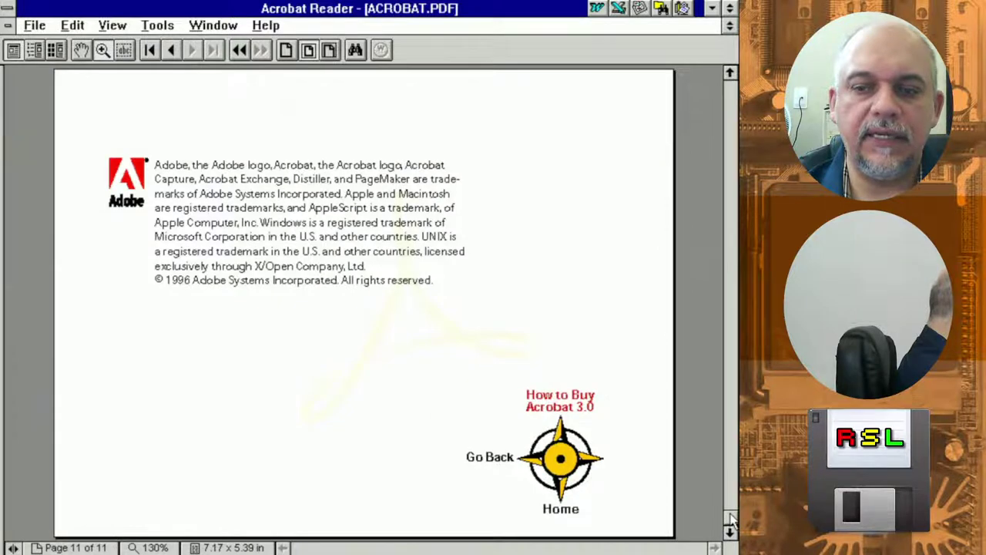
{"action": "left_click_drag", "start_coordinate": [732, 521], "coordinate": [714, 78]}
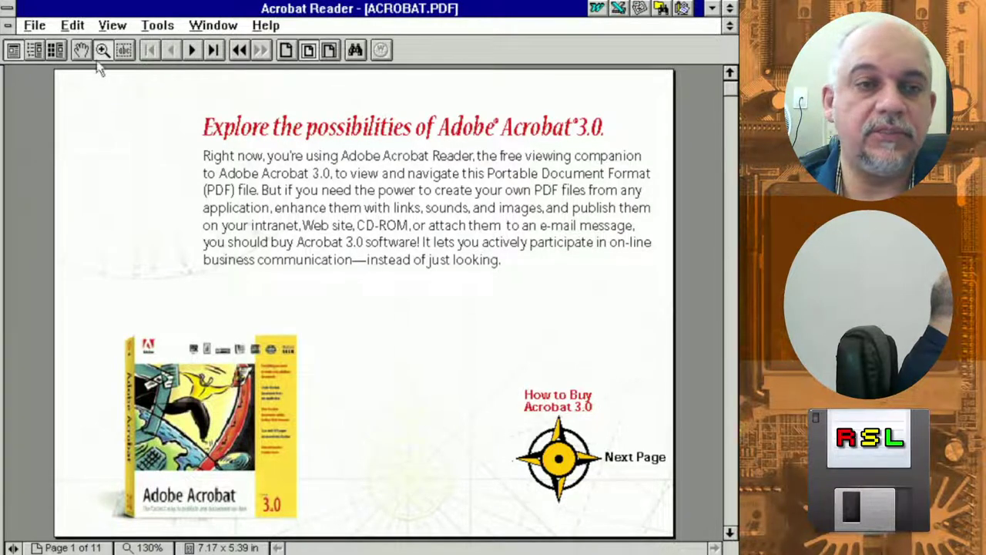
Exit Acrobat Reader, switch to Program Manager and move the Adobe Acrobat group window clear of the Main group
{"action": "left_click", "coordinate": [34, 25]}
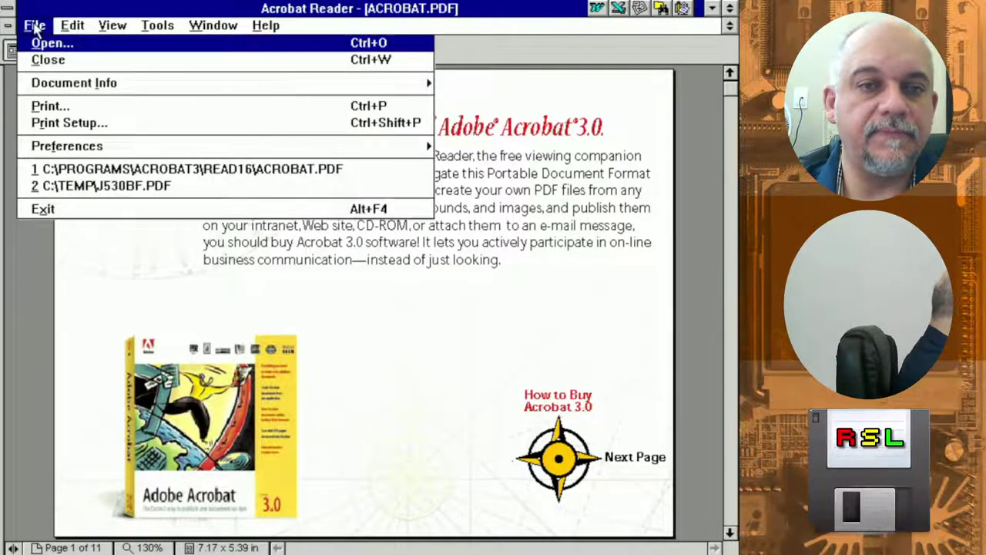
{"action": "left_click", "coordinate": [40, 215]}
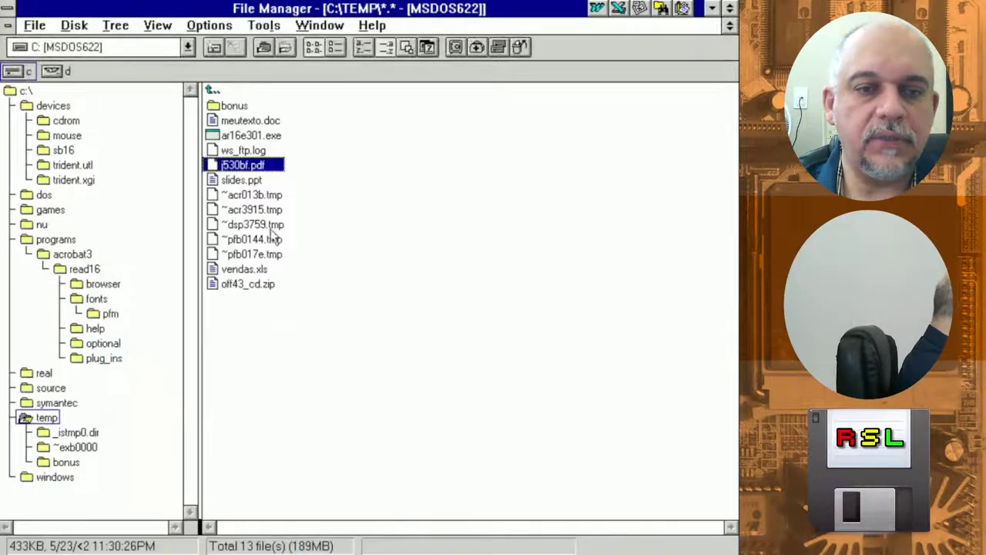
{"action": "key", "text": "alt+Tab"}
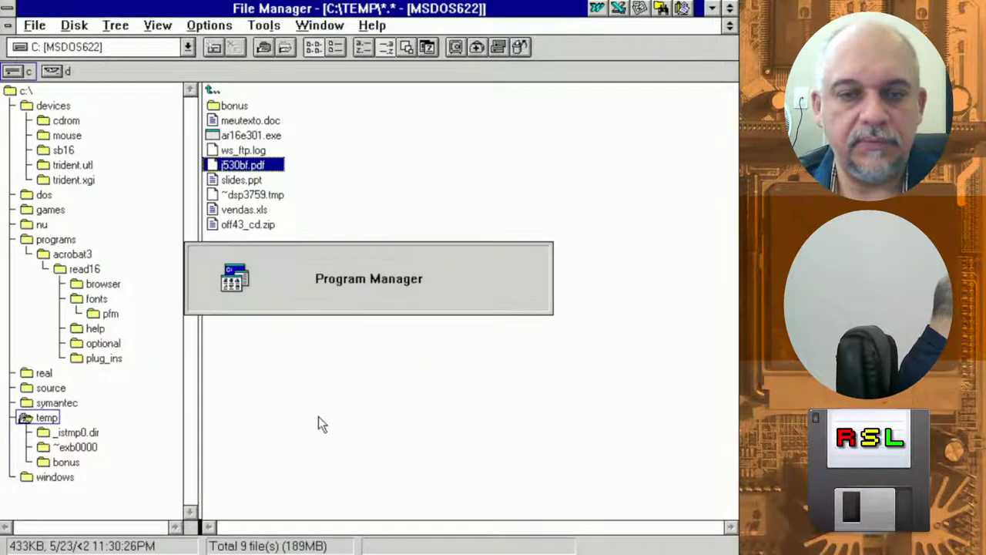
{"action": "left_click", "coordinate": [355, 154]}
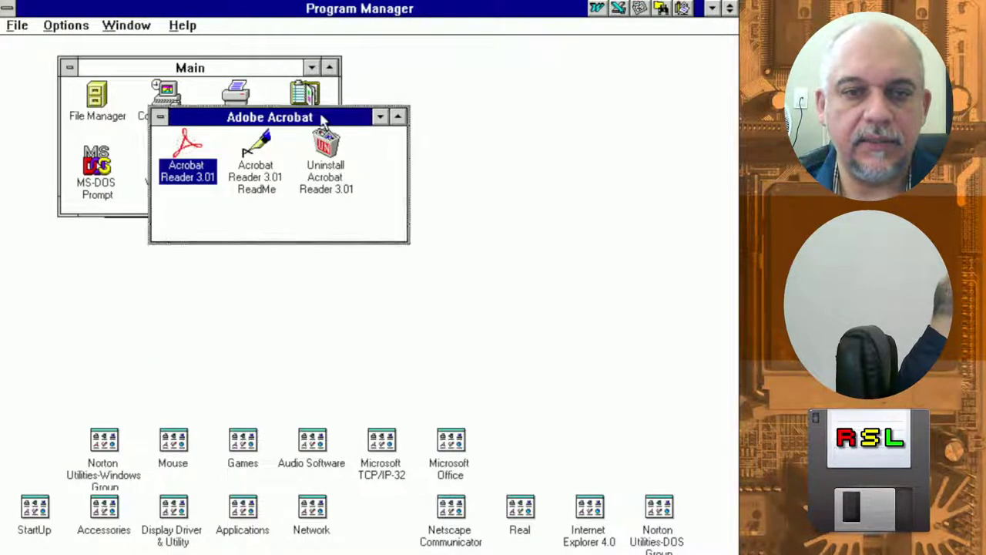
{"action": "left_click_drag", "start_coordinate": [322, 117], "coordinate": [560, 91]}
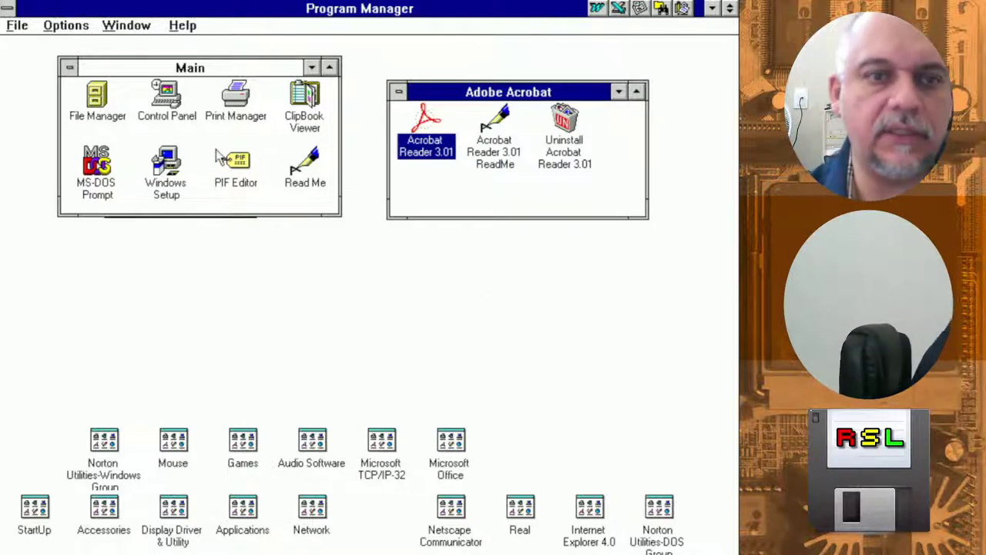
Switch to WS_FTP and connect to the server using the ZEUS session profile
{"action": "key", "text": "alt+Tab"}
{"action": "key", "text": "Tab"}
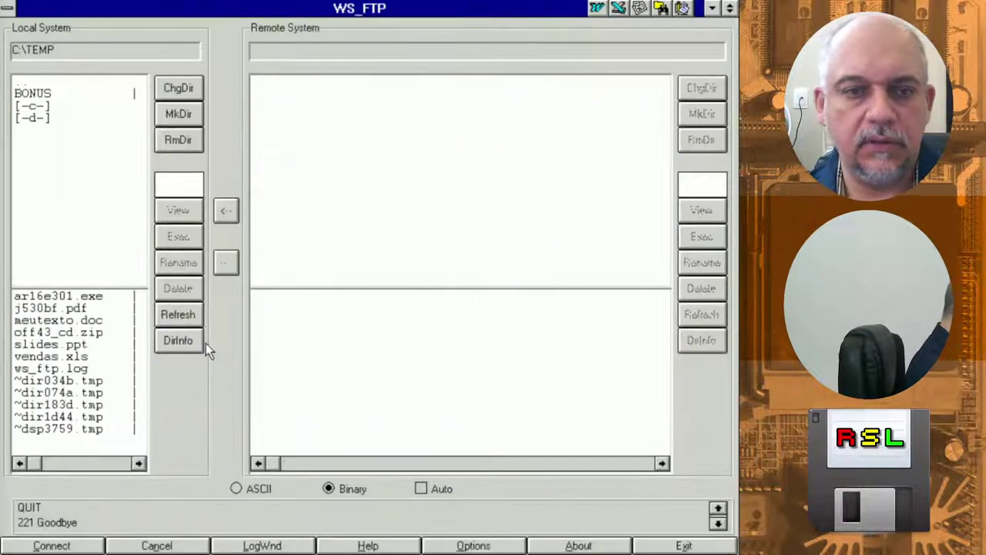
{"action": "left_click", "coordinate": [73, 542]}
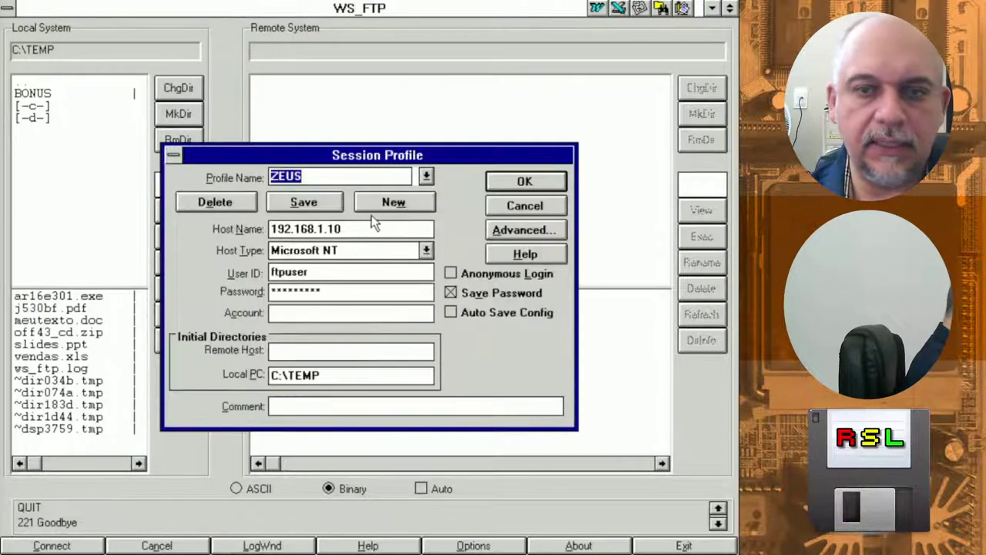
{"action": "left_click", "coordinate": [497, 183]}
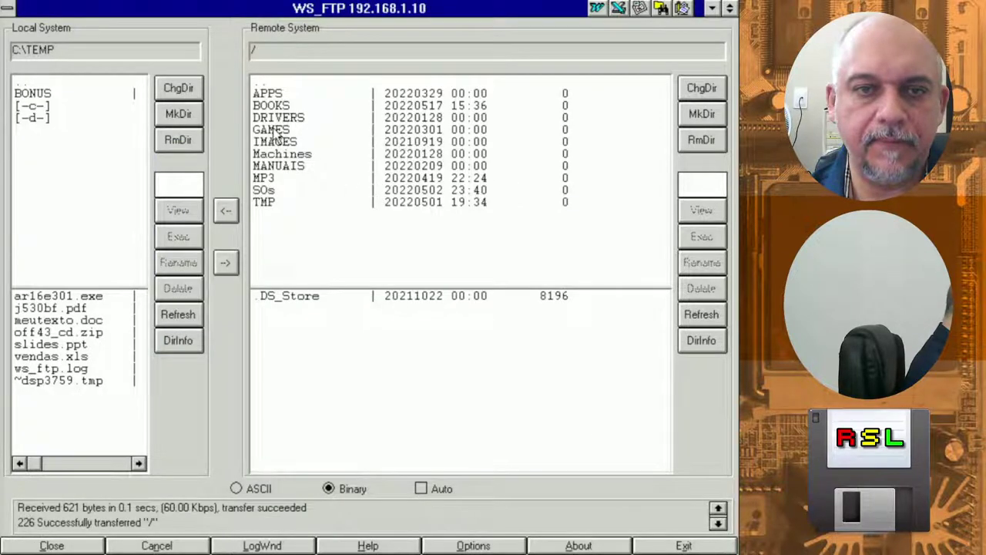
Open the remote directory /SOs/WIN311, check its Media folder and return to WIN311
{"action": "double_click", "coordinate": [268, 191]}
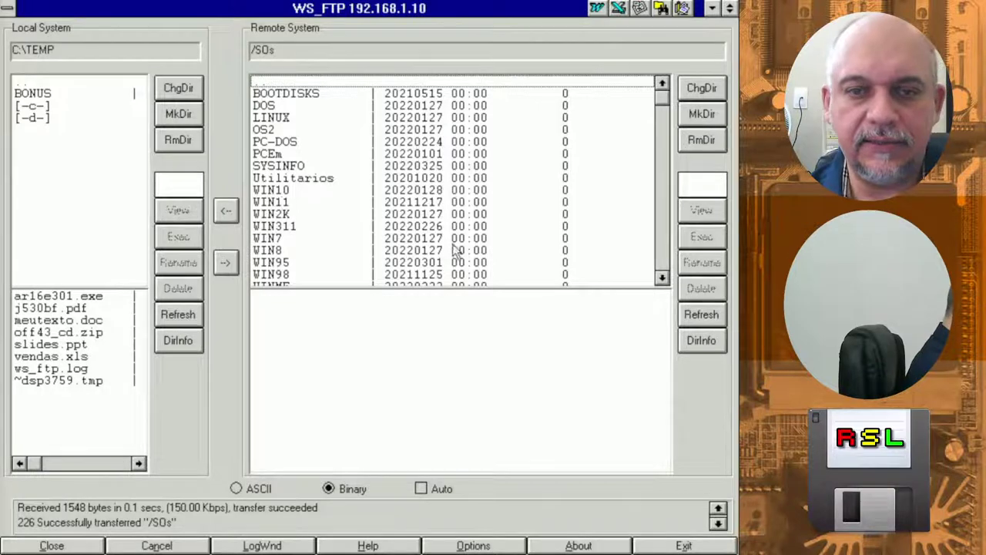
{"action": "double_click", "coordinate": [294, 225]}
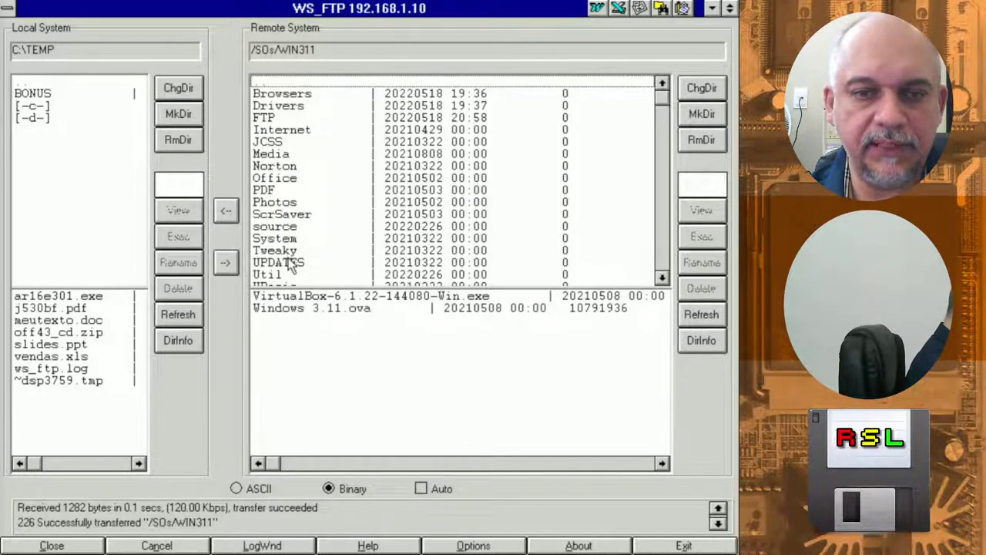
{"action": "left_click", "coordinate": [282, 207]}
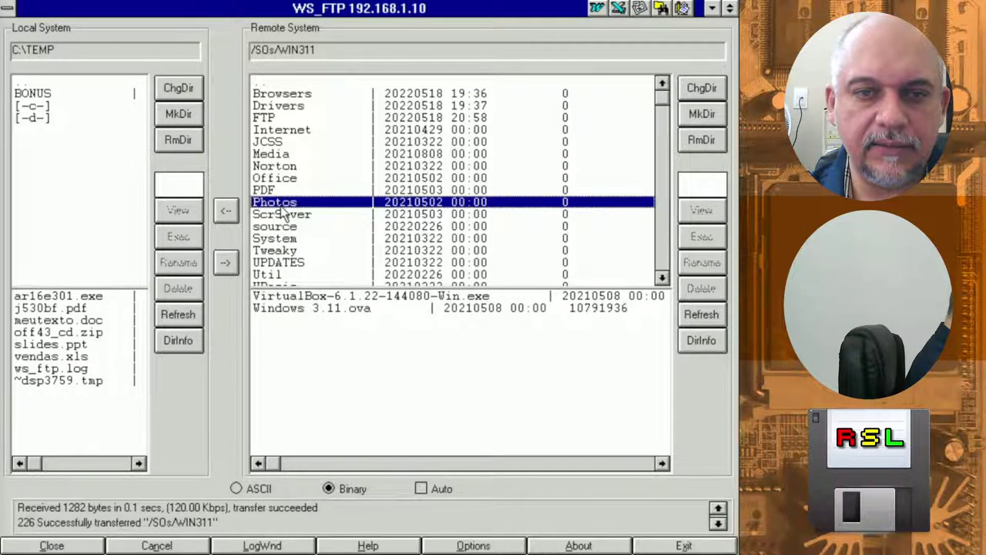
{"action": "double_click", "coordinate": [281, 156]}
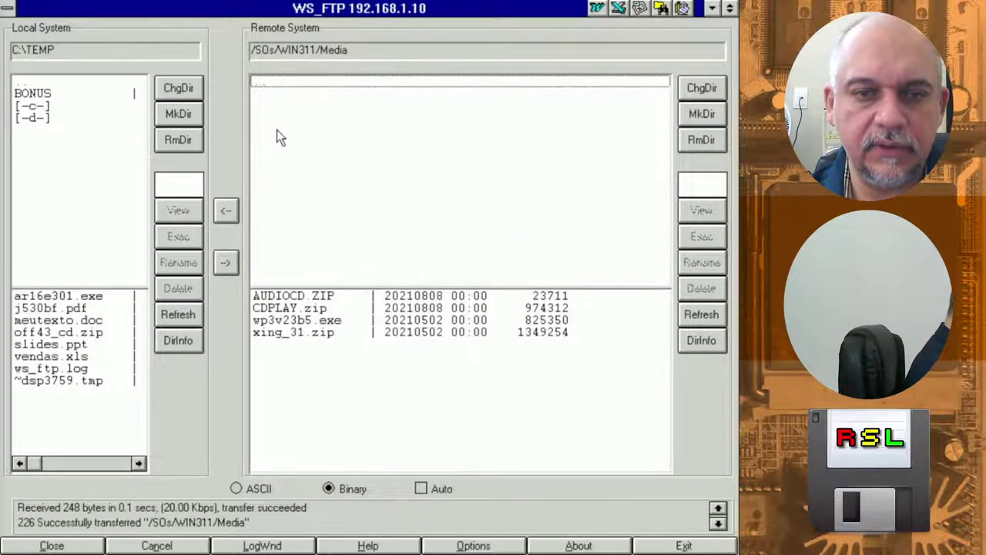
{"action": "double_click", "coordinate": [261, 82]}
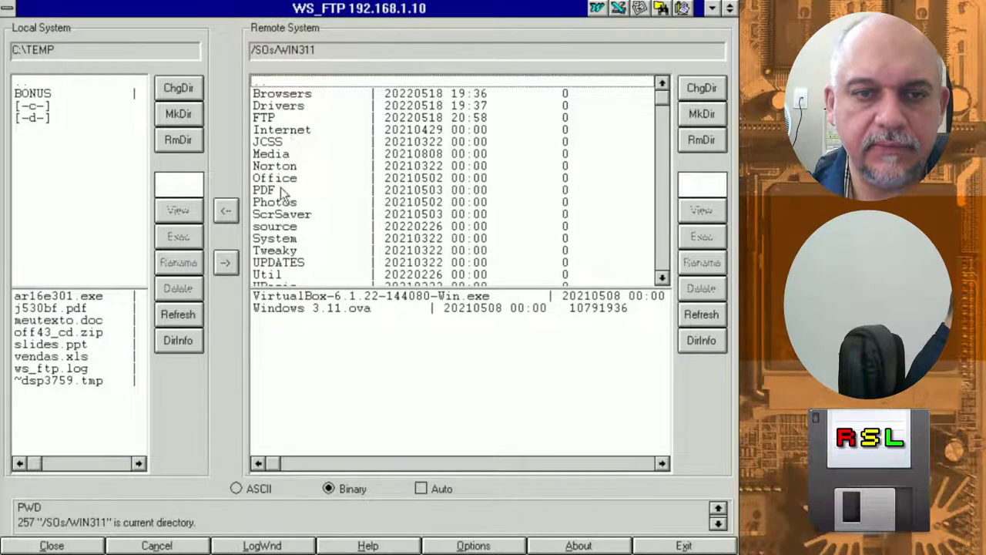
Look through the rest of the WIN311 folder list, check the Office folder and return to WIN311
{"action": "left_click", "coordinate": [295, 262]}
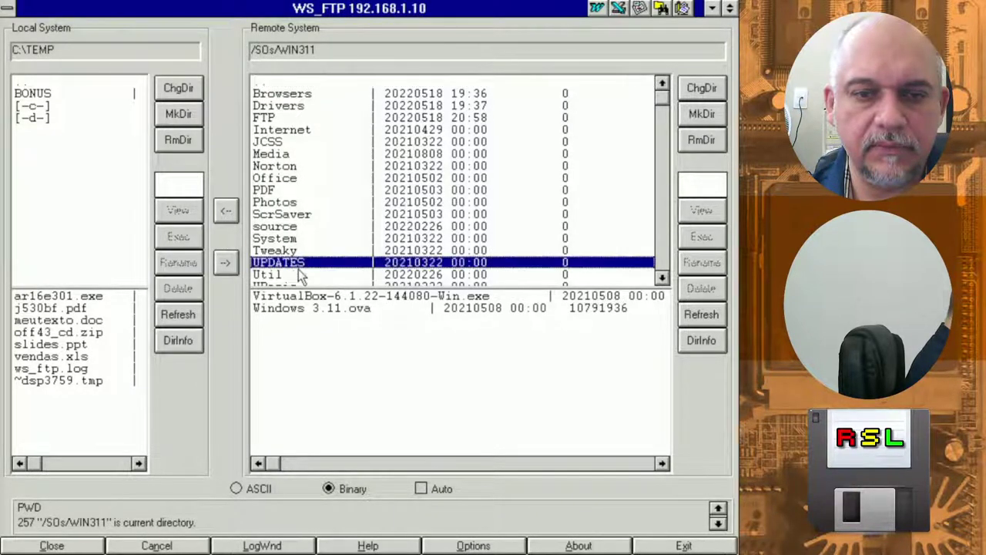
{"action": "left_click", "coordinate": [662, 278]}
{"action": "left_click", "coordinate": [662, 278]}
{"action": "left_click", "coordinate": [661, 278]}
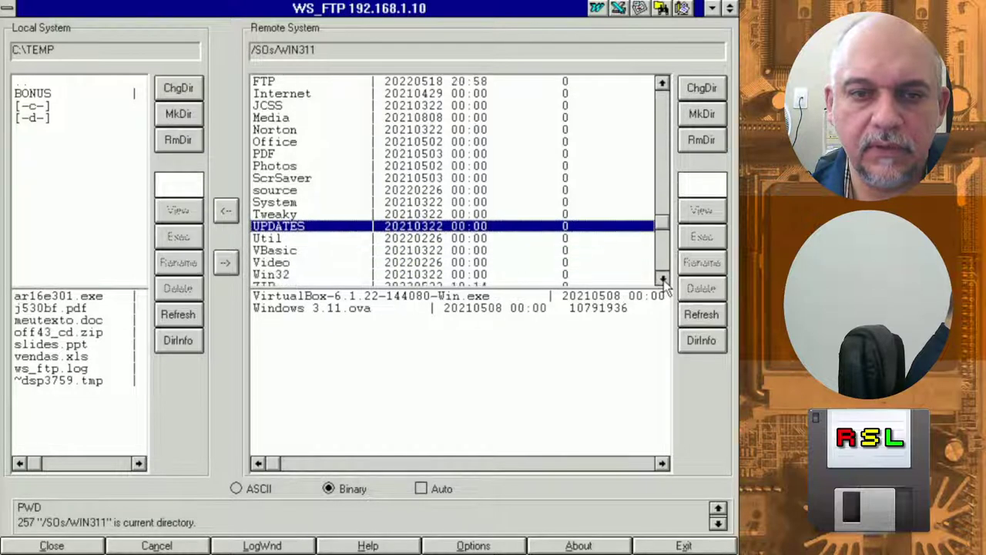
{"action": "left_click", "coordinate": [662, 279]}
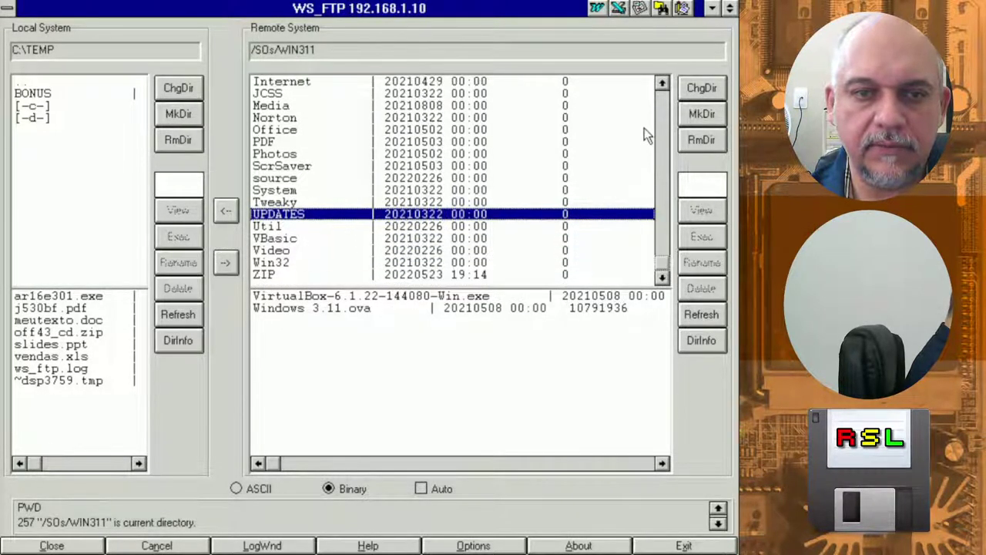
{"action": "double_click", "coordinate": [312, 133]}
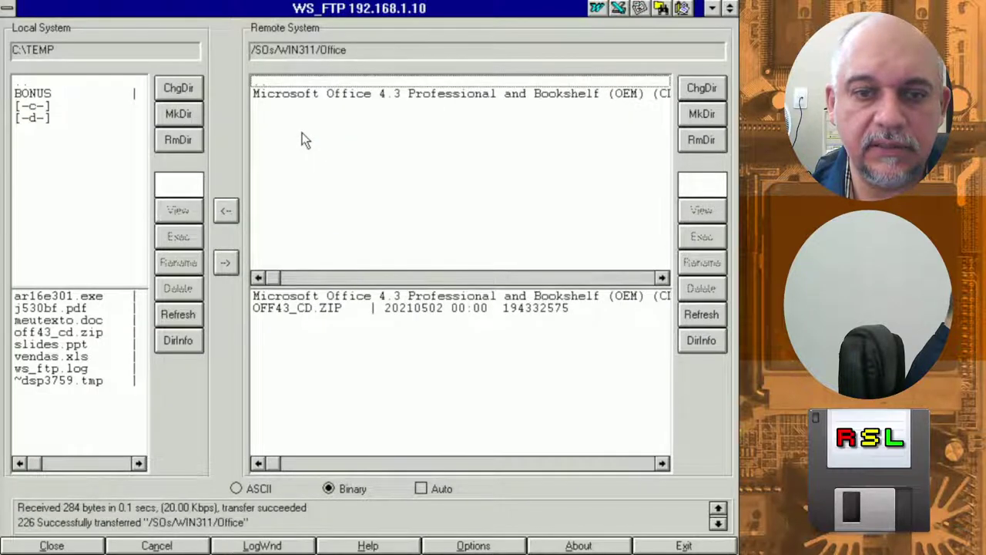
{"action": "double_click", "coordinate": [274, 85]}
Check the contents of the Browsers folder in WIN311 and return to the parent directory
{"action": "left_click", "coordinate": [276, 96]}
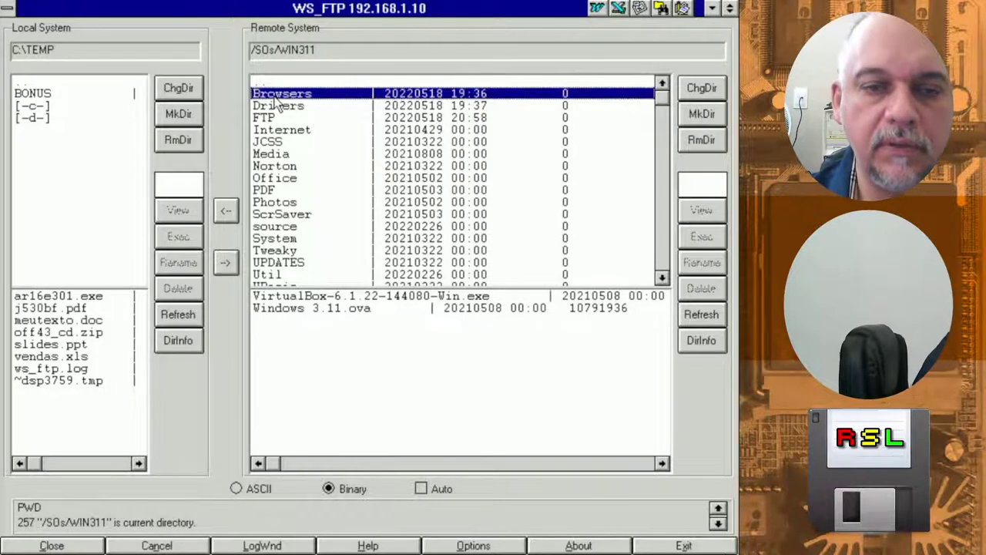
{"action": "left_click", "coordinate": [281, 108]}
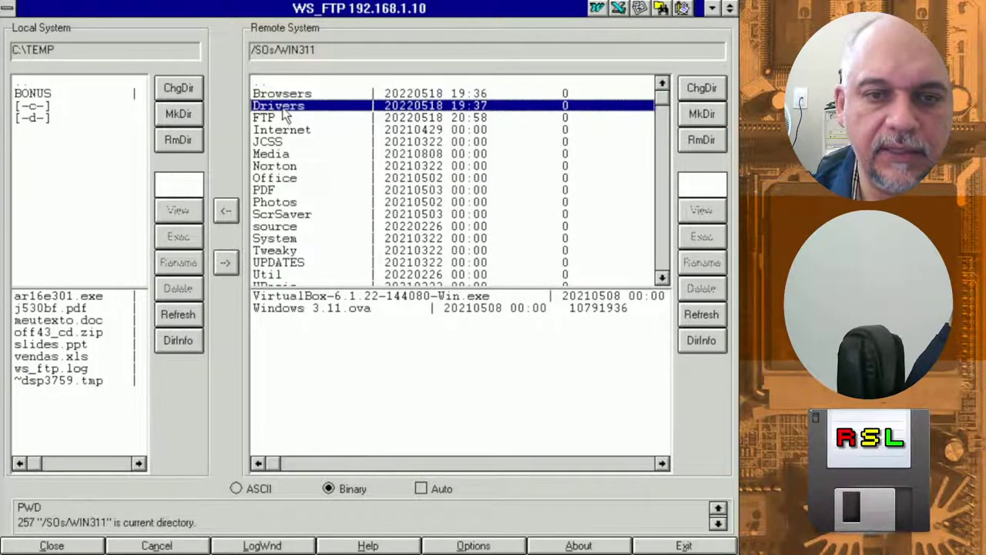
{"action": "double_click", "coordinate": [285, 94]}
{"action": "double_click", "coordinate": [273, 85]}
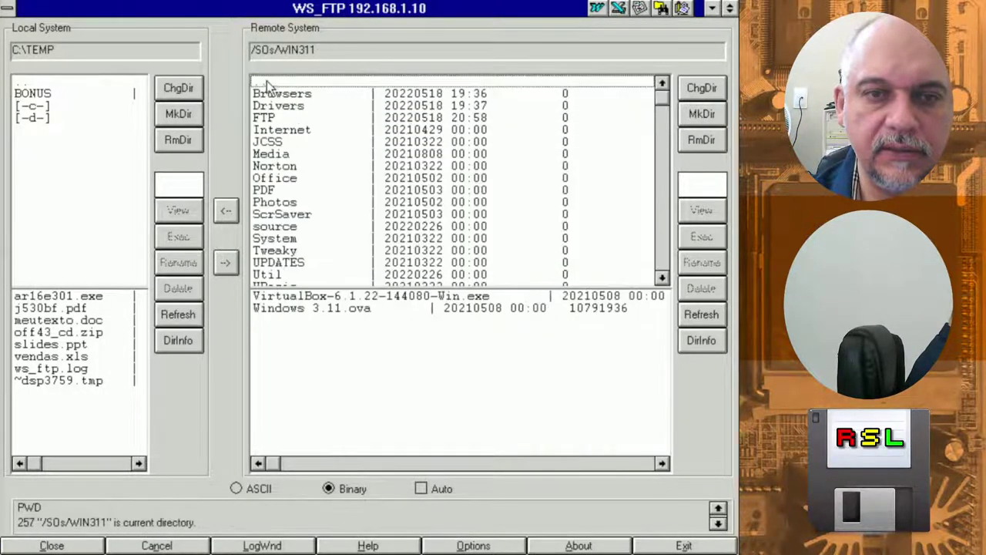
Check the Util folder in WIN311, return to the parent directory and open the Media folder
{"action": "left_click", "coordinate": [290, 179]}
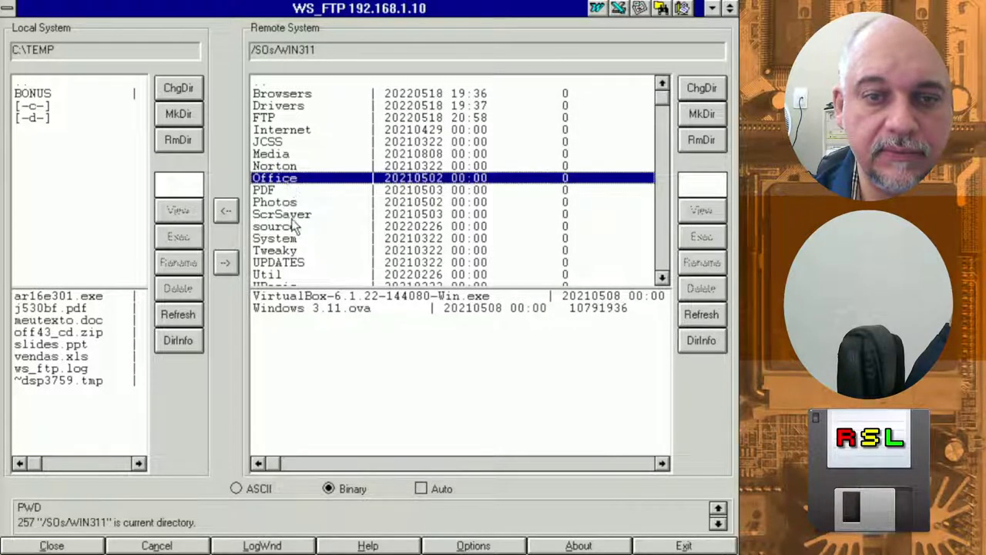
{"action": "double_click", "coordinate": [661, 279]}
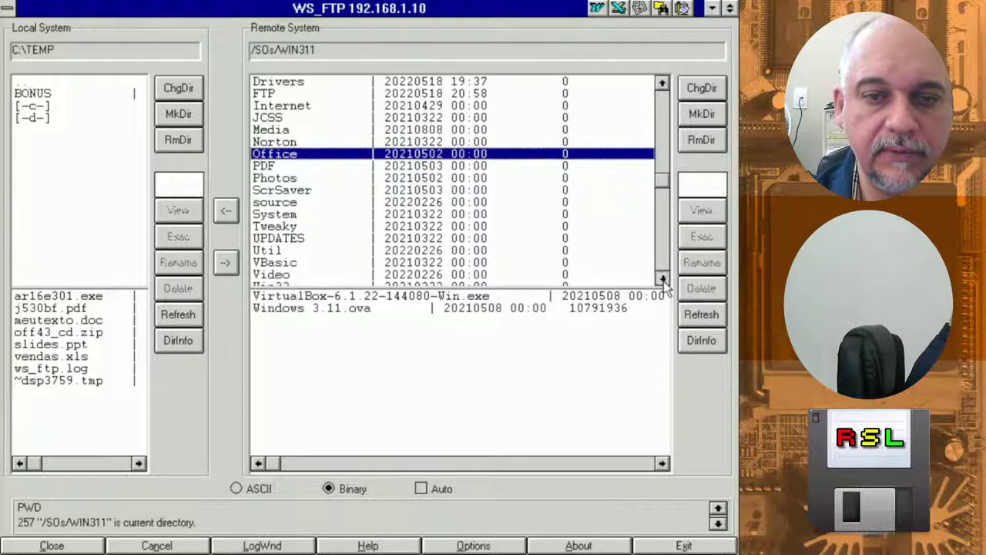
{"action": "left_click", "coordinate": [661, 279]}
{"action": "left_click", "coordinate": [661, 279]}
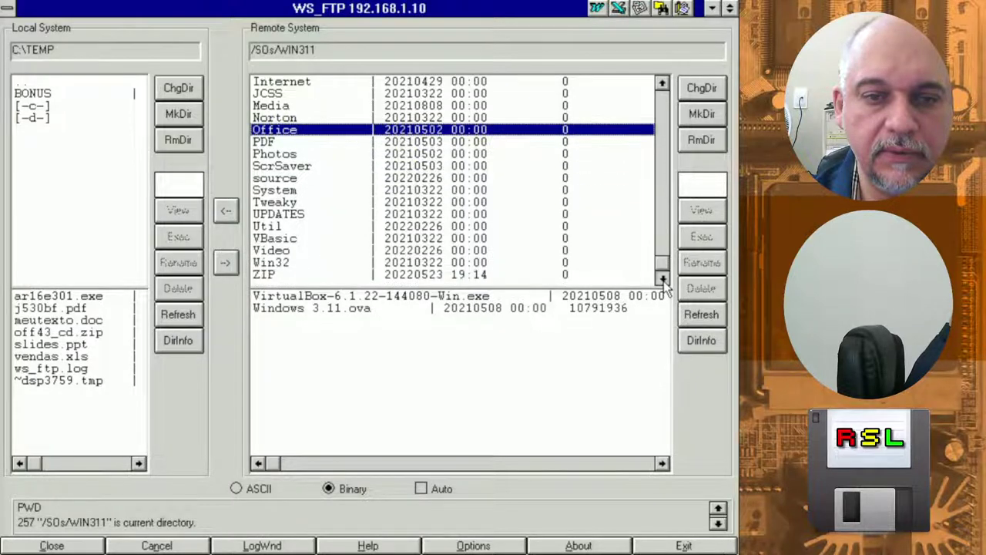
{"action": "double_click", "coordinate": [278, 226]}
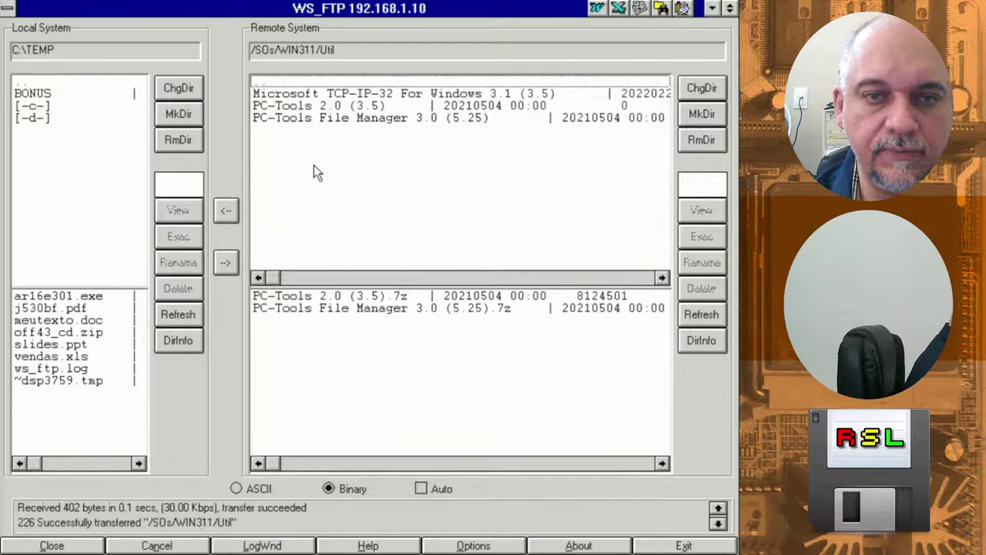
{"action": "double_click", "coordinate": [259, 81]}
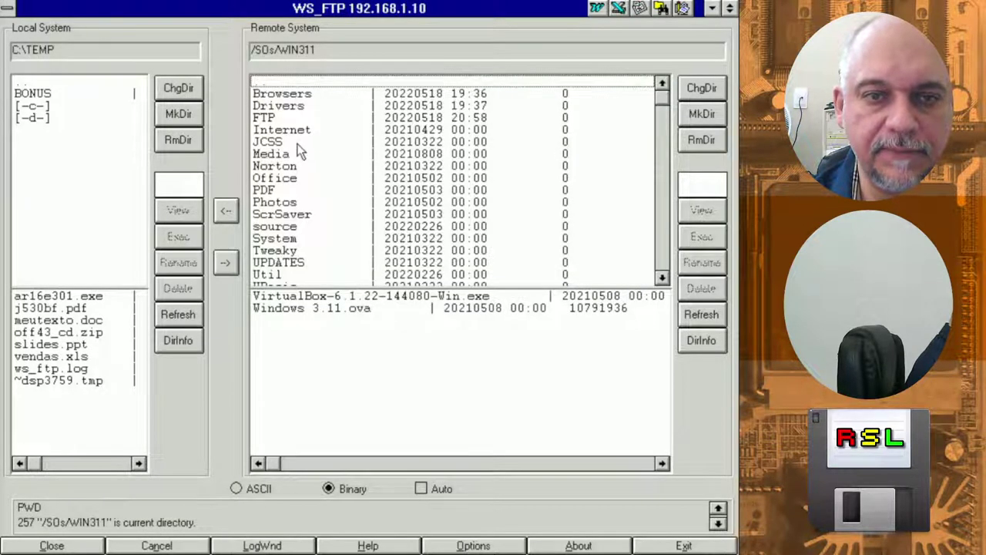
{"action": "double_click", "coordinate": [279, 155]}
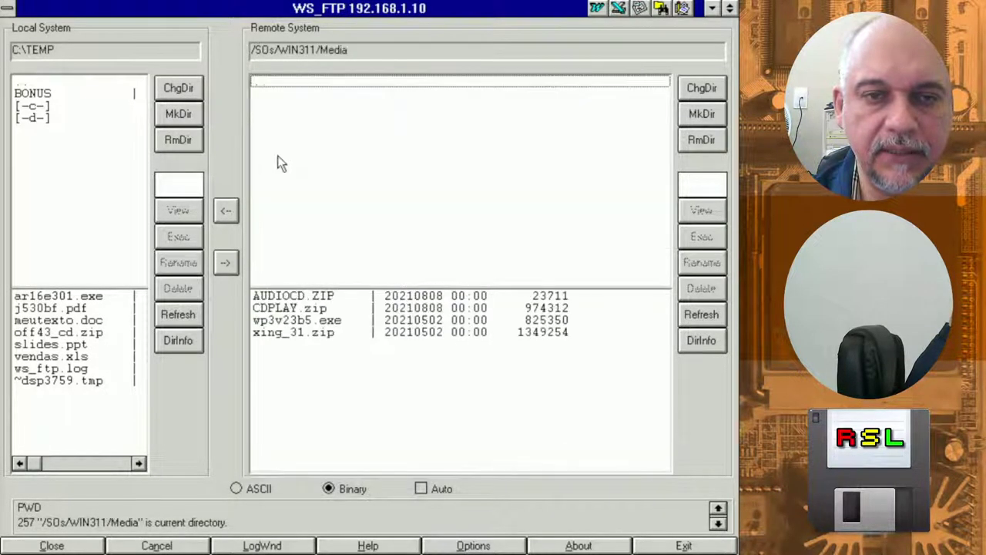
Return to the WIN311 directory, check the contents of its PDF folder and go back to WIN311
{"action": "double_click", "coordinate": [266, 83]}
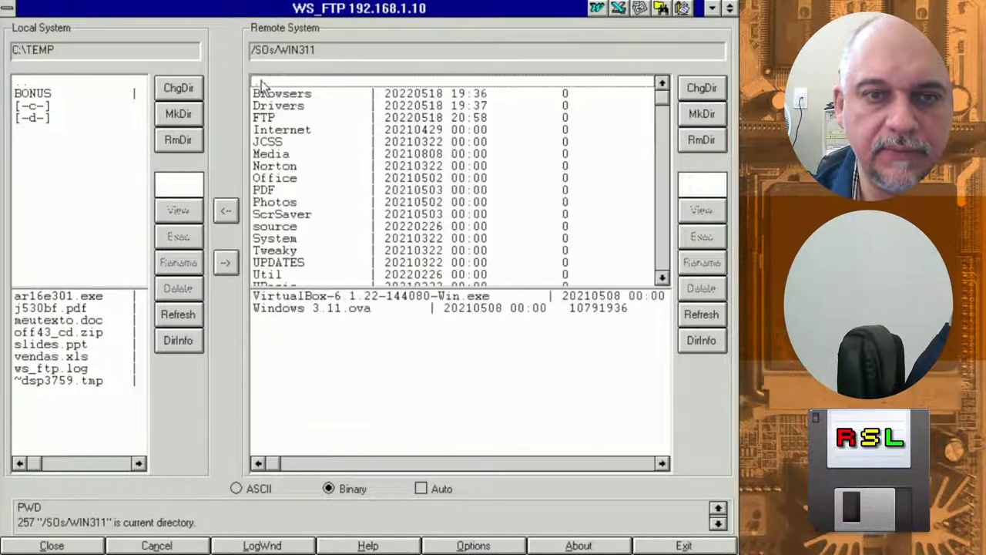
{"action": "double_click", "coordinate": [266, 190]}
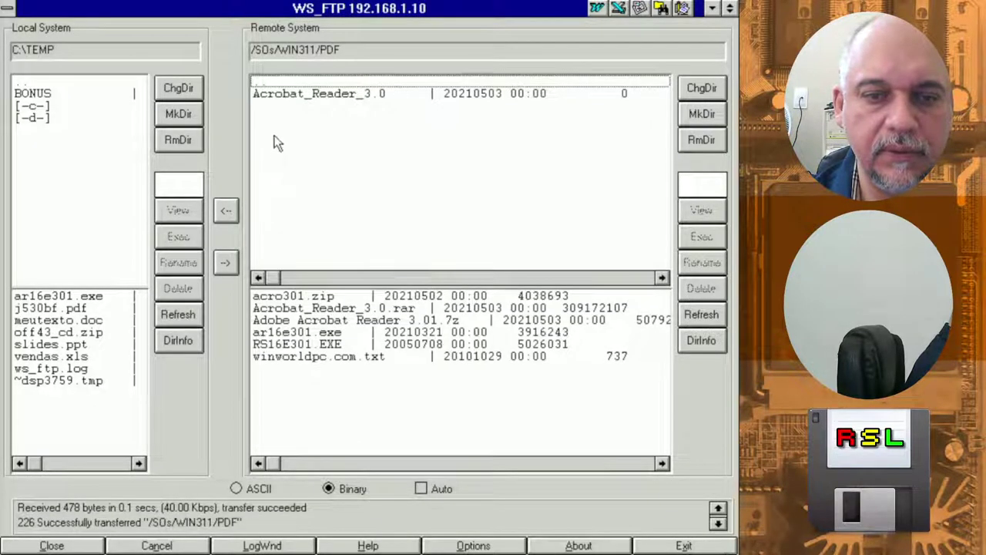
{"action": "double_click", "coordinate": [265, 83]}
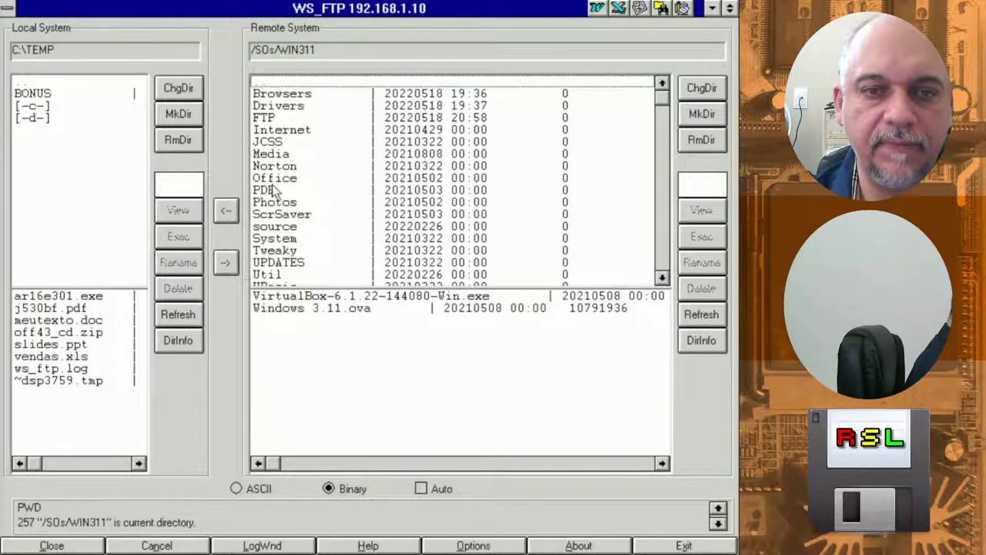
Download psp311.exe and PHOTOS30.TXT from the remote Photos folder to C:\TEMP and disconnect from the FTP server
{"action": "double_click", "coordinate": [290, 204]}
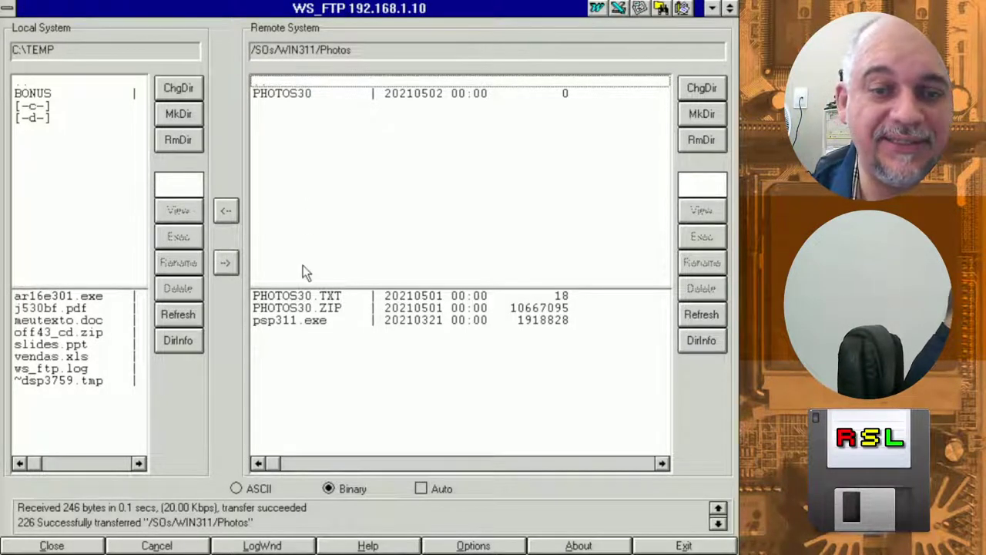
{"action": "left_click", "coordinate": [292, 322]}
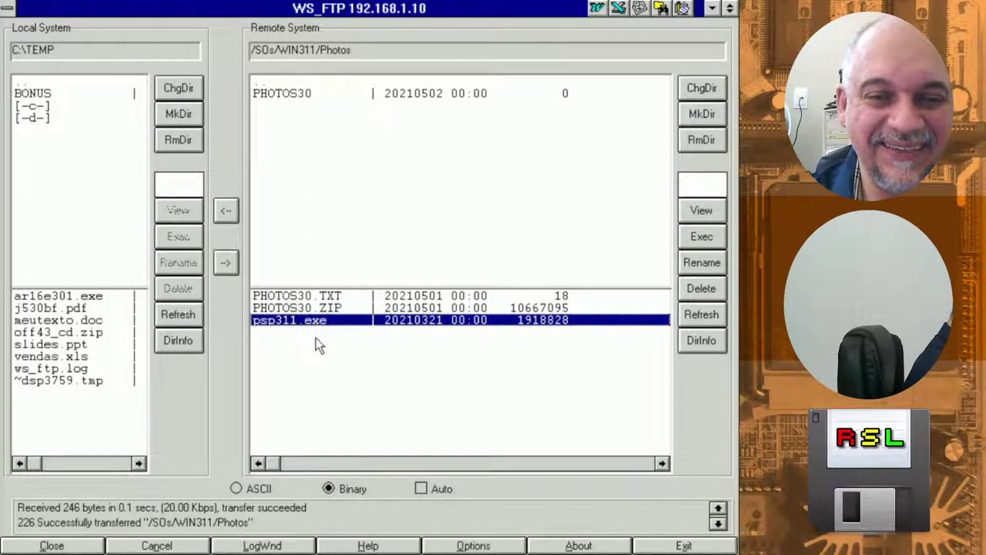
{"action": "left_click", "coordinate": [316, 297], "text": "ctrl"}
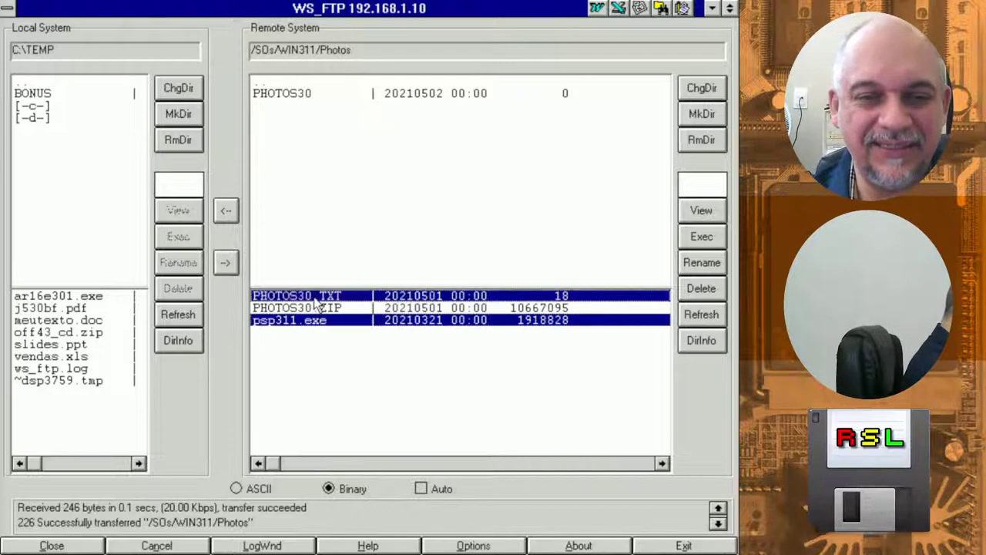
{"action": "left_click", "coordinate": [226, 210]}
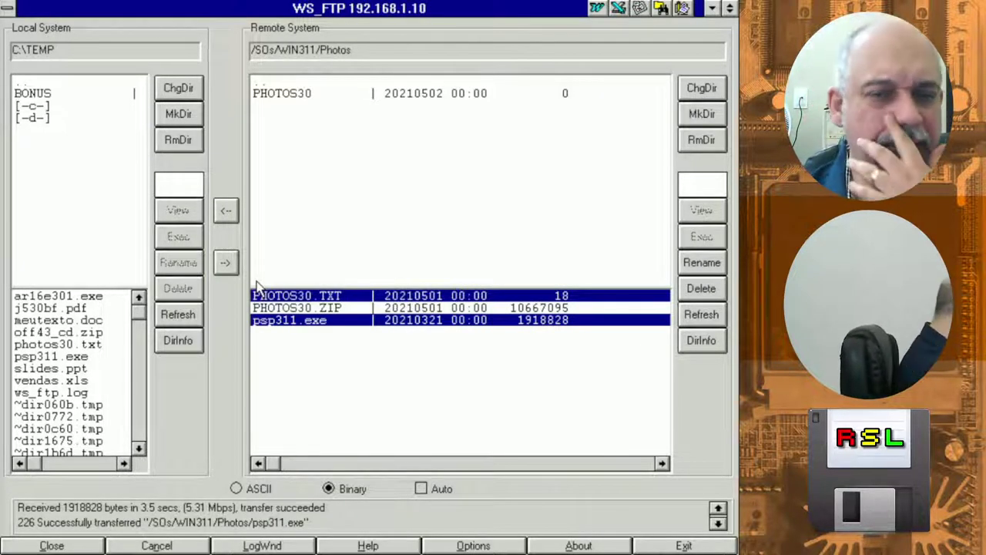
{"action": "left_click", "coordinate": [61, 541]}
Switch to File Manager, read photos30.txt from C:\TEMP in Notepad and minimize the Notepad window
{"action": "key", "text": "alt+Tab"}
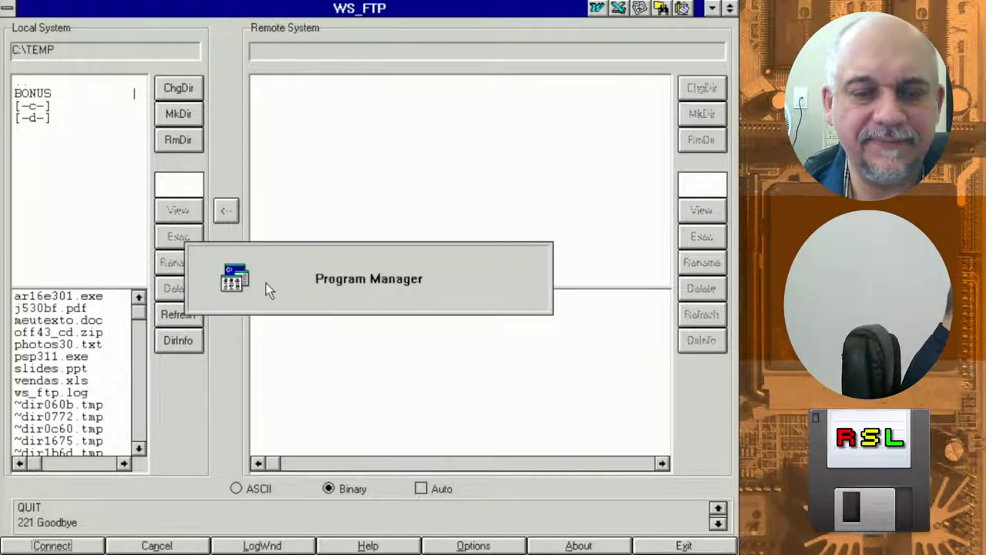
{"action": "key", "text": "alt+Tab"}
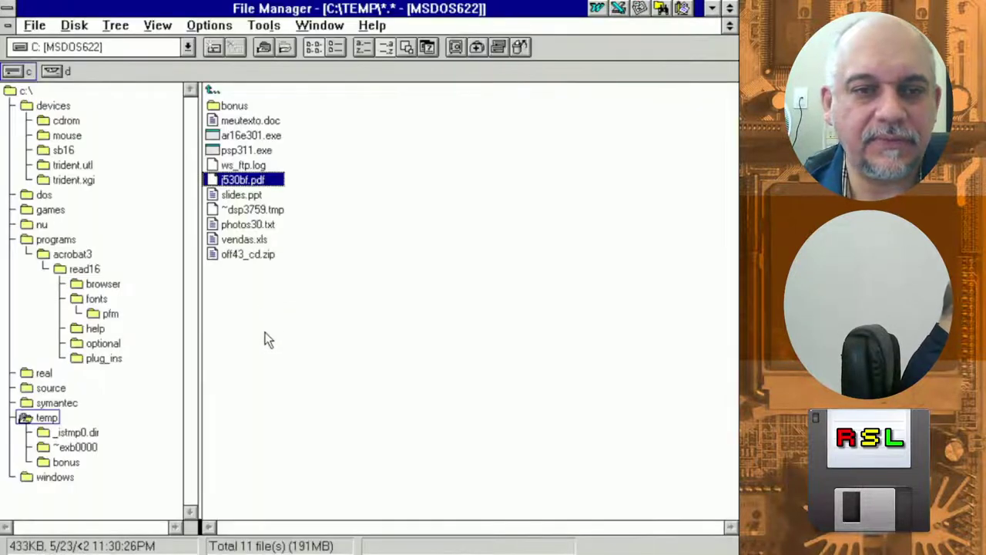
{"action": "double_click", "coordinate": [264, 226]}
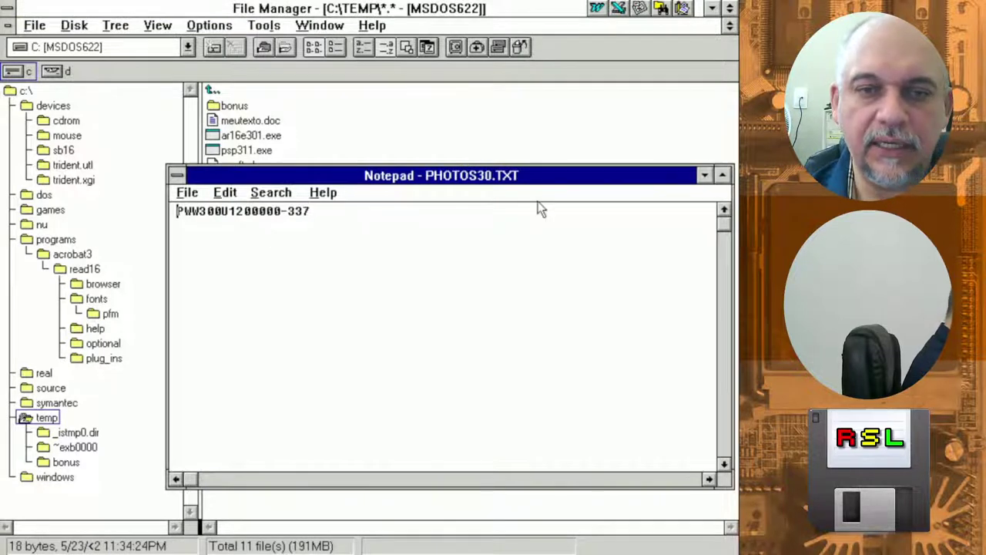
{"action": "left_click", "coordinate": [704, 176]}
Run psp311.exe and install Paint Shop Pro into the directory C:\PROGRAMS\PSP
{"action": "left_click", "coordinate": [255, 152]}
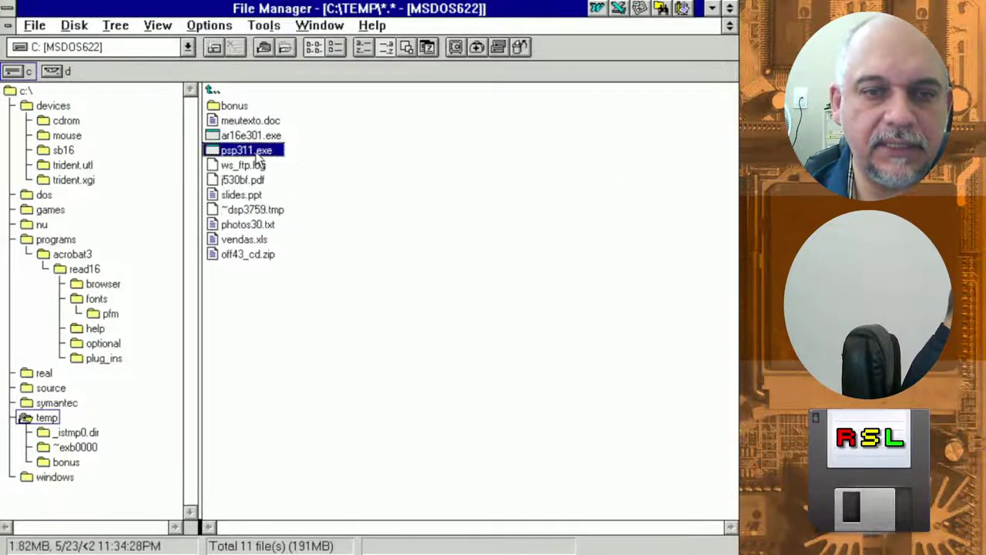
{"action": "double_click", "coordinate": [245, 150]}
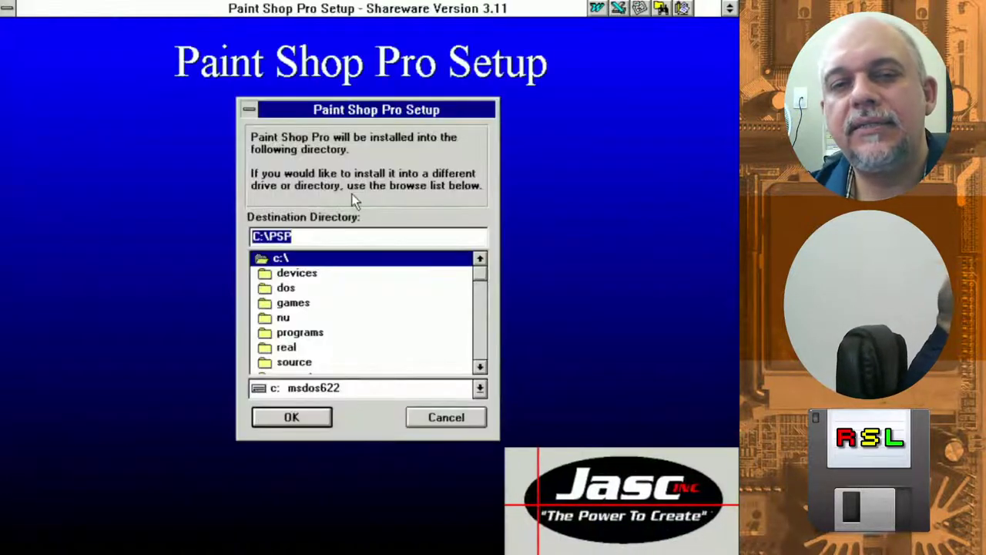
{"action": "left_click", "coordinate": [311, 239]}
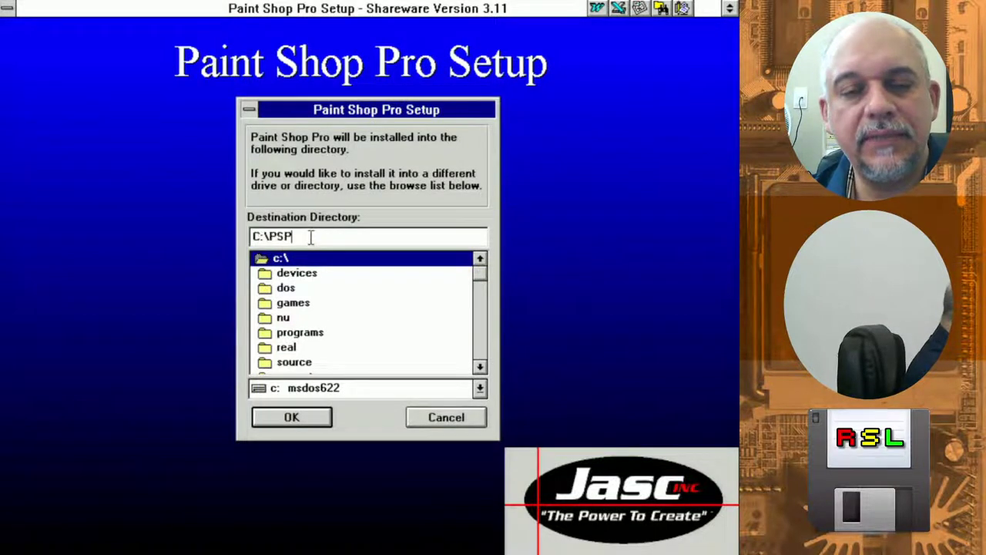
{"action": "double_click", "coordinate": [299, 332]}
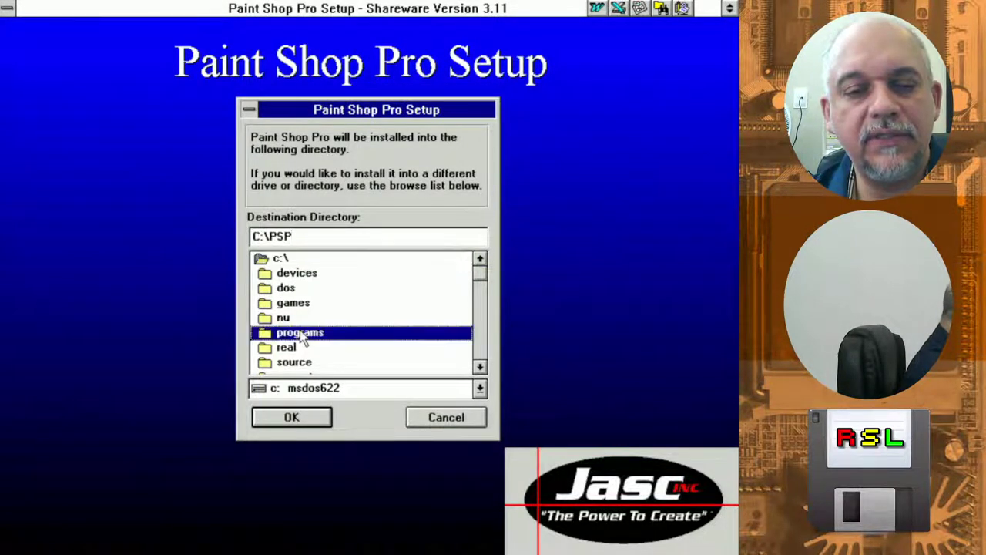
{"action": "left_click", "coordinate": [389, 235]}
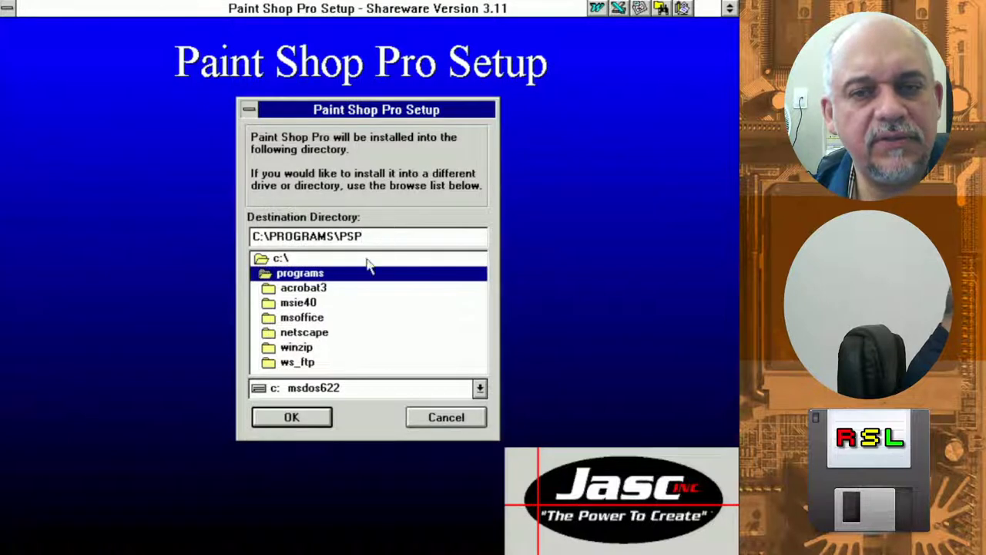
{"action": "left_click", "coordinate": [312, 417]}
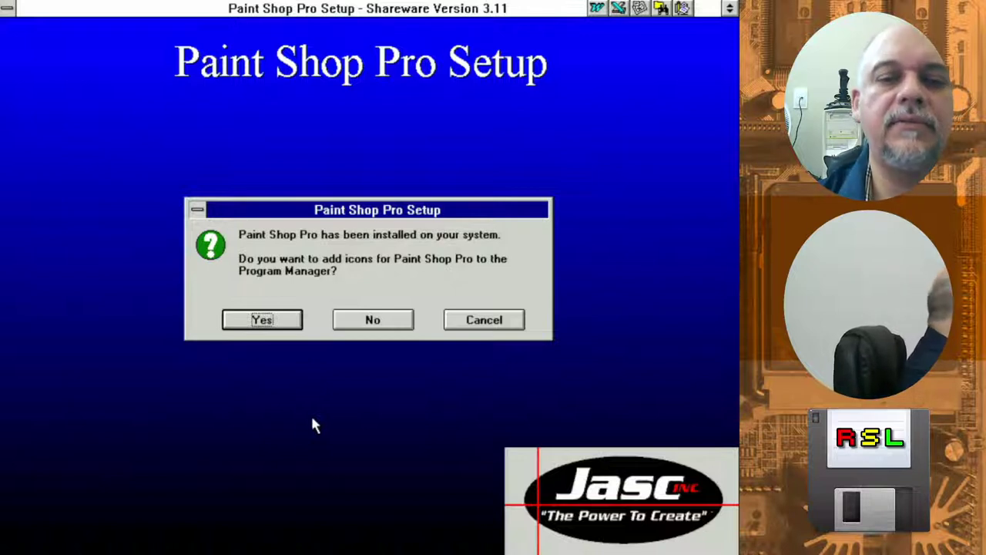
Add the program icons to a Program Manager group named Paint Shop Pro
{"action": "left_click", "coordinate": [283, 324]}
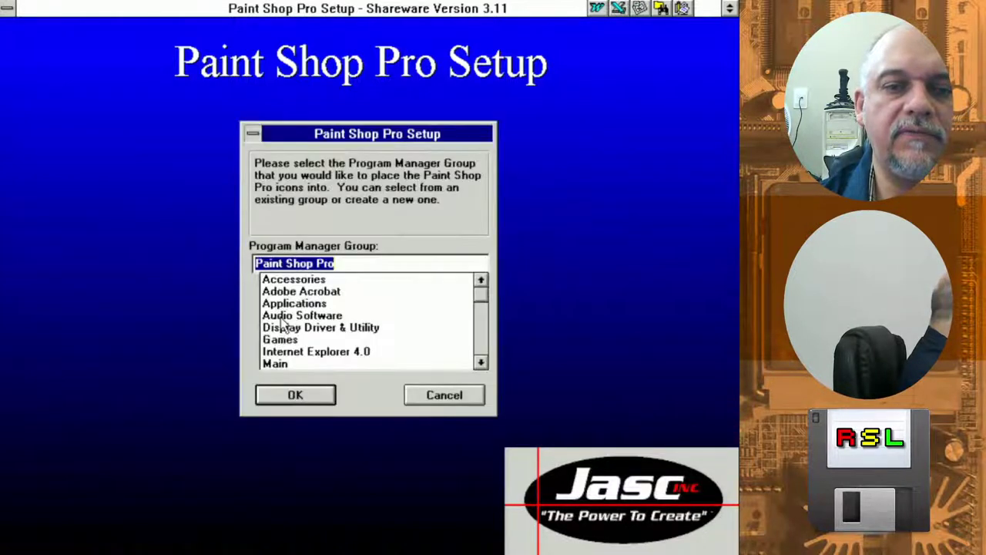
{"action": "left_click", "coordinate": [481, 363]}
{"action": "left_click", "coordinate": [480, 363]}
{"action": "left_click_drag", "start_coordinate": [481, 322], "coordinate": [481, 297]}
{"action": "left_click", "coordinate": [320, 397]}
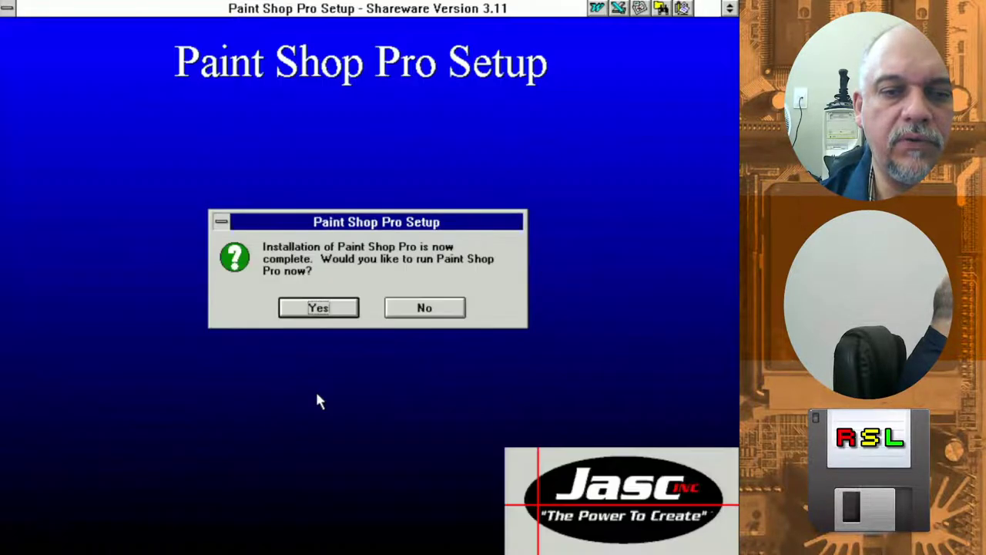
Launch Paint Shop Pro from the finished setup, dismiss the shareware notice and maximize the program window
{"action": "left_click", "coordinate": [318, 308]}
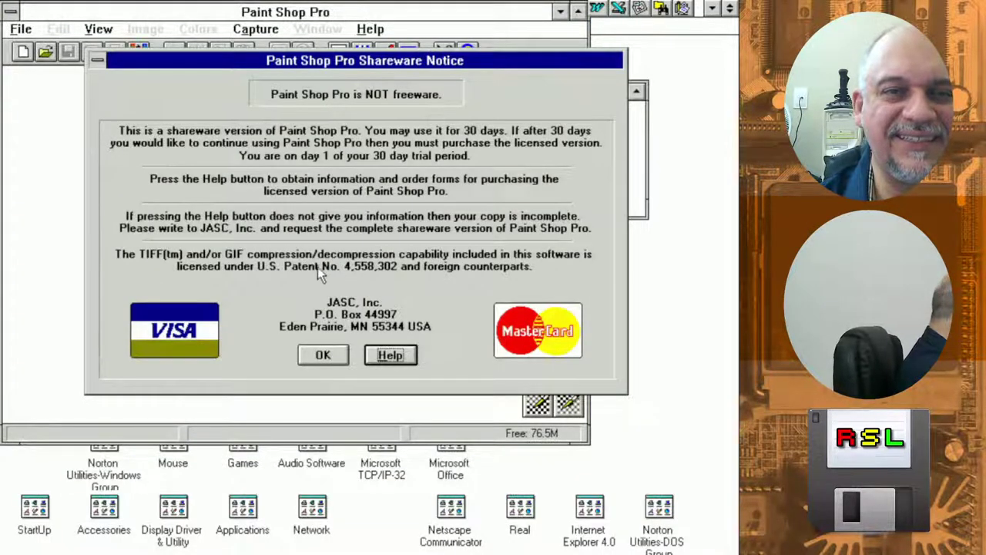
{"action": "left_click", "coordinate": [327, 354]}
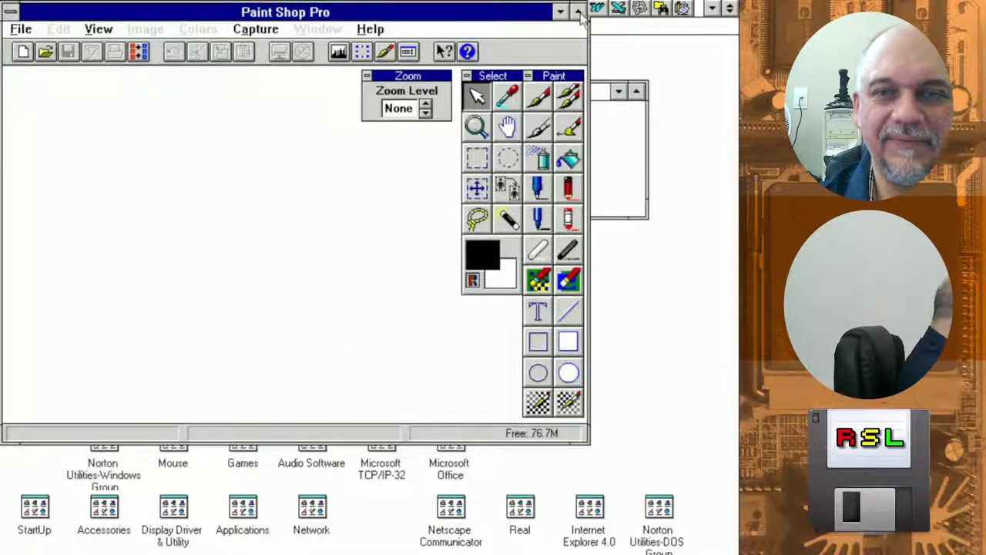
{"action": "left_click", "coordinate": [579, 14]}
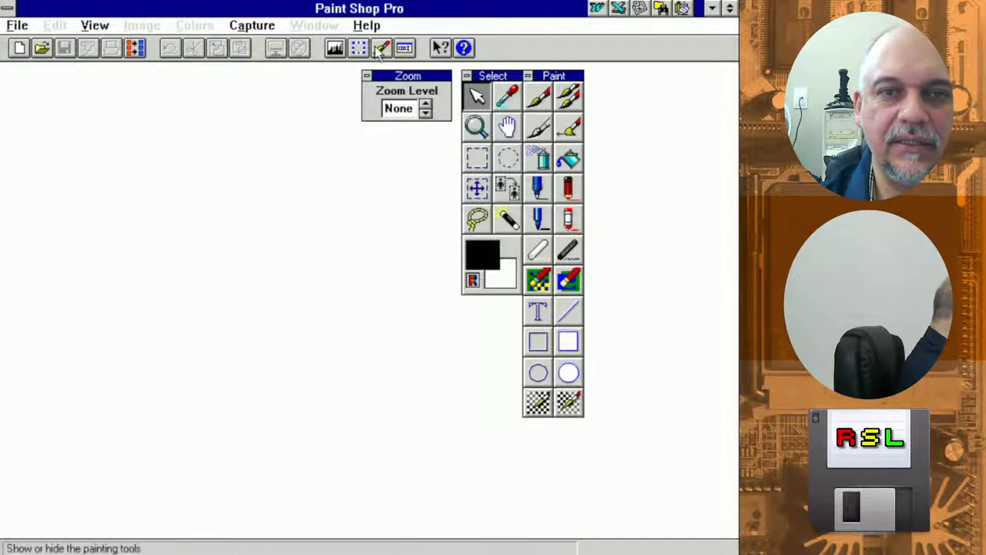
Examine the version and video information in the About Paint Shop Pro dialog and close it
{"action": "left_click", "coordinate": [367, 26]}
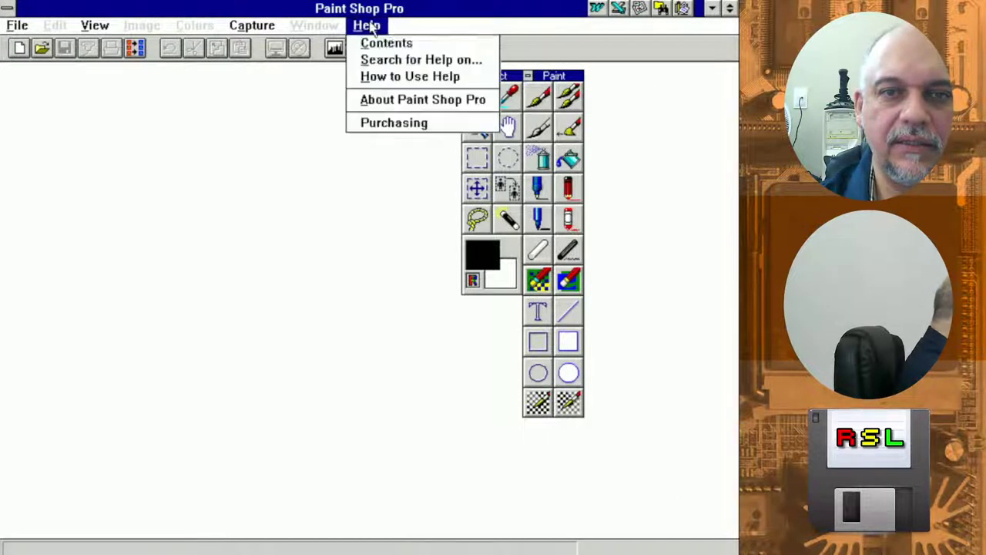
{"action": "left_click", "coordinate": [392, 106]}
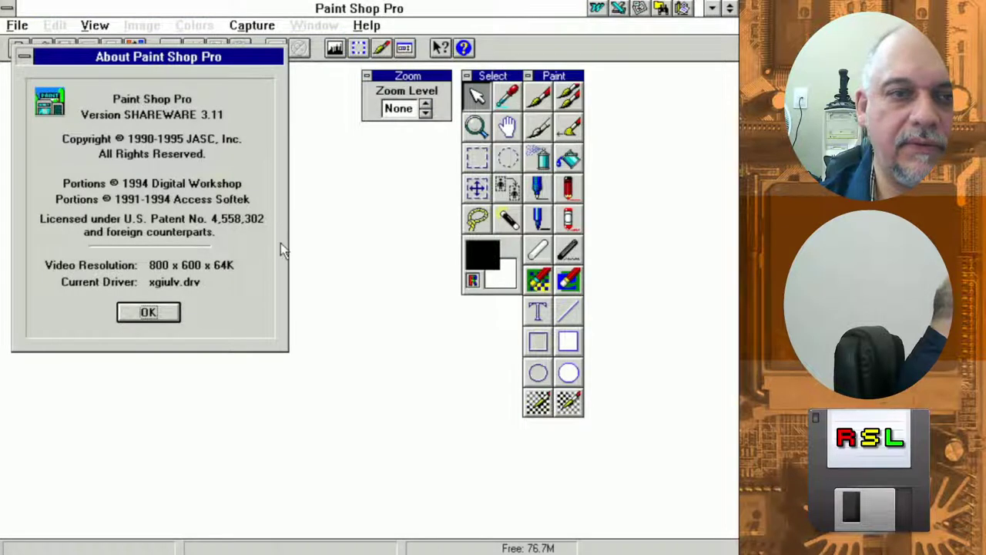
{"action": "left_click_drag", "start_coordinate": [128, 69], "coordinate": [162, 133]}
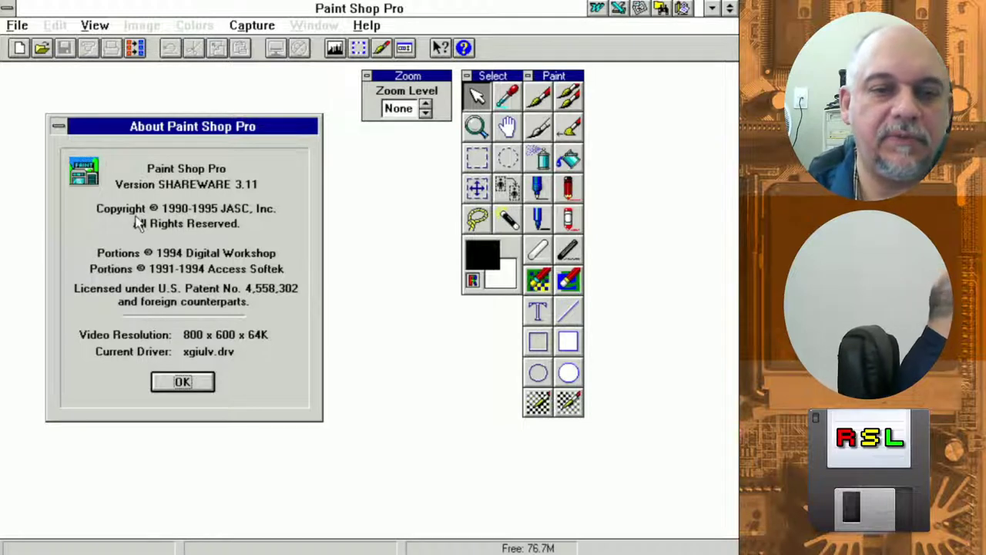
{"action": "left_click", "coordinate": [183, 383]}
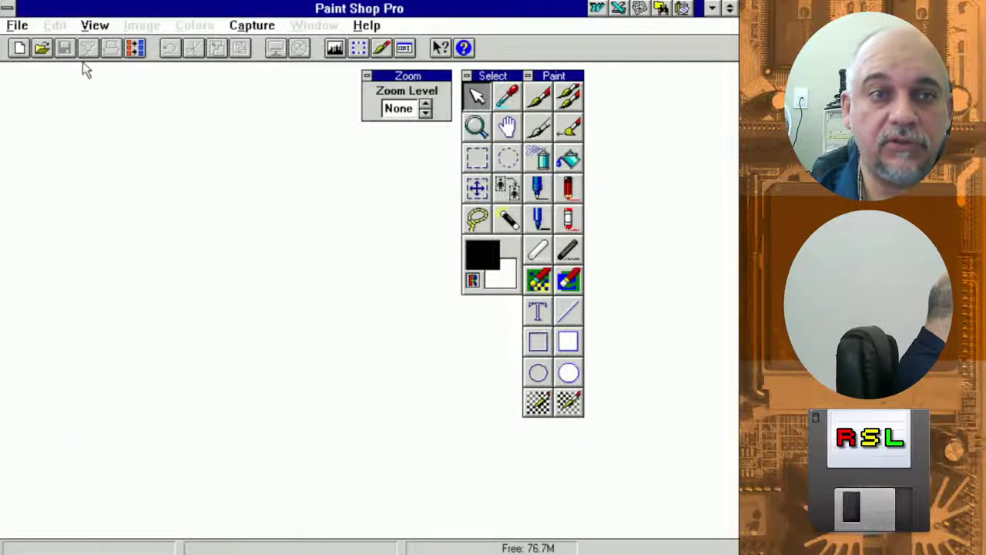
Create a new 640 x 480 image with the image type 16.7 Million colors (24 Bit)
{"action": "left_click", "coordinate": [17, 25]}
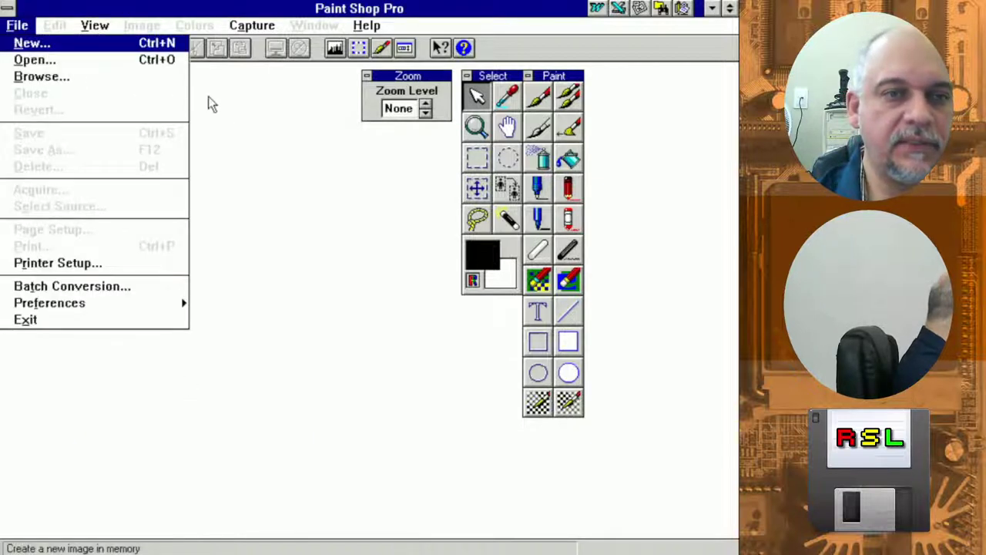
{"action": "left_click", "coordinate": [46, 48]}
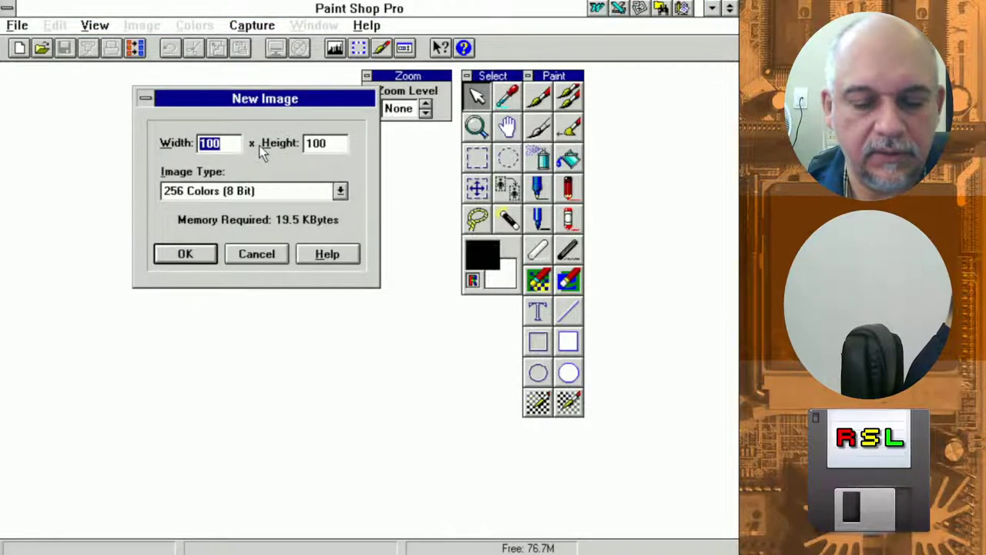
{"action": "type", "text": "640"}
{"action": "key", "text": "Tab"}
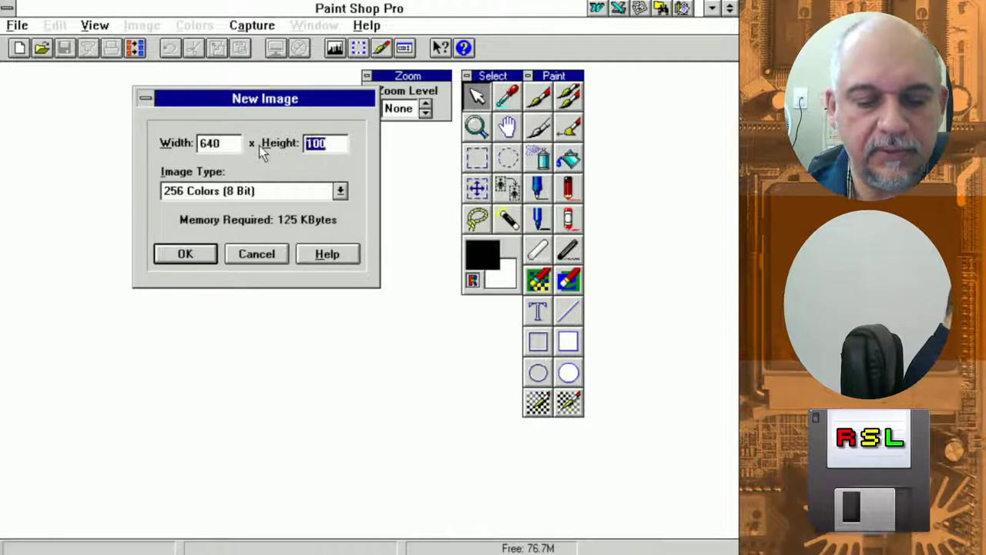
{"action": "type", "text": "480"}
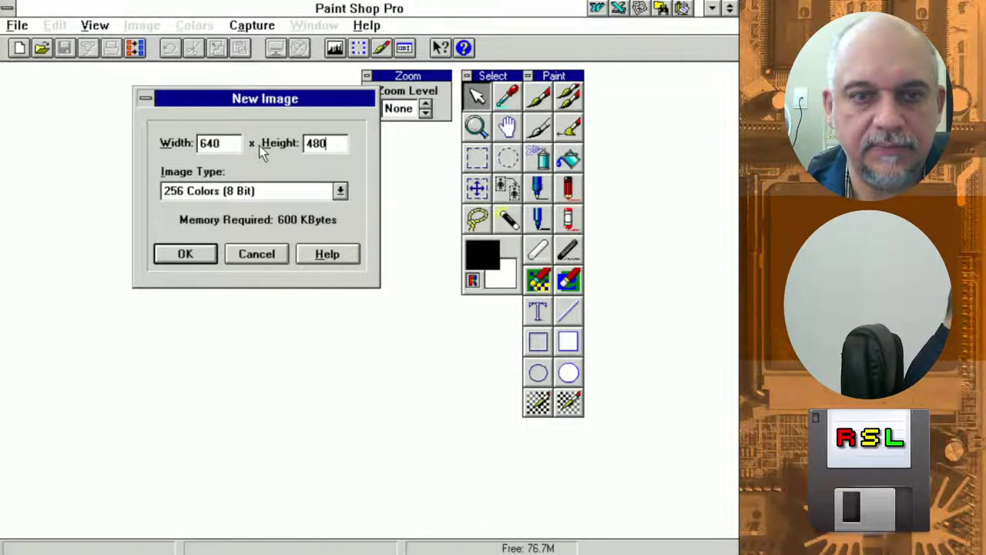
{"action": "left_click", "coordinate": [340, 191]}
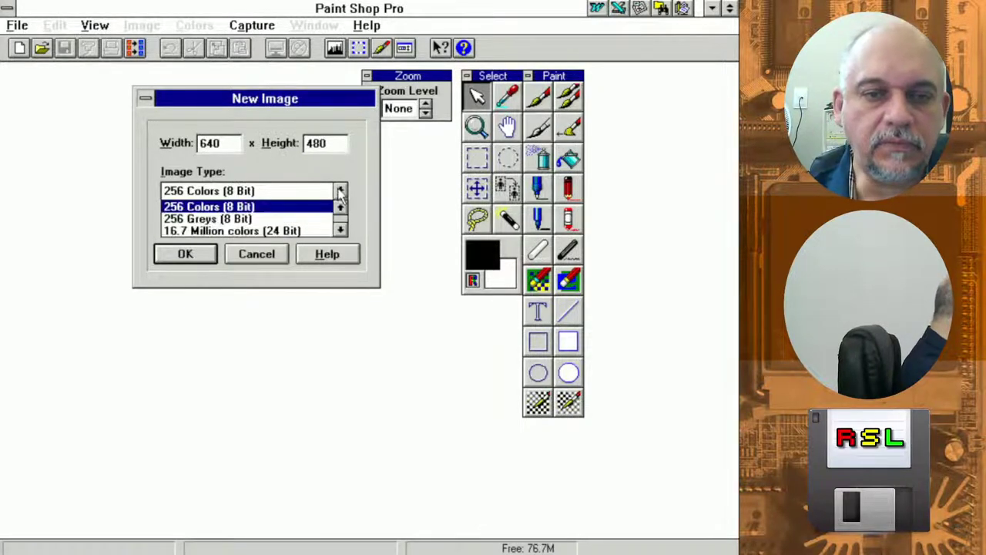
{"action": "left_click", "coordinate": [317, 232]}
{"action": "left_click", "coordinate": [187, 255]}
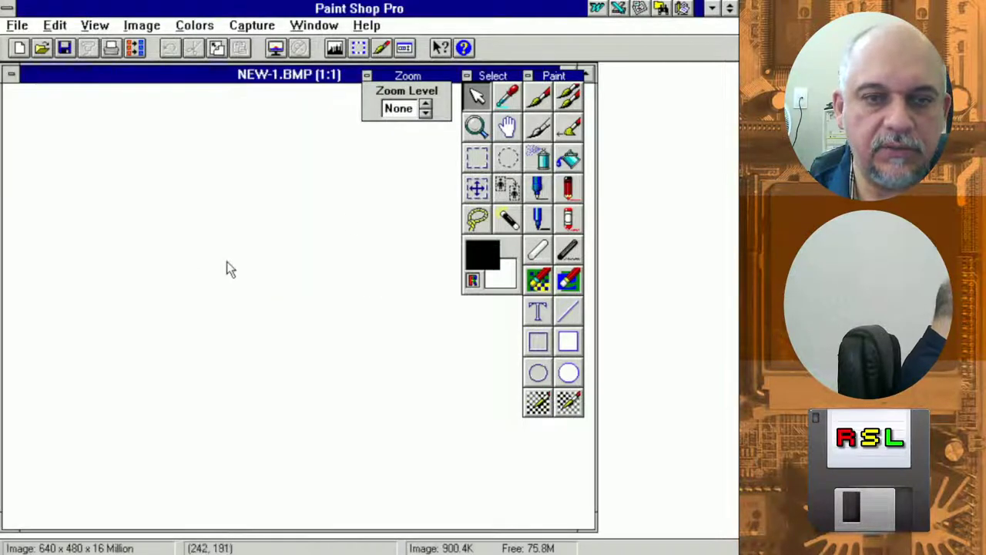
Move the Zoom, Paint and Select palettes off the image into the empty area beside it
{"action": "left_click_drag", "start_coordinate": [414, 81], "coordinate": [669, 79]}
{"action": "left_click_drag", "start_coordinate": [535, 80], "coordinate": [682, 146]}
{"action": "mouse_move", "coordinate": [500, 80]}
{"action": "left_mouse_down"}
{"action": "mouse_move", "coordinate": [640, 147]}
{"action": "mouse_move", "coordinate": [683, 144]}
{"action": "left_mouse_up"}
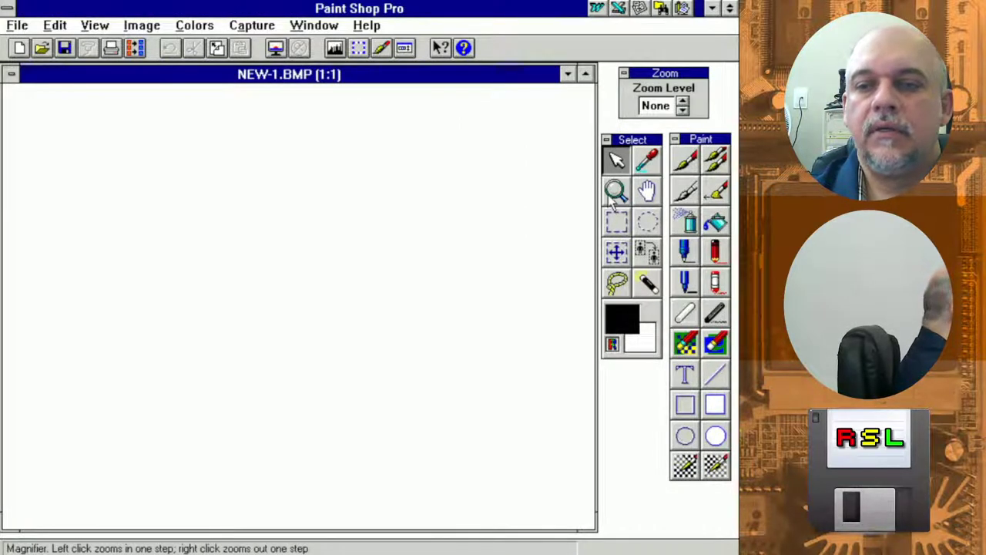
Flood-fill the blank canvas with black, and refill it with blue (Red 0, Green 128, Blue 192)
{"action": "left_click", "coordinate": [716, 223]}
{"action": "left_click", "coordinate": [233, 167]}
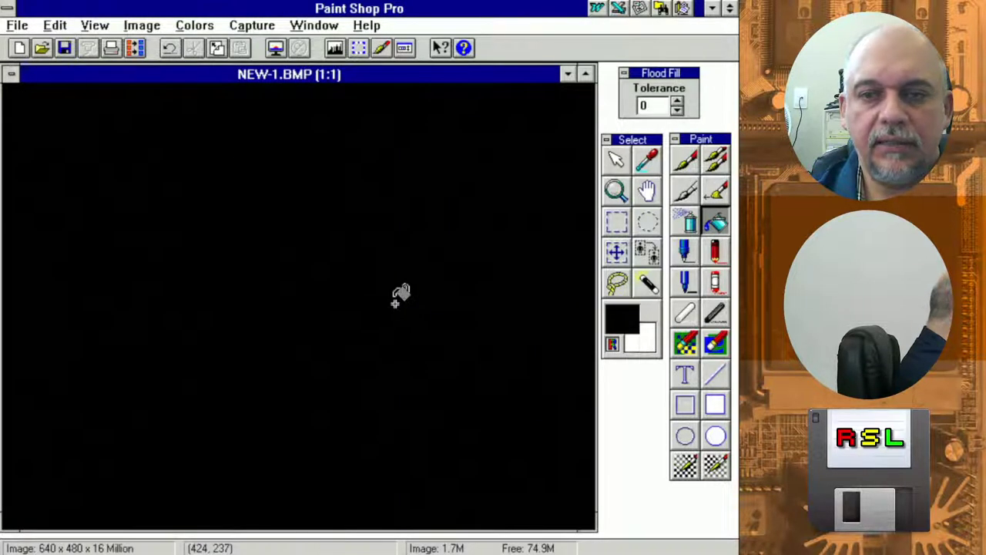
{"action": "double_click", "coordinate": [626, 328]}
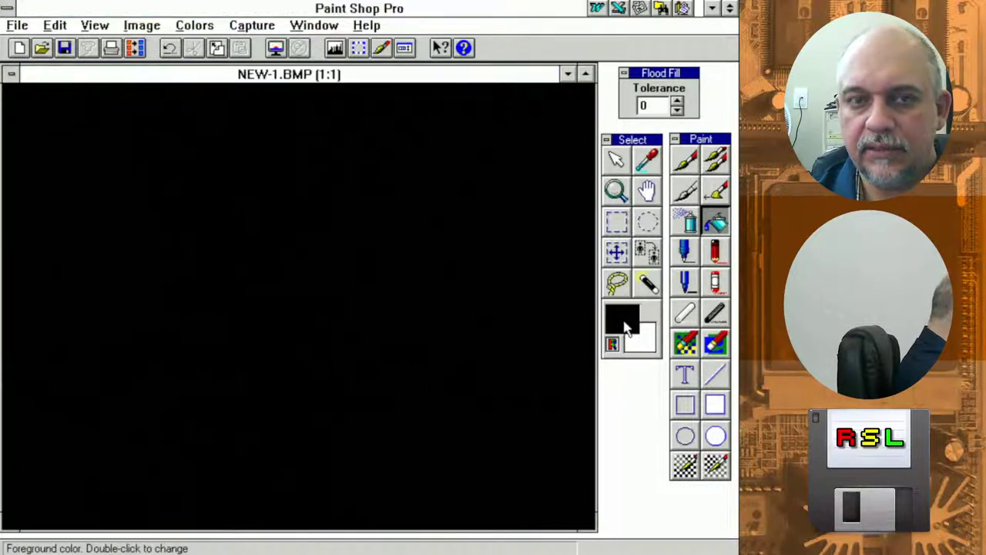
{"action": "left_click", "coordinate": [402, 188]}
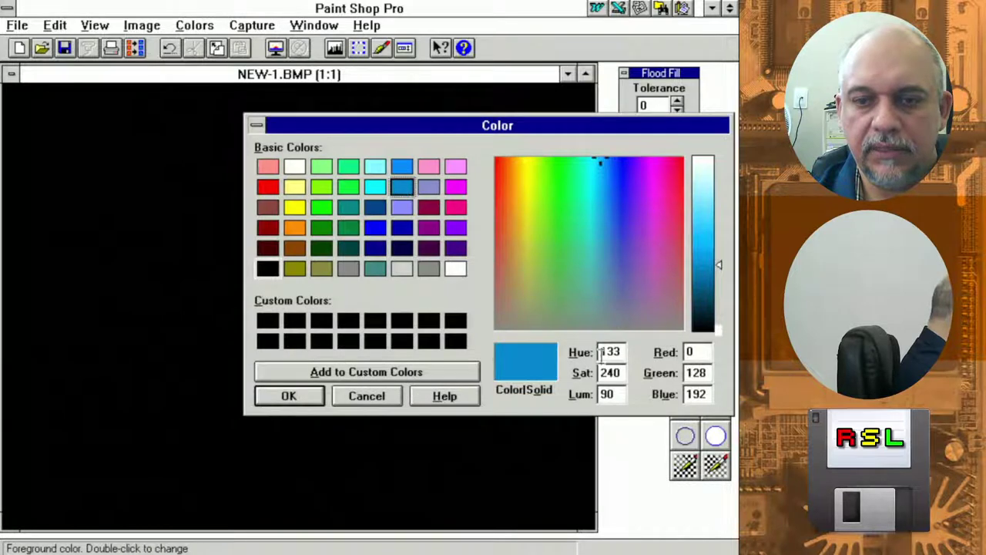
{"action": "left_click", "coordinate": [309, 400]}
{"action": "left_click", "coordinate": [218, 245]}
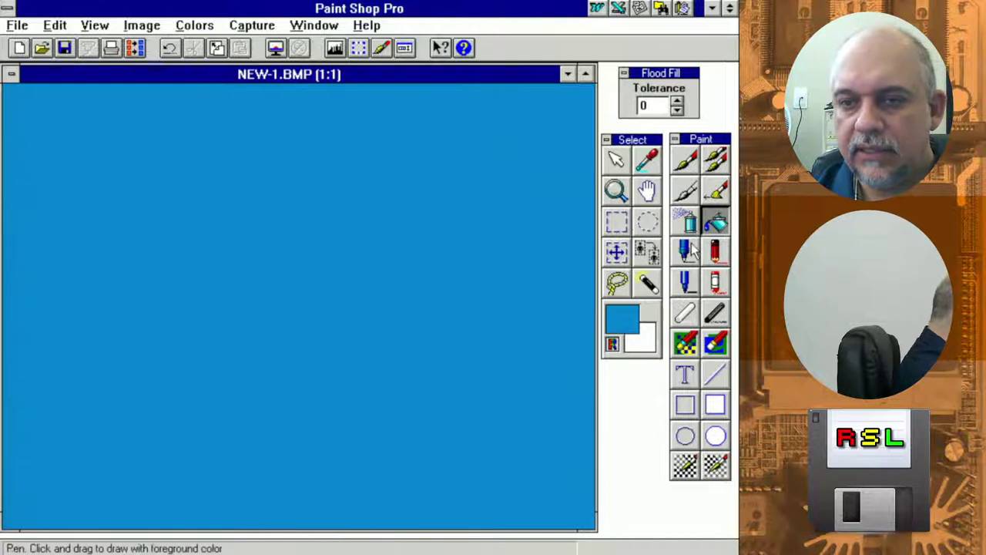
Paint a large bright yellow letter R on the left part of the canvas with the standard brush
{"action": "left_click", "coordinate": [688, 159]}
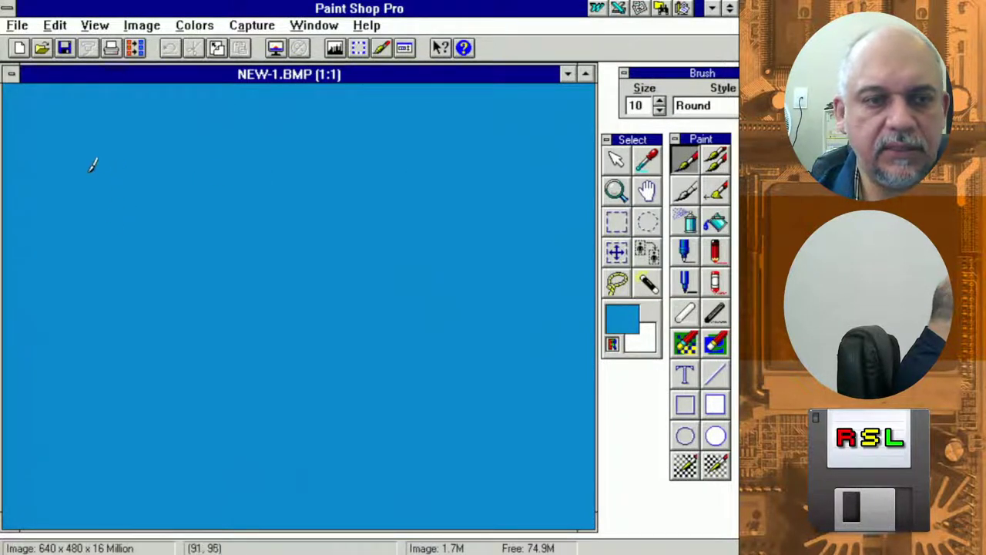
{"action": "left_click", "coordinate": [99, 289]}
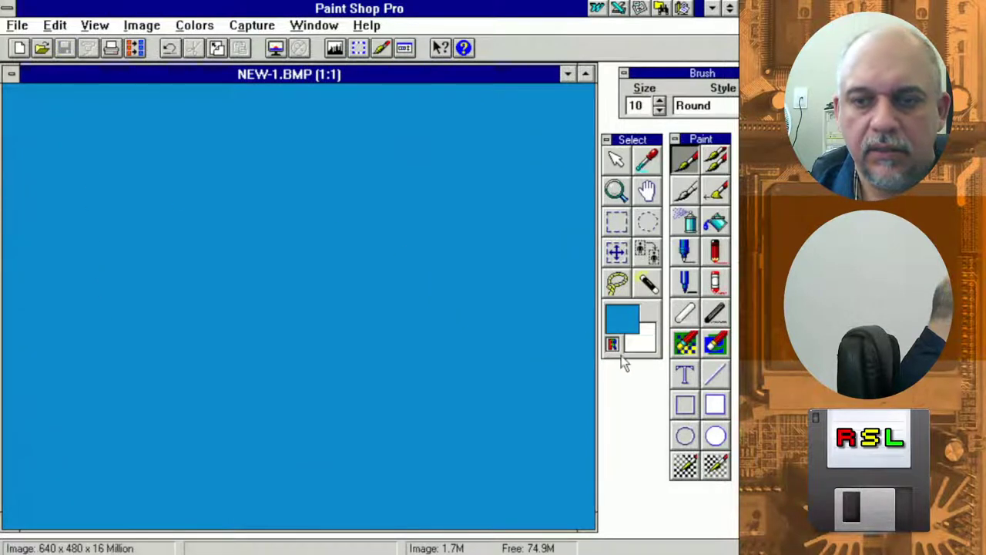
{"action": "double_click", "coordinate": [630, 321]}
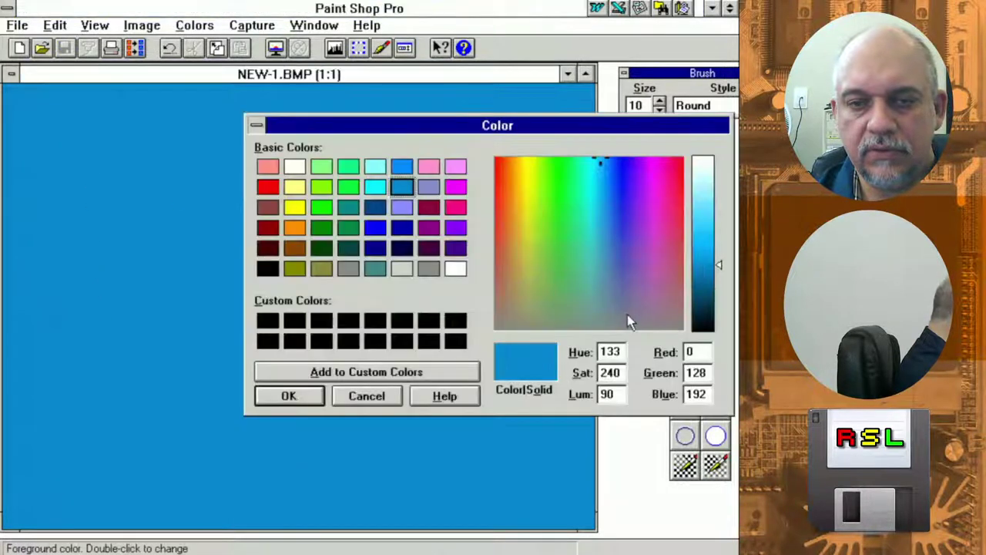
{"action": "left_click", "coordinate": [295, 208]}
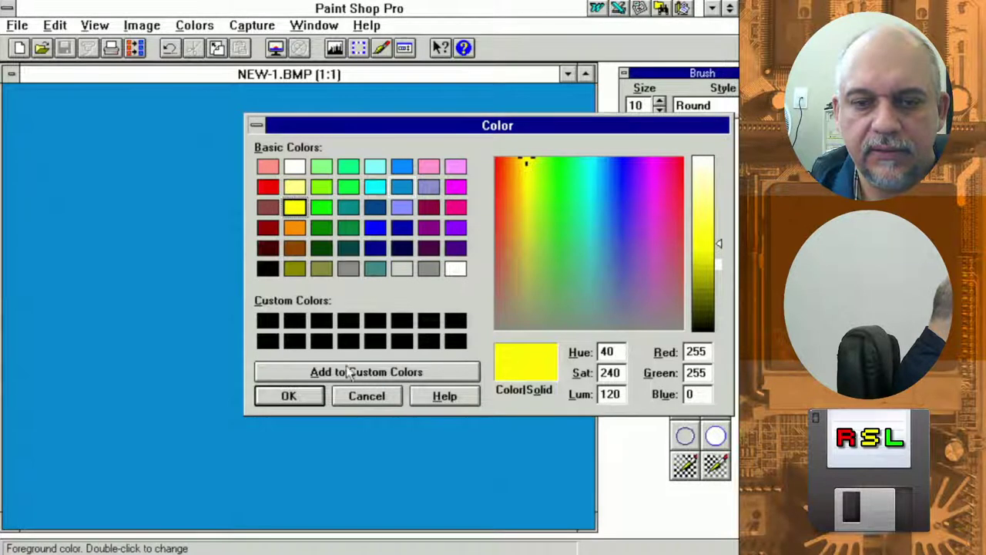
{"action": "left_click", "coordinate": [290, 395]}
{"action": "left_click_drag", "start_coordinate": [73, 177], "coordinate": [80, 332]}
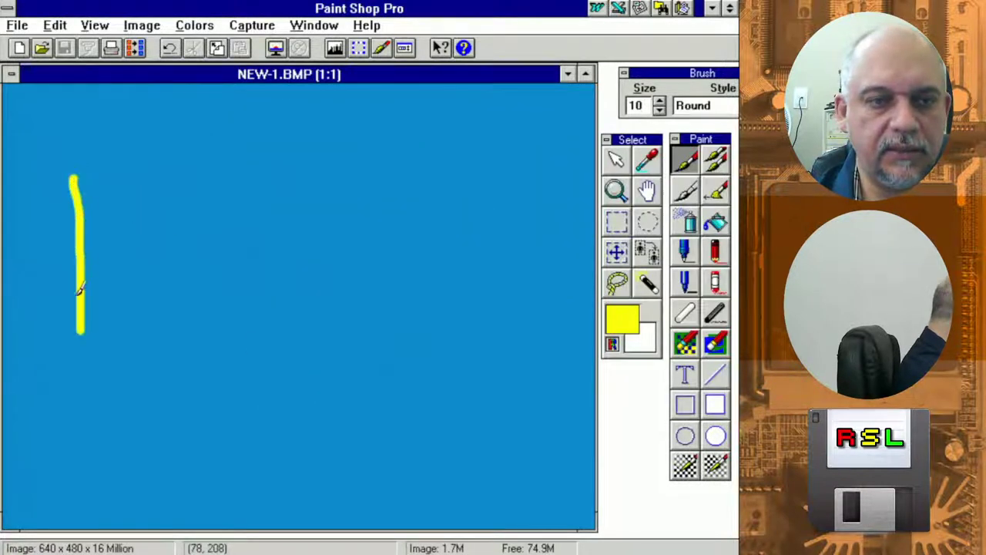
{"action": "mouse_move", "coordinate": [77, 177]}
{"action": "left_mouse_down"}
{"action": "mouse_move", "coordinate": [176, 217]}
{"action": "mouse_move", "coordinate": [93, 232]}
{"action": "mouse_move", "coordinate": [198, 330]}
{"action": "left_mouse_up"}
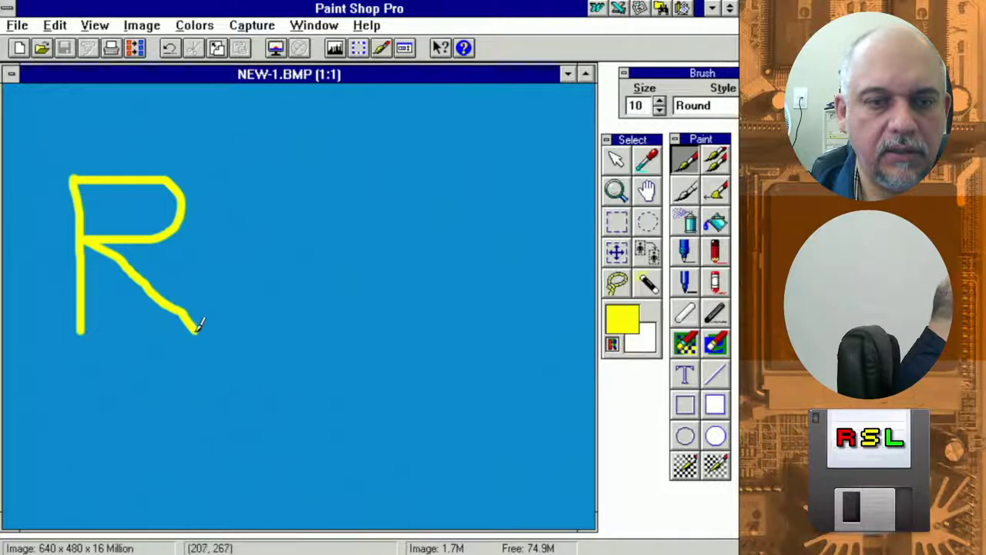
Paint a large light green letter S (128, 255, 128) beside the R with the user-defined brush
{"action": "left_click", "coordinate": [714, 191]}
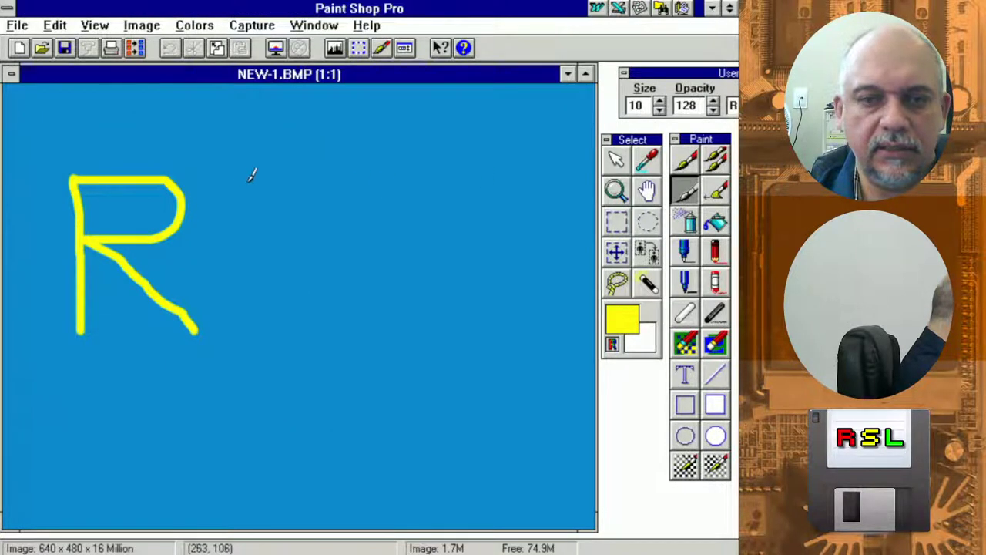
{"action": "double_click", "coordinate": [622, 319]}
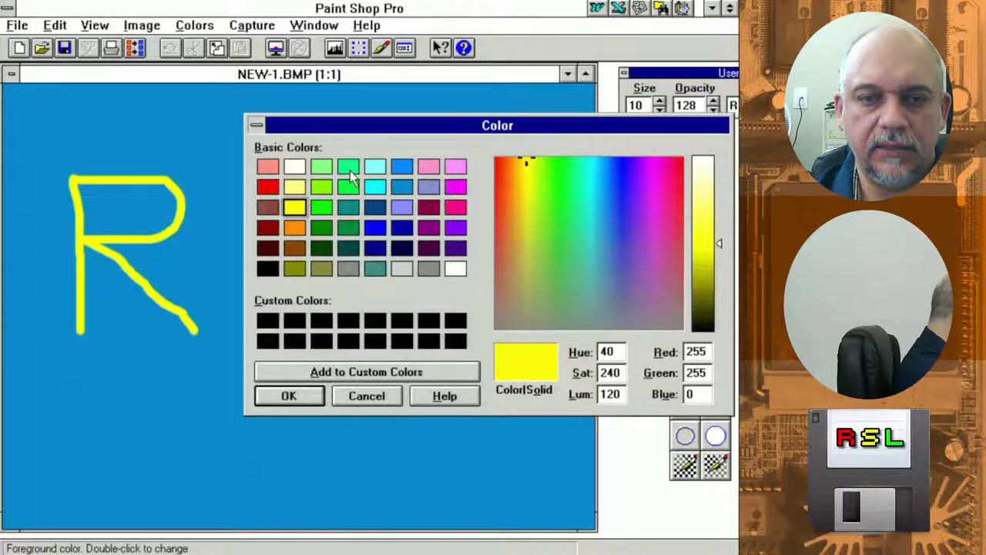
{"action": "left_click", "coordinate": [322, 168]}
{"action": "left_click", "coordinate": [289, 396]}
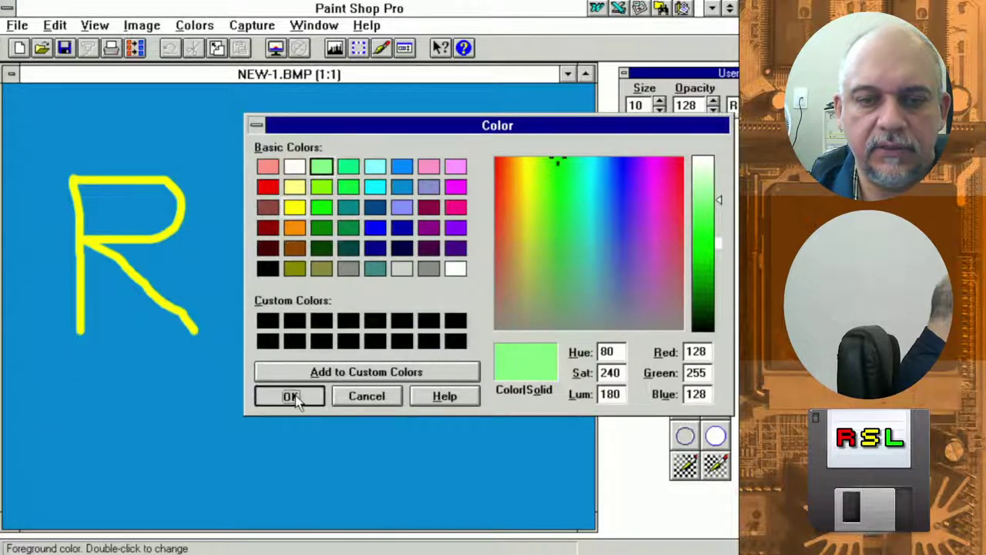
{"action": "mouse_move", "coordinate": [306, 164]}
{"action": "left_mouse_down"}
{"action": "mouse_move", "coordinate": [232, 181]}
{"action": "mouse_move", "coordinate": [336, 295]}
{"action": "mouse_move", "coordinate": [281, 331]}
{"action": "mouse_move", "coordinate": [235, 337]}
{"action": "left_mouse_up"}
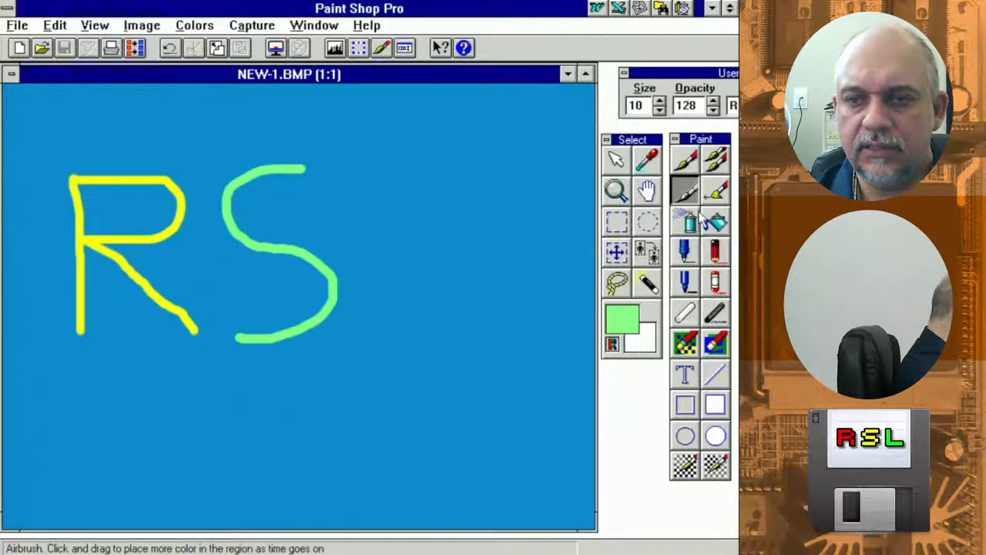
Paint a large light red letter L (255, 128, 128) after the S with the standard brush
{"action": "left_click", "coordinate": [685, 159]}
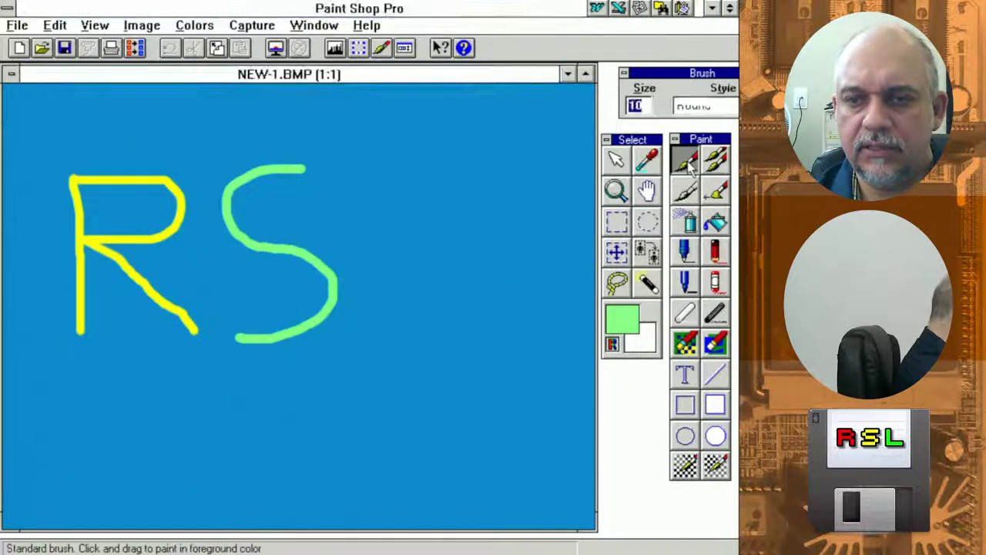
{"action": "double_click", "coordinate": [630, 326]}
{"action": "left_click", "coordinate": [270, 169]}
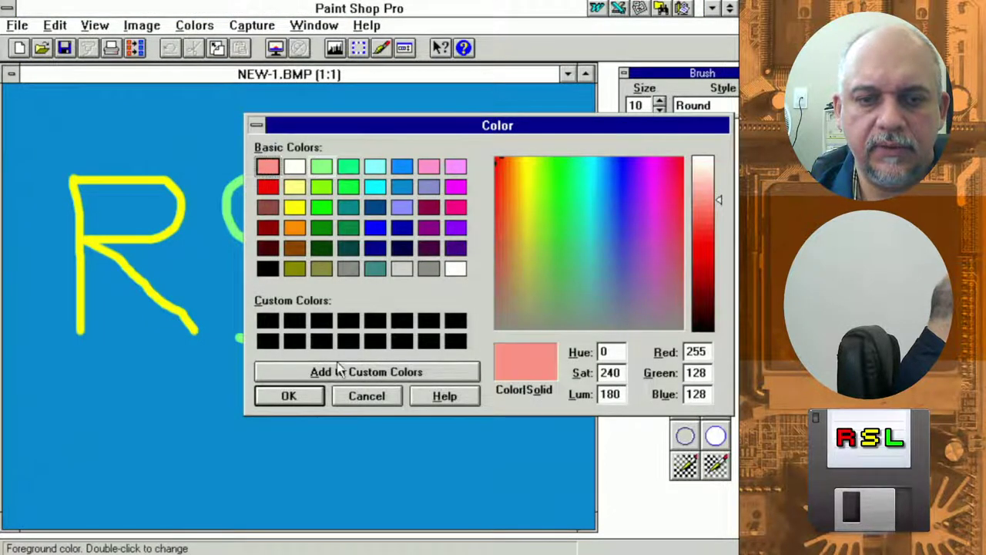
{"action": "left_click", "coordinate": [311, 394]}
{"action": "mouse_move", "coordinate": [378, 170]}
{"action": "left_mouse_down"}
{"action": "mouse_move", "coordinate": [391, 305]}
{"action": "mouse_move", "coordinate": [414, 326]}
{"action": "mouse_move", "coordinate": [499, 323]}
{"action": "left_mouse_up"}
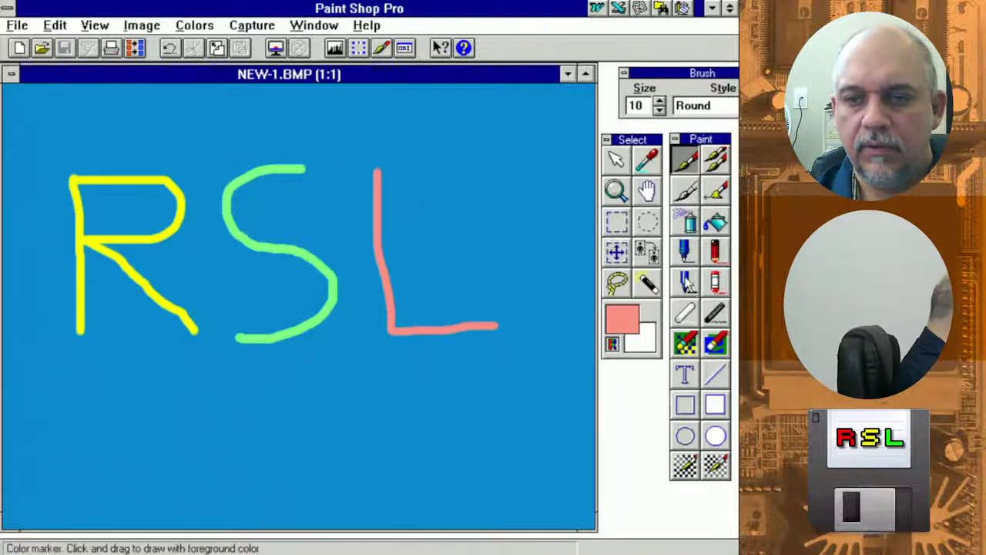
Paint six roughly horizontal white lines below the RSL letters, getting shorter towards the bottom of the canvas
{"action": "double_click", "coordinate": [628, 324]}
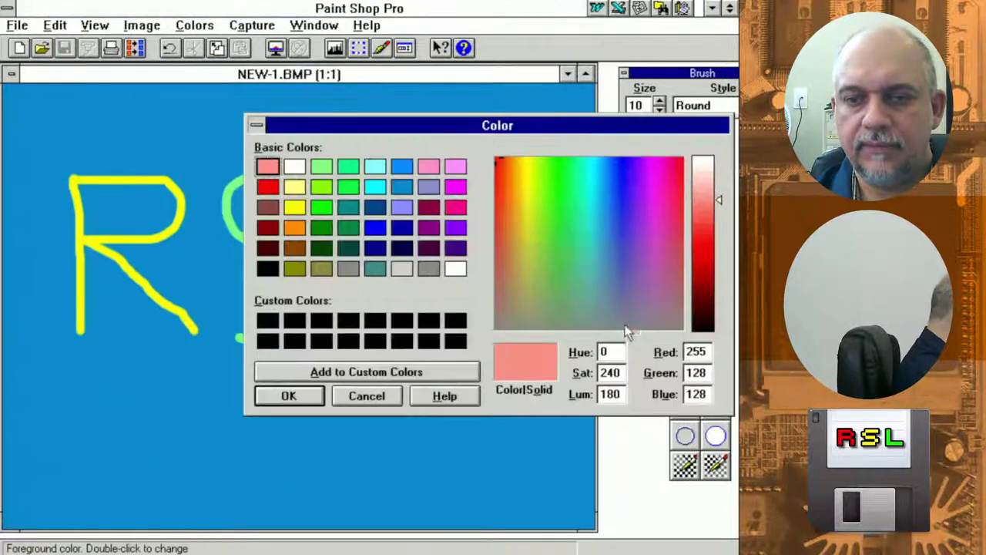
{"action": "left_click", "coordinate": [455, 268]}
{"action": "left_click", "coordinate": [289, 396]}
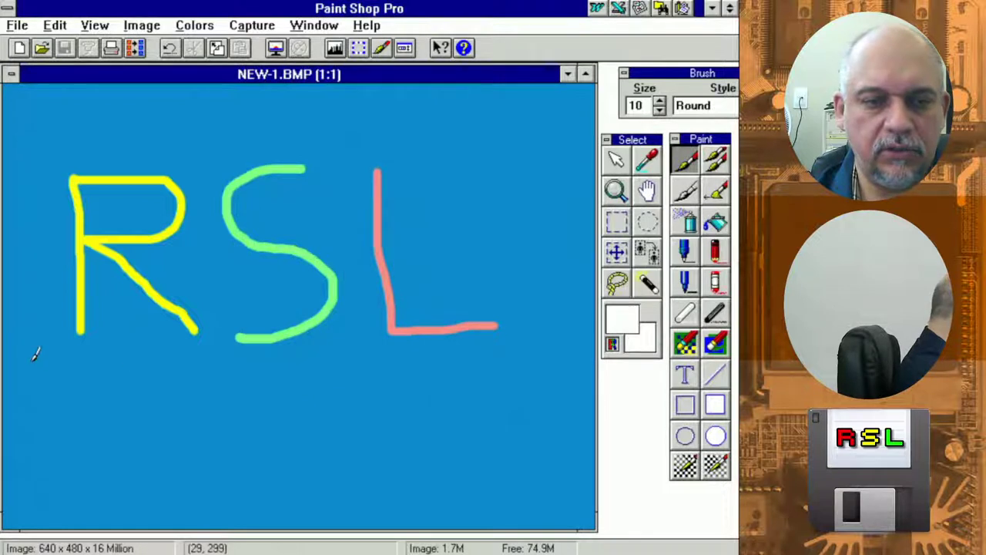
{"action": "left_click_drag", "start_coordinate": [54, 364], "coordinate": [527, 360]}
{"action": "left_click_drag", "start_coordinate": [55, 390], "coordinate": [507, 385]}
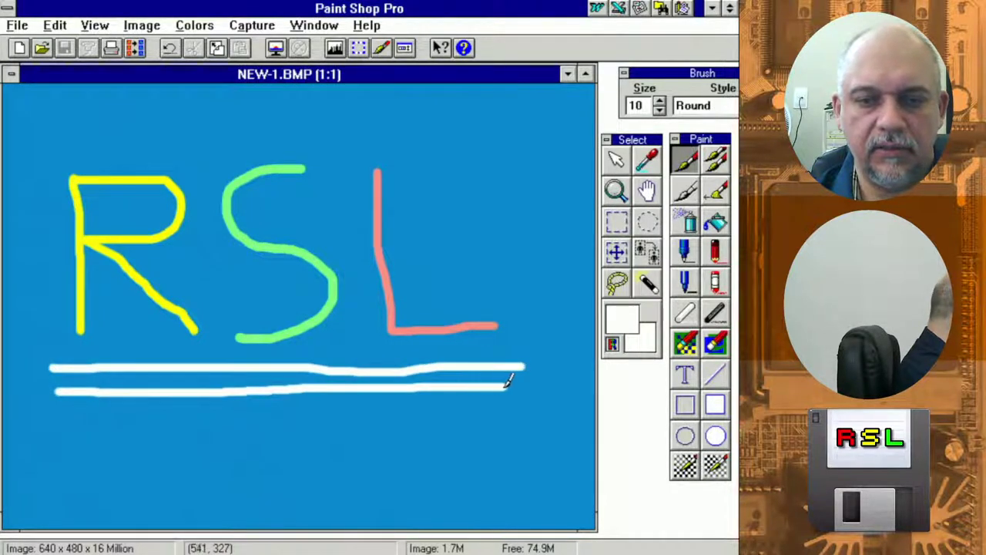
{"action": "left_click_drag", "start_coordinate": [84, 410], "coordinate": [487, 408]}
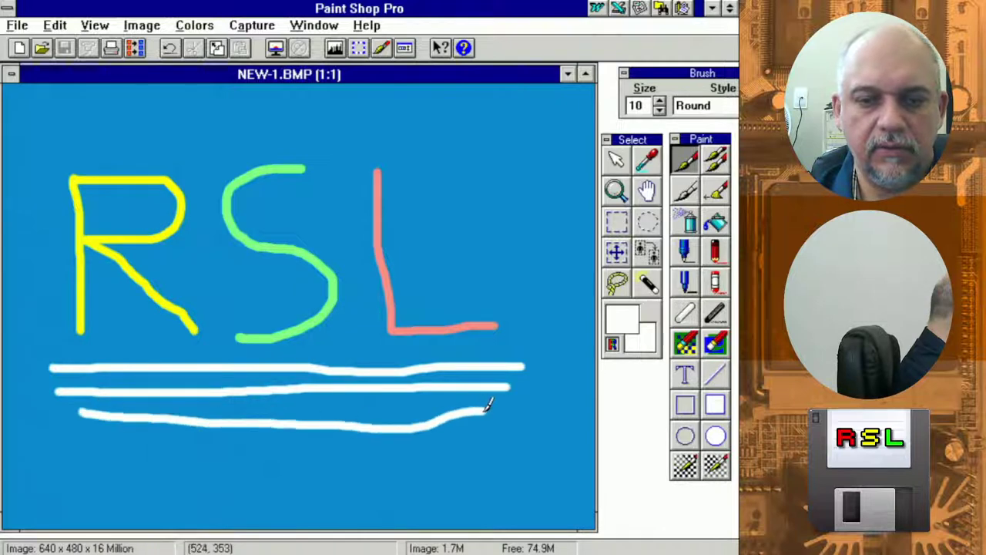
{"action": "left_click_drag", "start_coordinate": [94, 447], "coordinate": [483, 441]}
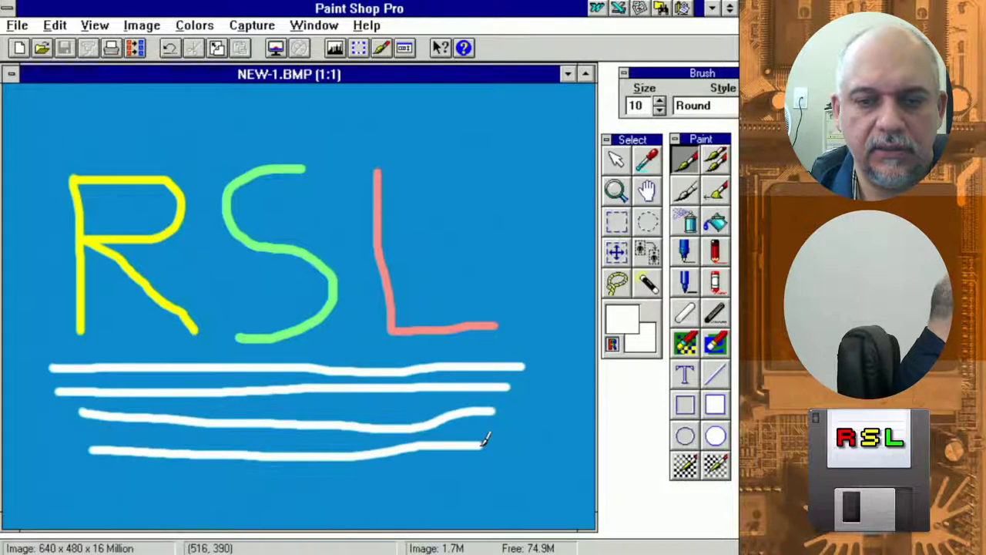
{"action": "mouse_move", "coordinate": [479, 477]}
{"action": "left_mouse_down"}
{"action": "mouse_move", "coordinate": [142, 479]}
{"action": "mouse_move", "coordinate": [440, 499]}
{"action": "left_mouse_up"}
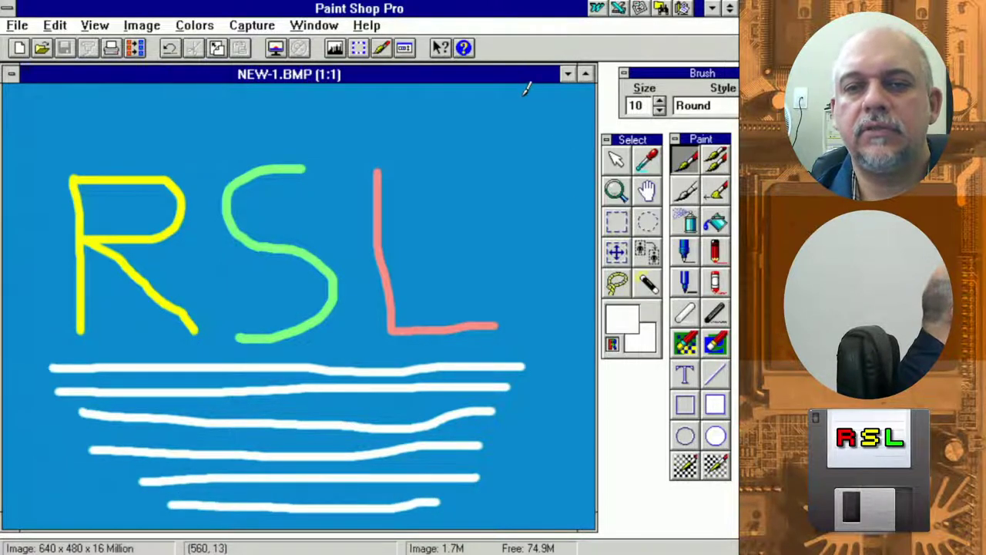
Draw a white quarter sun with short rays in the canvas's upper-right corner and flood-fill it with yellow
{"action": "left_click_drag", "start_coordinate": [518, 86], "coordinate": [579, 147]}
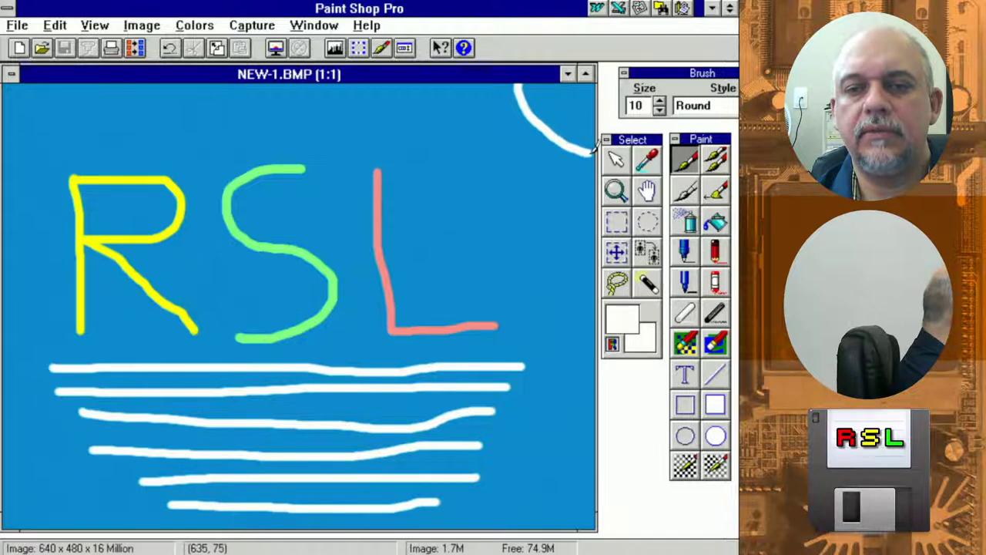
{"action": "mouse_move", "coordinate": [520, 91]}
{"action": "left_mouse_down"}
{"action": "mouse_move", "coordinate": [488, 107]}
{"action": "mouse_move", "coordinate": [534, 149]}
{"action": "mouse_move", "coordinate": [584, 169]}
{"action": "left_mouse_up"}
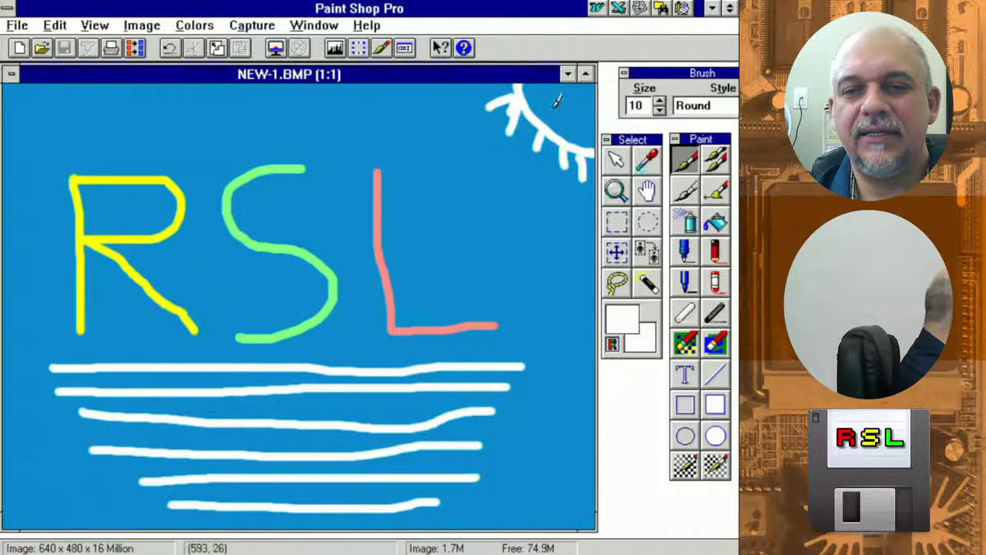
{"action": "left_click", "coordinate": [716, 223]}
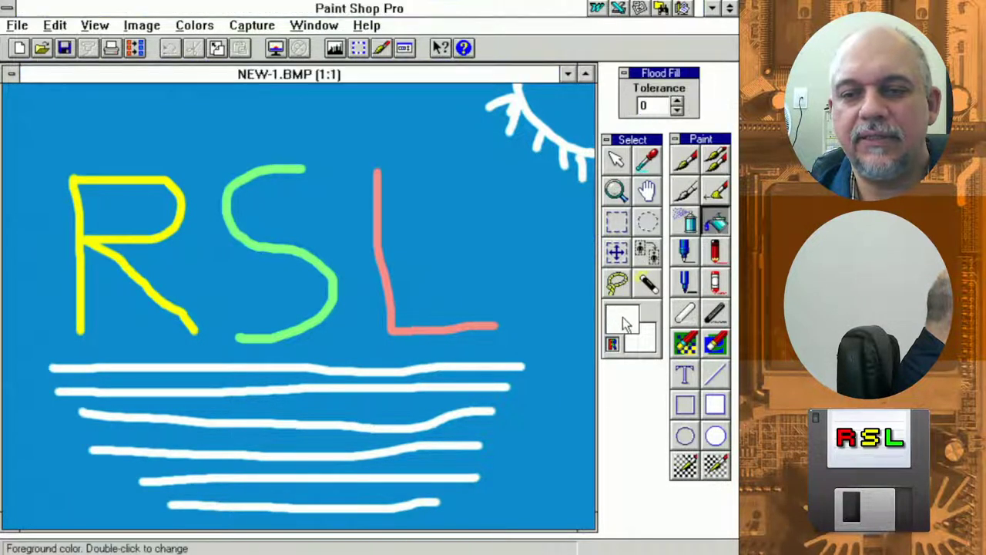
{"action": "double_click", "coordinate": [625, 324]}
{"action": "left_click", "coordinate": [295, 208]}
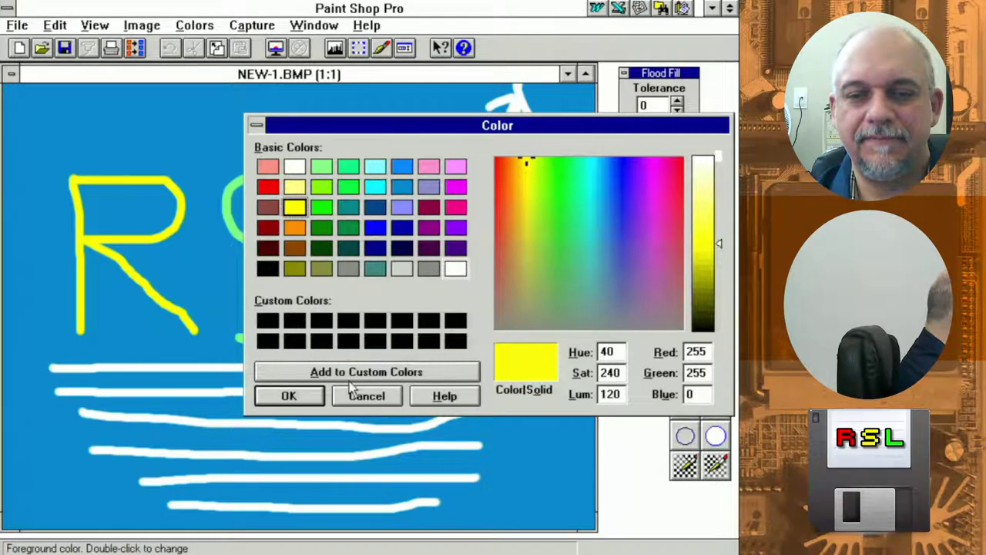
{"action": "left_click", "coordinate": [302, 398]}
{"action": "left_click", "coordinate": [573, 99]}
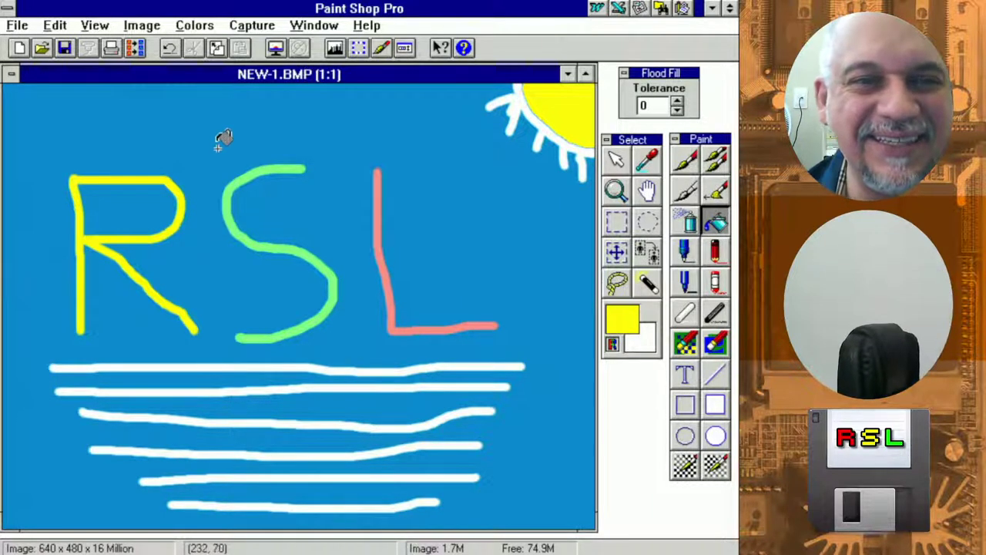
Save the drawing as desenho.bmp in the c:\temp directory and close the paint program
{"action": "left_click", "coordinate": [64, 48]}
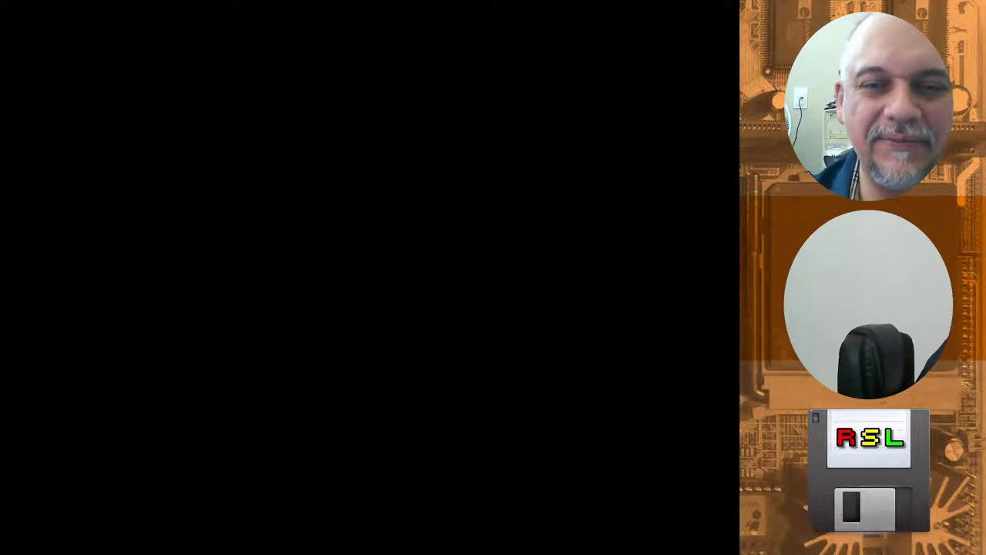
{"action": "scroll", "coordinate": [378, 154], "scroll_direction": "up", "scroll_amount": 4}
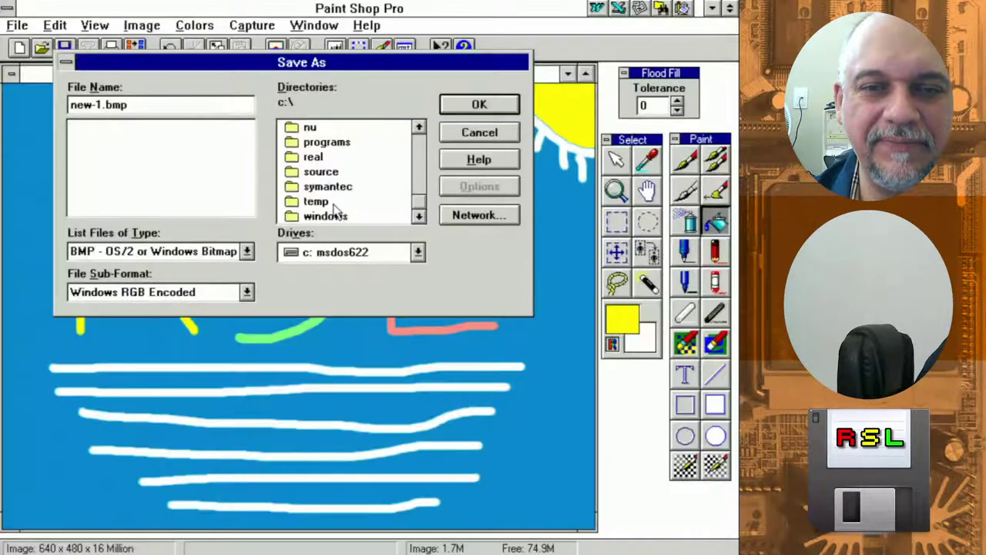
{"action": "double_click", "coordinate": [308, 198]}
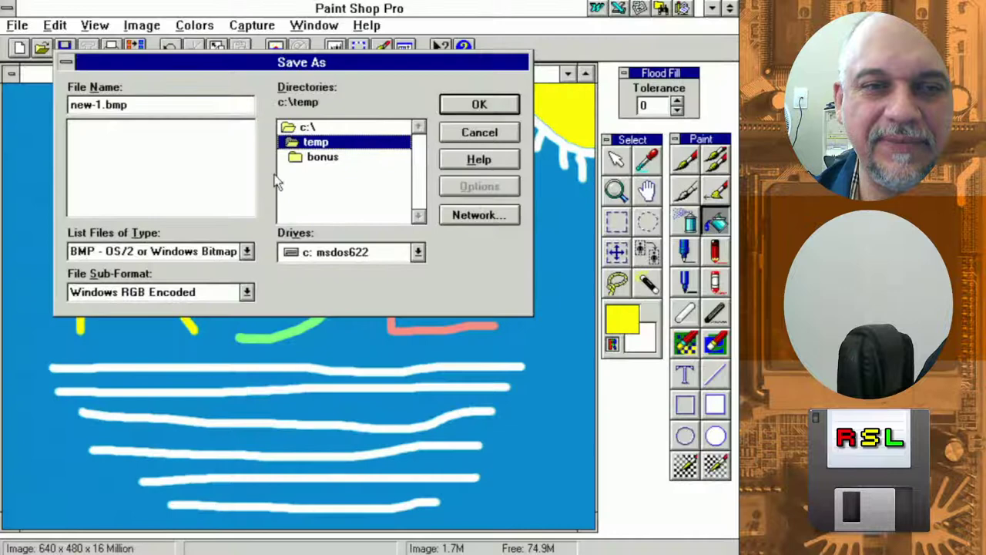
{"action": "left_click", "coordinate": [167, 113]}
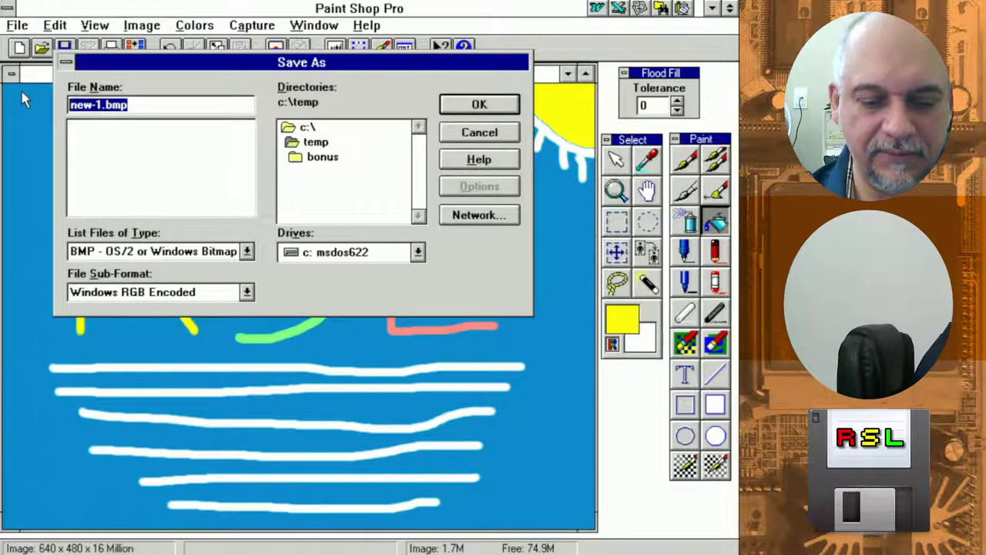
{"action": "type", "text": "desenho"}
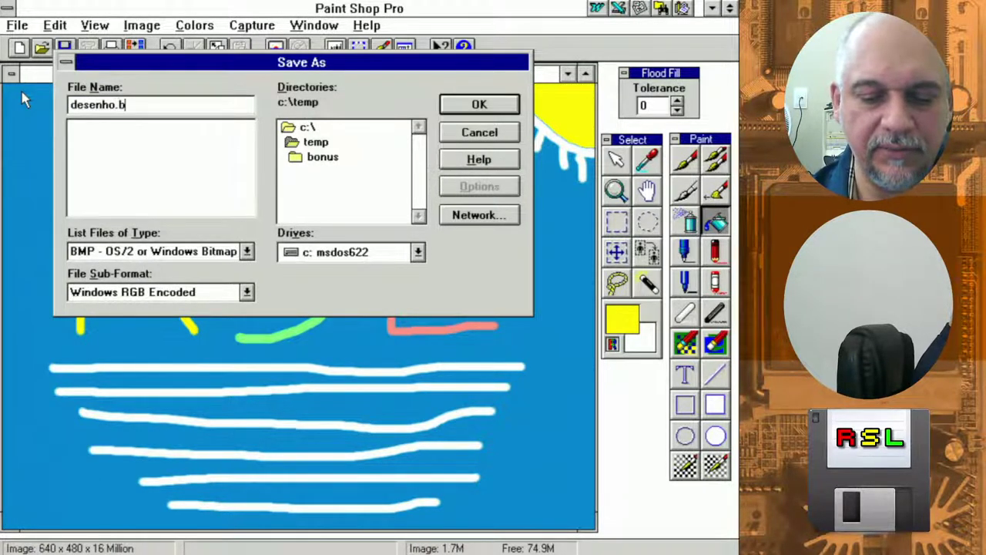
{"action": "key", "text": "Return"}
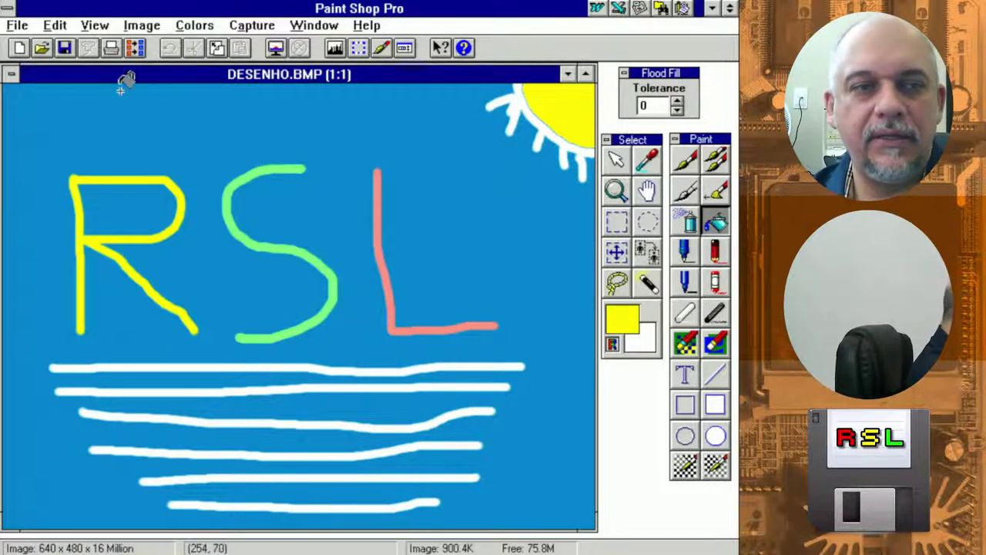
{"action": "double_click", "coordinate": [8, 8]}
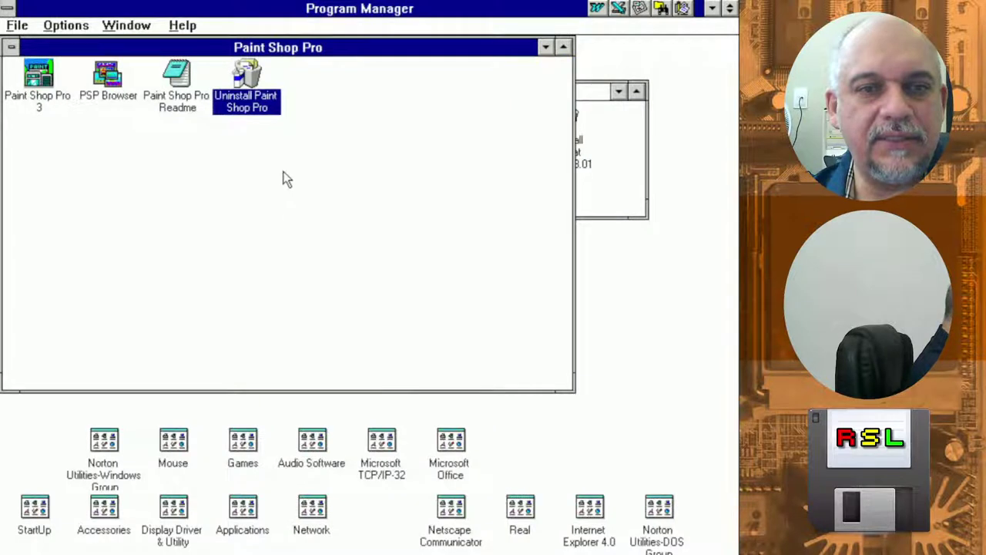
Shrink the Paint Shop Pro group window around its icons and place it beneath the Main group
{"action": "left_click_drag", "start_coordinate": [573, 391], "coordinate": [297, 157]}
{"action": "mouse_move", "coordinate": [207, 48]}
{"action": "left_mouse_down"}
{"action": "mouse_move", "coordinate": [296, 163]}
{"action": "mouse_move", "coordinate": [324, 254]}
{"action": "mouse_move", "coordinate": [272, 241]}
{"action": "left_mouse_up"}
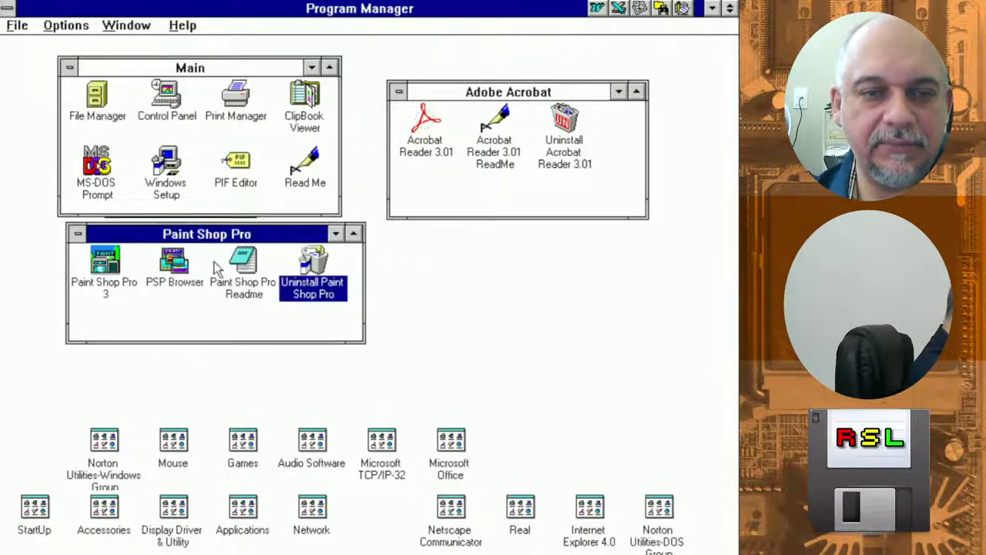
Start PSP Browser, load the thumbnails of the c:\temp directory and maximize the browser window
{"action": "double_click", "coordinate": [175, 264]}
{"action": "double_click", "coordinate": [100, 134]}
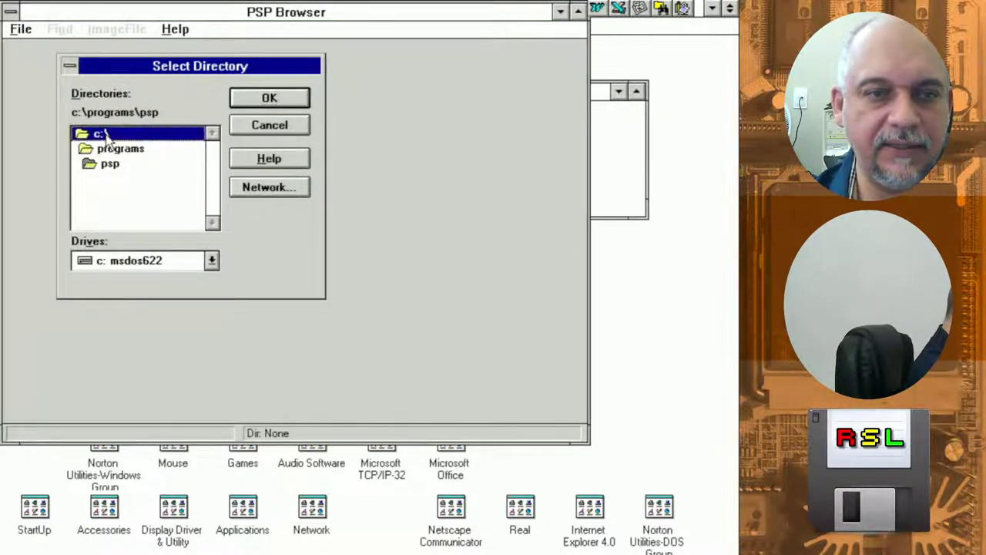
{"action": "left_click", "coordinate": [213, 202]}
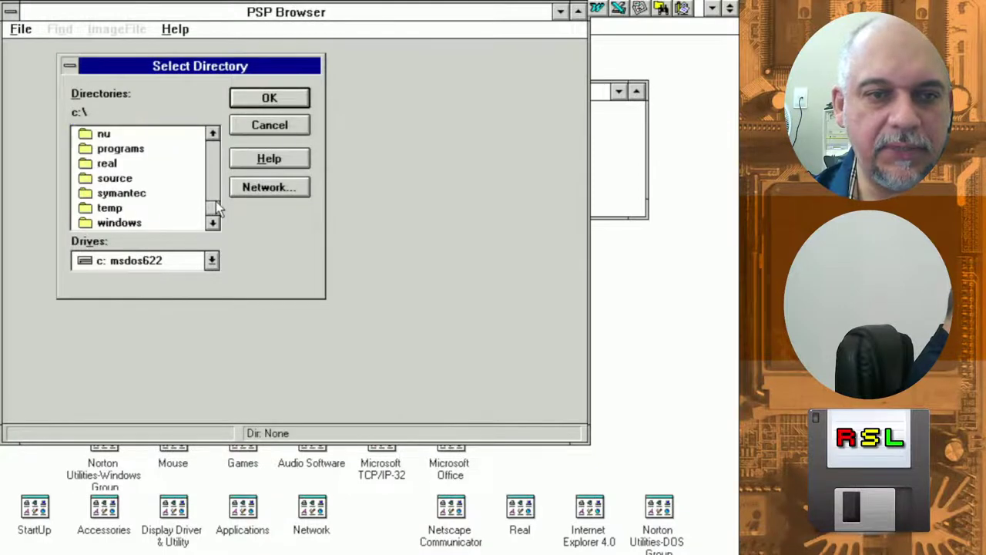
{"action": "double_click", "coordinate": [157, 204]}
{"action": "left_click", "coordinate": [269, 95]}
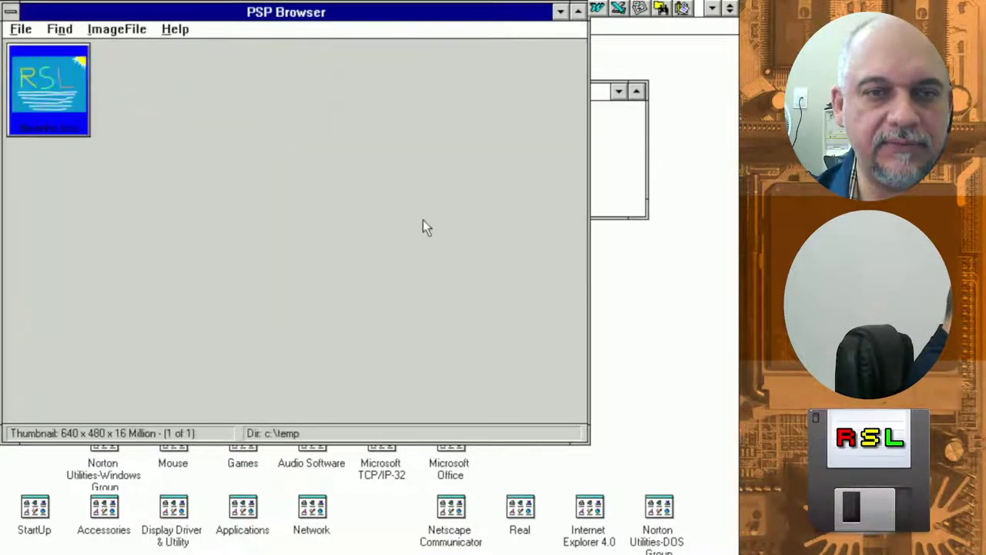
{"action": "double_click", "coordinate": [202, 13]}
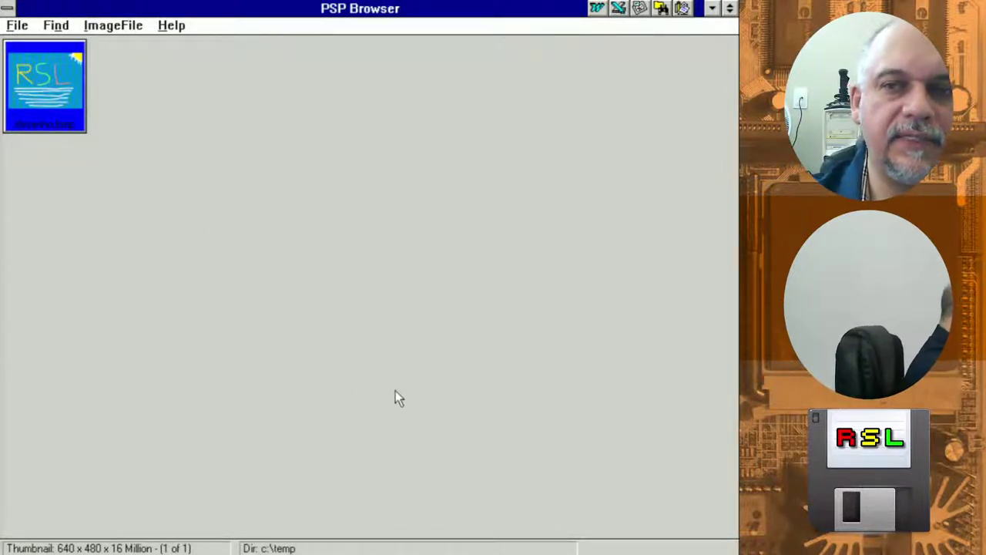
Open the desenho.bmp thumbnail in Paint Shop Pro, dismiss the shareware notice and maximize the program window
{"action": "double_click", "coordinate": [54, 91]}
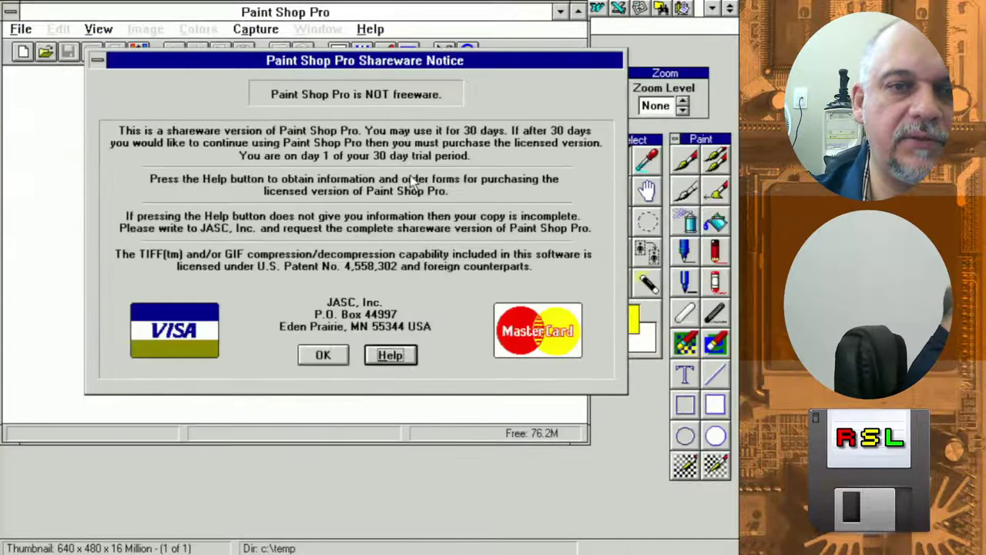
{"action": "left_click", "coordinate": [324, 356]}
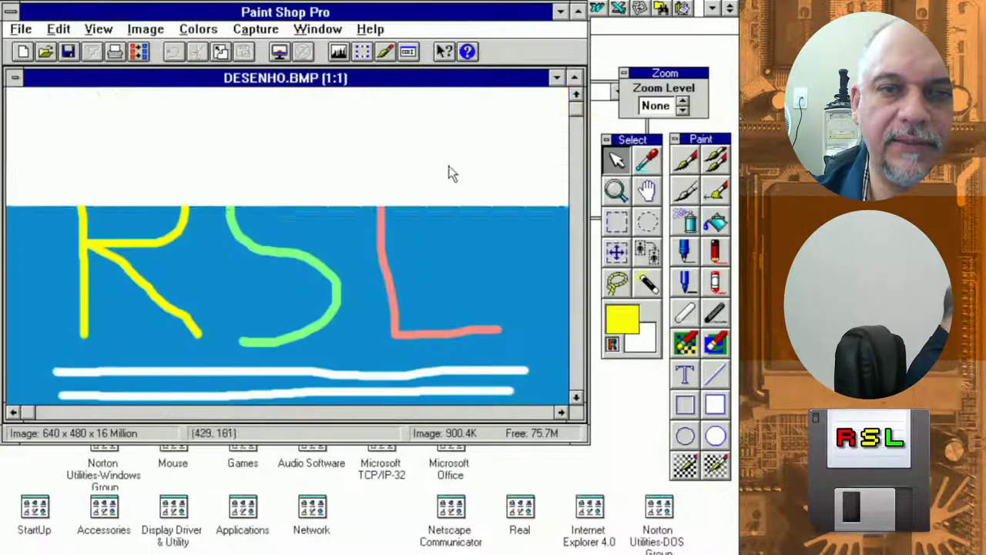
{"action": "left_click", "coordinate": [577, 12]}
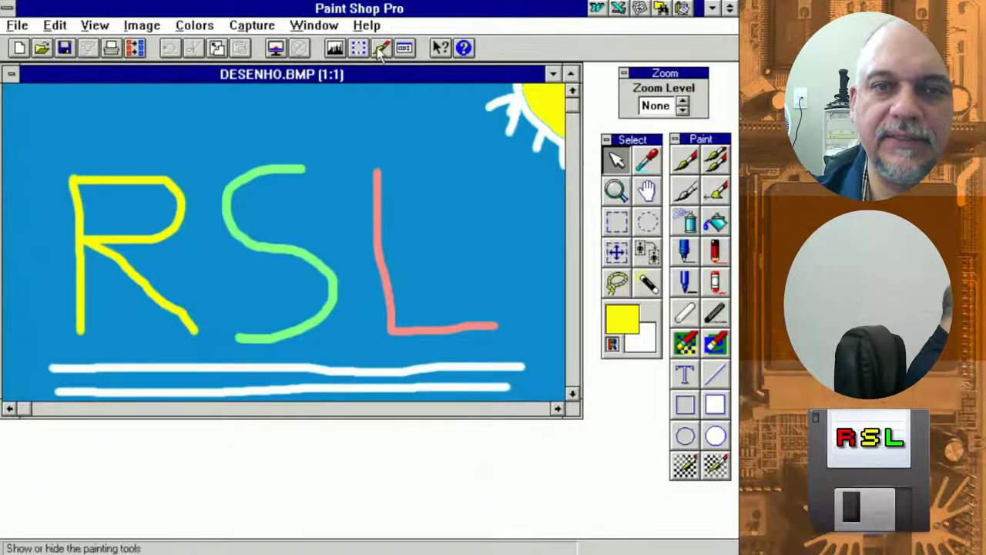
Check Paint Shop Pro's About and Purchasing information, and exit the program
{"action": "left_click", "coordinate": [370, 27]}
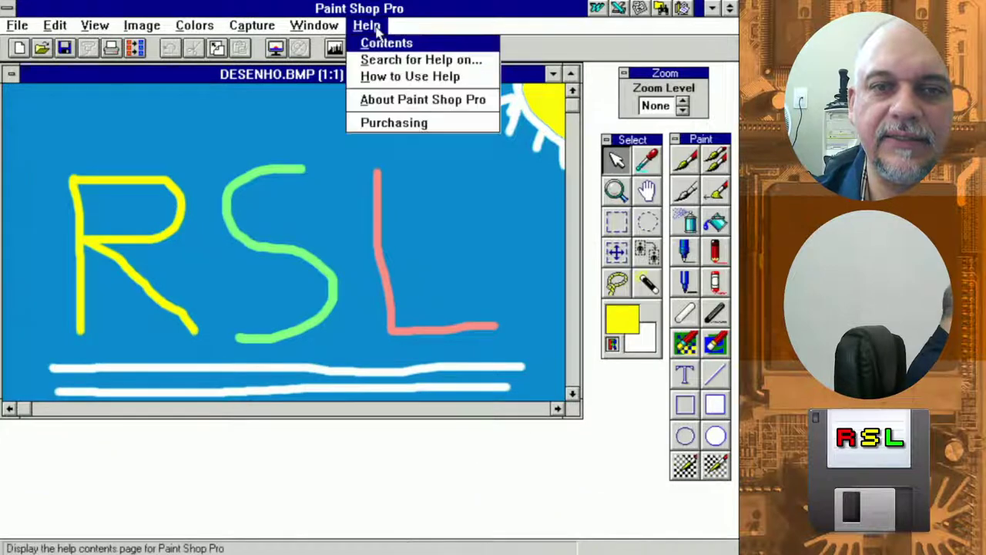
{"action": "left_click", "coordinate": [377, 99]}
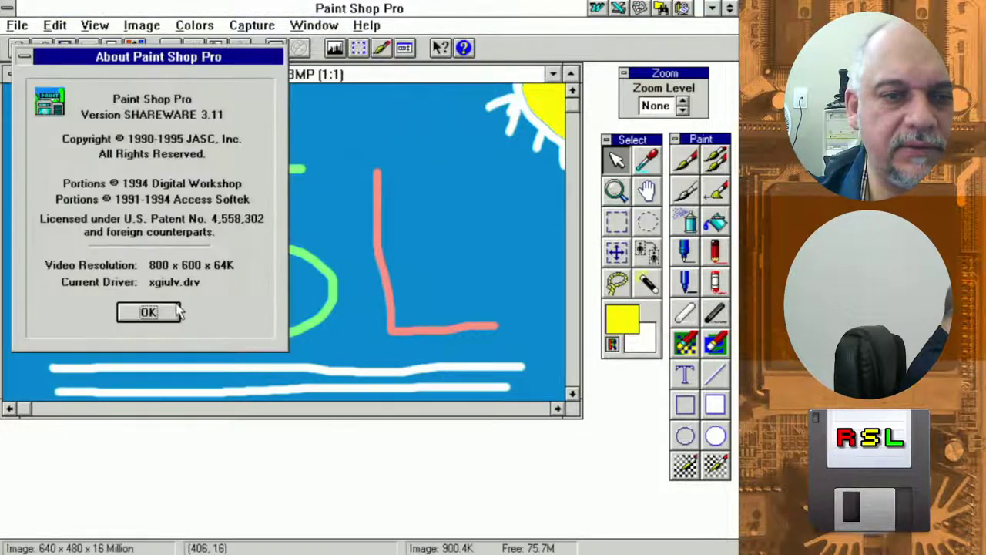
{"action": "left_click", "coordinate": [176, 311]}
{"action": "left_click", "coordinate": [368, 25]}
{"action": "left_click", "coordinate": [371, 121]}
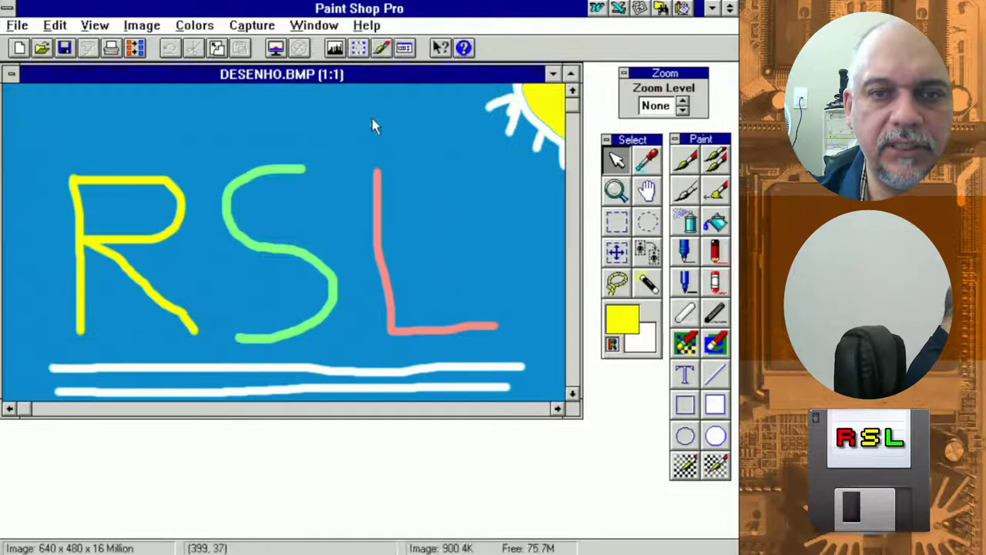
{"action": "double_click", "coordinate": [262, 10]}
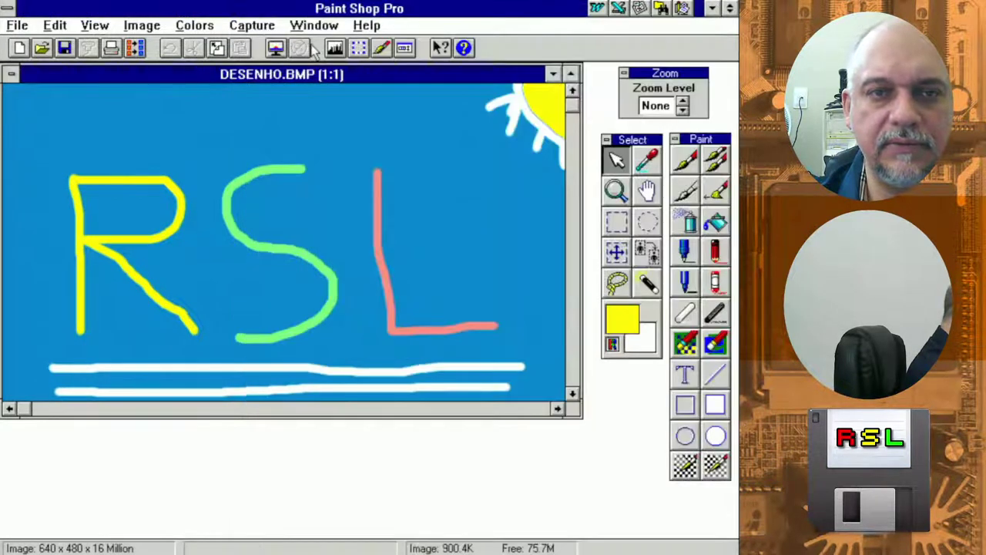
{"action": "left_click", "coordinate": [319, 28]}
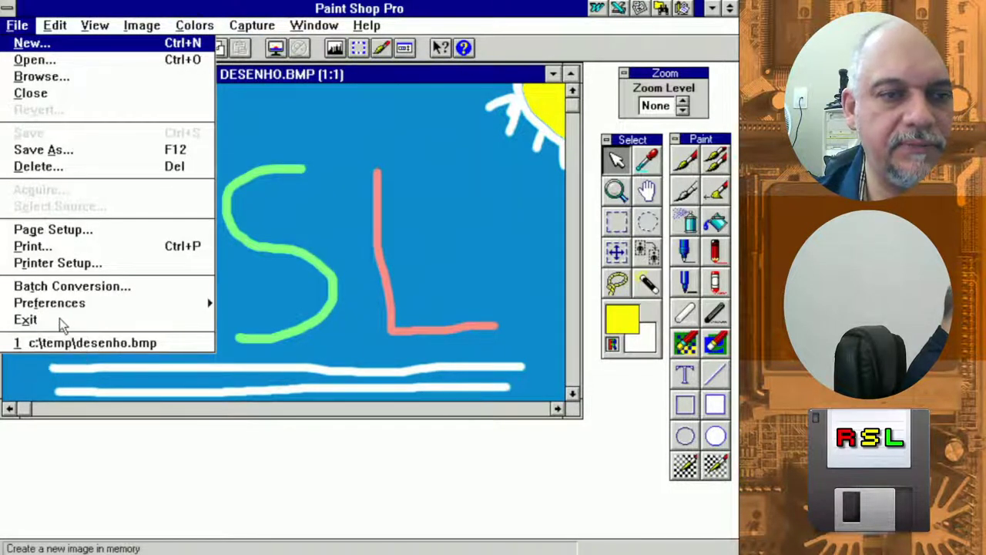
{"action": "left_click", "coordinate": [59, 318]}
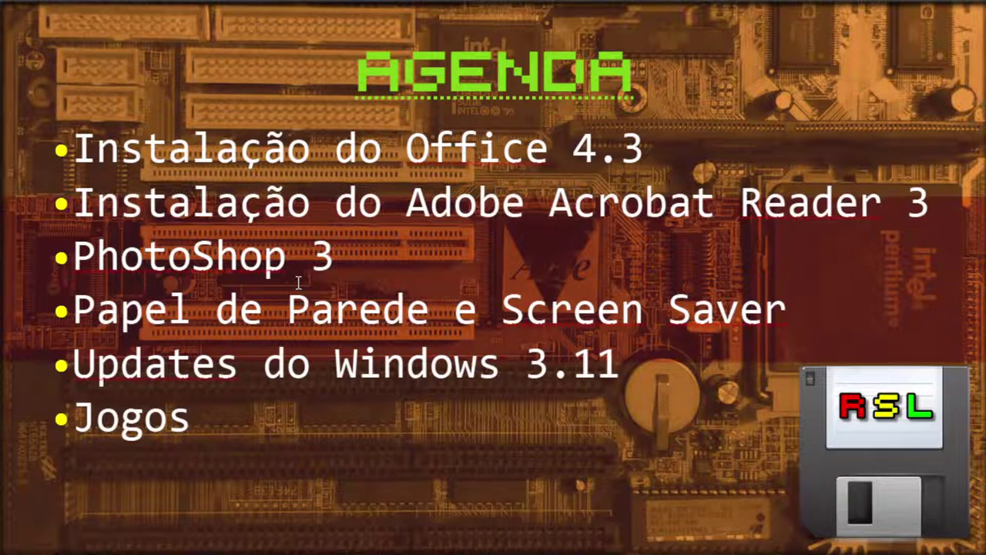
On the agenda slide, change the third bullet to "PaintShop 3"
{"action": "key", "text": "BackSpace"}
{"action": "key", "text": "BackSpace"}
{"action": "type", "text": "ain"}
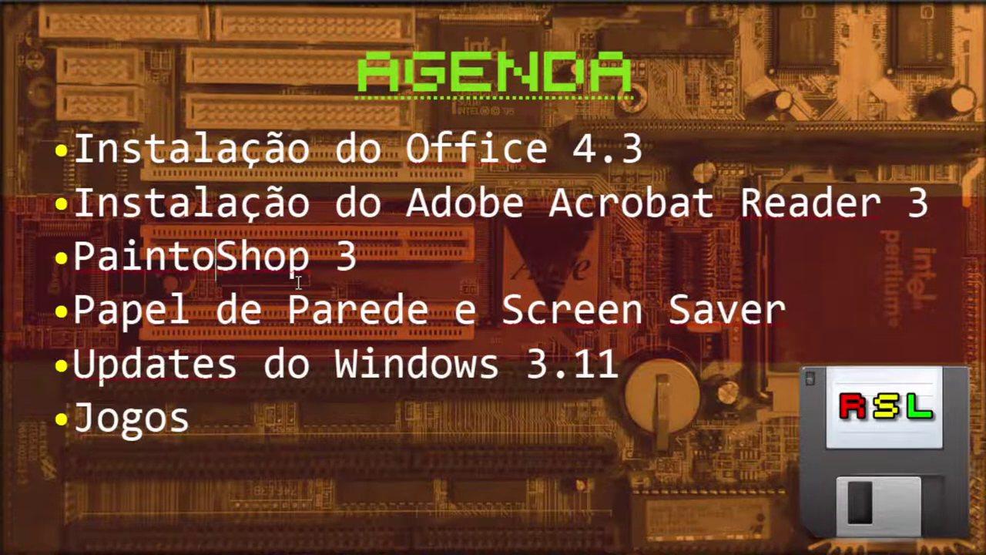
{"action": "key", "text": "Delete"}
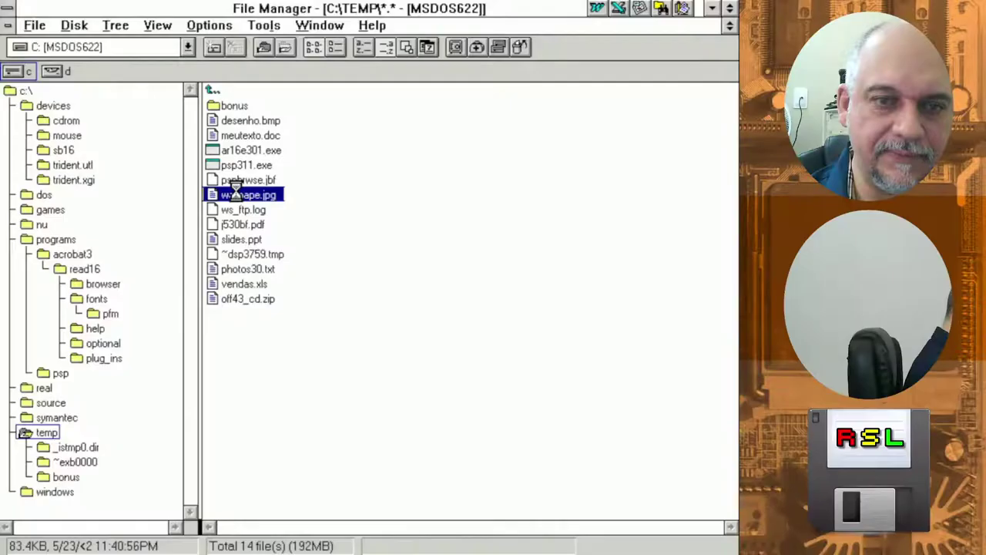
Open wallpape.jpg from c:\temp in Microsoft Imager and maximize both the program and image windows to inspect the picture
{"action": "double_click", "coordinate": [255, 194]}
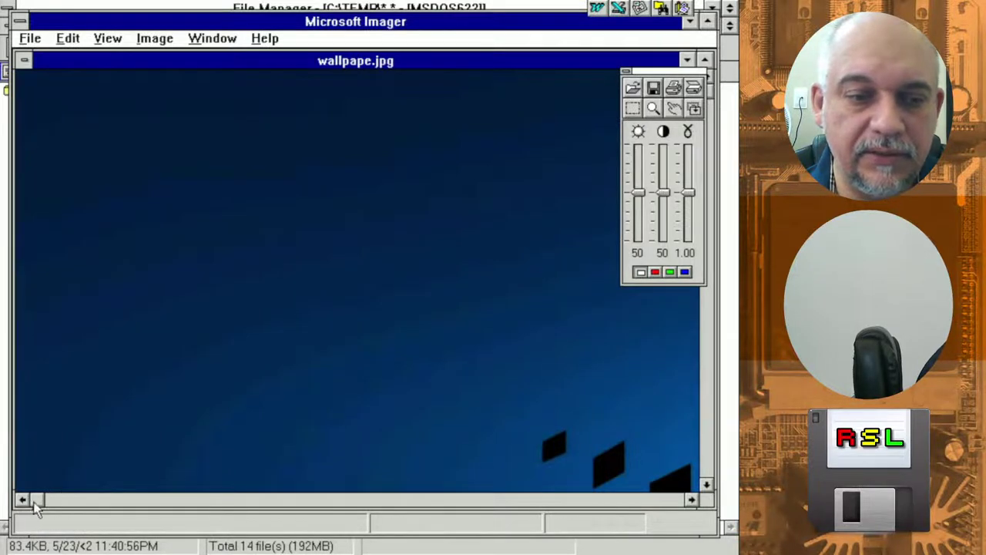
{"action": "left_click_drag", "start_coordinate": [34, 500], "coordinate": [168, 502]}
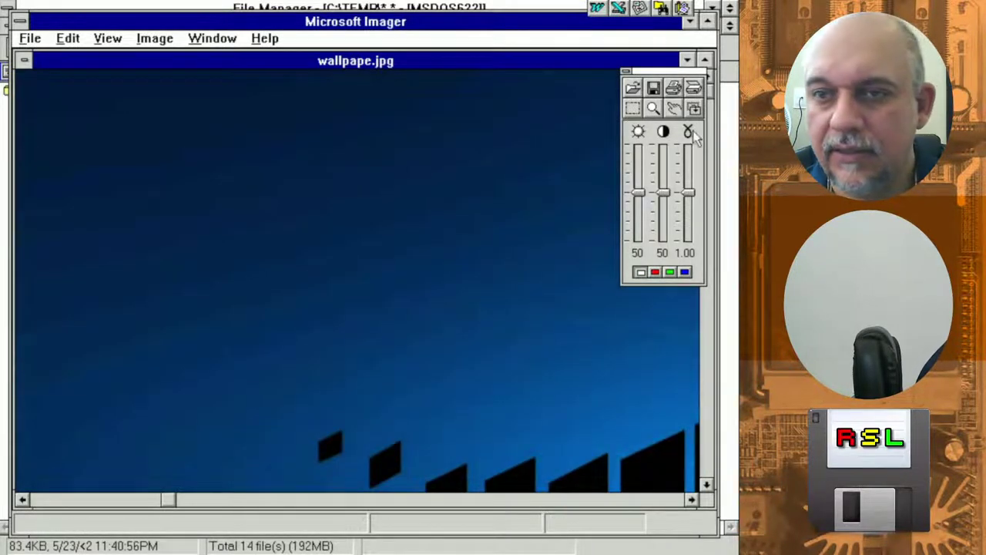
{"action": "left_click", "coordinate": [707, 23]}
{"action": "left_click", "coordinate": [702, 45]}
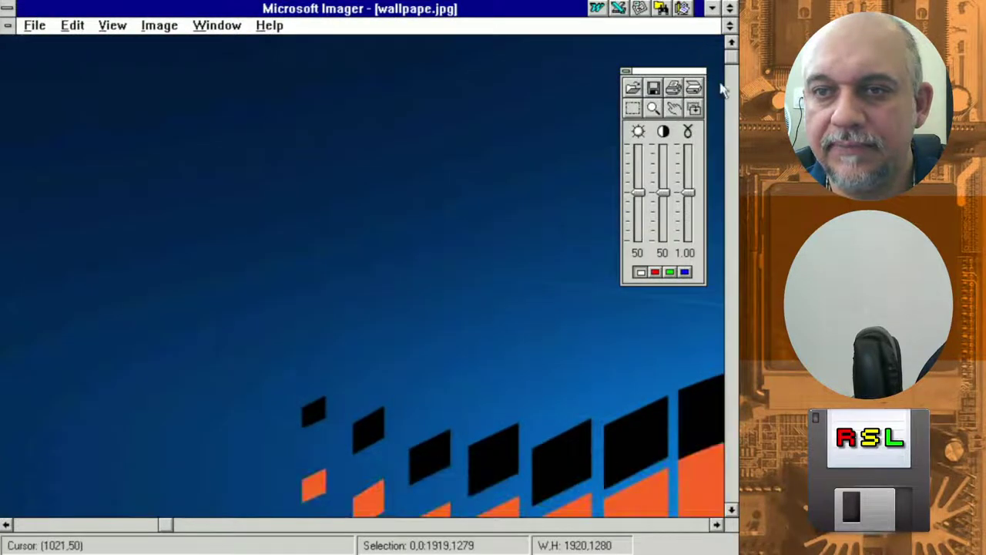
{"action": "left_click_drag", "start_coordinate": [732, 66], "coordinate": [732, 116]}
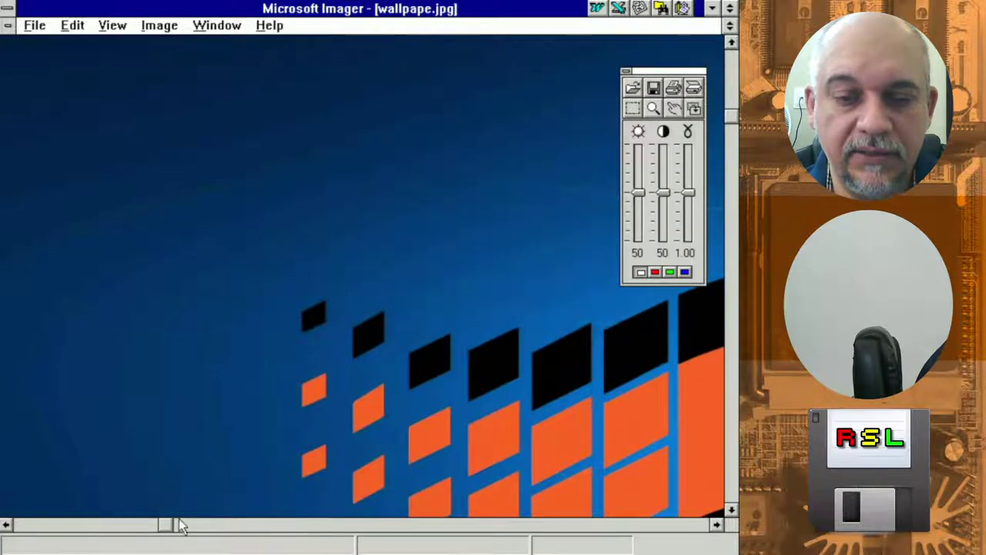
{"action": "key", "text": "Right"}
{"action": "key", "text": "Right"}
{"action": "key", "text": "Right"}
{"action": "key", "text": "Right"}
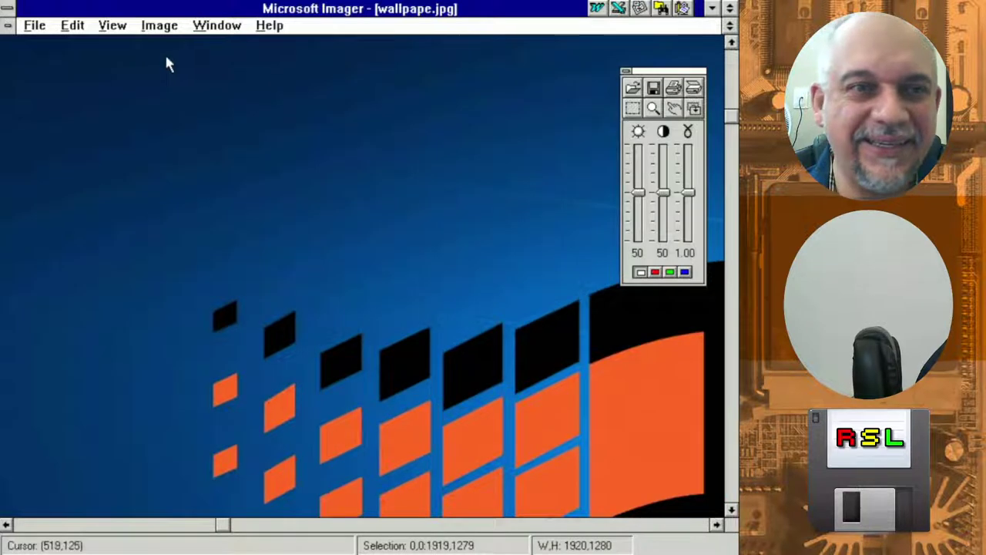
Resize the wallpaper image to 800 by 600 pixels with distortion allowed and smoothing enabled
{"action": "left_click", "coordinate": [164, 26]}
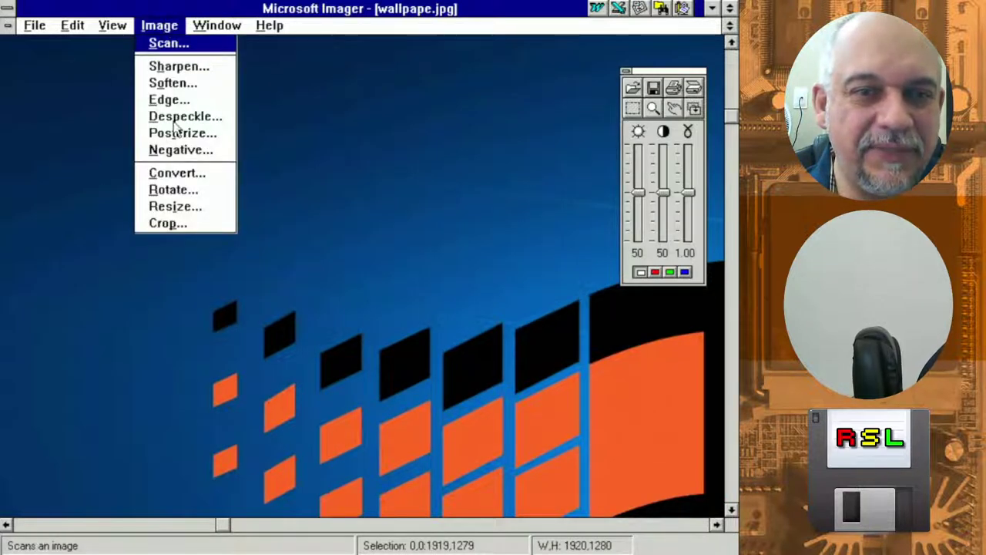
{"action": "left_click", "coordinate": [175, 206]}
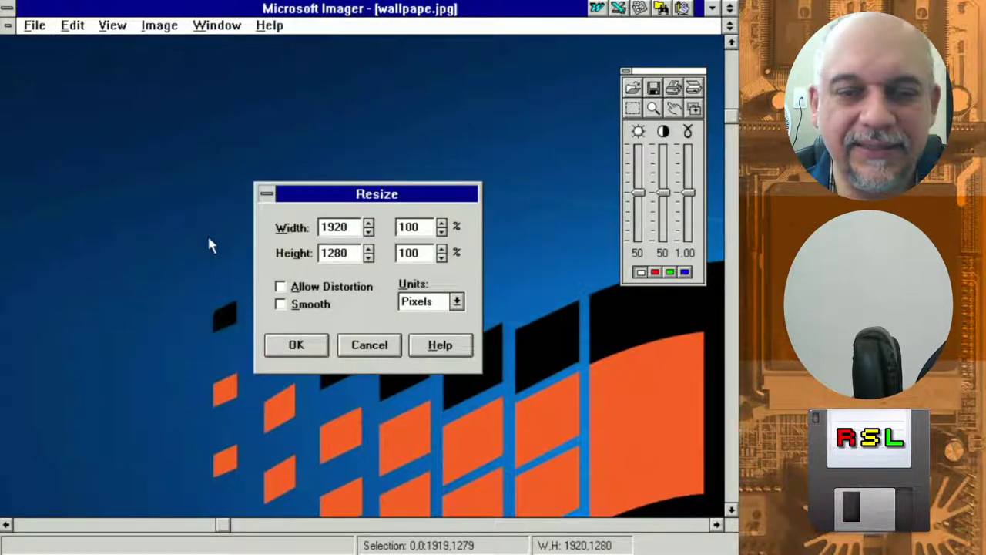
{"action": "left_click_drag", "start_coordinate": [355, 227], "coordinate": [310, 233]}
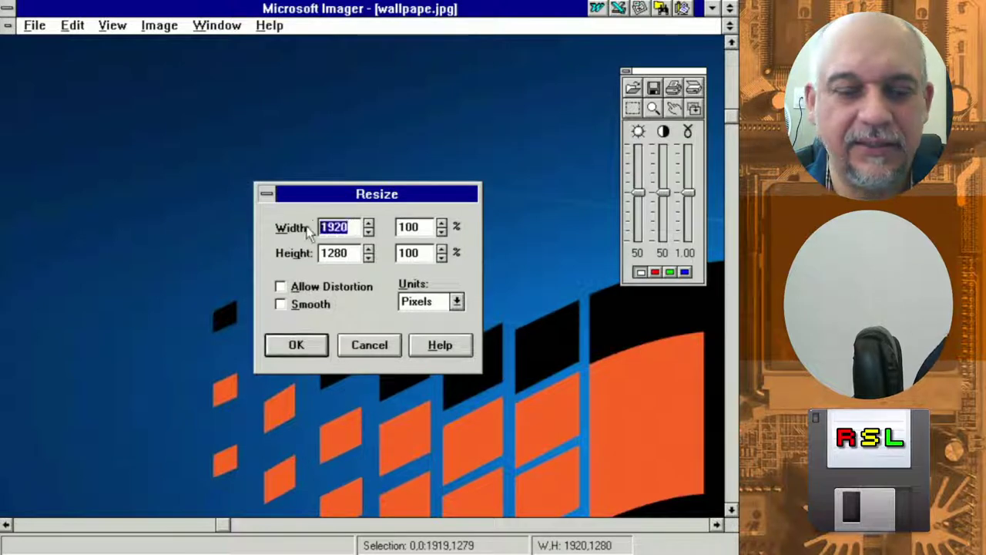
{"action": "type", "text": "800"}
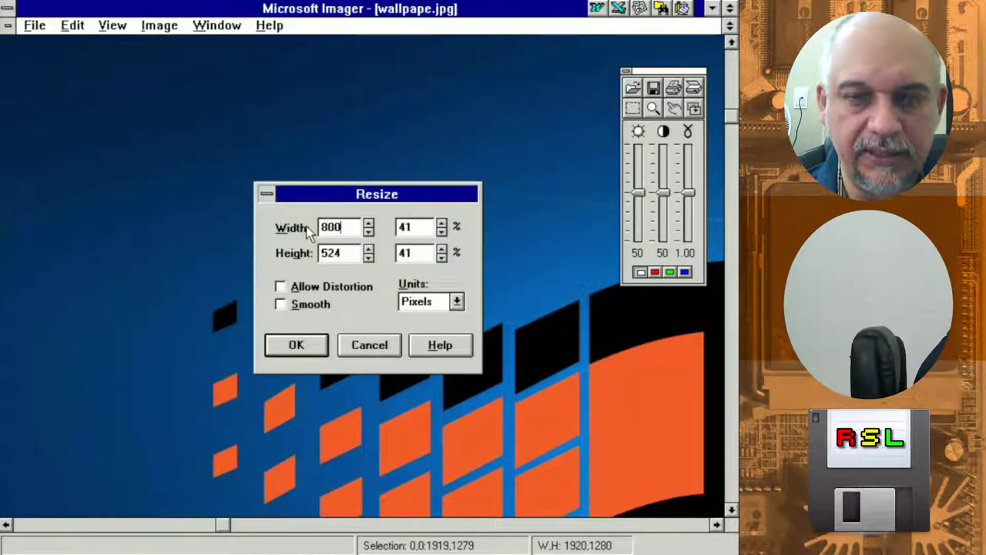
{"action": "key", "text": "Tab"}
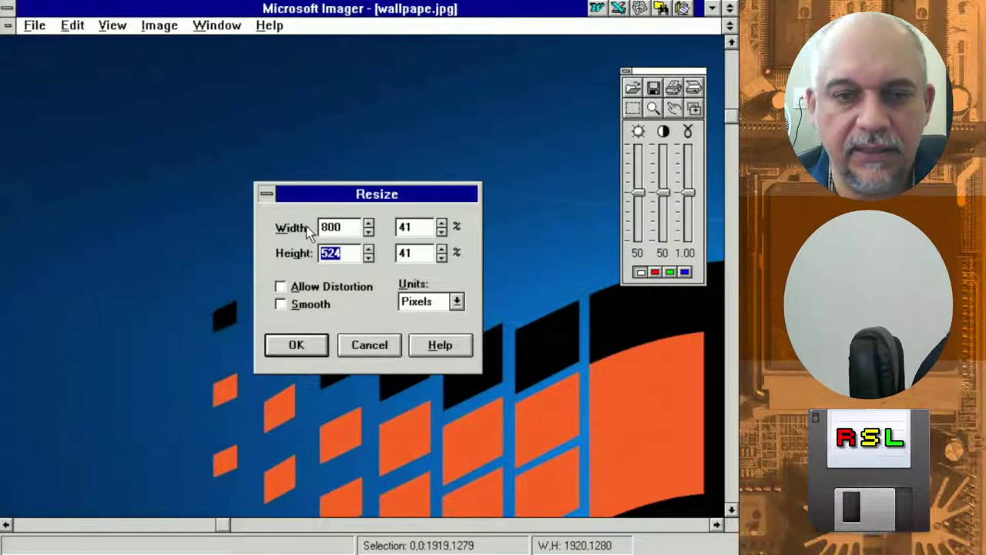
{"action": "left_click", "coordinate": [307, 287]}
{"action": "left_click", "coordinate": [338, 253]}
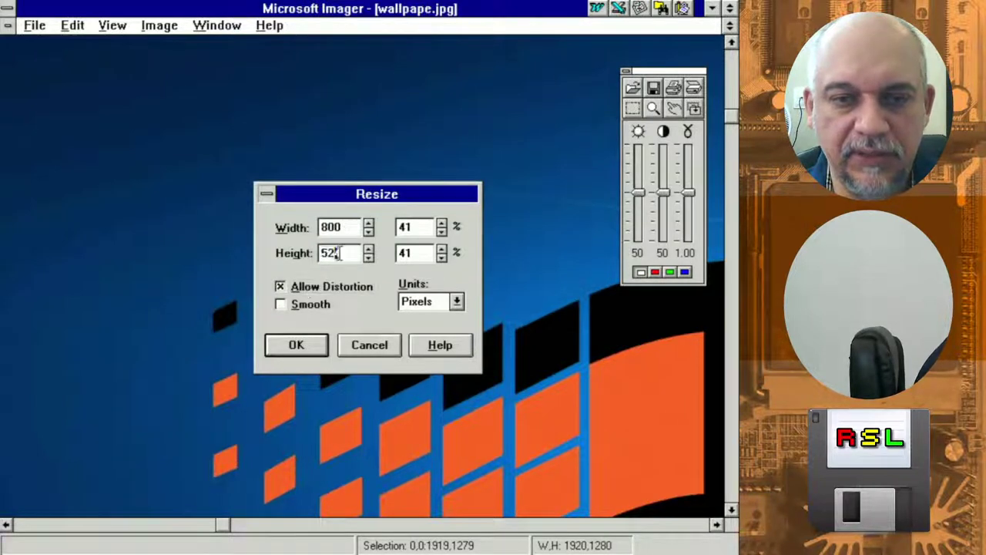
{"action": "left_click_drag", "start_coordinate": [339, 253], "coordinate": [315, 258]}
{"action": "type", "text": "600"}
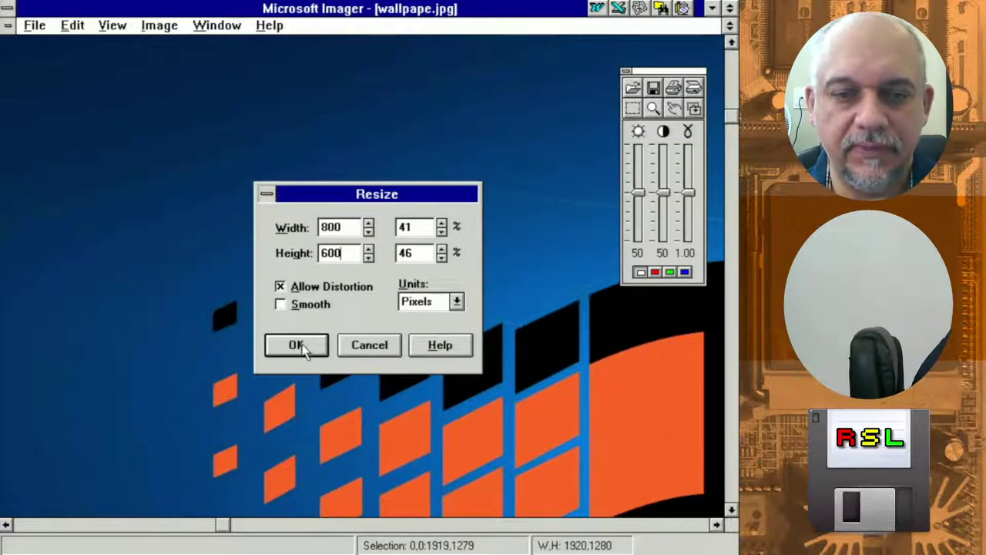
{"action": "left_click", "coordinate": [282, 303]}
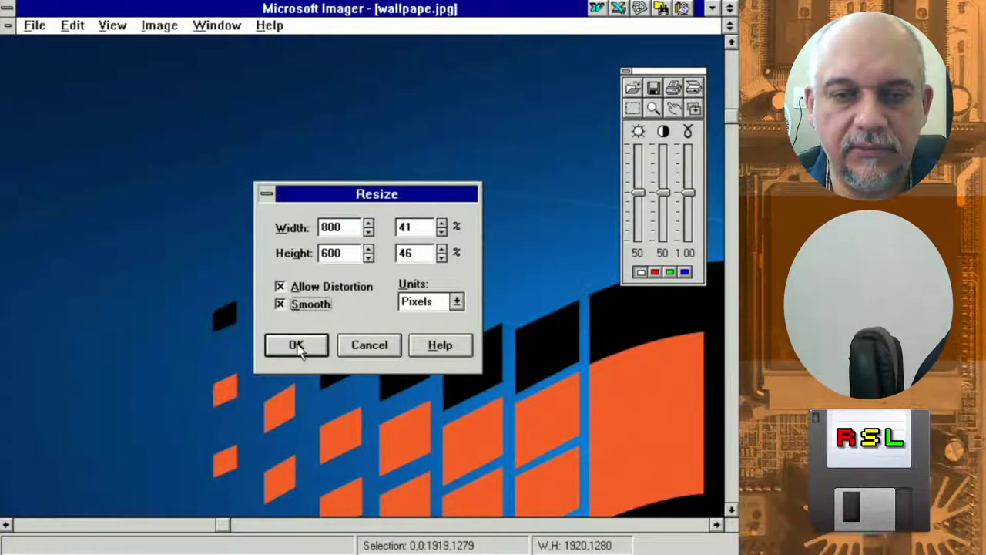
{"action": "left_click", "coordinate": [297, 345]}
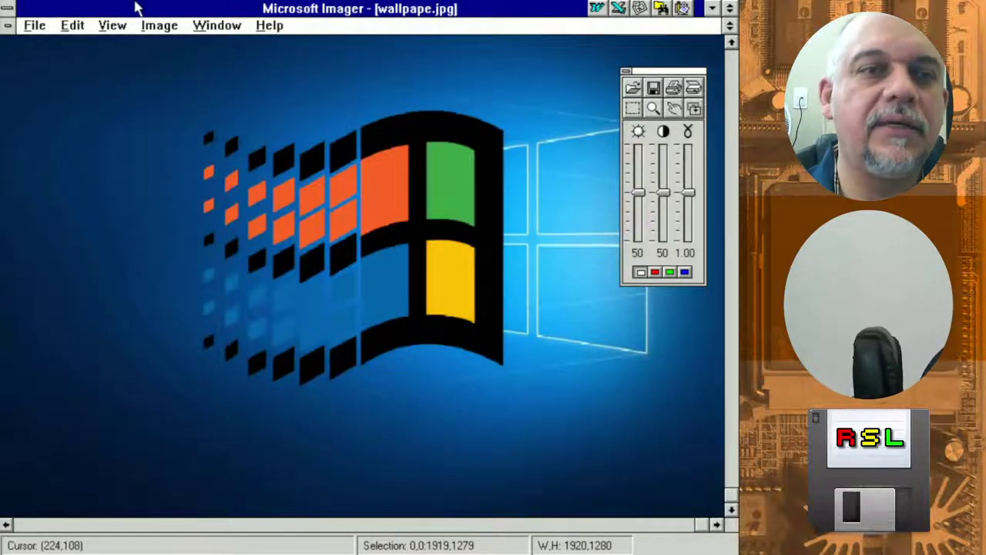
Start saving a copy of the image in Windows Bitmap format, choosing the c:\windows folder as the destination
{"action": "left_click", "coordinate": [46, 27]}
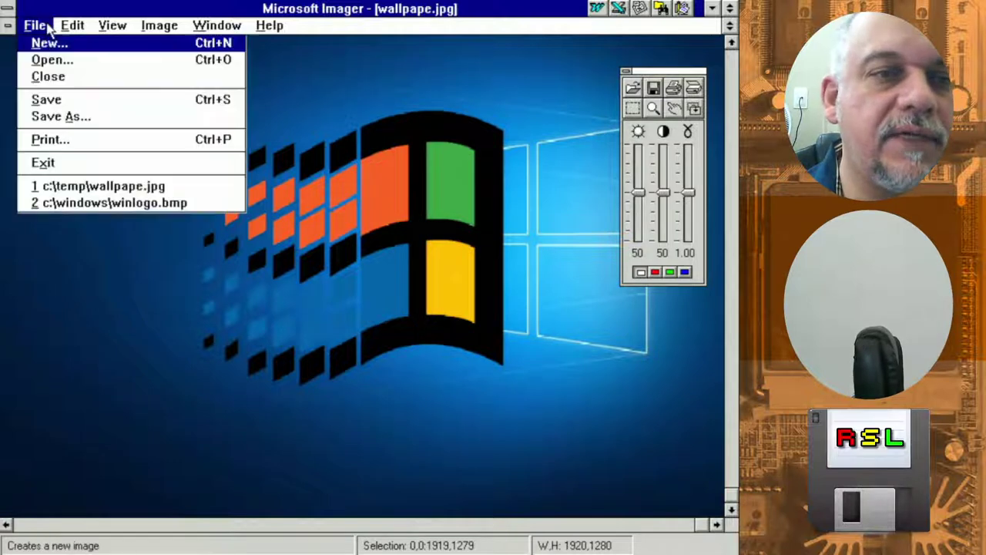
{"action": "left_click", "coordinate": [61, 116]}
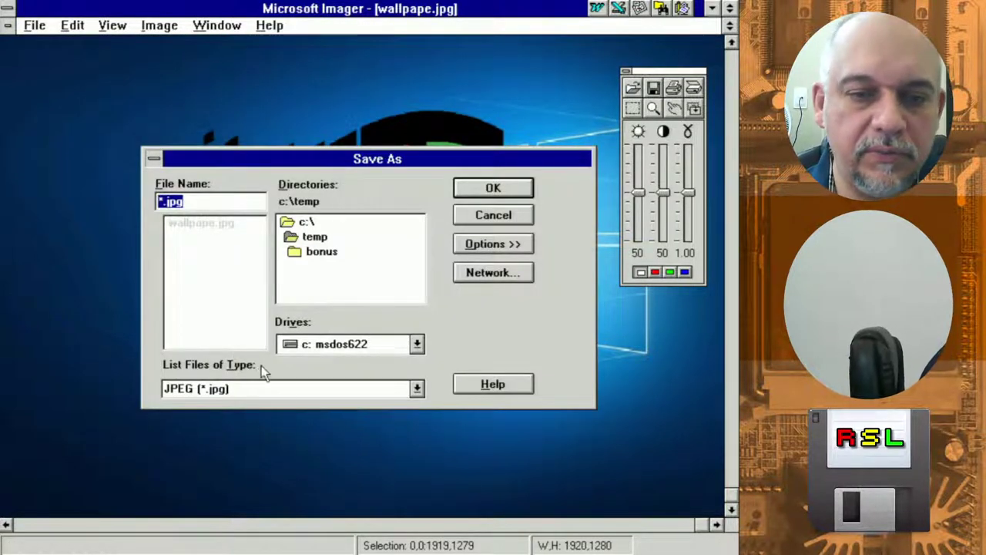
{"action": "left_click", "coordinate": [312, 389]}
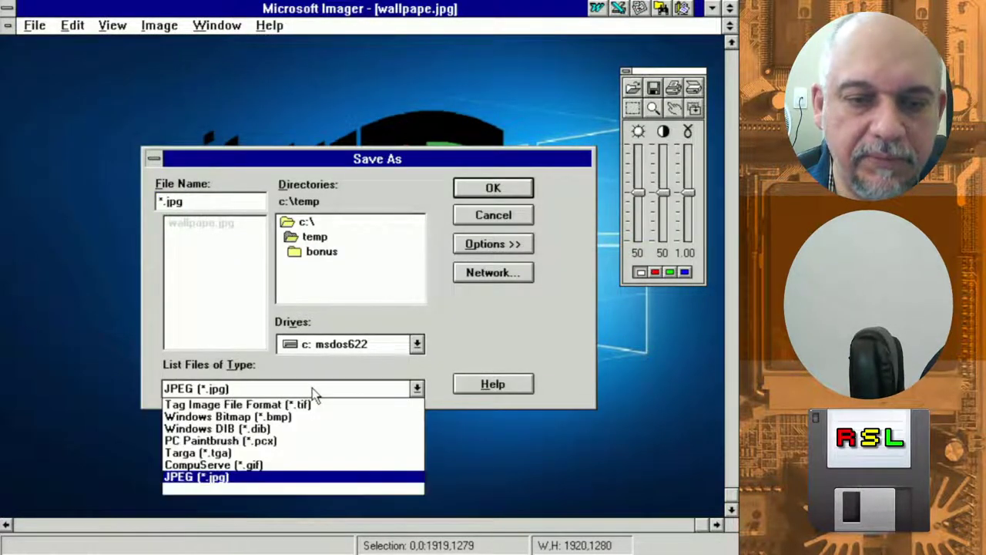
{"action": "left_click", "coordinate": [273, 416]}
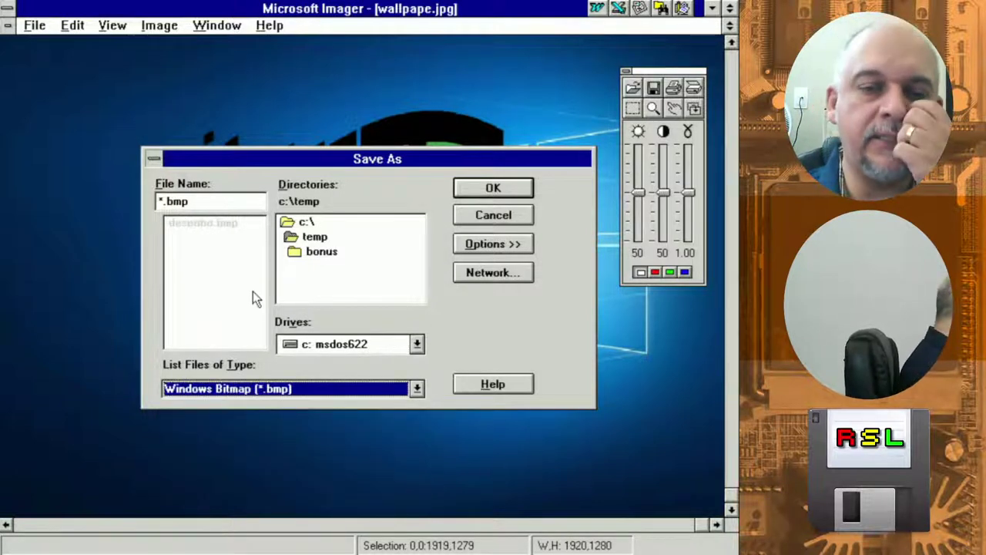
{"action": "double_click", "coordinate": [305, 222]}
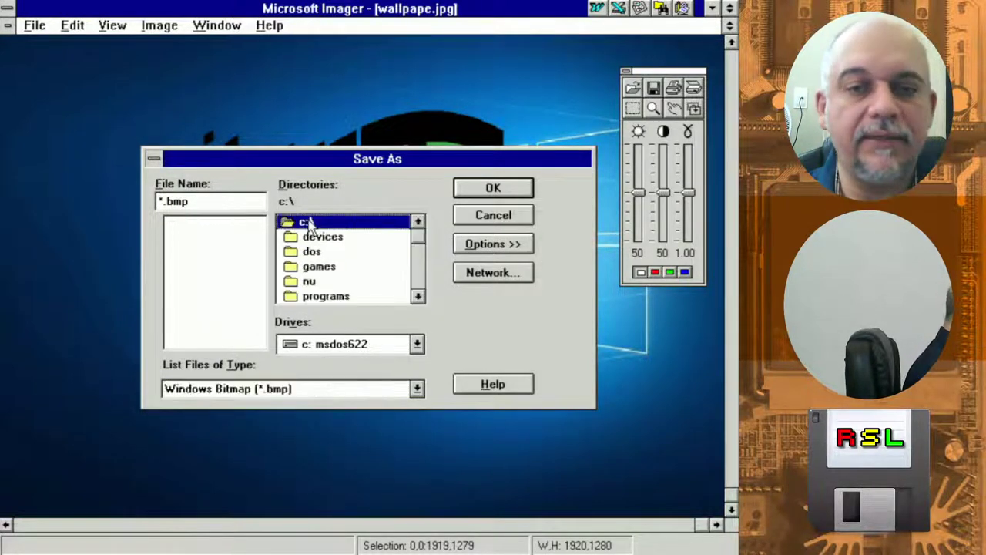
{"action": "left_click", "coordinate": [420, 285]}
{"action": "double_click", "coordinate": [368, 295]}
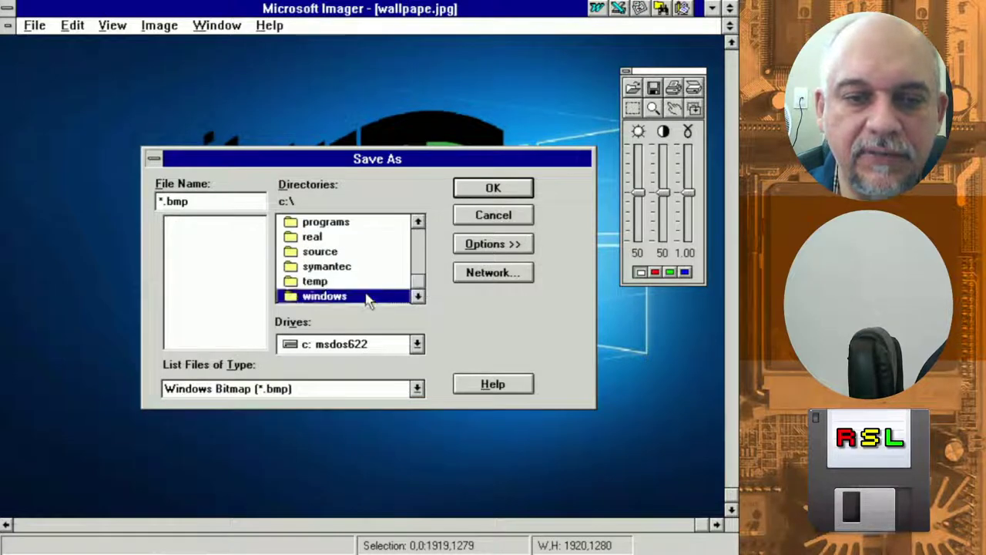
Name the bitmap copy winlogo2.bmp and save it
{"action": "left_click", "coordinate": [211, 201]}
{"action": "left_click_drag", "start_coordinate": [211, 201], "coordinate": [141, 201]}
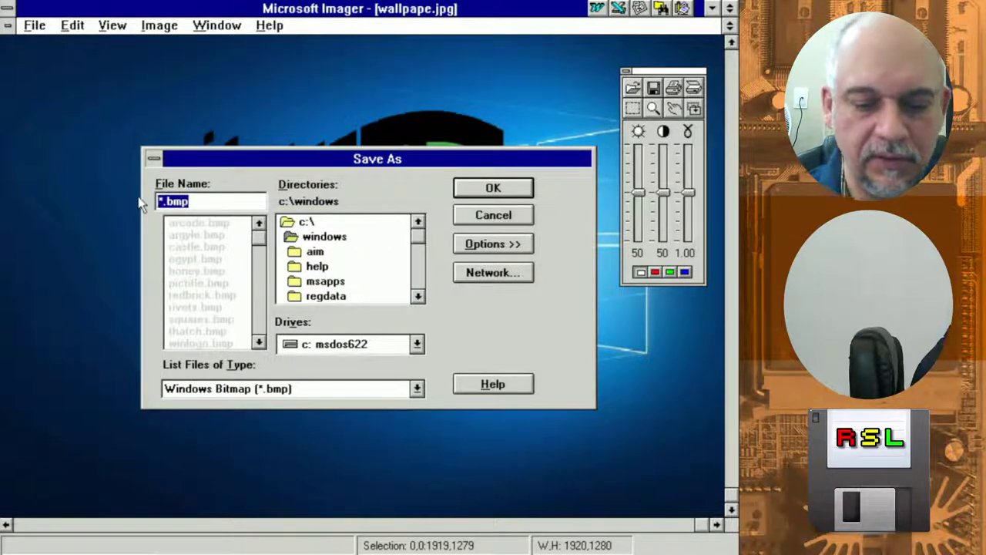
{"action": "type", "text": "winlogo"}
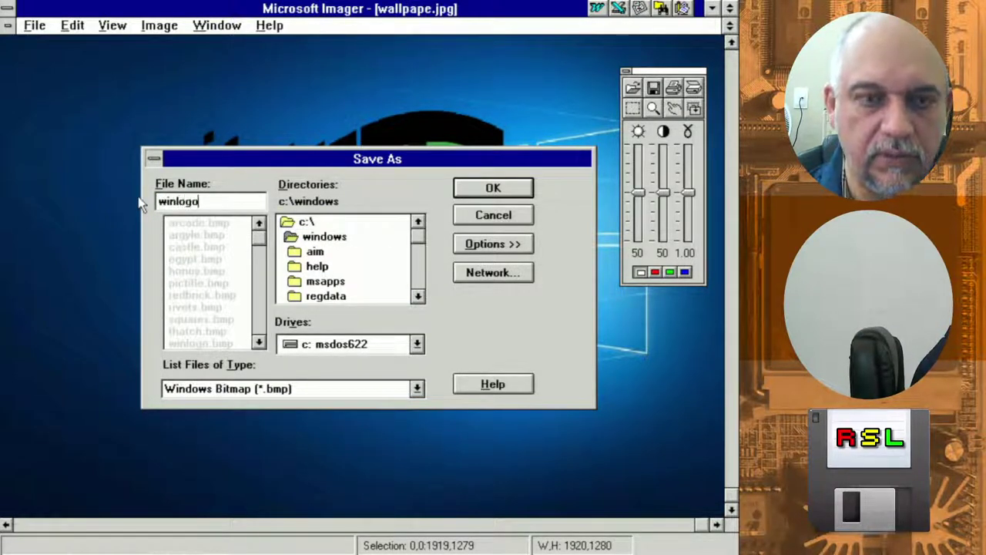
{"action": "type", "text": "2"}
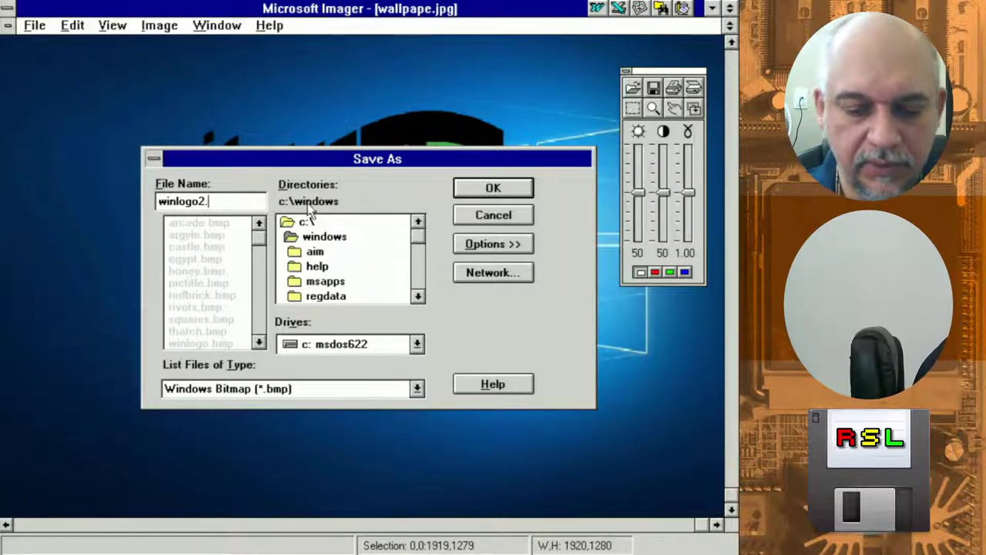
{"action": "type", "text": ".bmp"}
{"action": "key", "text": "Return"}
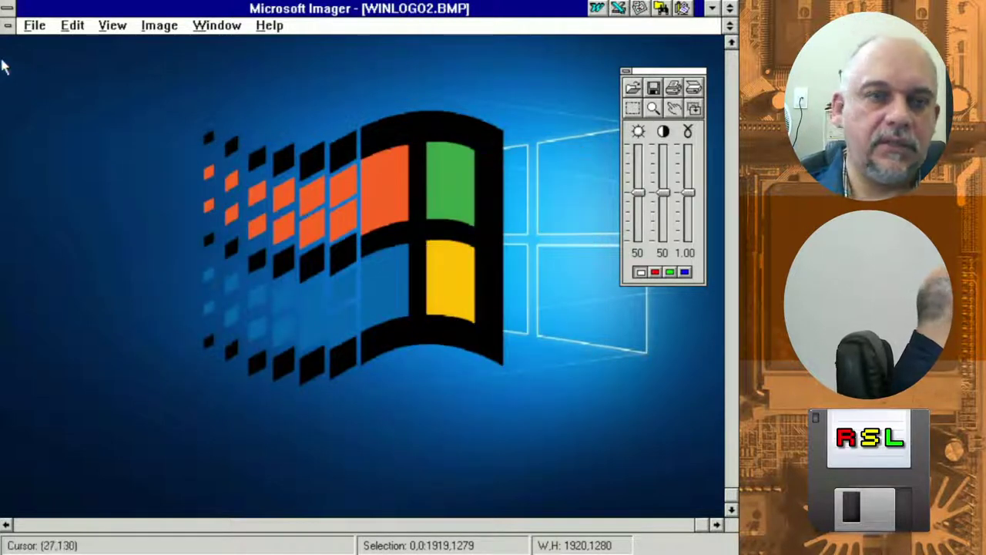
Exit Microsoft Imager and minimize File Manager to get back to Program Manager
{"action": "left_click", "coordinate": [10, 9]}
{"action": "left_click", "coordinate": [9, 9]}
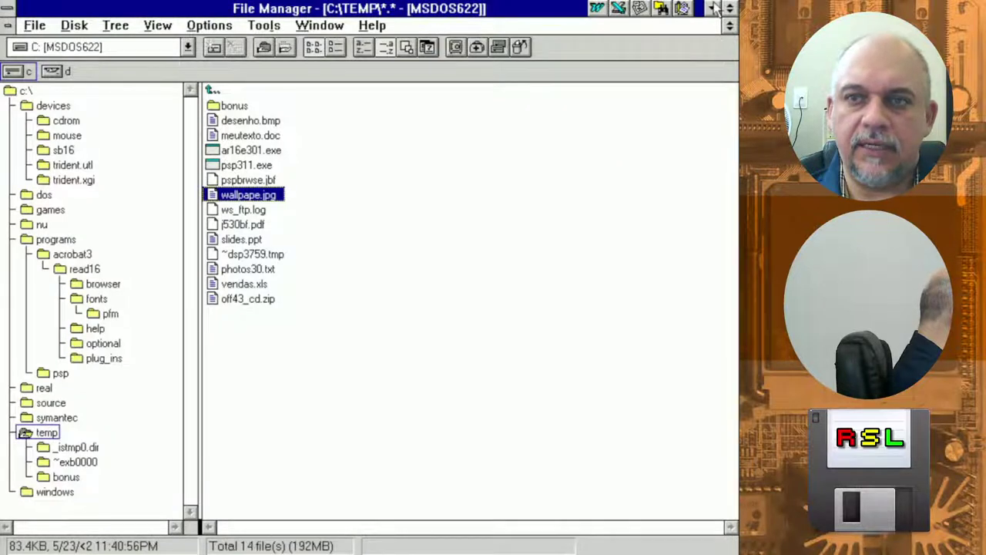
{"action": "double_click", "coordinate": [9, 9]}
In the Control Panel's Desktop settings, set winlogo2.bmp as the wallpaper and apply it
{"action": "double_click", "coordinate": [179, 115]}
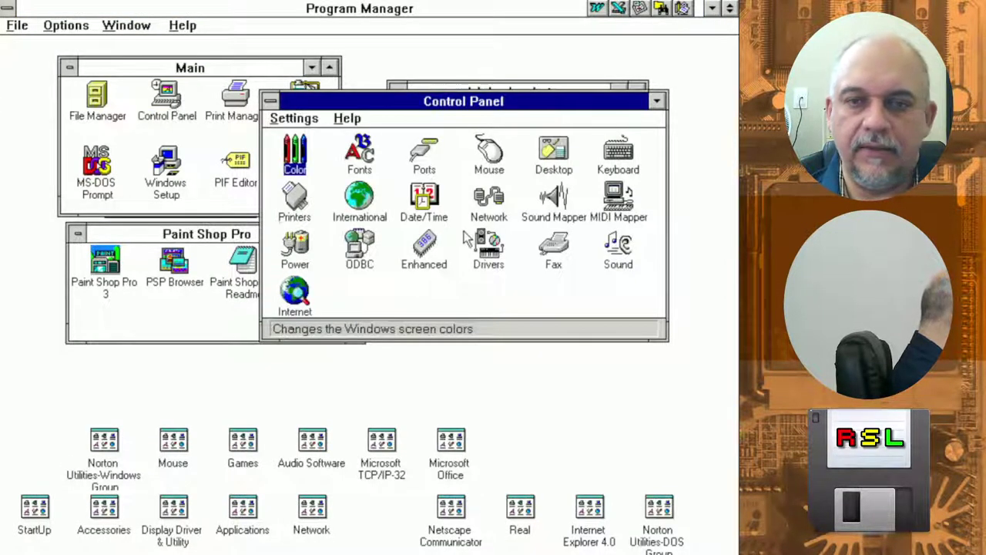
{"action": "double_click", "coordinate": [540, 158]}
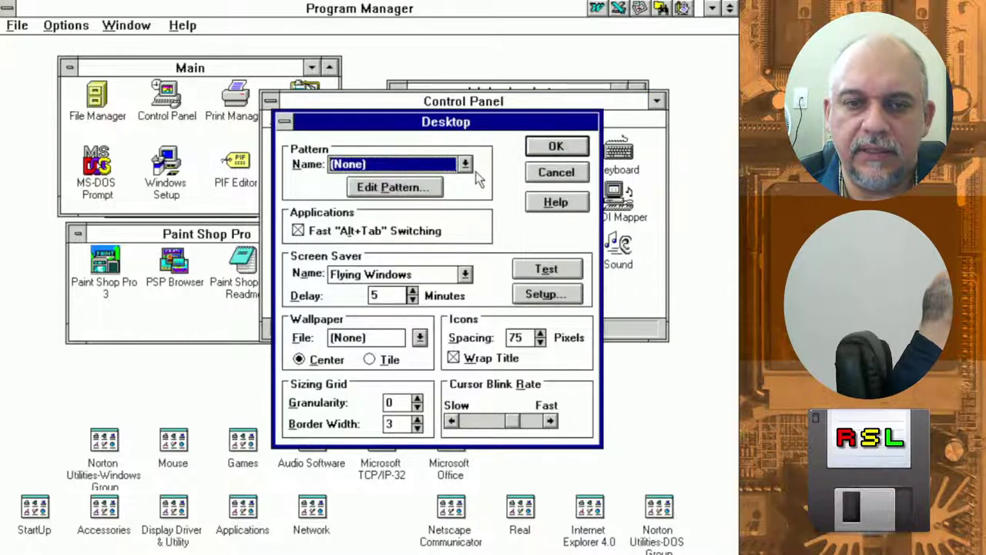
{"action": "left_click", "coordinate": [398, 338]}
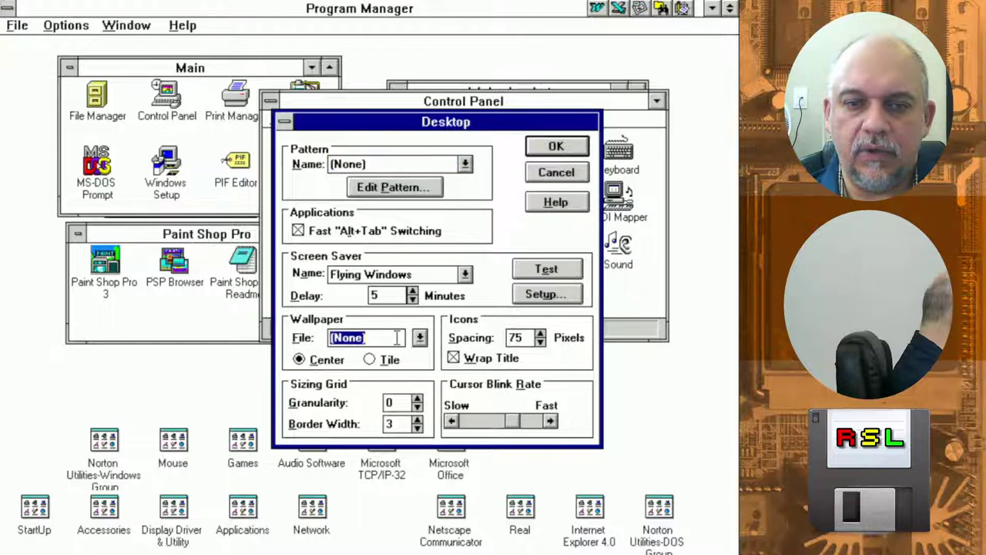
{"action": "left_click", "coordinate": [420, 340]}
{"action": "left_click_drag", "start_coordinate": [420, 367], "coordinate": [419, 408]}
{"action": "left_click", "coordinate": [400, 402]}
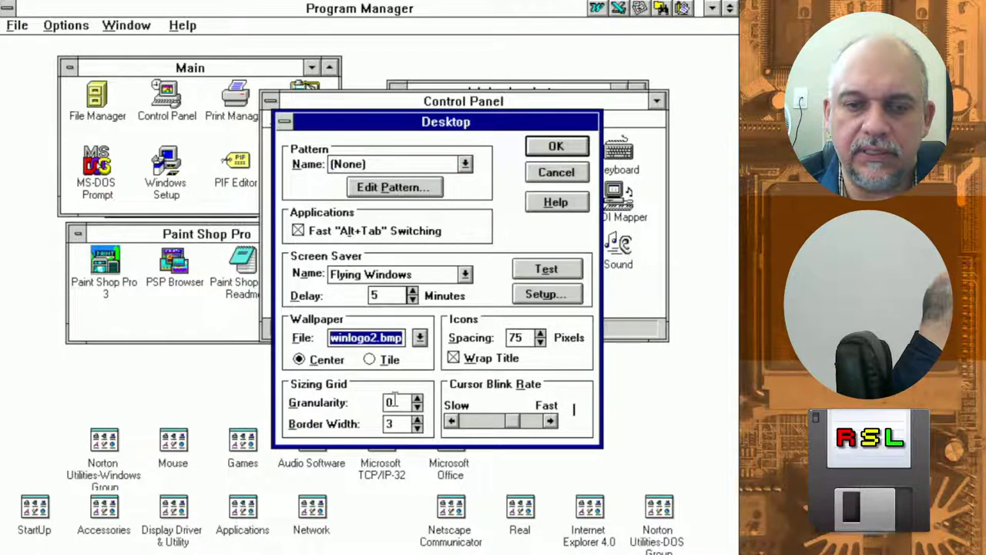
{"action": "left_click", "coordinate": [556, 146]}
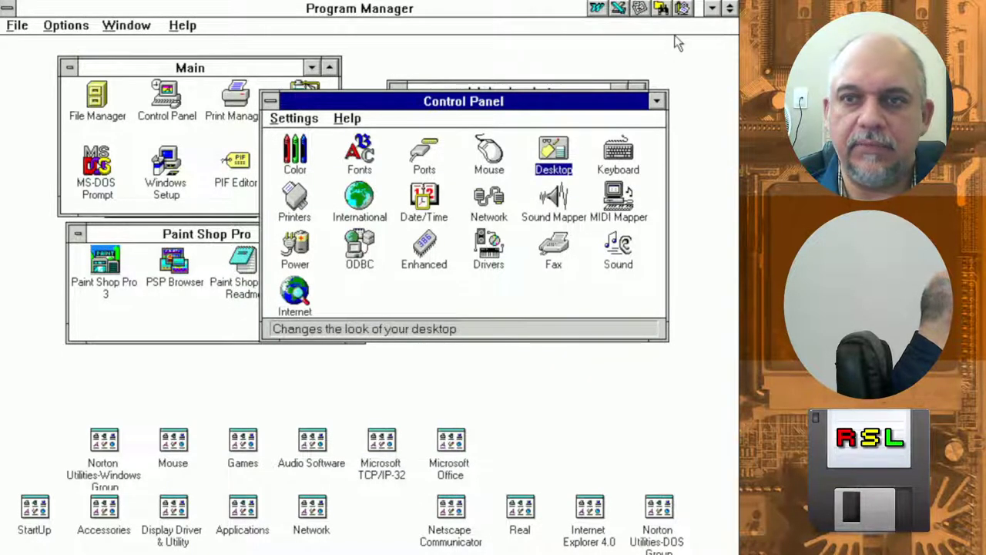
Minimize the Program Manager, Control Panel and WS_FTP windows to show the desktop wallpaper
{"action": "left_click", "coordinate": [714, 10]}
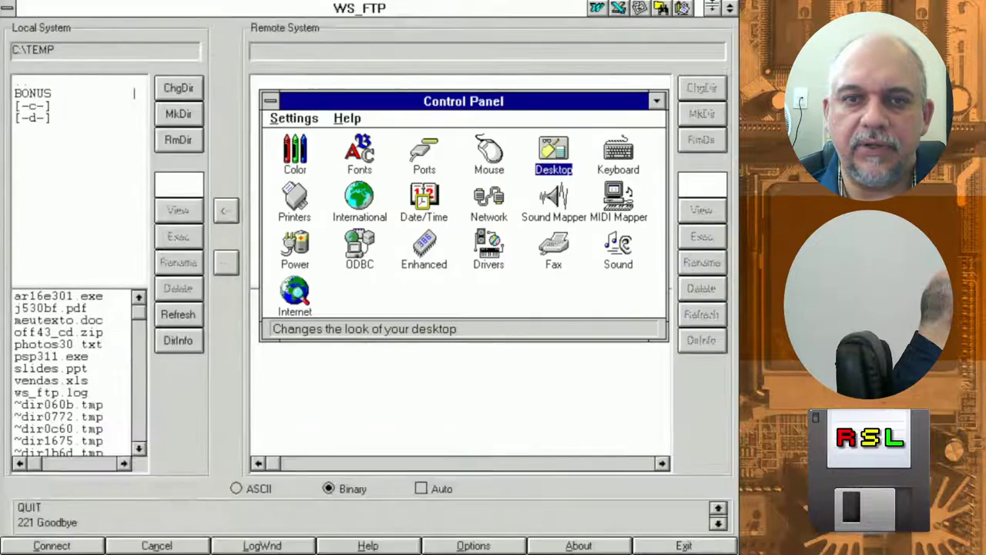
{"action": "left_click", "coordinate": [658, 103]}
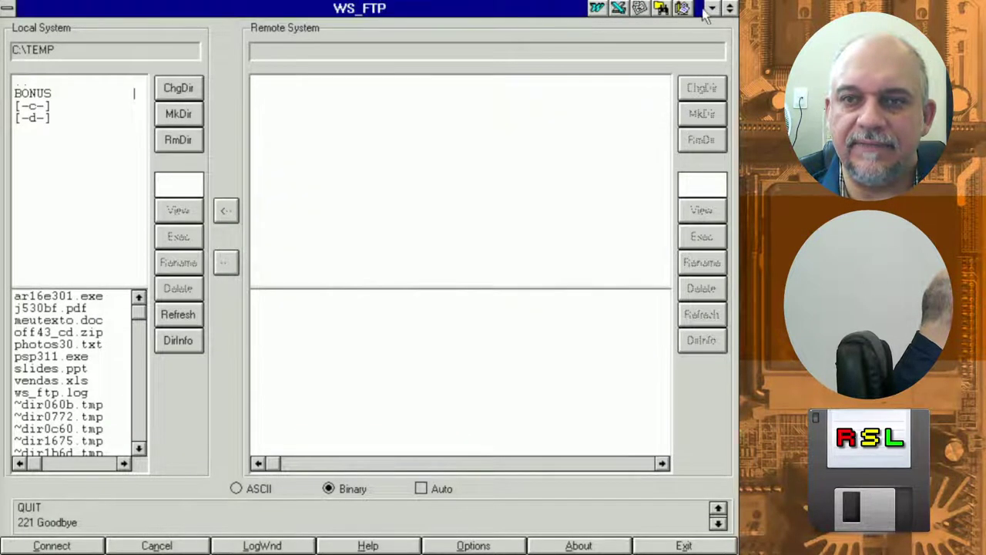
{"action": "left_click", "coordinate": [711, 8]}
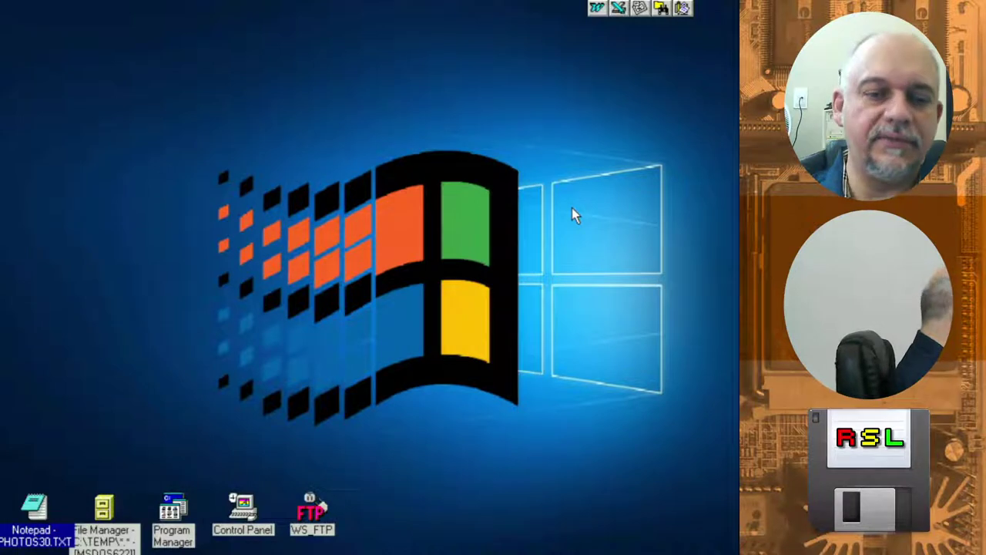
Arrange the minimized Notepad, File Manager, Program Manager, Control Panel and WS_FTP icons in one column along the desktop's left edge
{"action": "left_click_drag", "start_coordinate": [35, 506], "coordinate": [35, 420]}
{"action": "left_click_drag", "start_coordinate": [104, 506], "coordinate": [35, 502]}
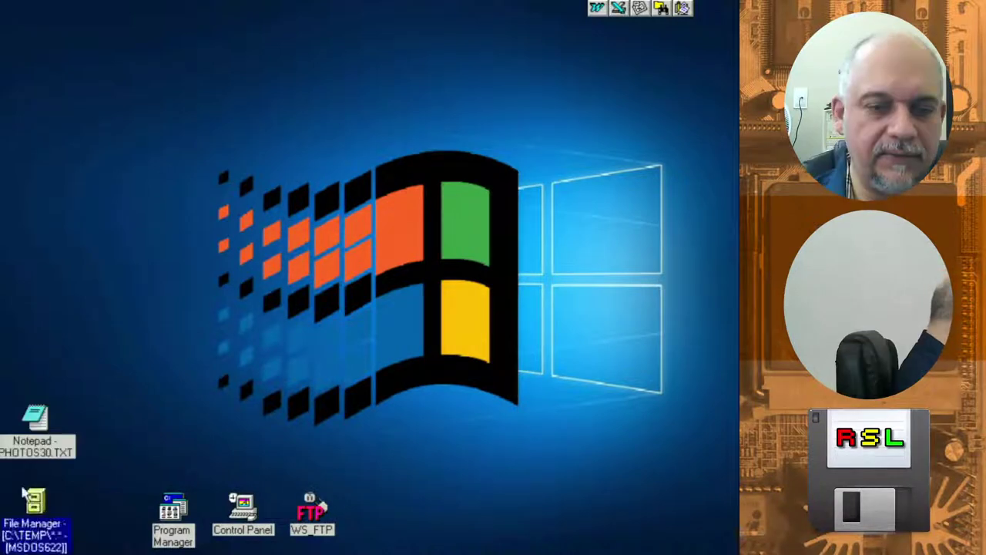
{"action": "left_click_drag", "start_coordinate": [172, 509], "coordinate": [40, 341]}
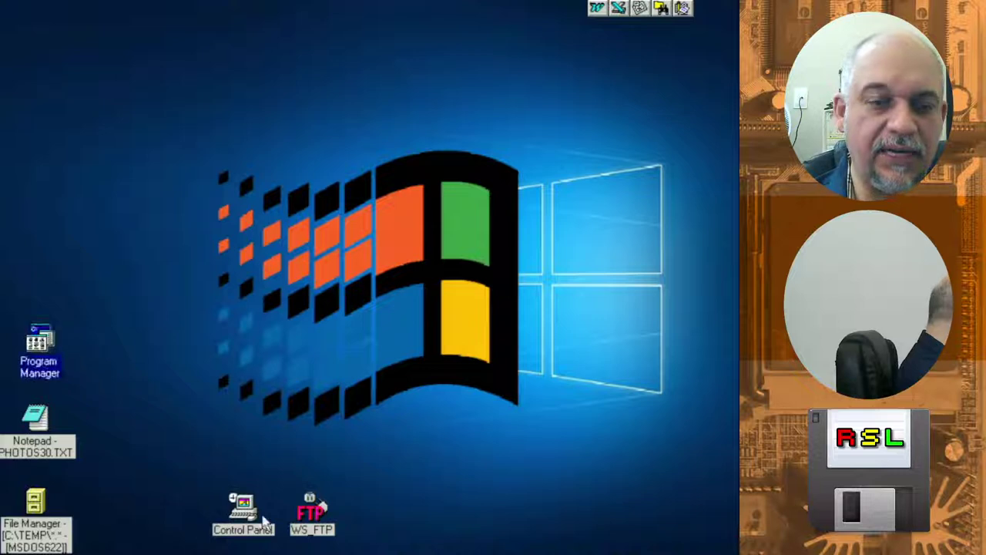
{"action": "left_click_drag", "start_coordinate": [263, 521], "coordinate": [39, 272]}
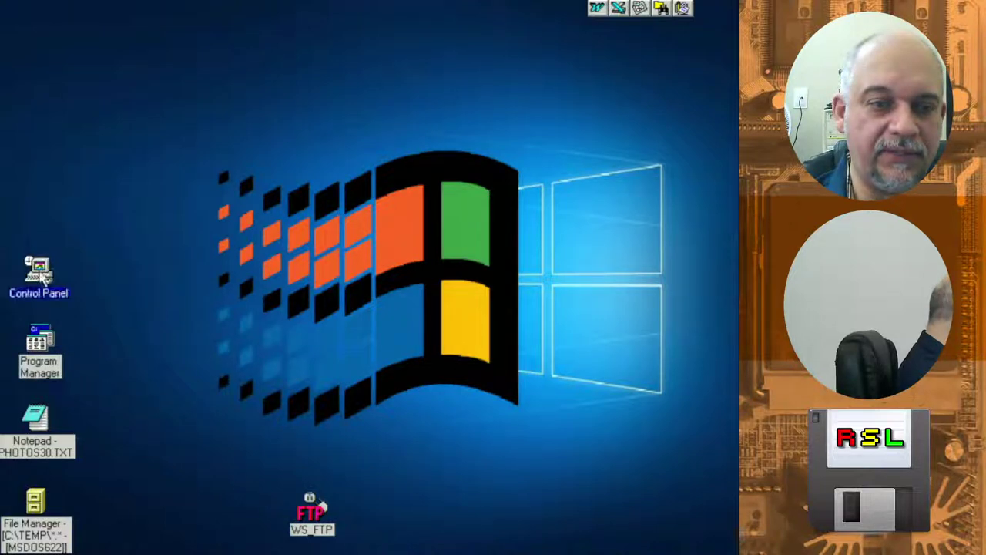
{"action": "left_click_drag", "start_coordinate": [309, 515], "coordinate": [37, 212]}
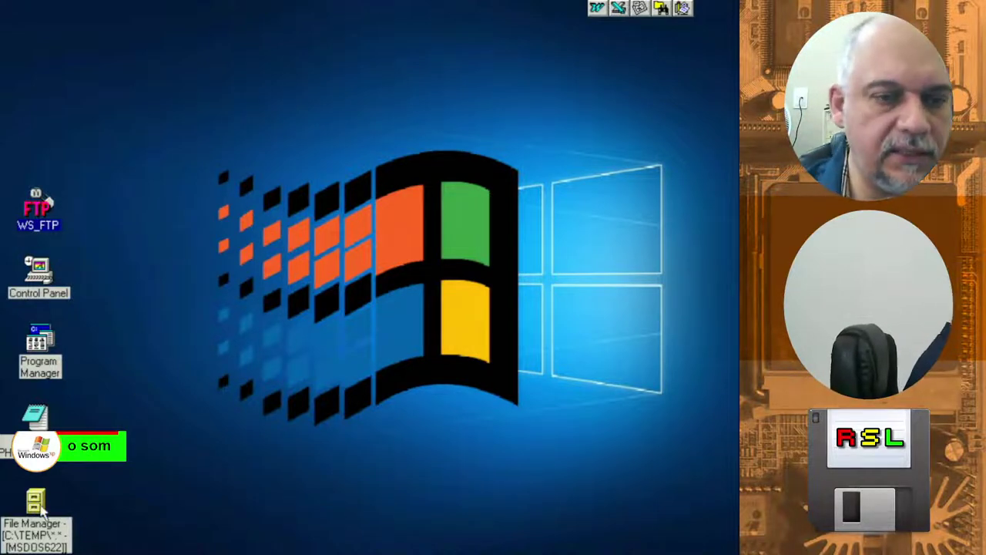
Restore WS_FTP and connect to the FTP server with the ZEUS session profile
{"action": "double_click", "coordinate": [34, 223]}
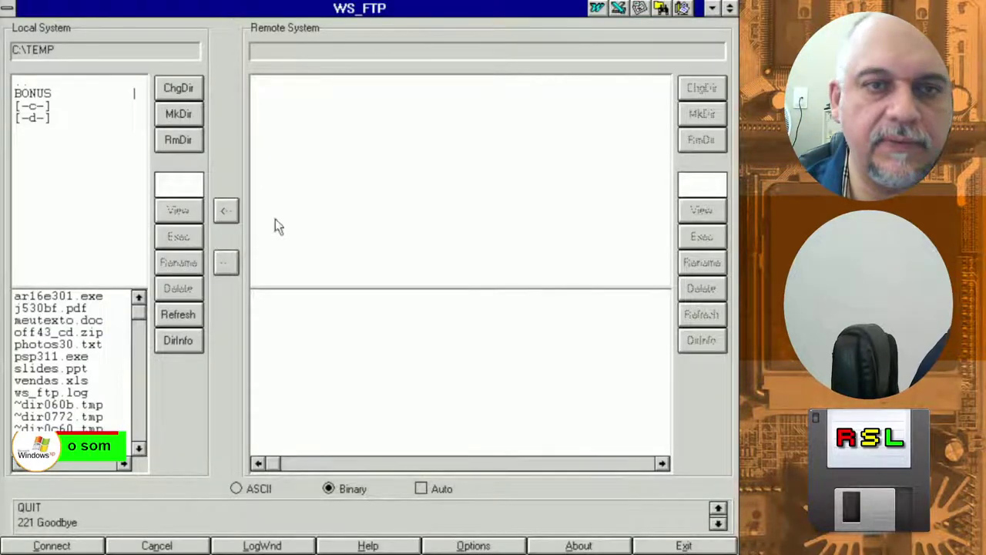
{"action": "left_click", "coordinate": [51, 545]}
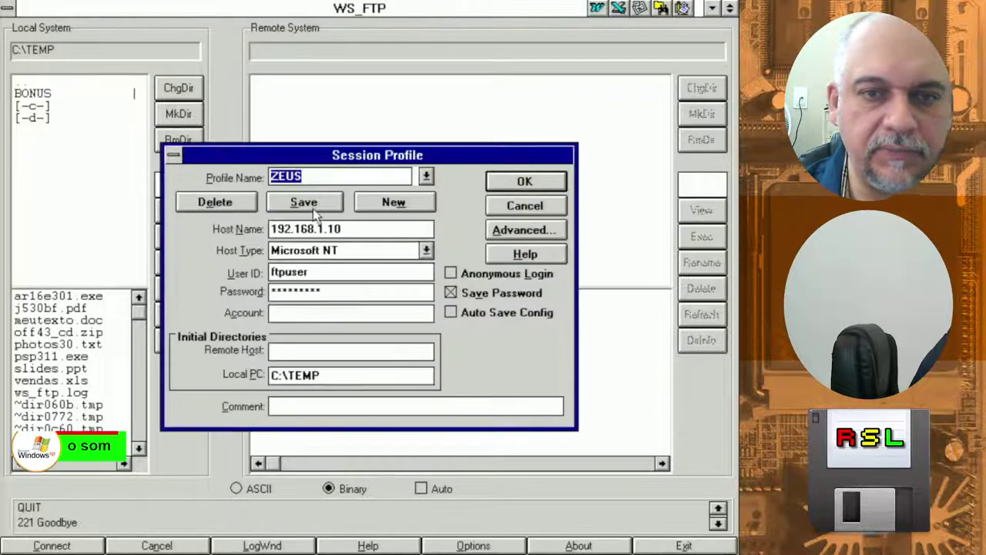
{"action": "left_click", "coordinate": [527, 184]}
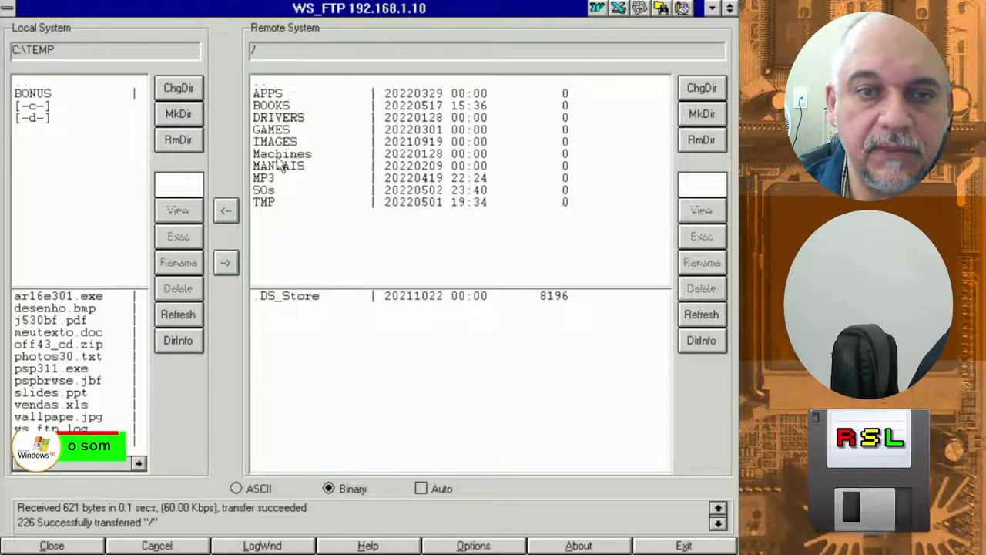
Open the remote folder /SOs/WIN311/ScrSaver/JCSCRSRV on the FTP server
{"action": "double_click", "coordinate": [269, 197]}
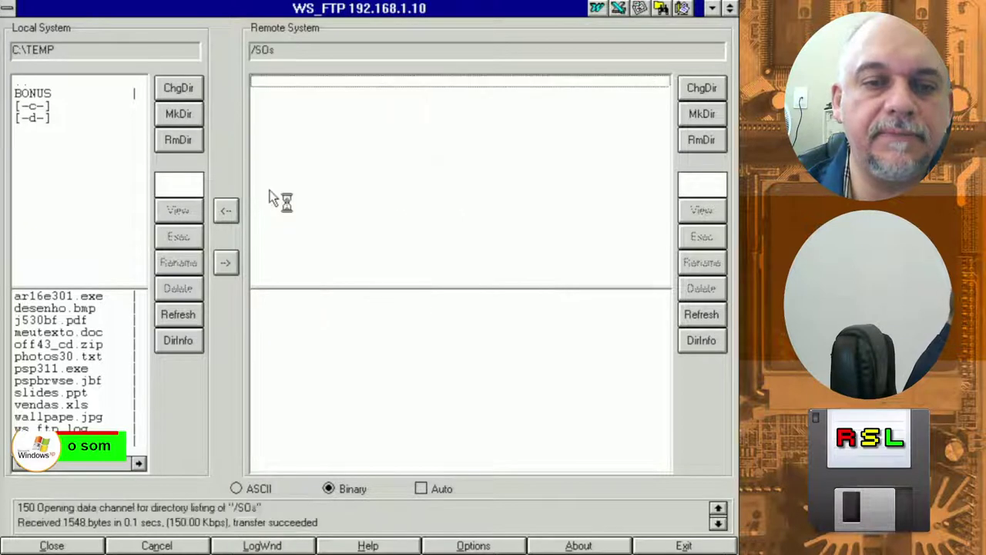
{"action": "double_click", "coordinate": [286, 228]}
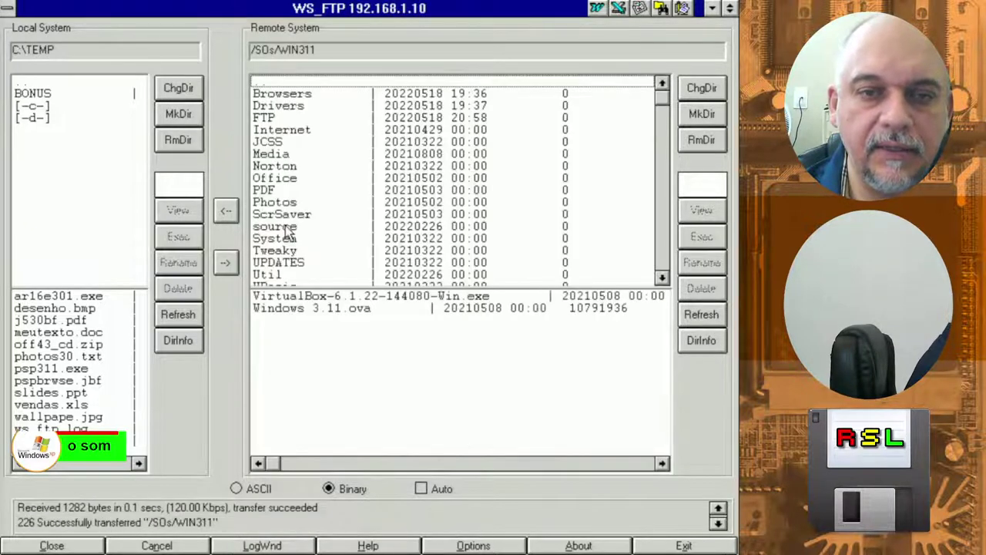
{"action": "double_click", "coordinate": [287, 216]}
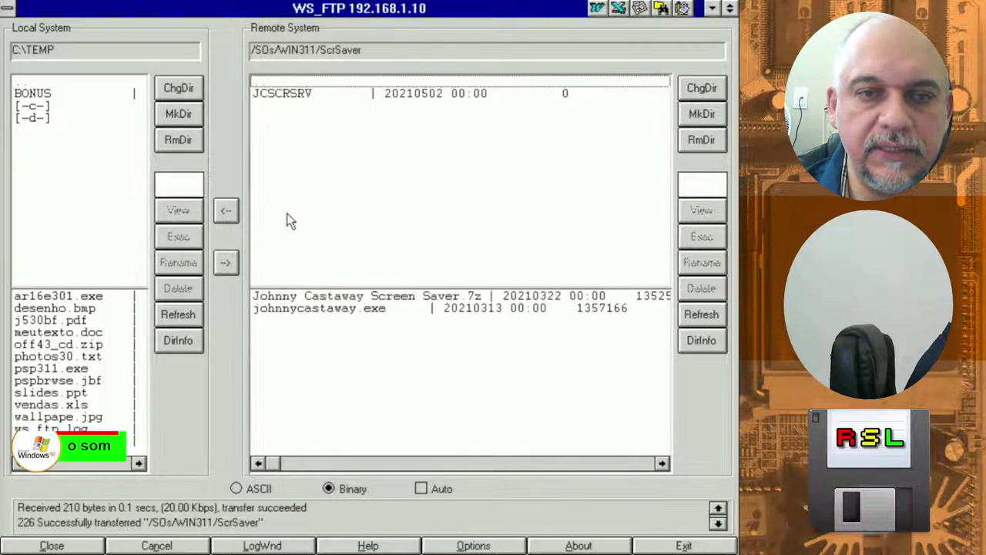
{"action": "double_click", "coordinate": [293, 94]}
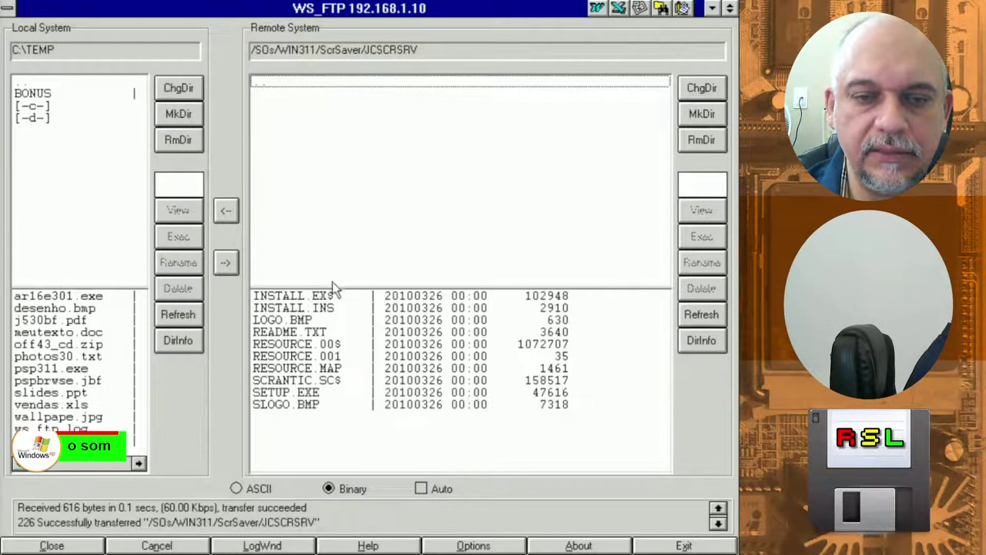
Create a local directory named JC in C:\TEMP and open it
{"action": "left_click", "coordinate": [175, 114]}
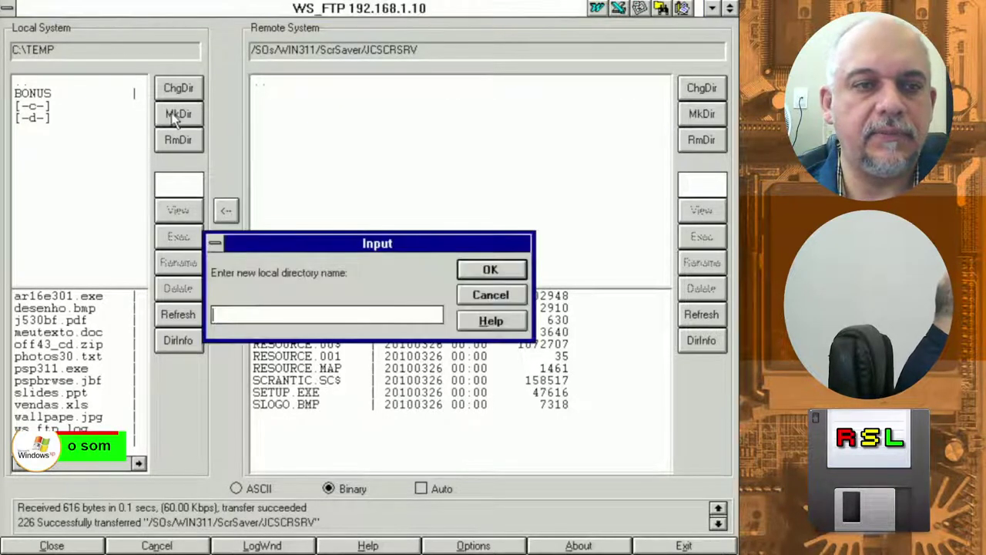
{"action": "type", "text": "J"}
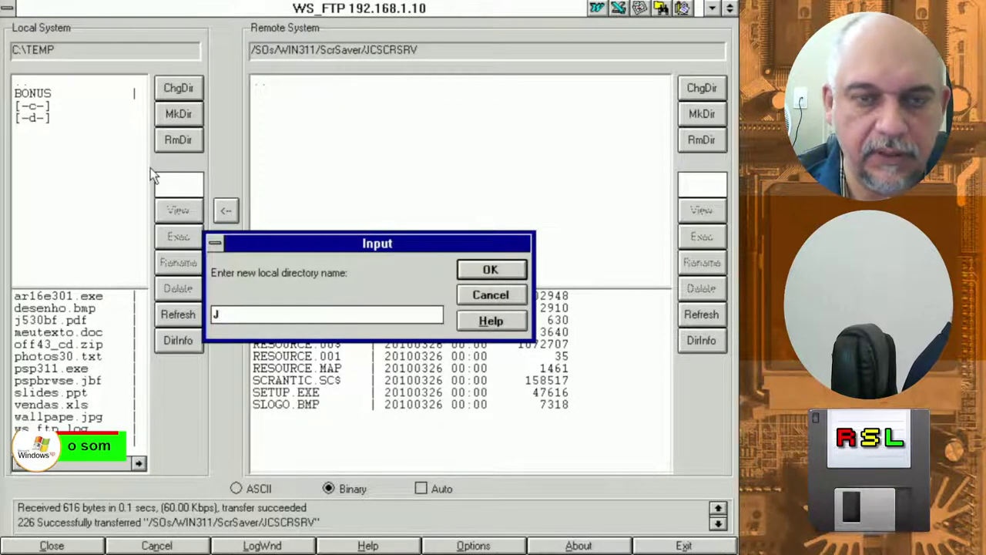
{"action": "type", "text": "C"}
{"action": "key", "text": "Return"}
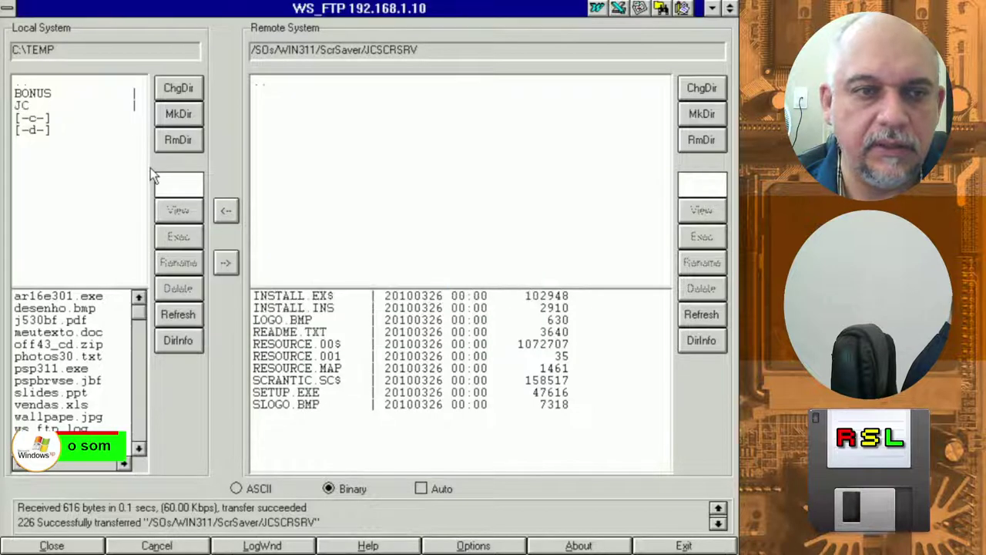
{"action": "double_click", "coordinate": [25, 106]}
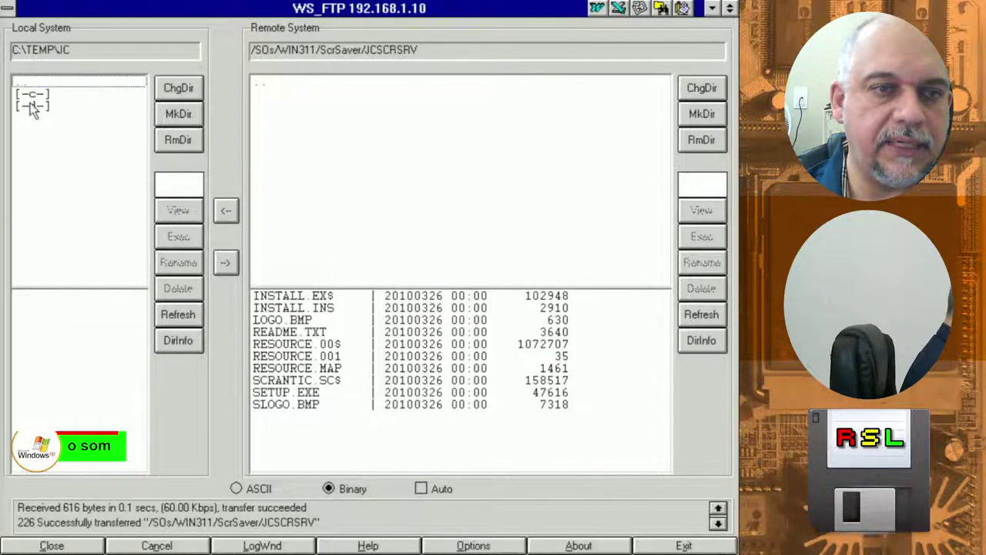
Download all files from the remote JCSCRSRV folder, INSTALL.EX$ through SLOGO.BMP, into the local C:\TEMP\JC directory
{"action": "left_click", "coordinate": [316, 295]}
{"action": "left_click", "coordinate": [285, 405], "text": "shift"}
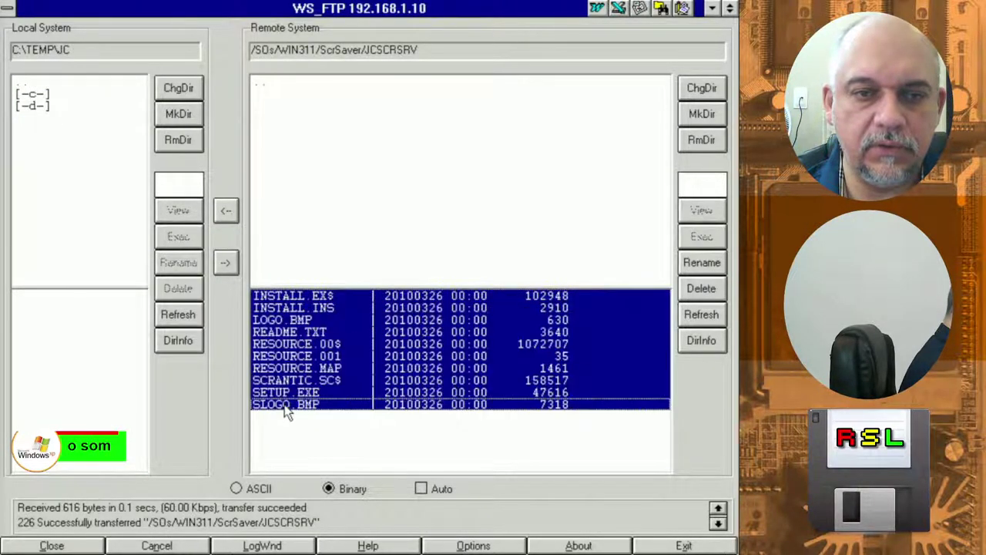
{"action": "left_click", "coordinate": [226, 210]}
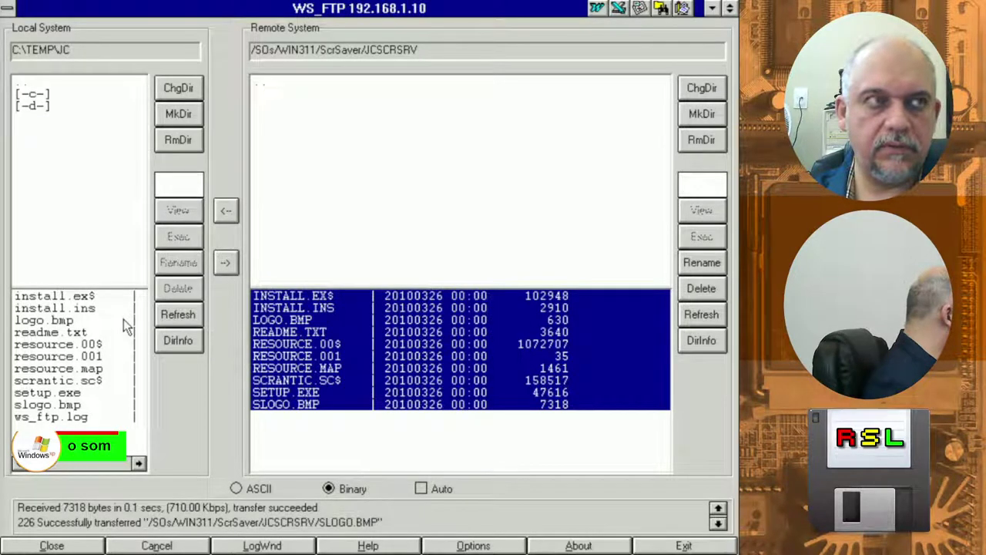
Switch to File Manager, collapse the devices and programs branches of drive C, and open the folder C:\TEMP\JC
{"action": "key", "text": "alt+Tab"}
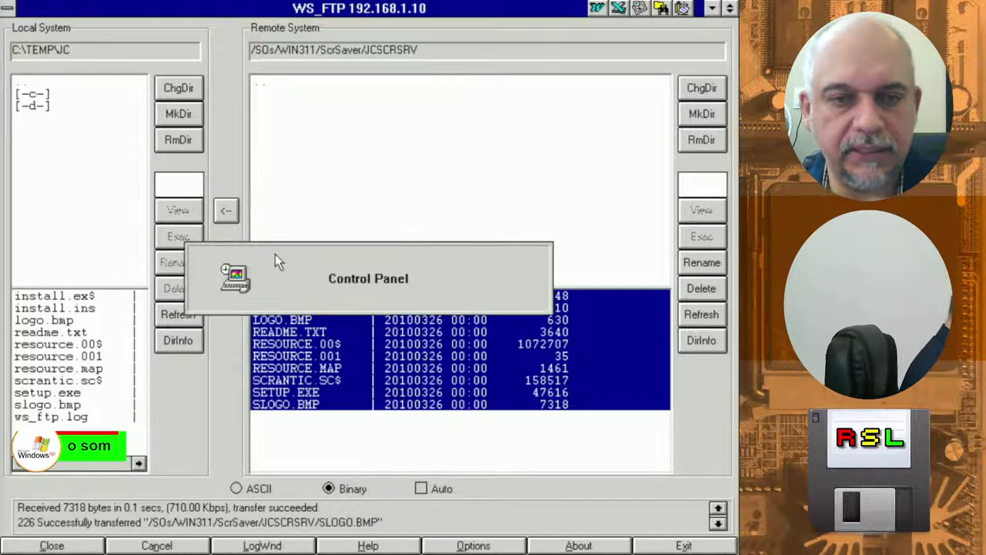
{"action": "key", "text": "alt+Tab"}
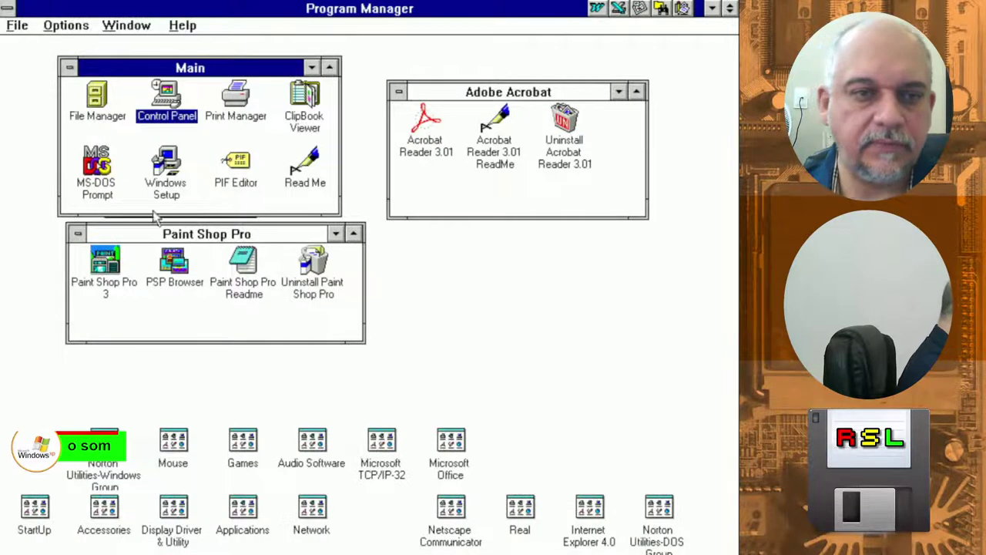
{"action": "double_click", "coordinate": [98, 108]}
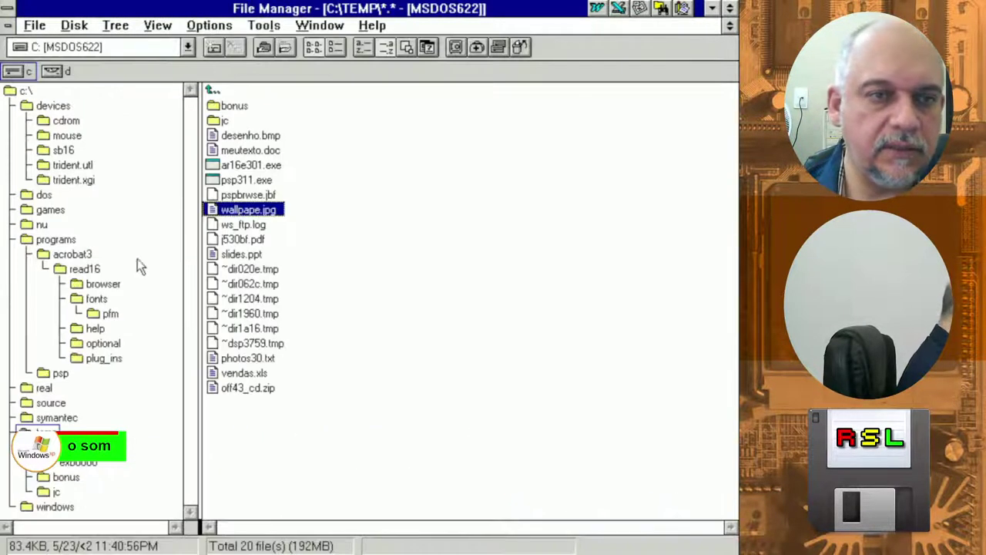
{"action": "double_click", "coordinate": [27, 108]}
{"action": "double_click", "coordinate": [48, 165]}
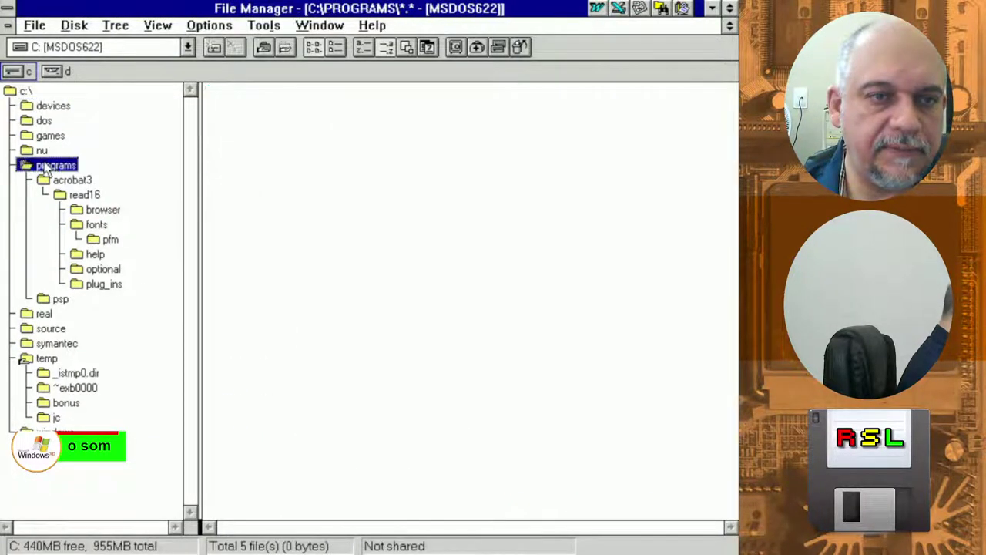
{"action": "left_click", "coordinate": [44, 227]}
{"action": "left_click", "coordinate": [47, 286]}
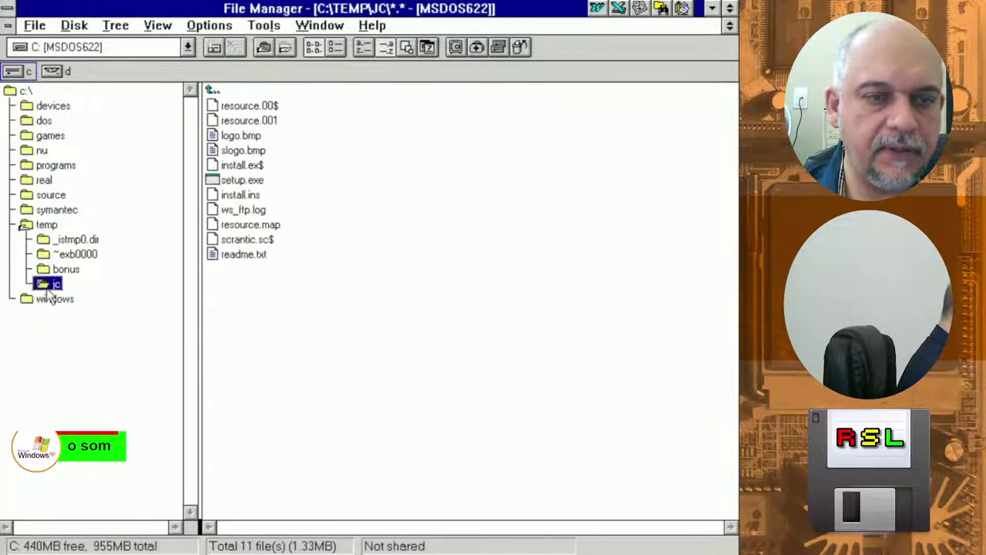
Run setup.exe from the jc folder and install Screen Antics to C:\PROGRAMS\SIERRA\SCRANTIC
{"action": "double_click", "coordinate": [239, 179]}
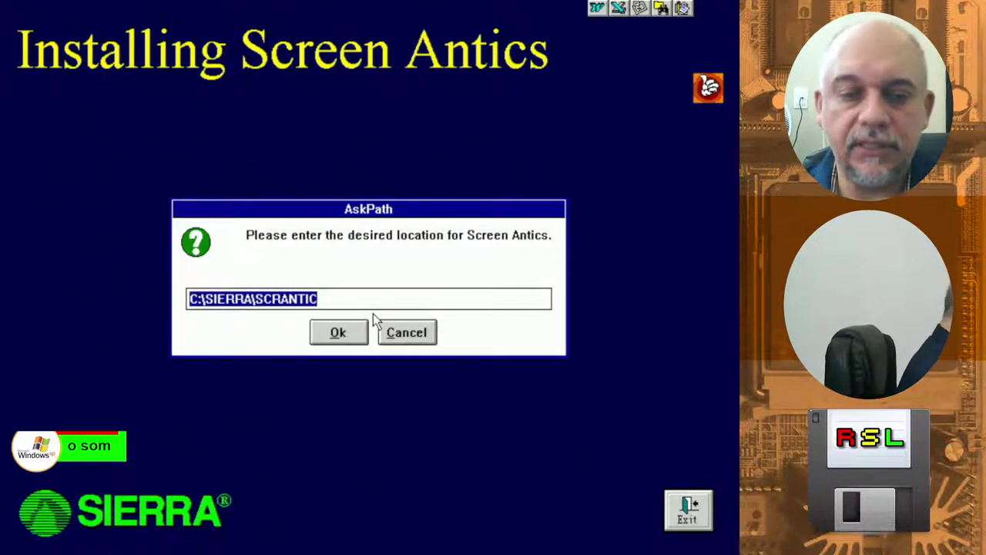
{"action": "left_click", "coordinate": [207, 299]}
{"action": "type", "text": "PROGRA<M"}
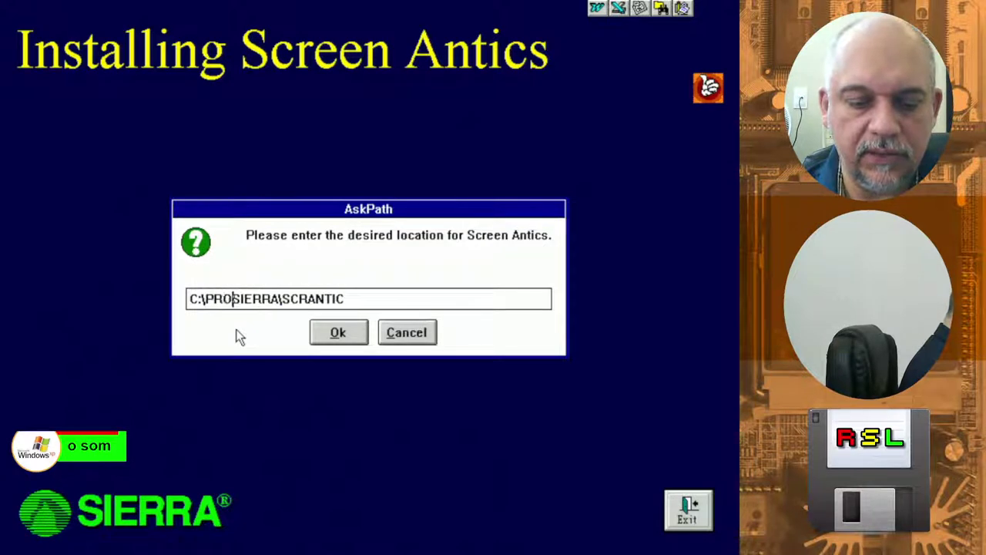
{"action": "key", "text": "BackSpace"}
{"action": "key", "text": "BackSpace"}
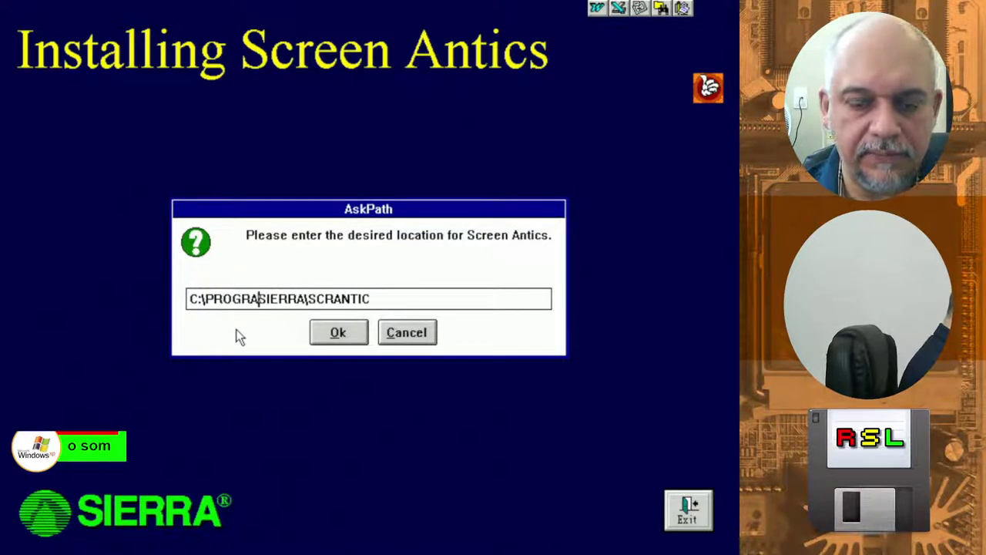
{"action": "type", "text": "MS\\"}
{"action": "key", "text": "Return"}
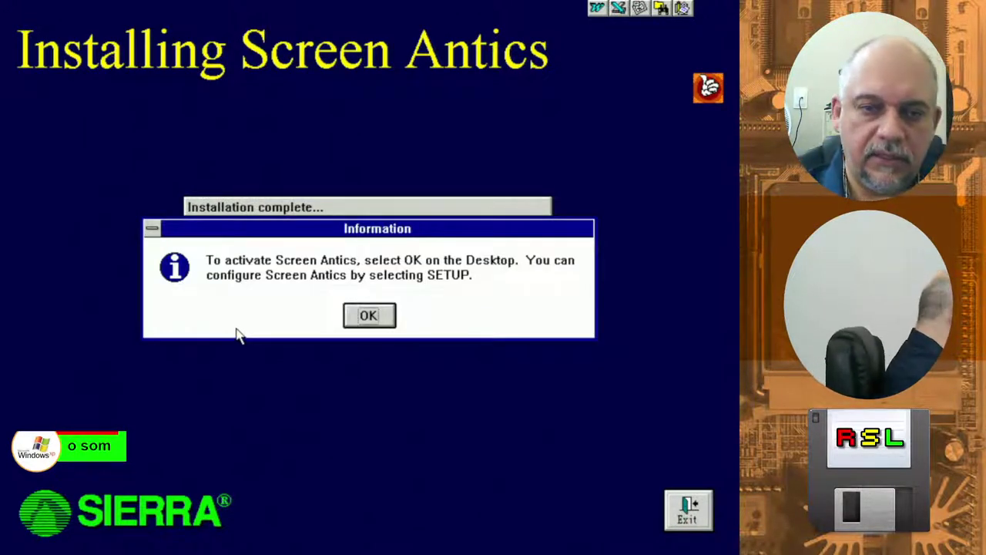
{"action": "left_click", "coordinate": [368, 316]}
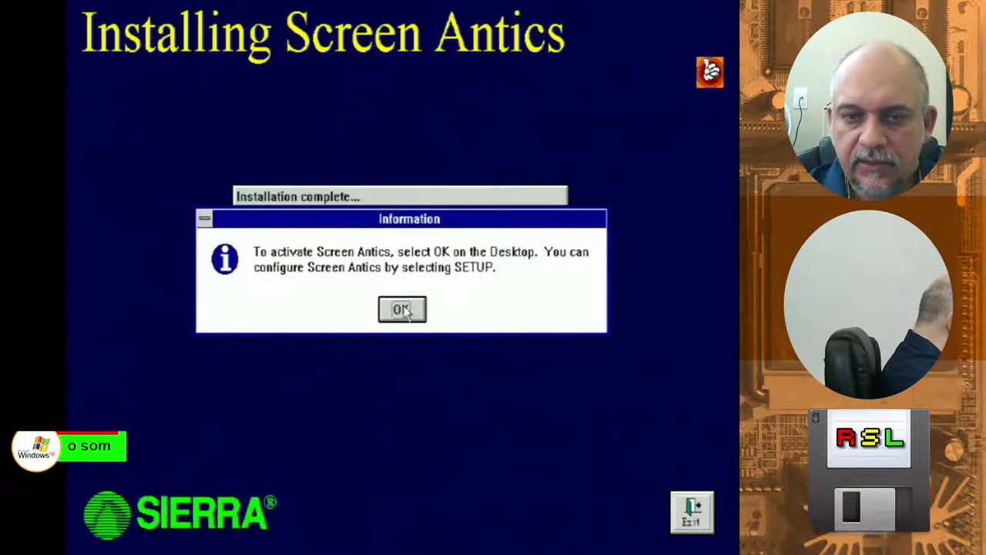
{"action": "left_click", "coordinate": [403, 310]}
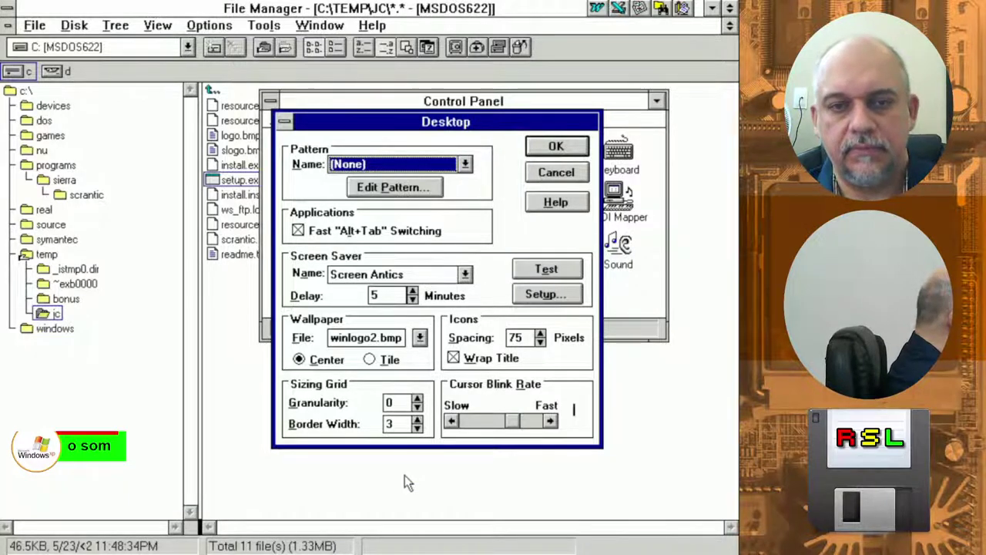
Return to the Control Panel's Desktop settings and select Screen Antics as the screen saver
{"action": "key", "text": "alt+Tab"}
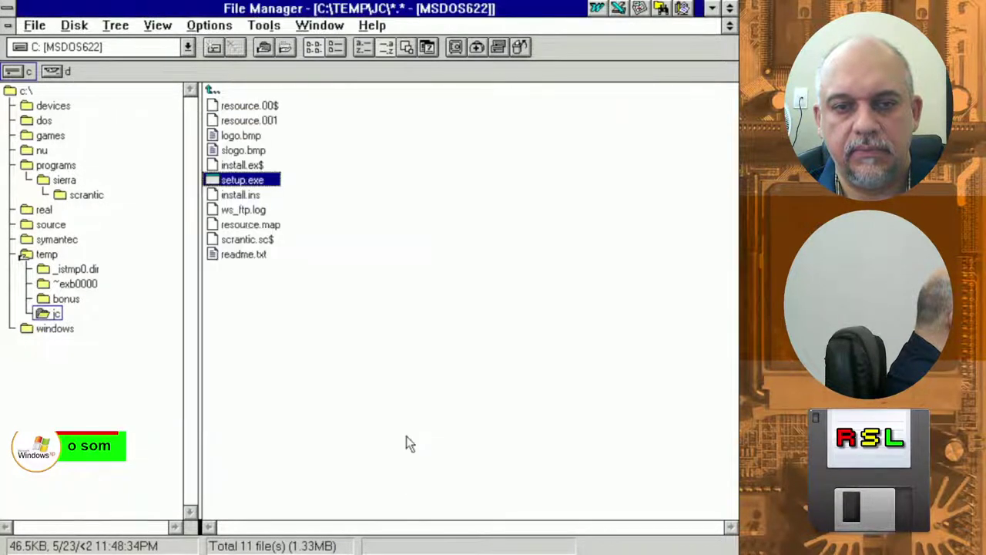
{"action": "key", "text": "alt+Tab"}
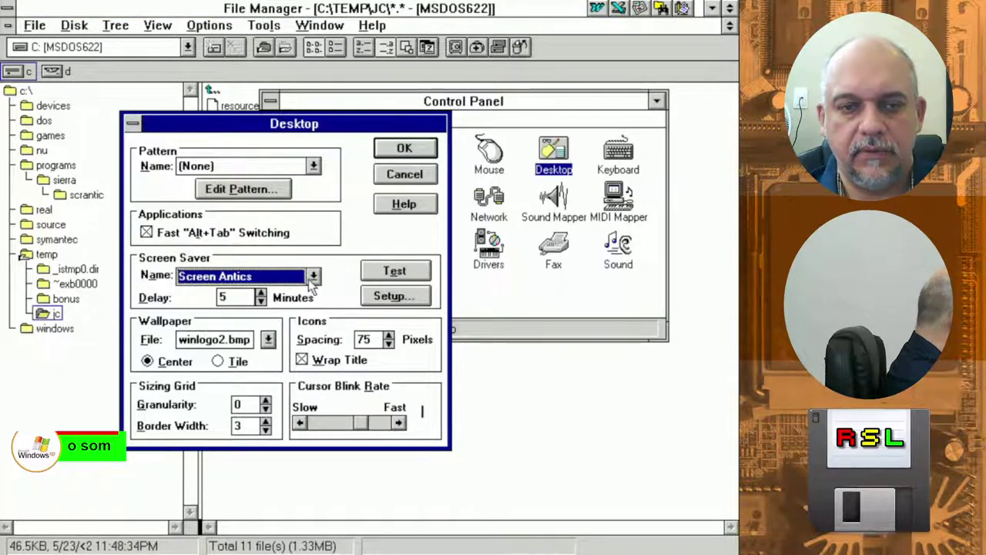
{"action": "left_click", "coordinate": [313, 276]}
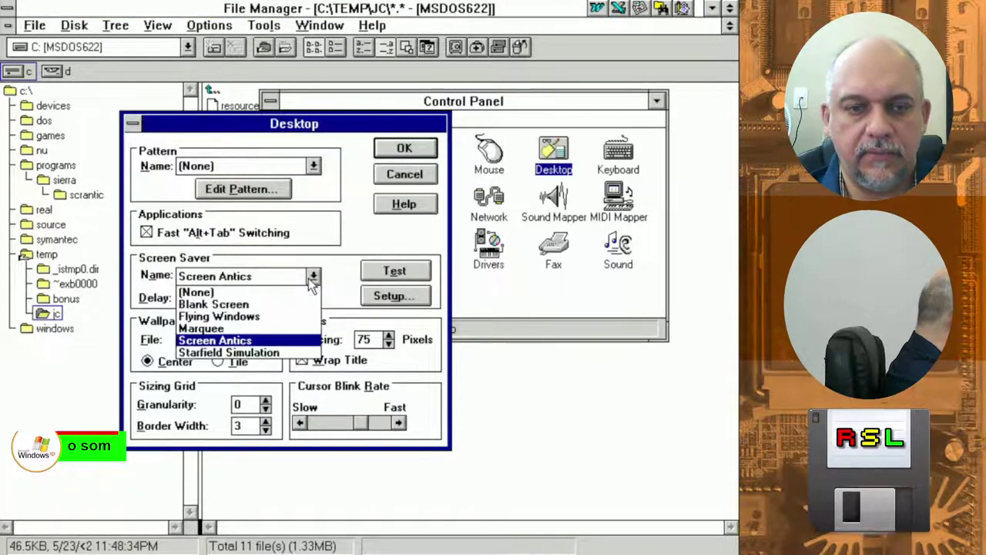
{"action": "left_click", "coordinate": [269, 344]}
Review and accept the Screen Antics setup options, and start a test of the screen saver
{"action": "left_click", "coordinate": [385, 297]}
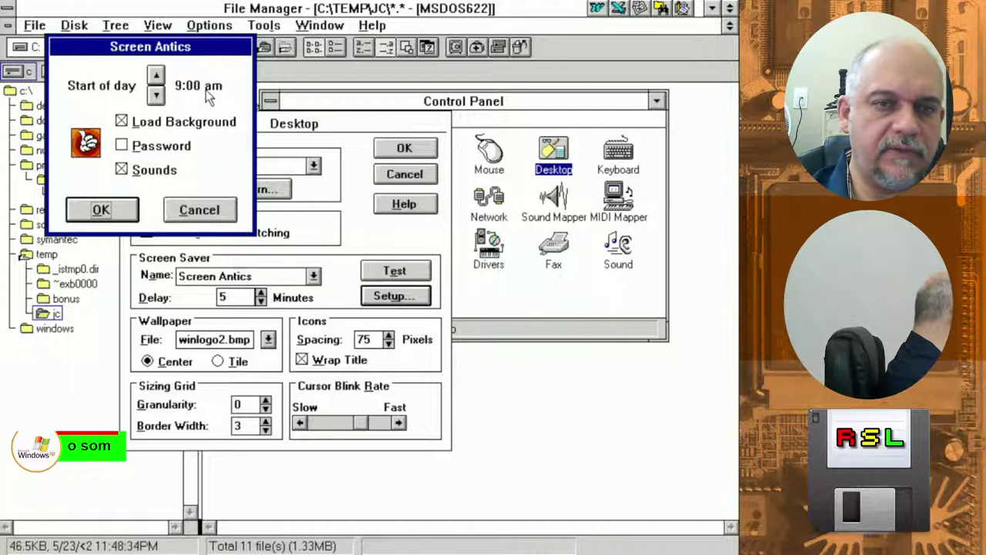
{"action": "left_click", "coordinate": [122, 212]}
{"action": "left_click", "coordinate": [389, 279]}
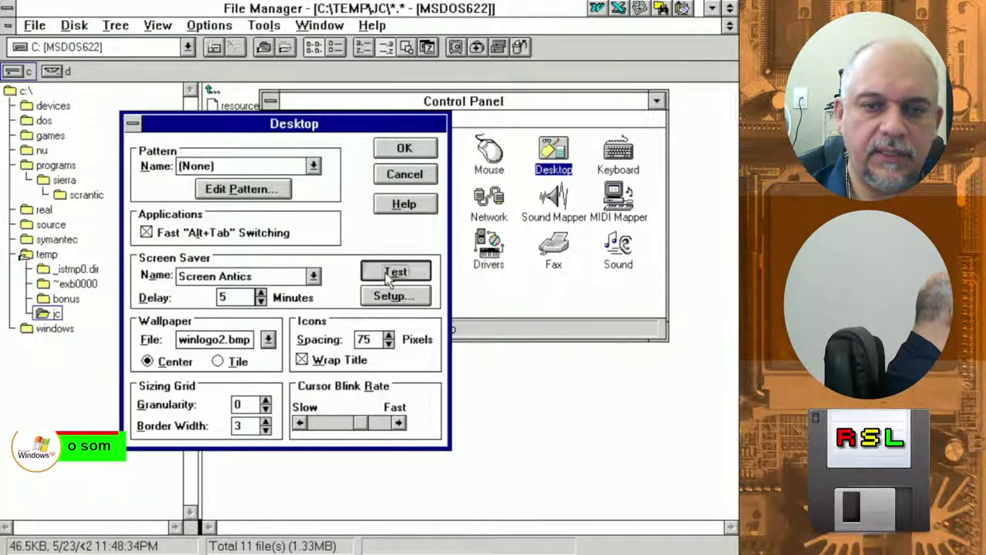